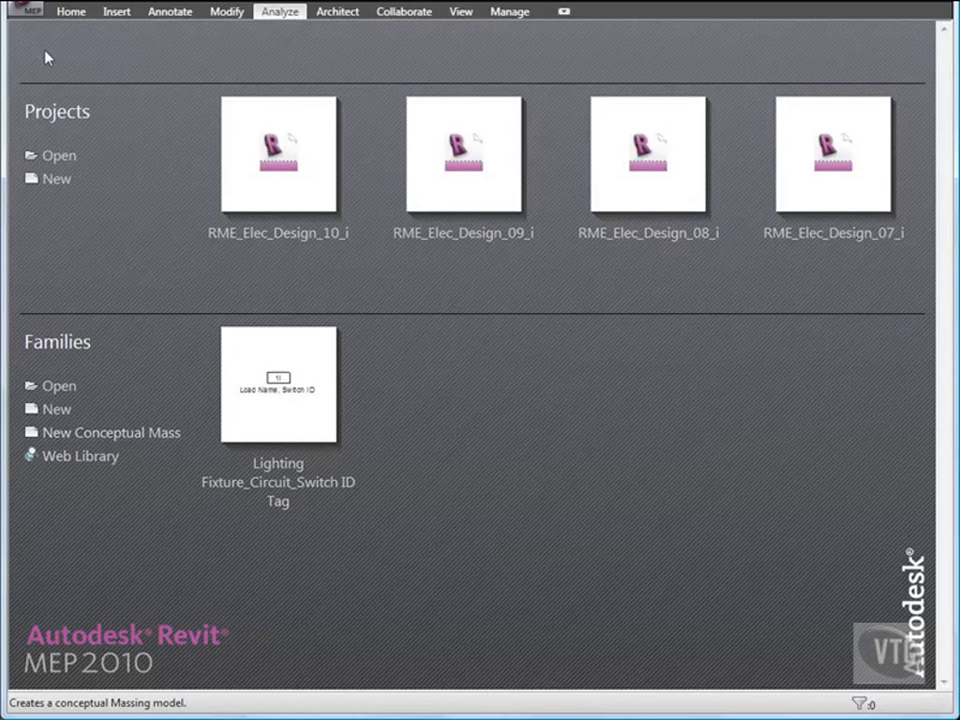
Step: Open the RME_Plumb_Planning_01_i project from the 04_Plumbing Systems training folder
{"action": "left_click", "coordinate": [24, 12]}
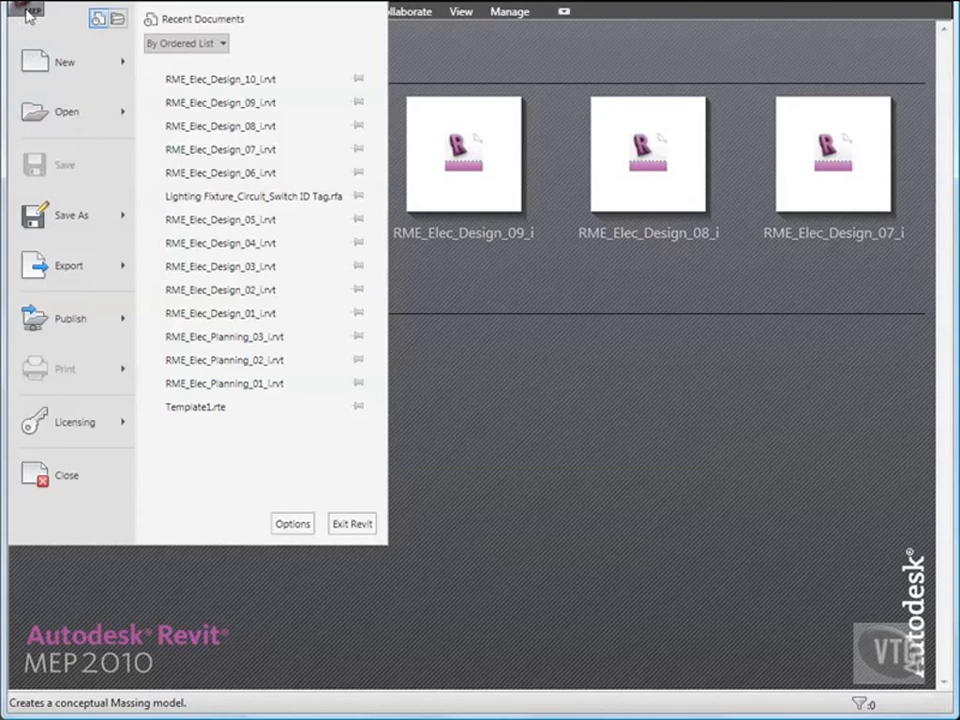
{"action": "left_click", "coordinate": [57, 122]}
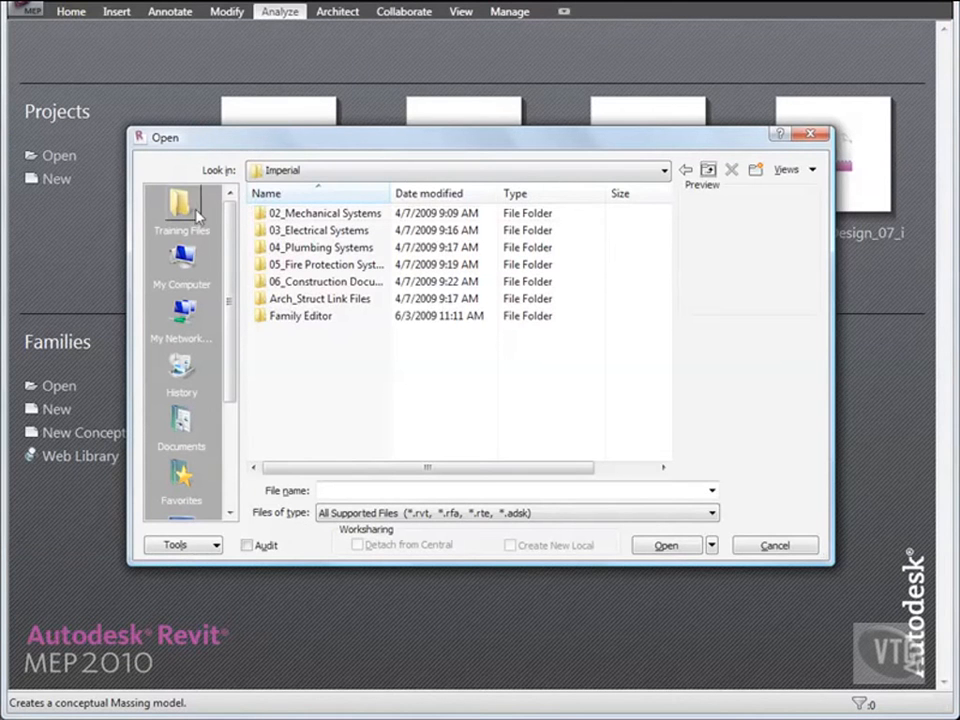
{"action": "double_click", "coordinate": [317, 248]}
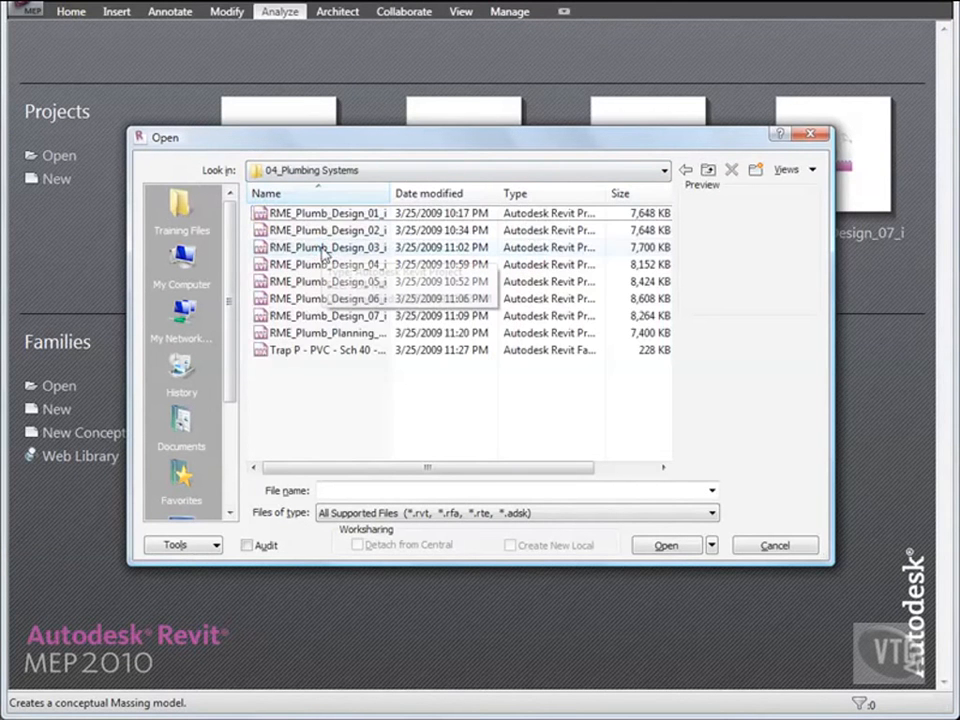
{"action": "left_click_drag", "start_coordinate": [389, 193], "coordinate": [409, 193]}
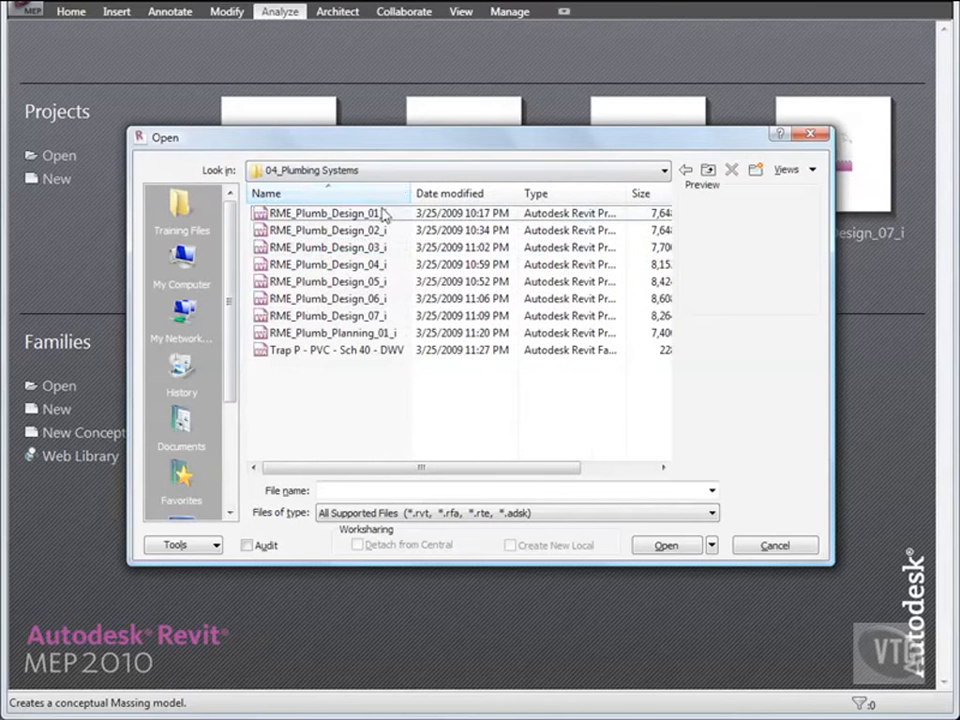
{"action": "double_click", "coordinate": [352, 333]}
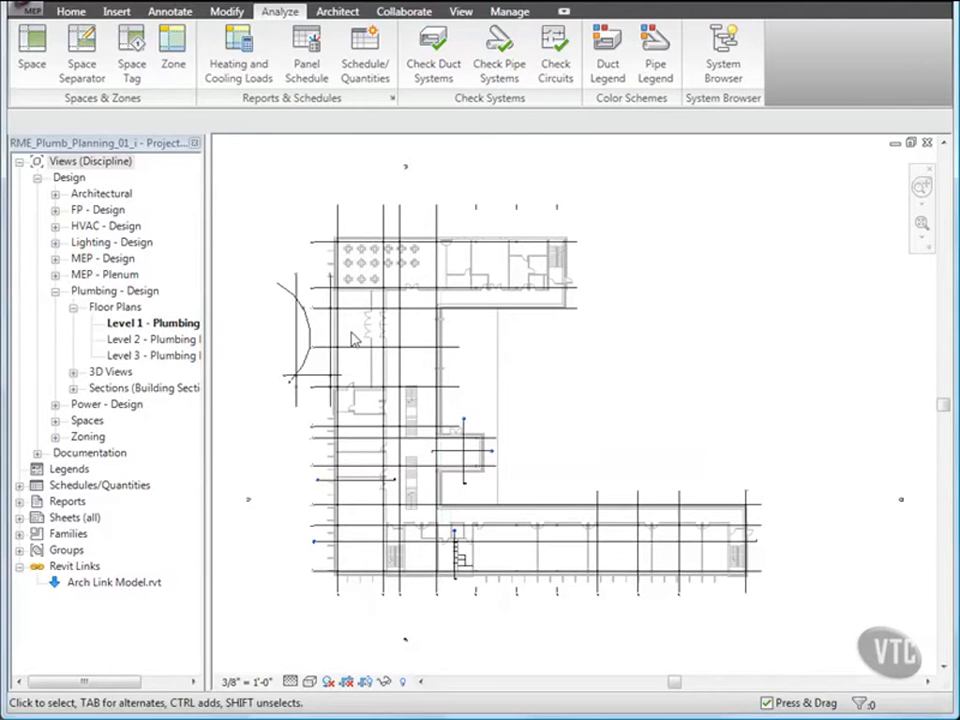
Step: Duplicate the PVC - Sanitary pipe type and name the copy PVC - Vent
{"action": "left_click", "coordinate": [19, 533]}
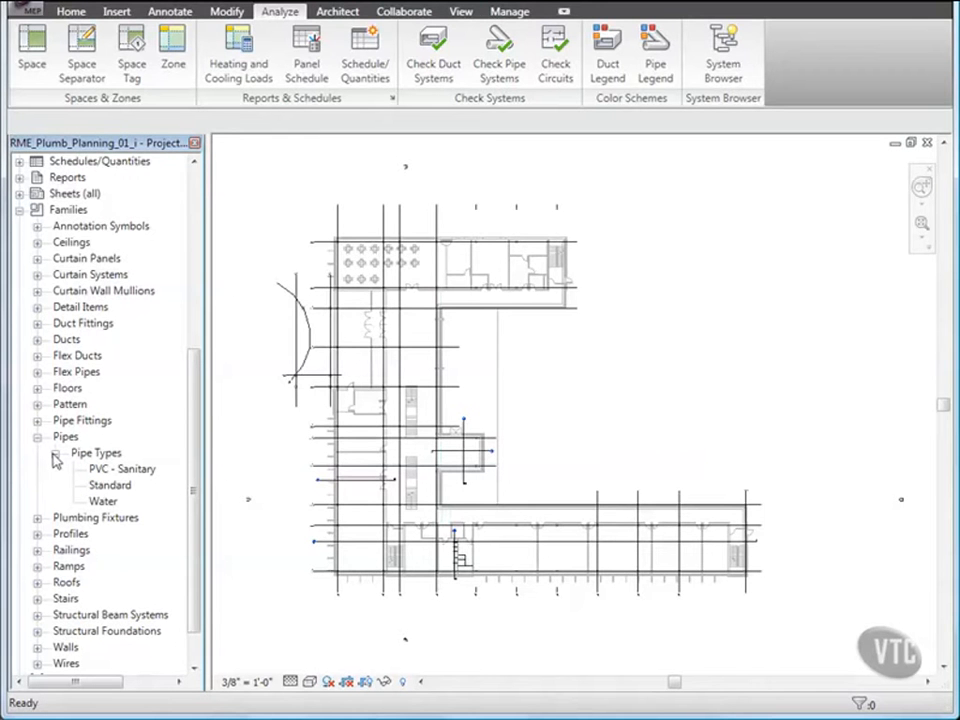
{"action": "right_click", "coordinate": [105, 470]}
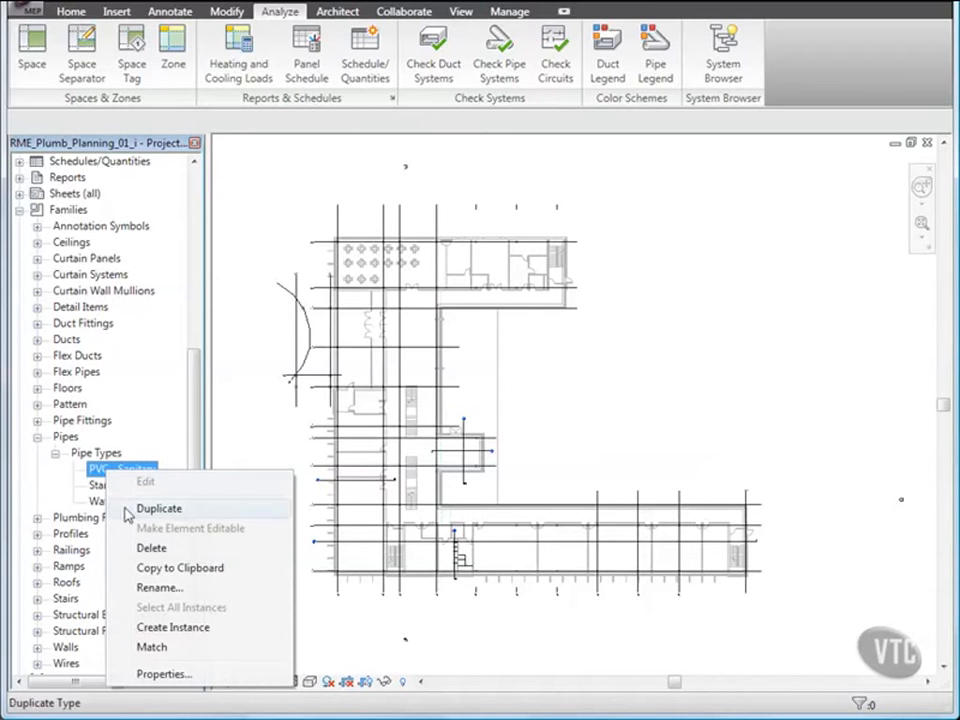
{"action": "left_click", "coordinate": [180, 675]}
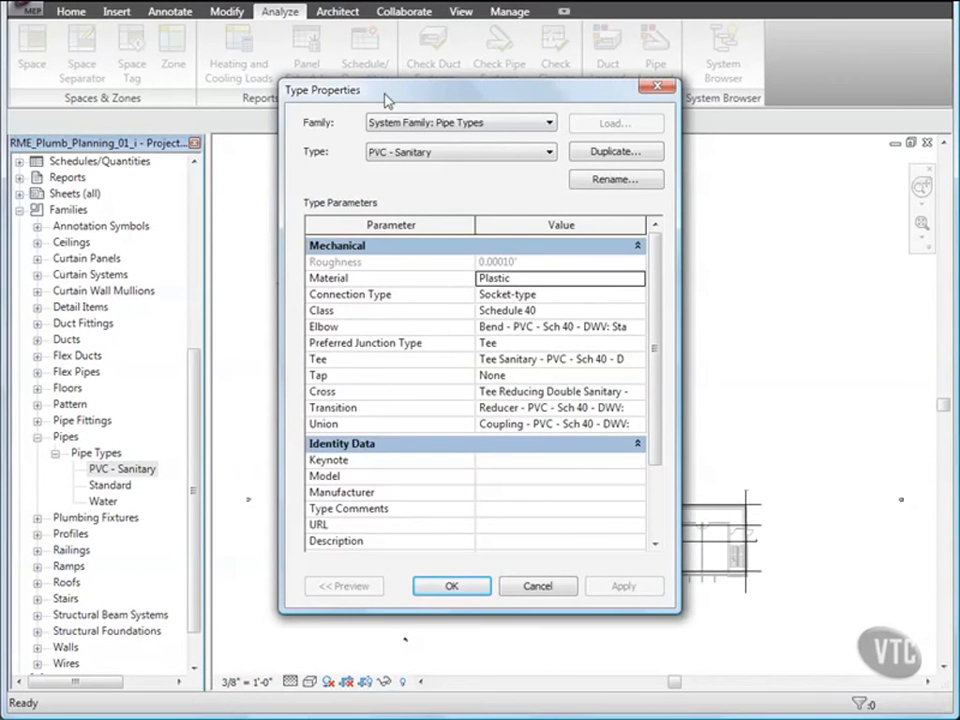
{"action": "left_click", "coordinate": [600, 155]}
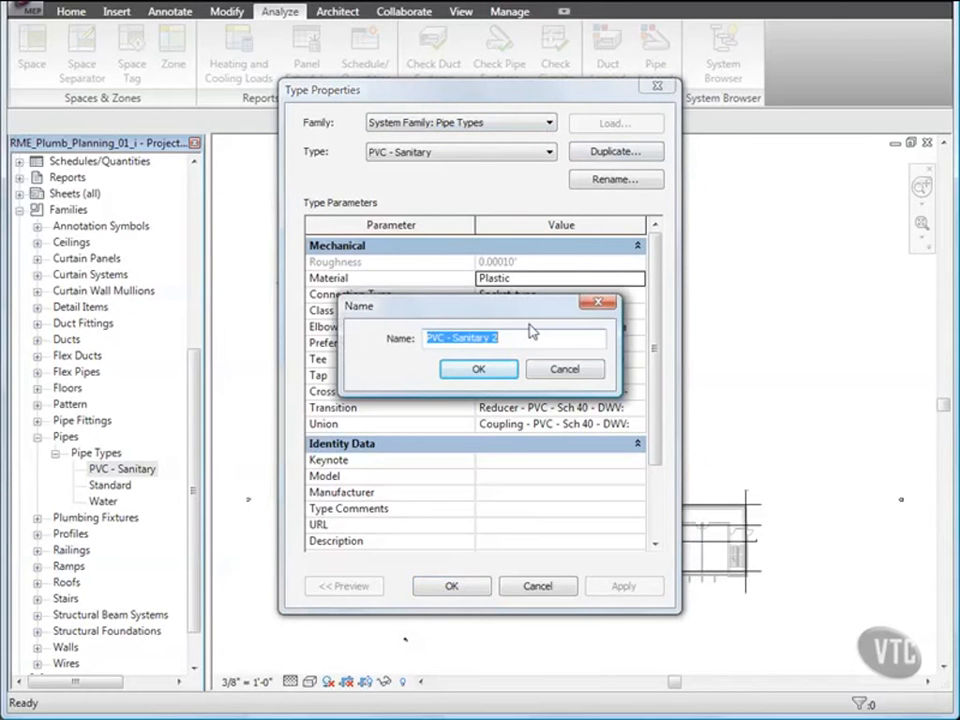
{"action": "type", "text": "P"}
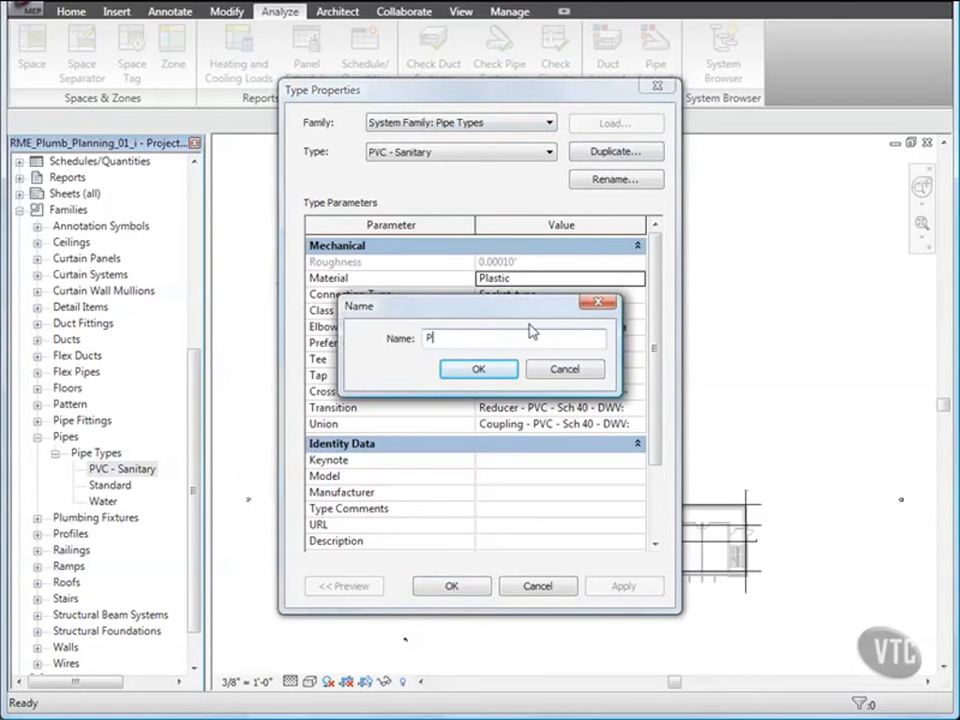
{"action": "type", "text": "VC - Vent"}
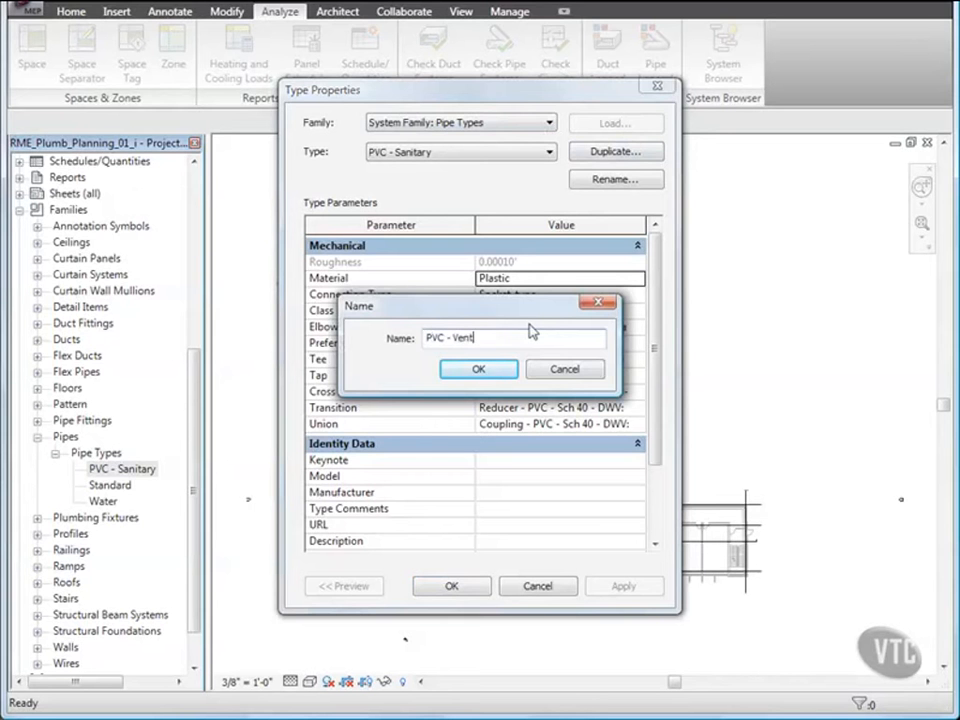
{"action": "left_click", "coordinate": [477, 369]}
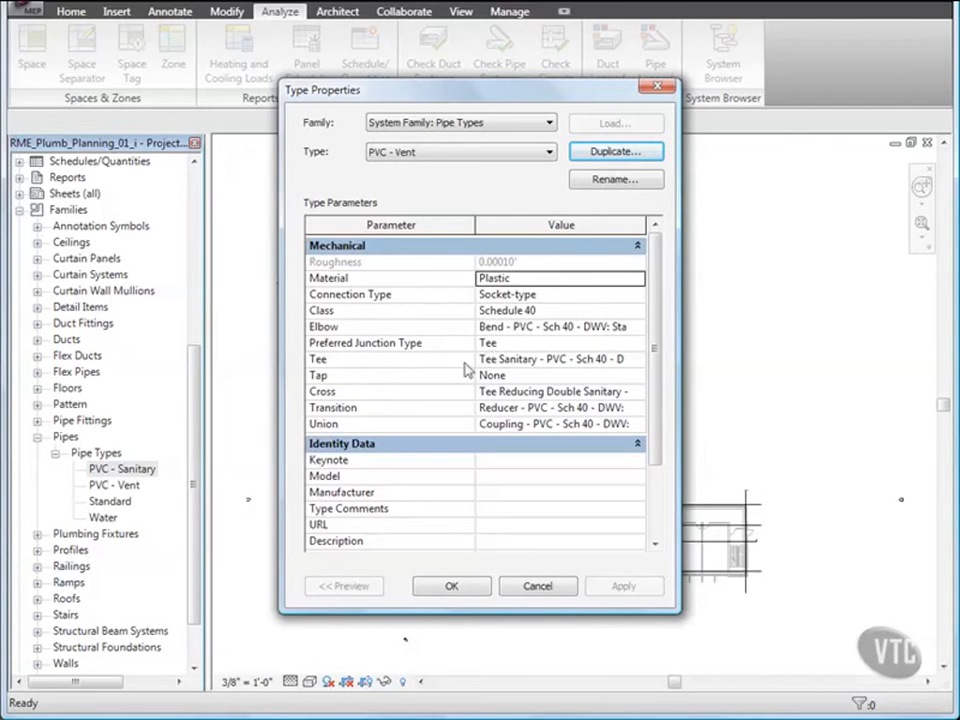
Step: Set the new type's Tee to Tee Vent - PVC - Sch 40 - DWV and Cross to Tee Reducing Double Vent - PVC - Sch 40 - DWV
{"action": "left_click", "coordinate": [585, 362]}
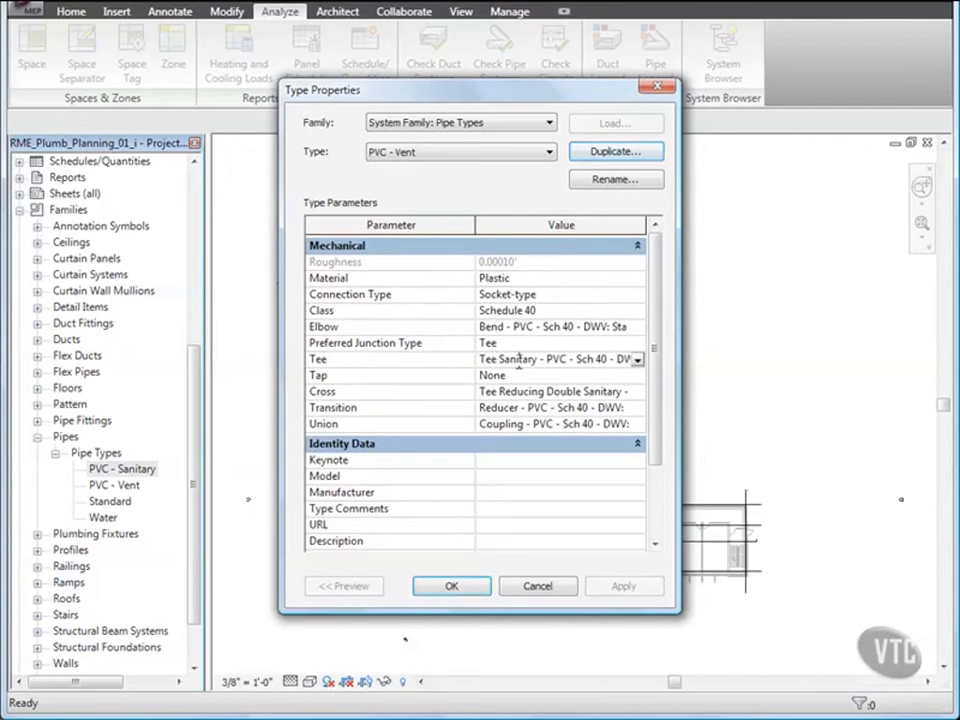
{"action": "left_click", "coordinate": [637, 360]}
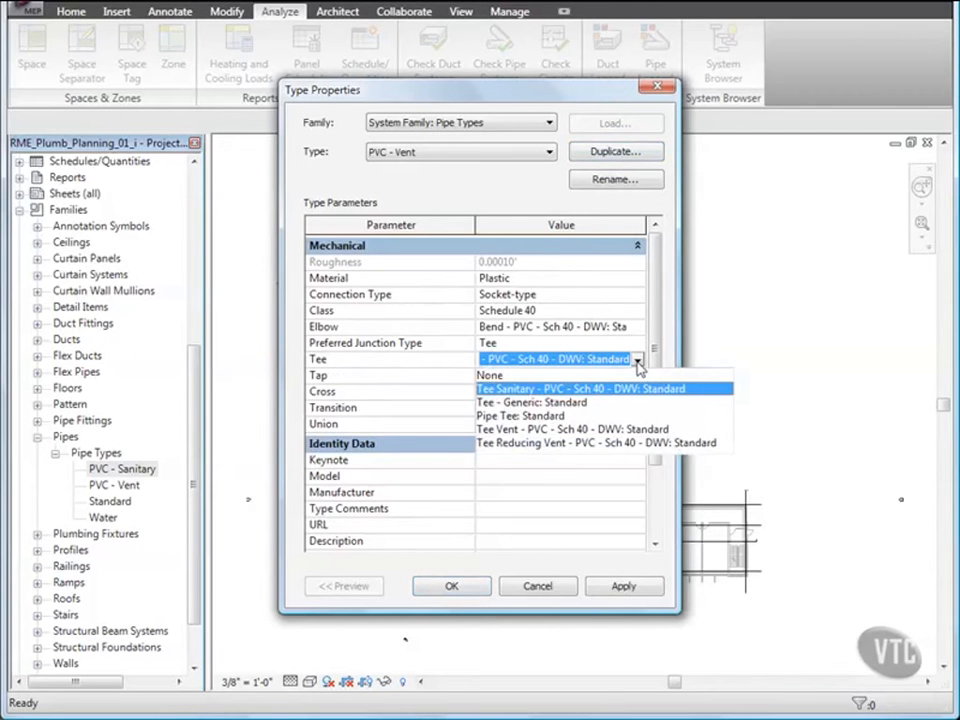
{"action": "left_click", "coordinate": [600, 429]}
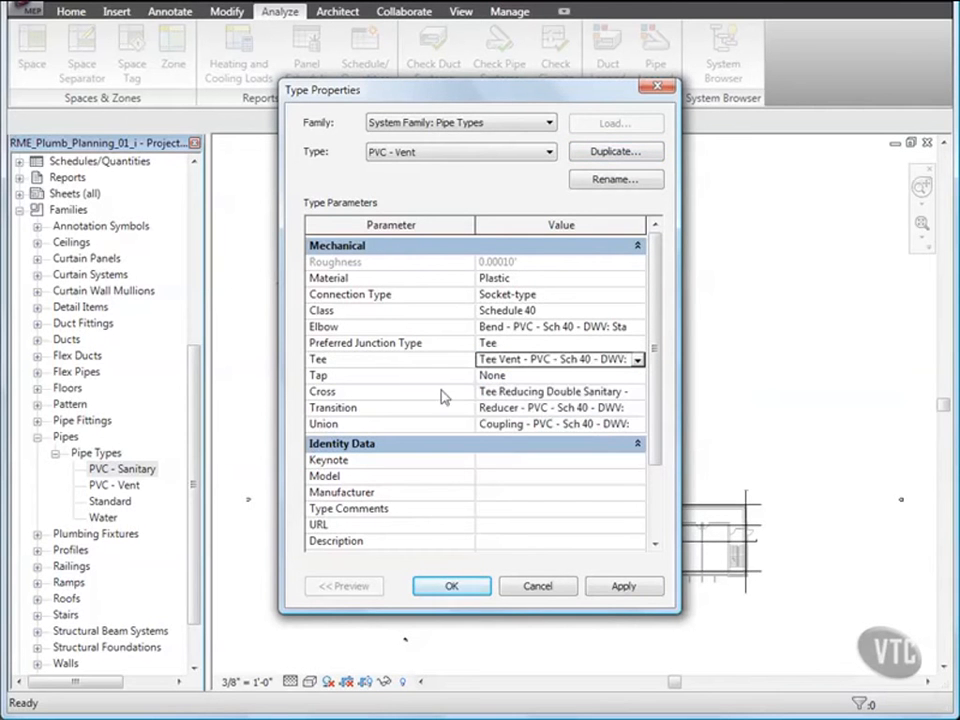
{"action": "left_click", "coordinate": [551, 391]}
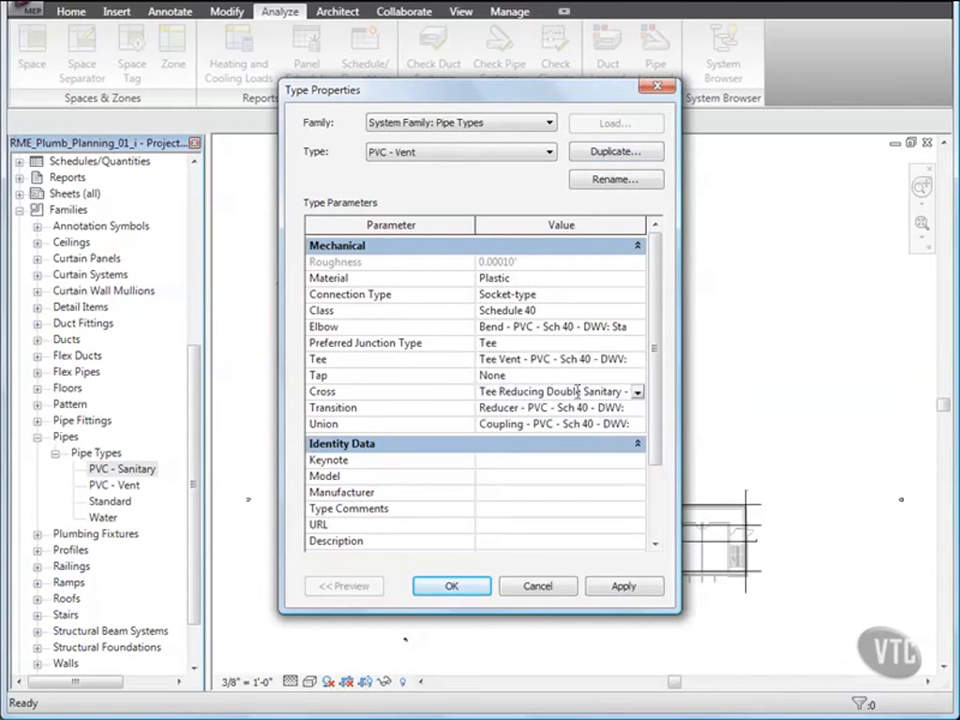
{"action": "left_click", "coordinate": [637, 391]}
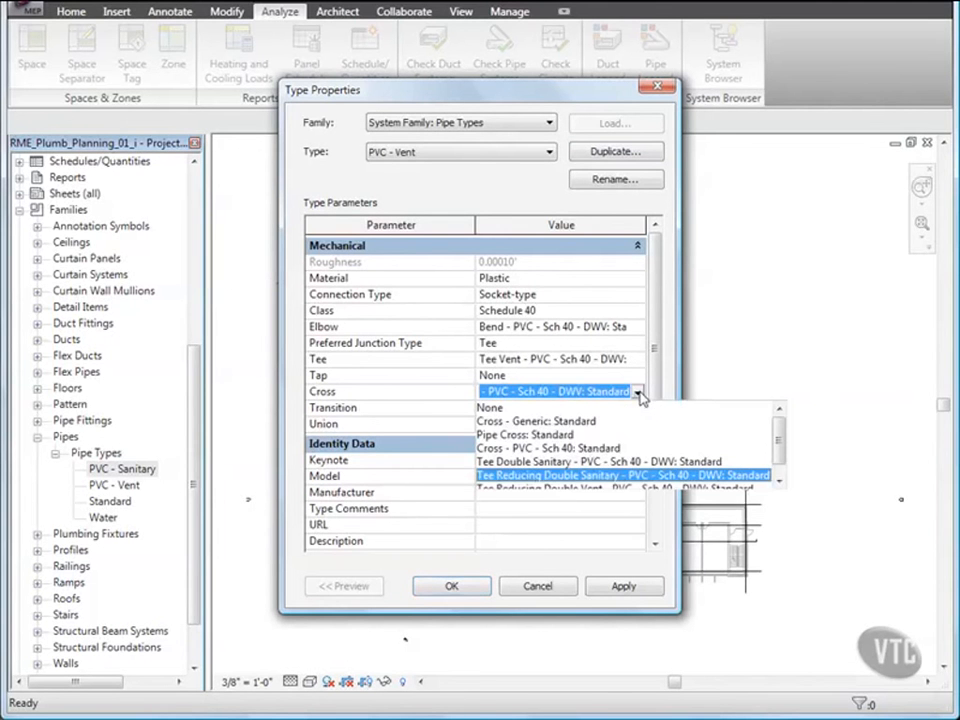
{"action": "scroll", "coordinate": [628, 455], "scroll_direction": "down", "scroll_amount": 1}
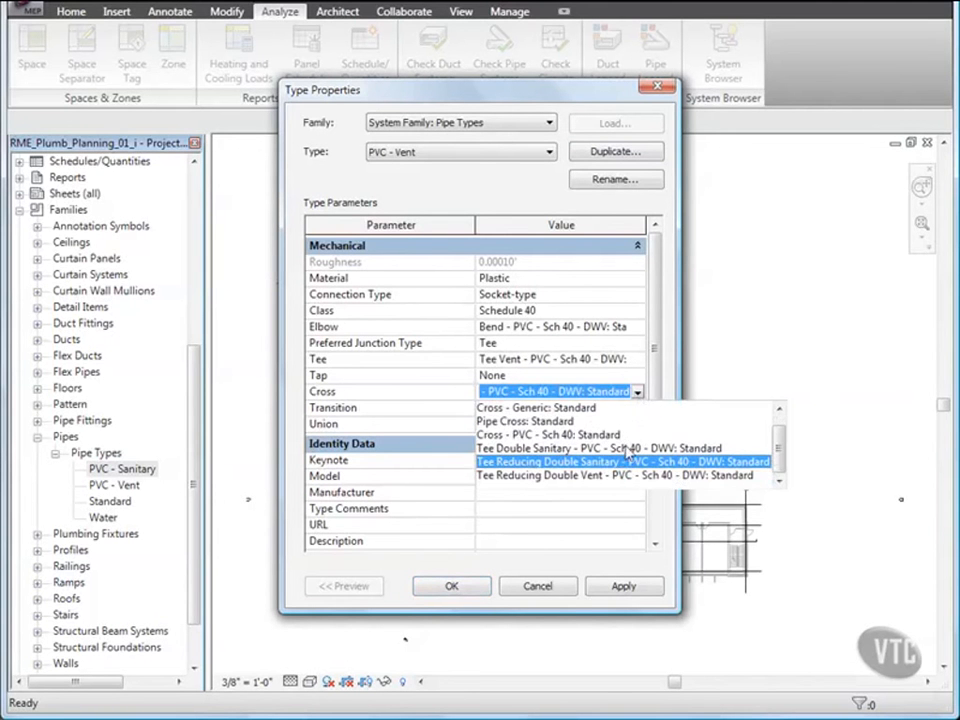
{"action": "left_click", "coordinate": [617, 476]}
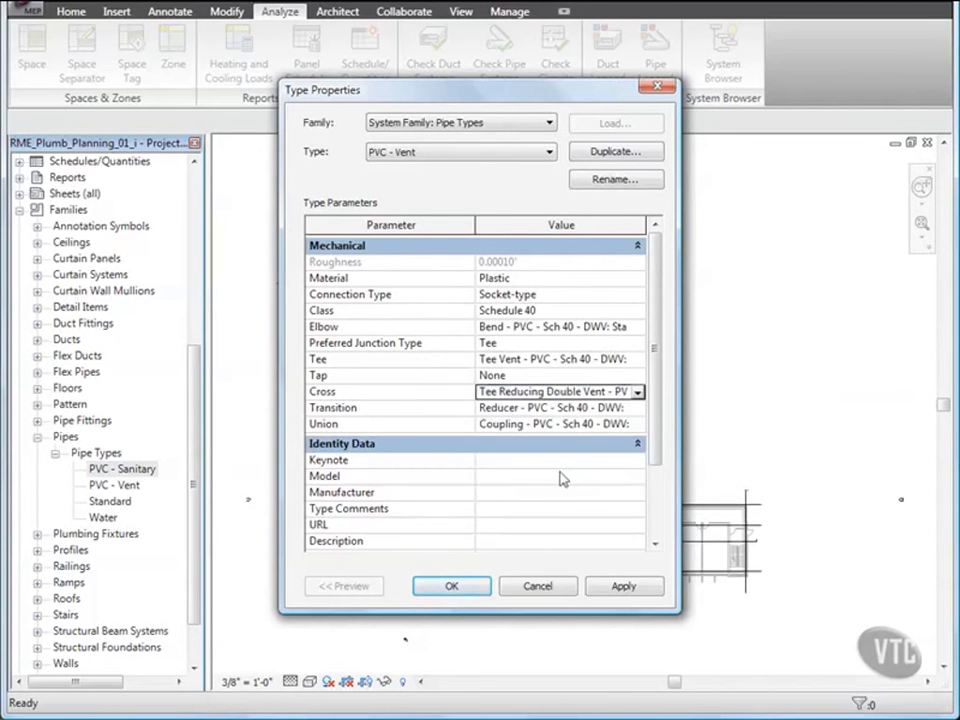
{"action": "left_click", "coordinate": [455, 585]}
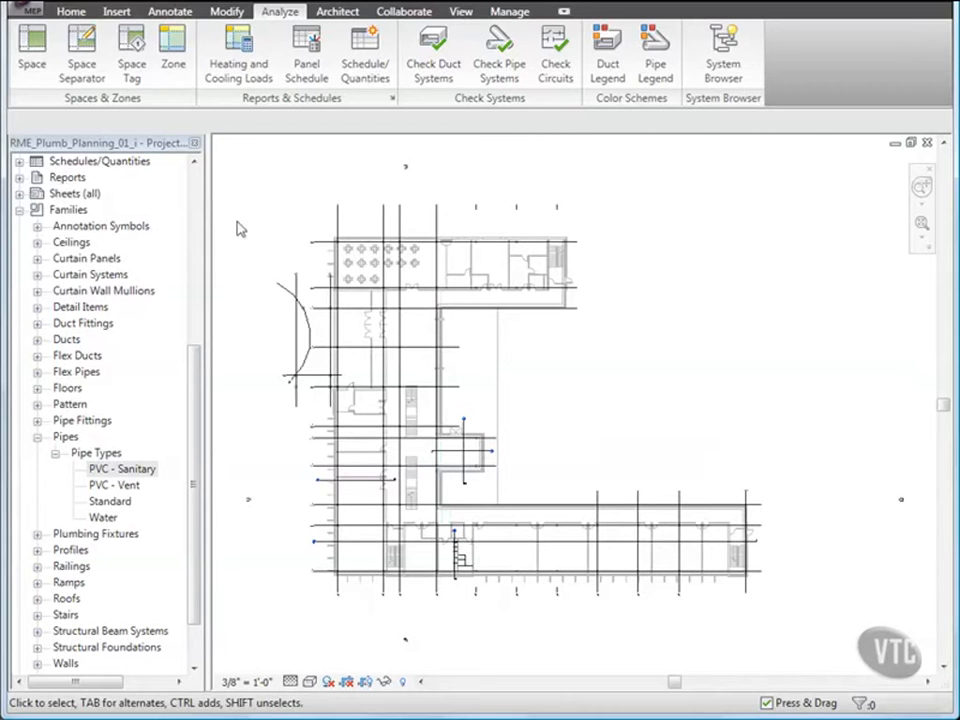
Step: Load the Trap P - PVC - Sch 40 - DWV pipe fitting family from the 04_Plumbing Systems training folder and list the project's pipe fittings
{"action": "left_click", "coordinate": [71, 12]}
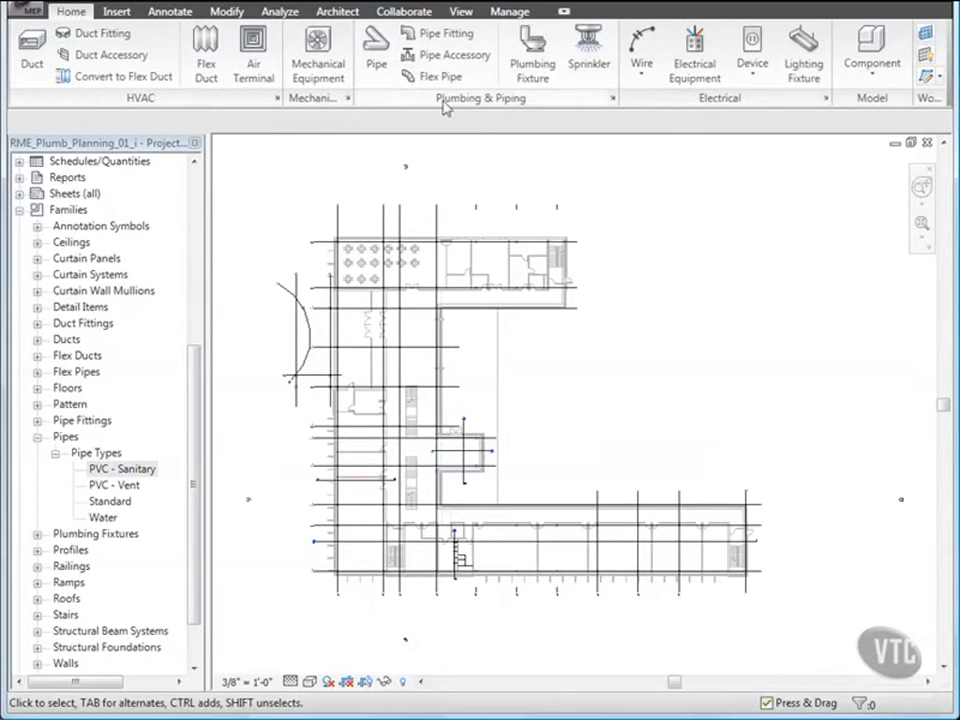
{"action": "left_click", "coordinate": [440, 33]}
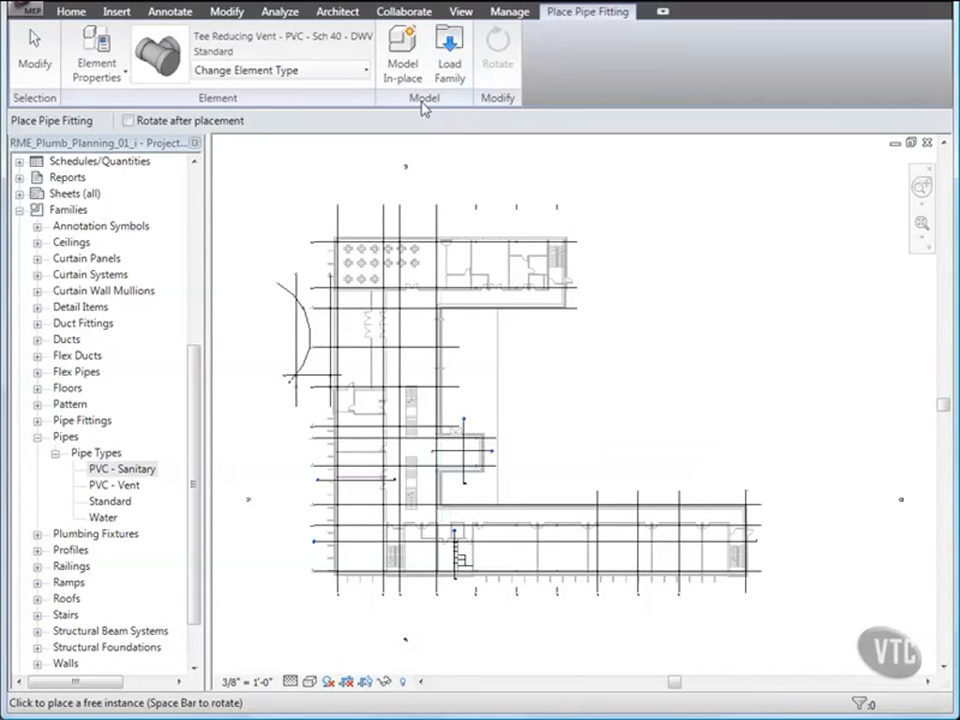
{"action": "left_click", "coordinate": [447, 68]}
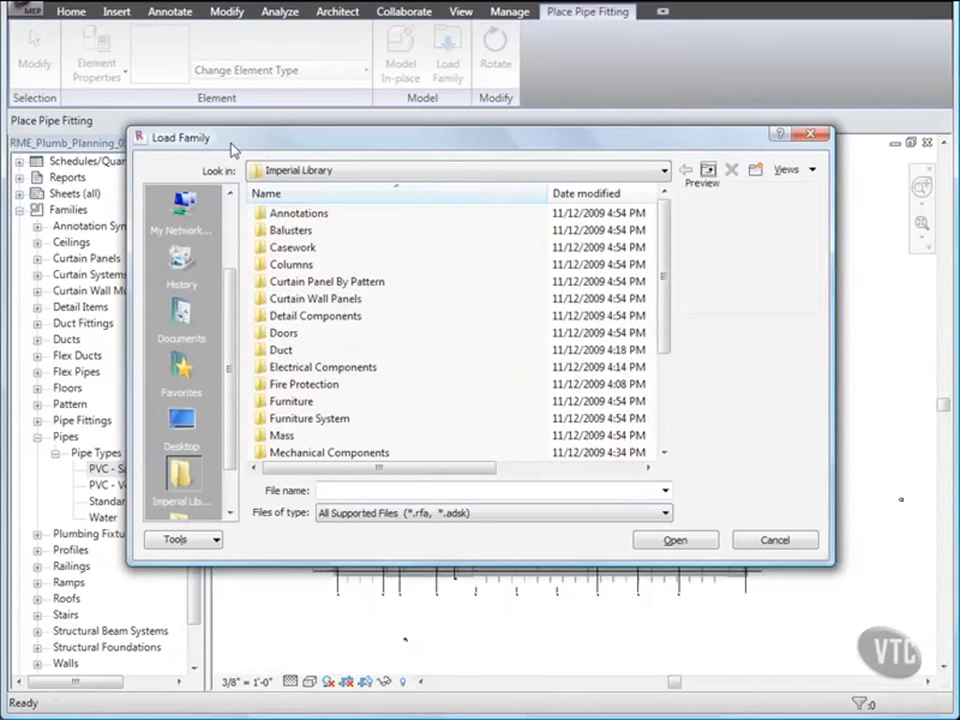
{"action": "left_click", "coordinate": [229, 214]}
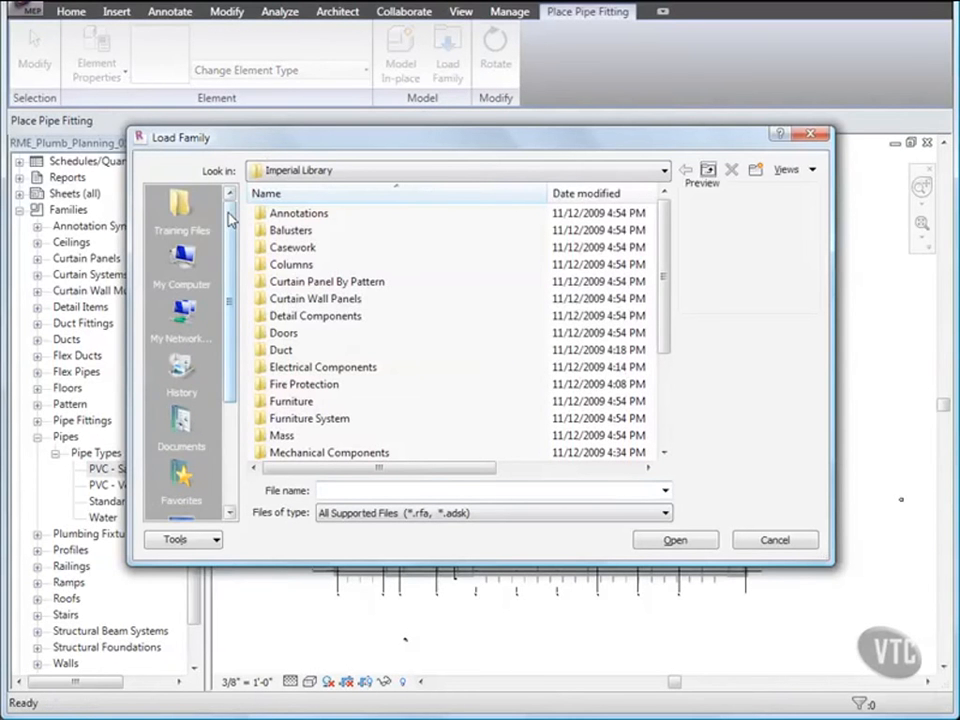
{"action": "left_click", "coordinate": [182, 208]}
{"action": "double_click", "coordinate": [272, 215]}
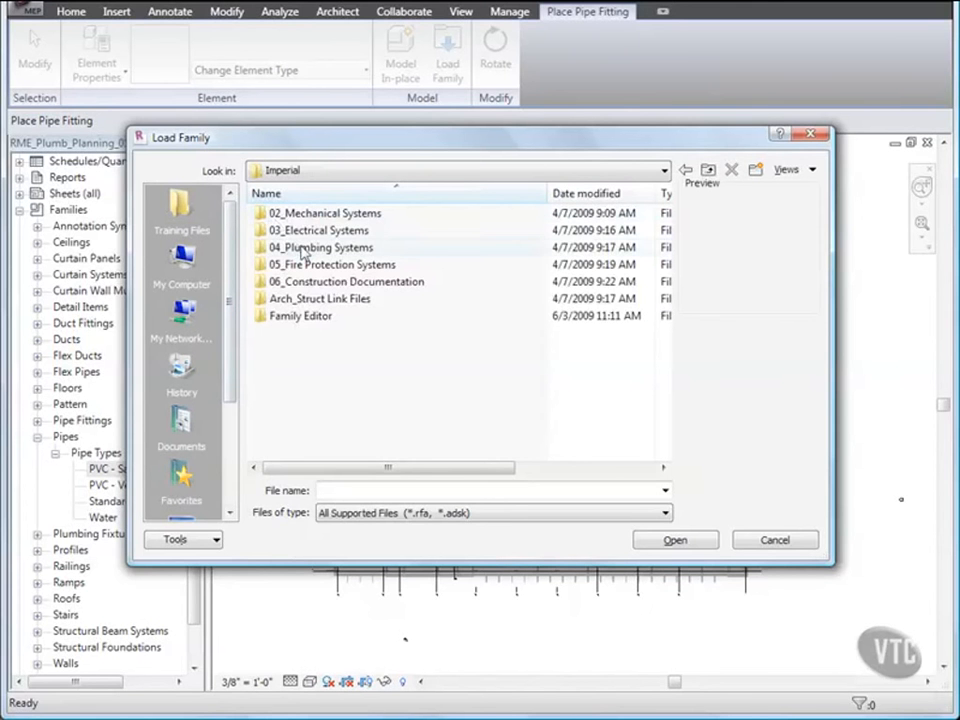
{"action": "double_click", "coordinate": [302, 248]}
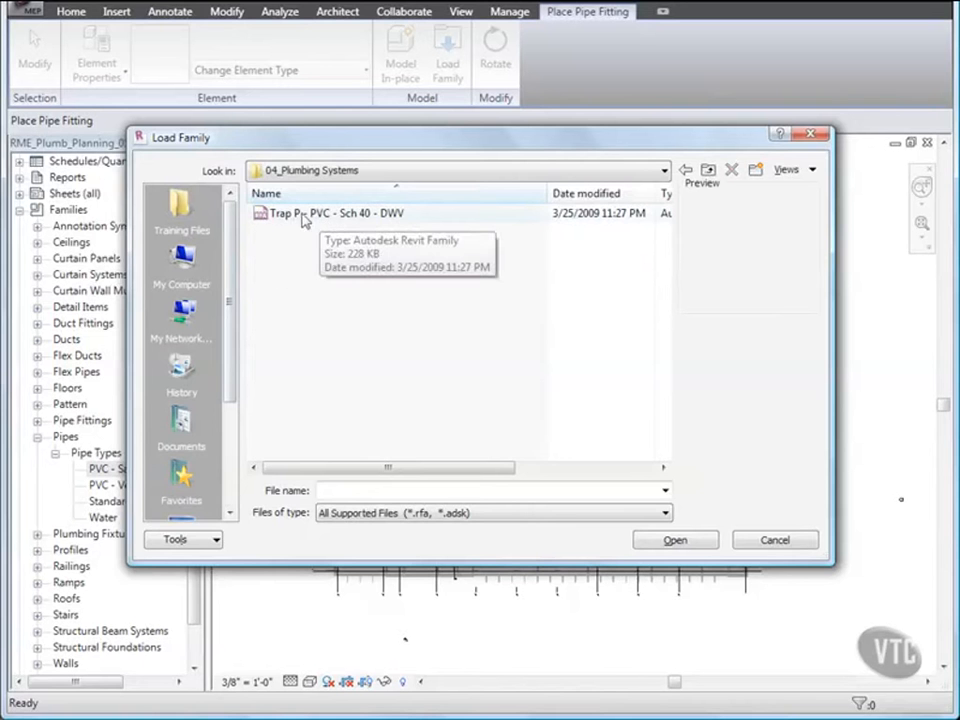
{"action": "double_click", "coordinate": [266, 214]}
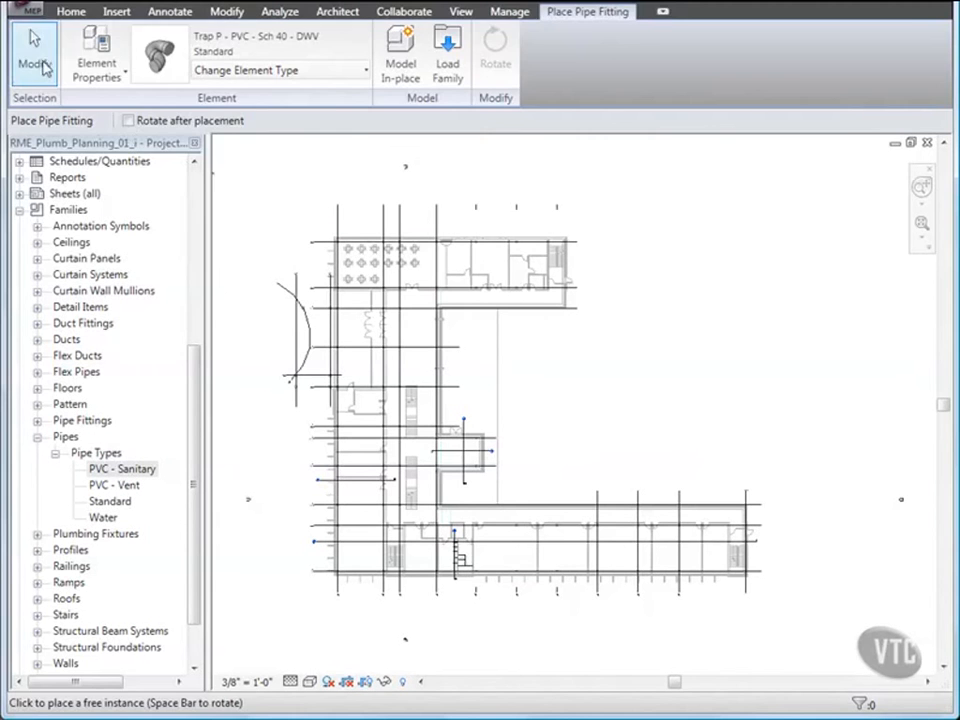
{"action": "left_click", "coordinate": [40, 66]}
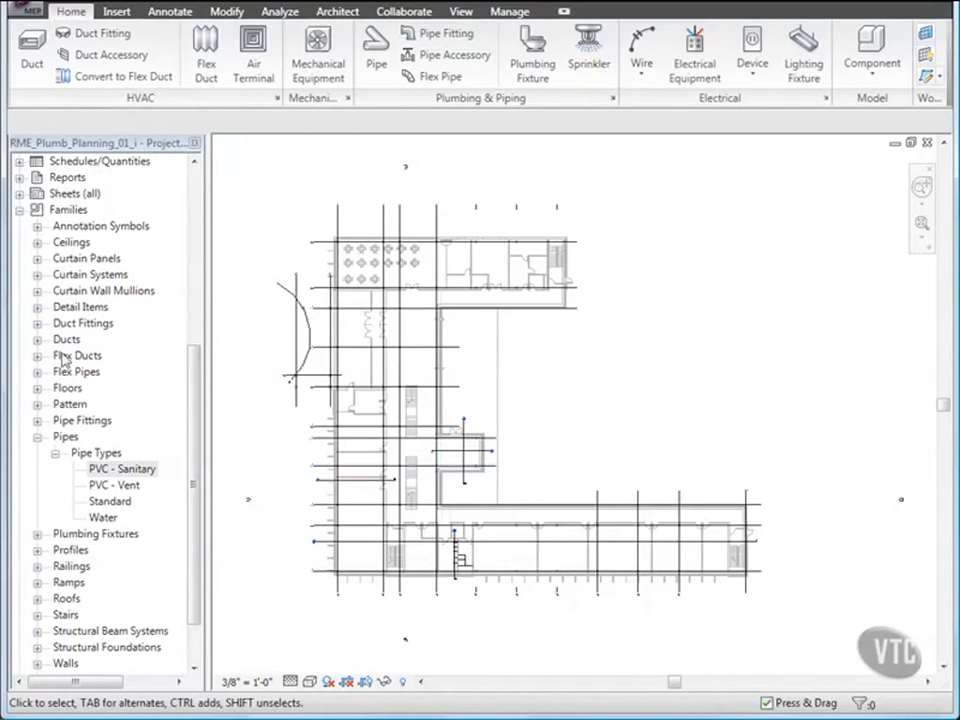
{"action": "left_click", "coordinate": [37, 421]}
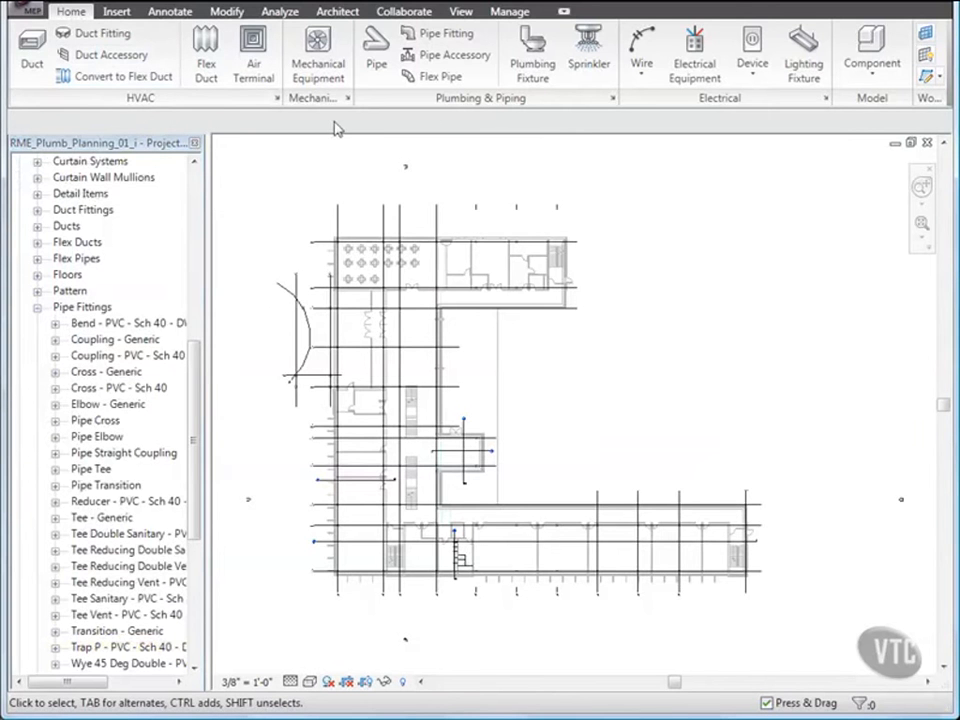
Step: Set the pipe connector tolerance to 10° in the mechanical pipe settings
{"action": "left_click", "coordinate": [614, 99]}
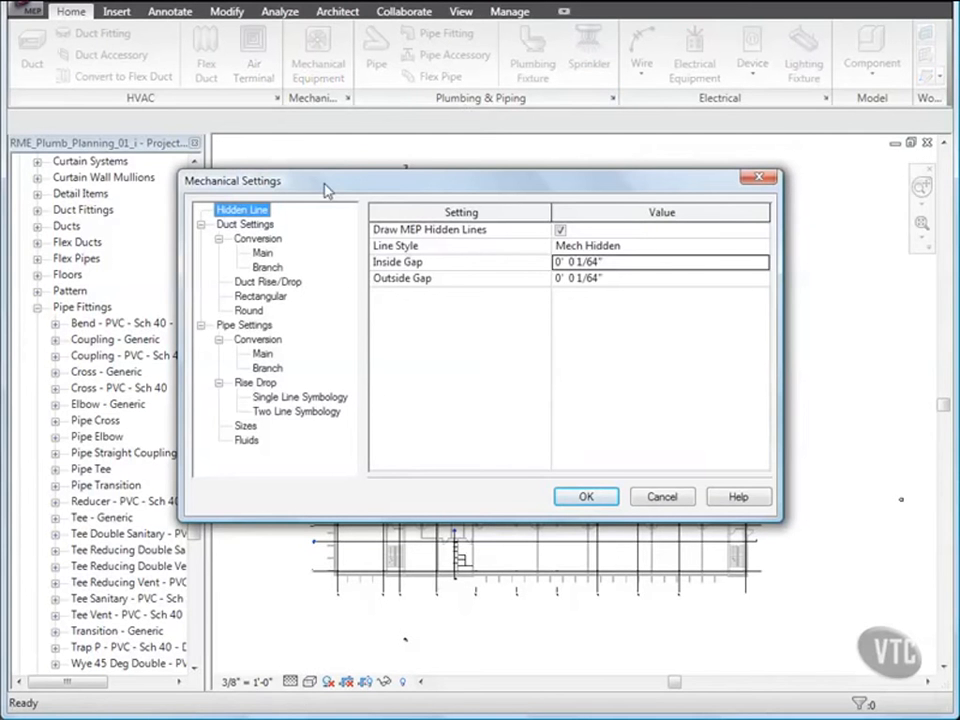
{"action": "left_click", "coordinate": [248, 327]}
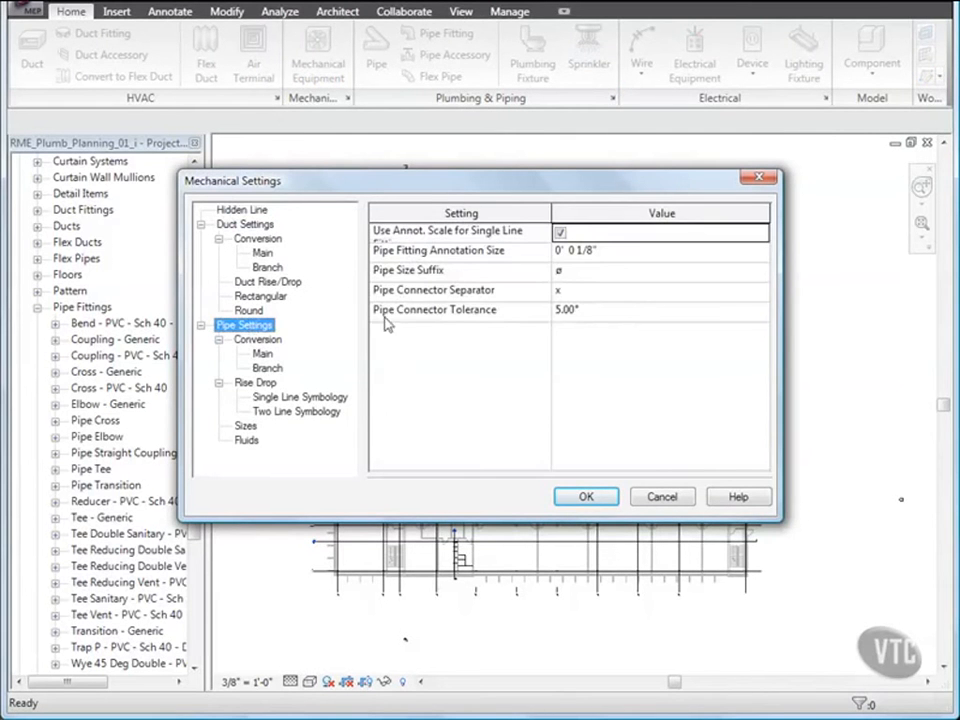
{"action": "left_click", "coordinate": [557, 311]}
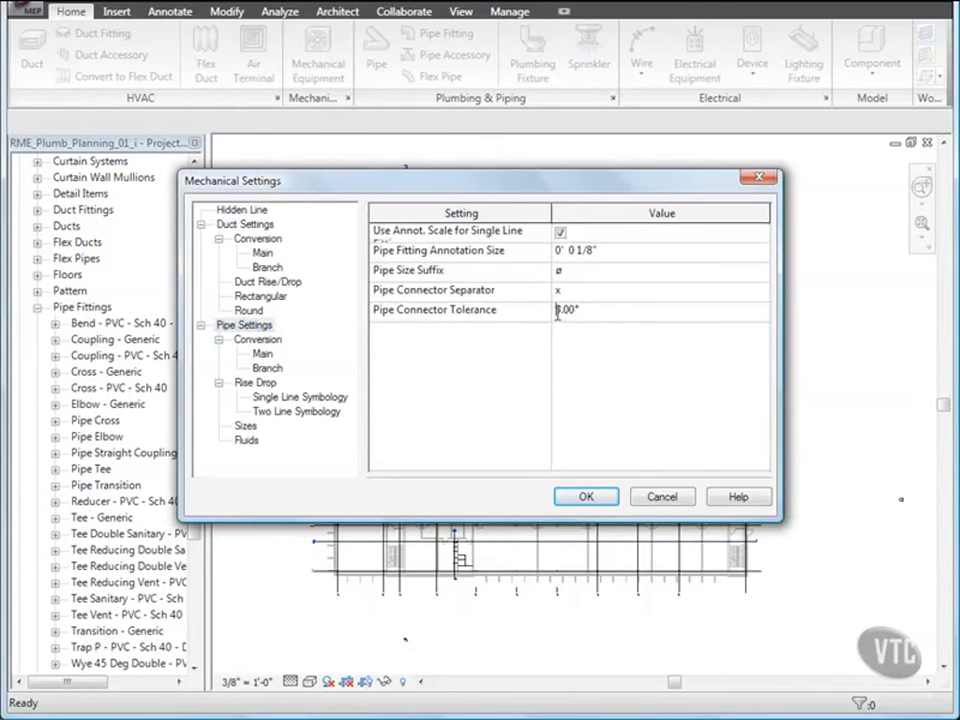
{"action": "key", "text": "Delete"}
{"action": "type", "text": "10"}
Step: In the main pipe conversion settings, set the Sanitary system's pipe type to PVC - Sanitary and its offset to -4
{"action": "left_click", "coordinate": [263, 356]}
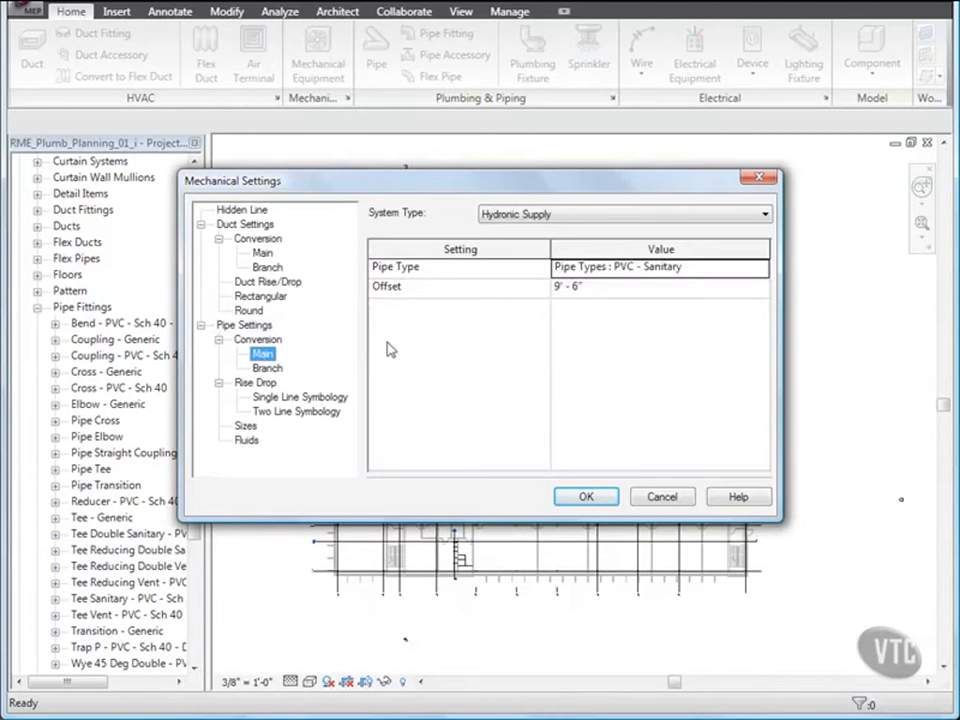
{"action": "left_click", "coordinate": [603, 219]}
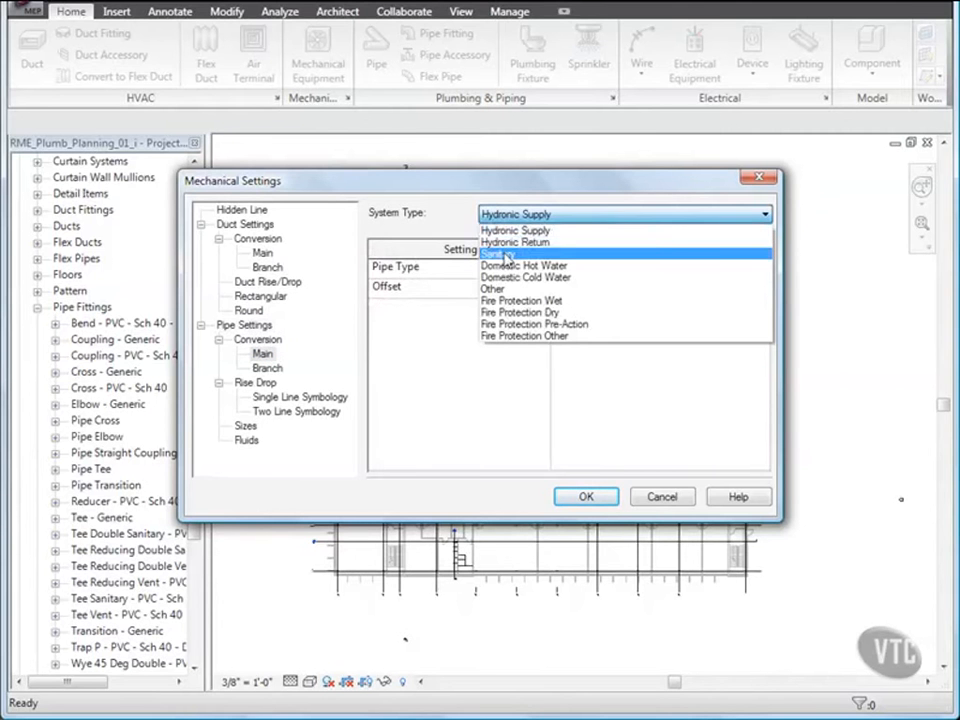
{"action": "left_click", "coordinate": [507, 255]}
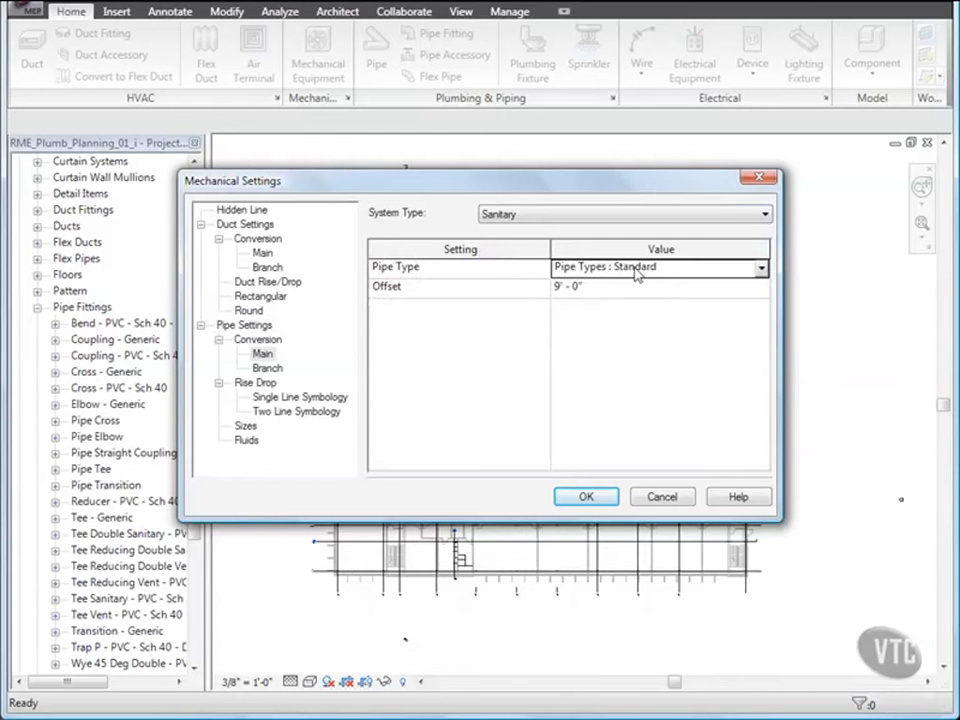
{"action": "left_click", "coordinate": [761, 268]}
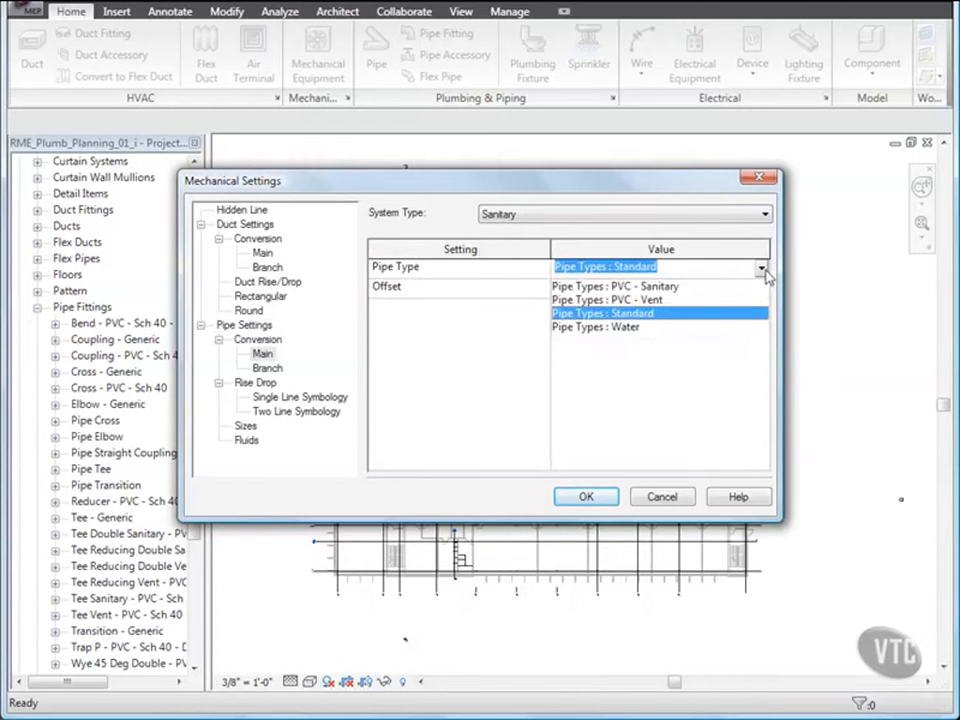
{"action": "left_click", "coordinate": [676, 286]}
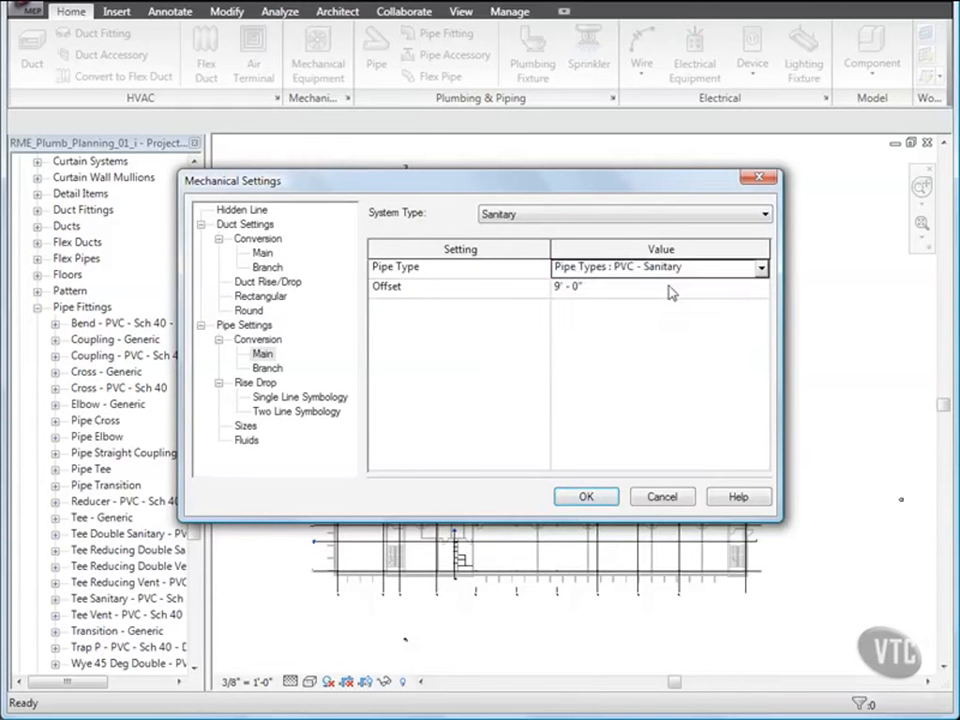
{"action": "left_click", "coordinate": [556, 288]}
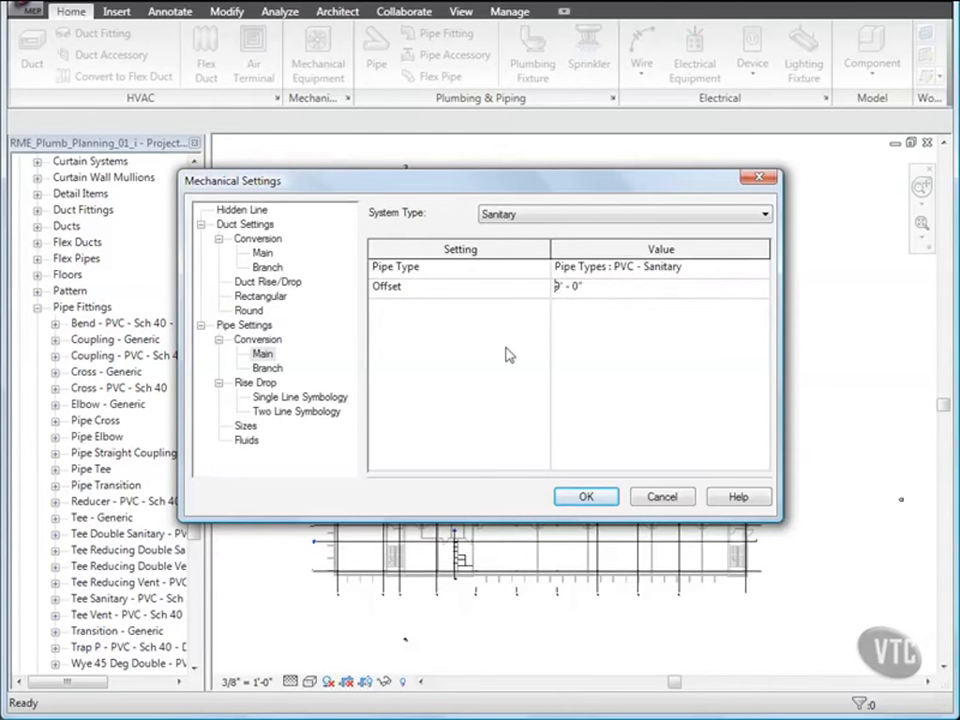
{"action": "key", "text": "BackSpace"}
{"action": "type", "text": "-4"}
Step: In the branch pipe conversion settings, set the Sanitary system's pipe type to PVC - Sanitary and its offset to -4
{"action": "left_click", "coordinate": [268, 369]}
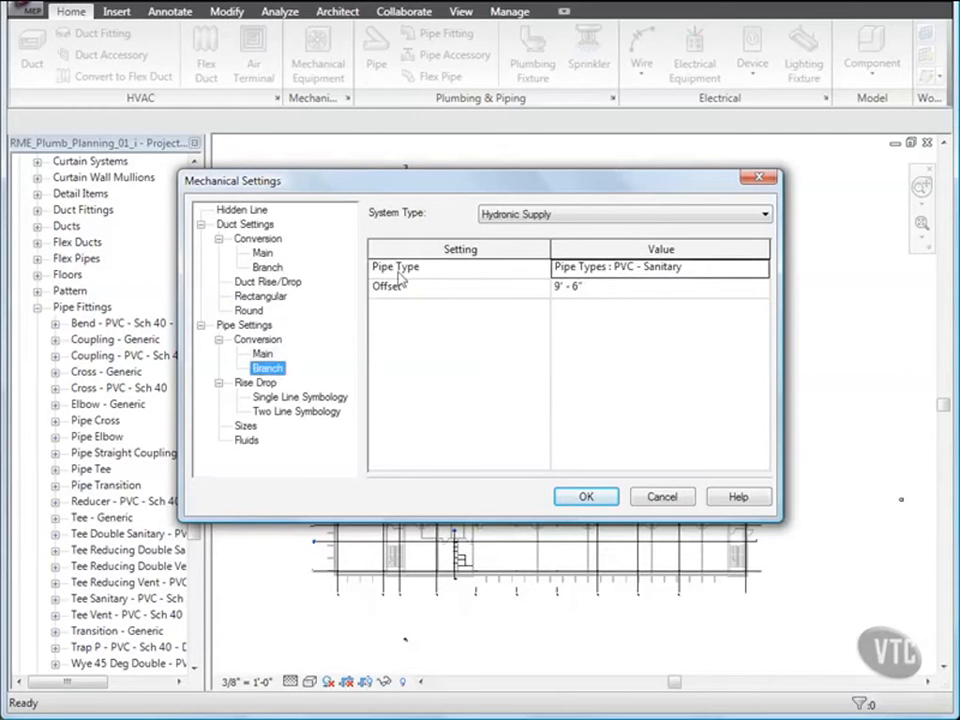
{"action": "left_click", "coordinate": [585, 222]}
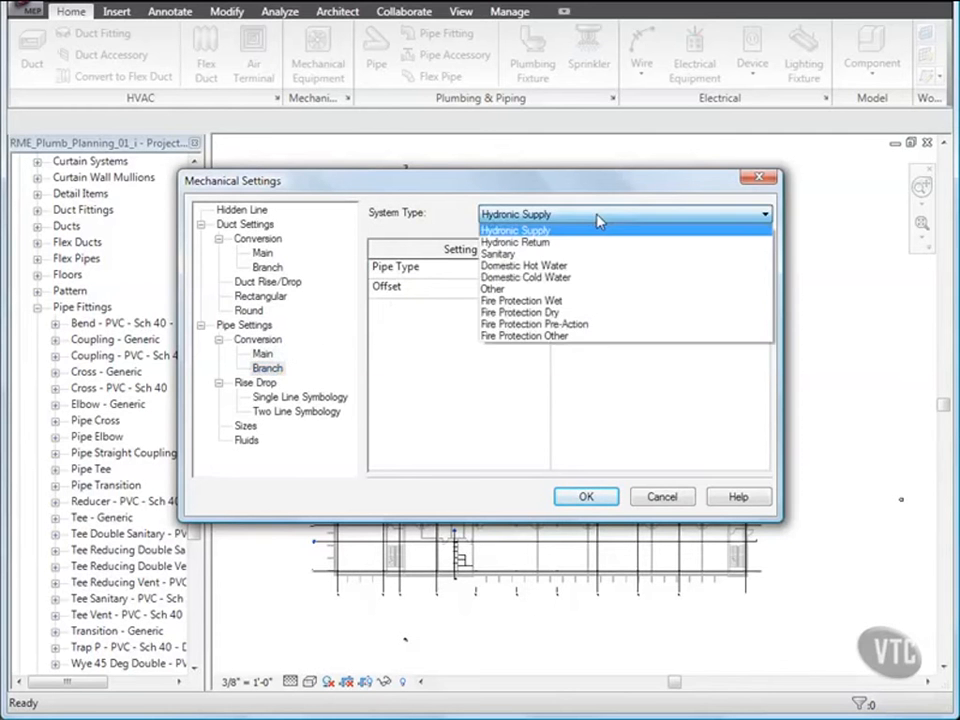
{"action": "left_click", "coordinate": [518, 256]}
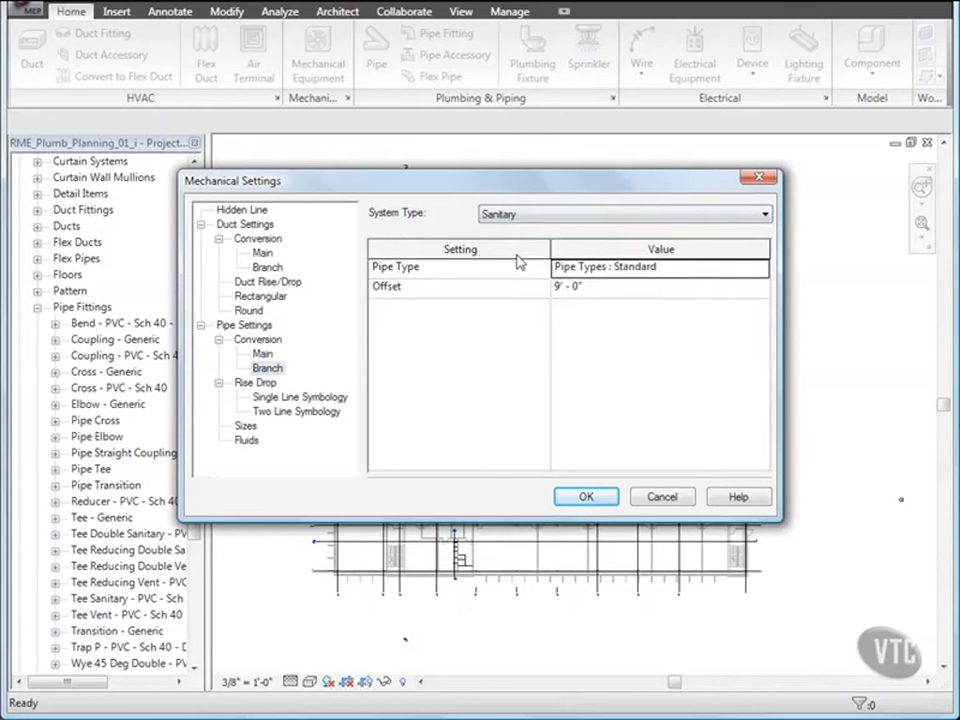
{"action": "left_click", "coordinate": [628, 267]}
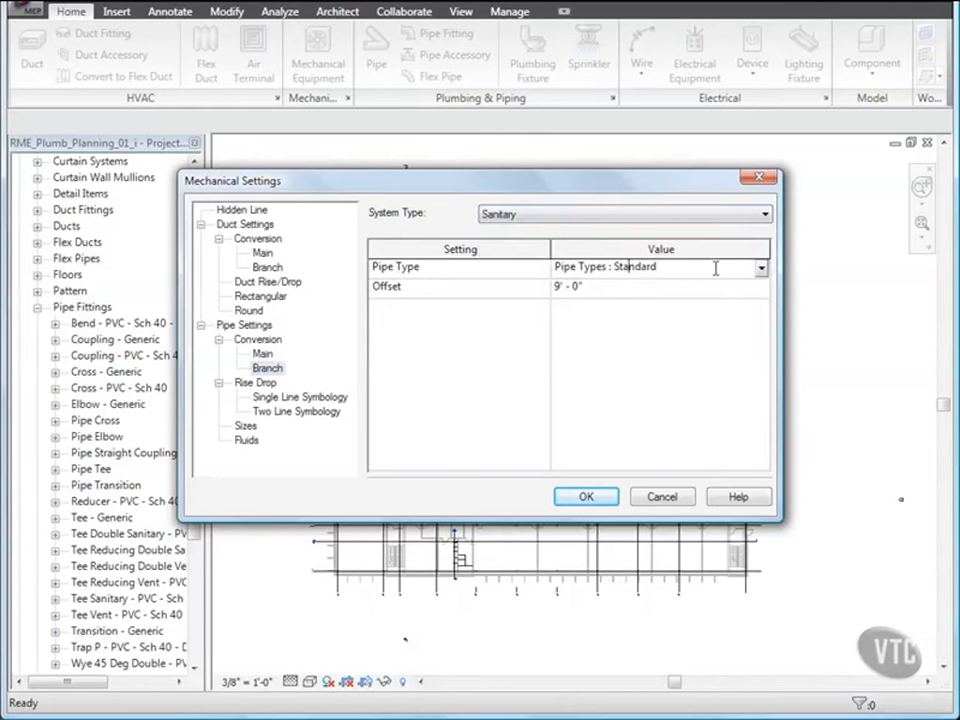
{"action": "left_click", "coordinate": [760, 268]}
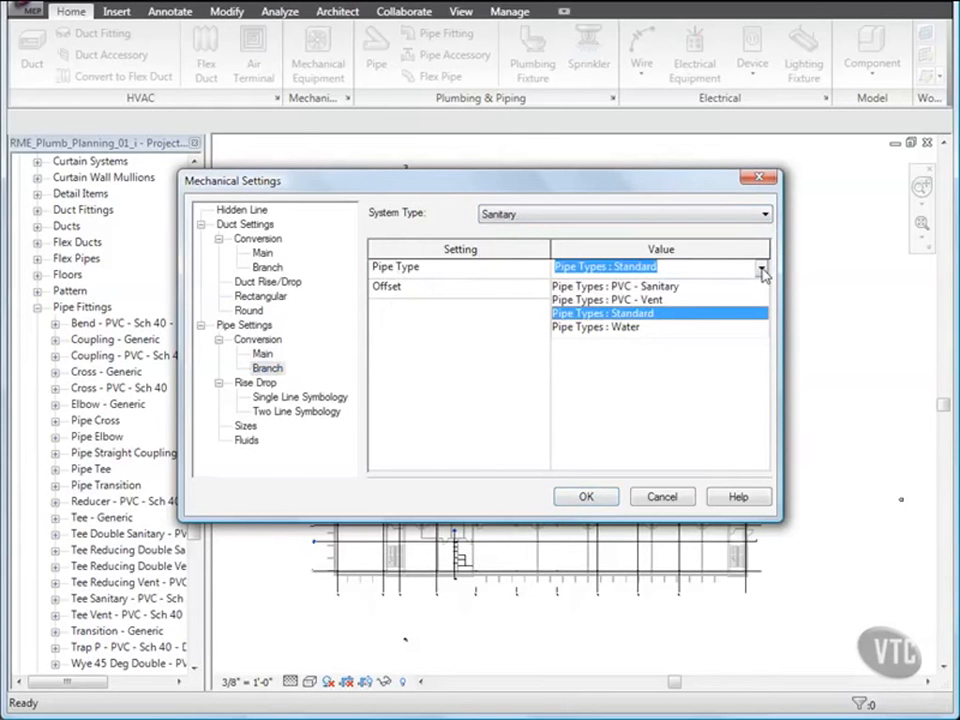
{"action": "left_click", "coordinate": [677, 288]}
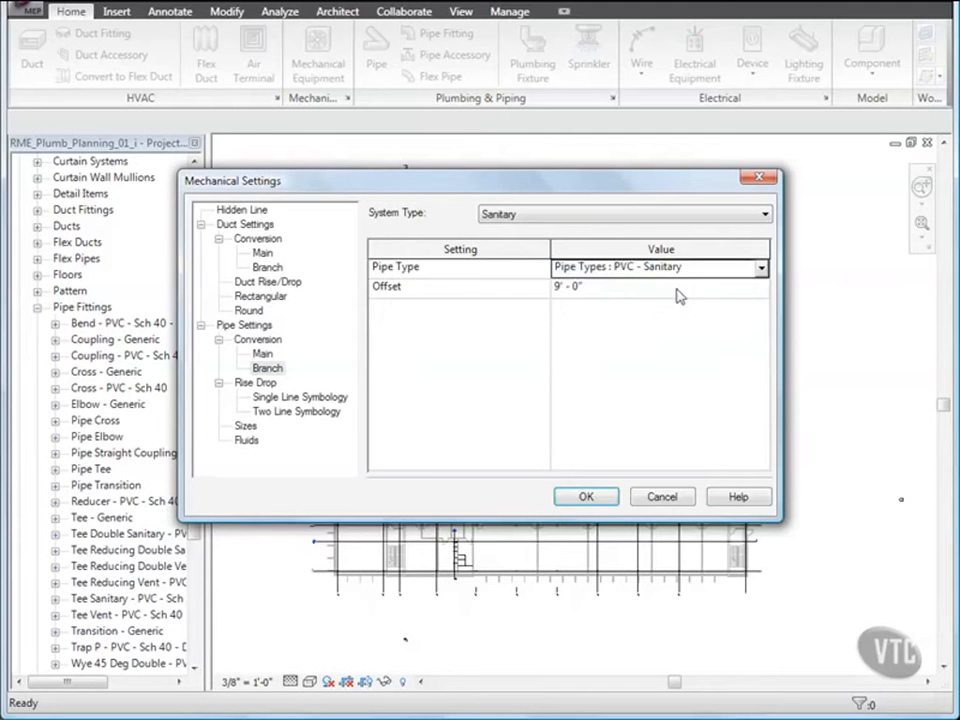
{"action": "left_click", "coordinate": [556, 288]}
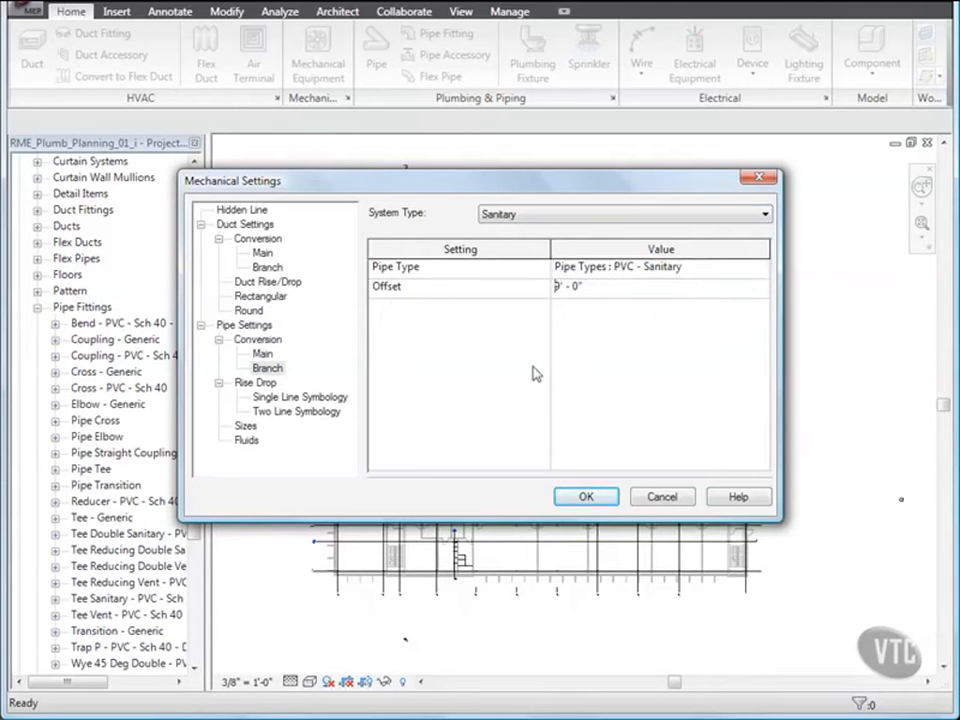
{"action": "key", "text": "Delete"}
{"action": "type", "text": "-4"}
Step: Add a Plastic pipe size with 1/2" nominal, 5/8" inside and 27/32" outside diameter, and accept the mechanical settings
{"action": "left_click", "coordinate": [245, 427]}
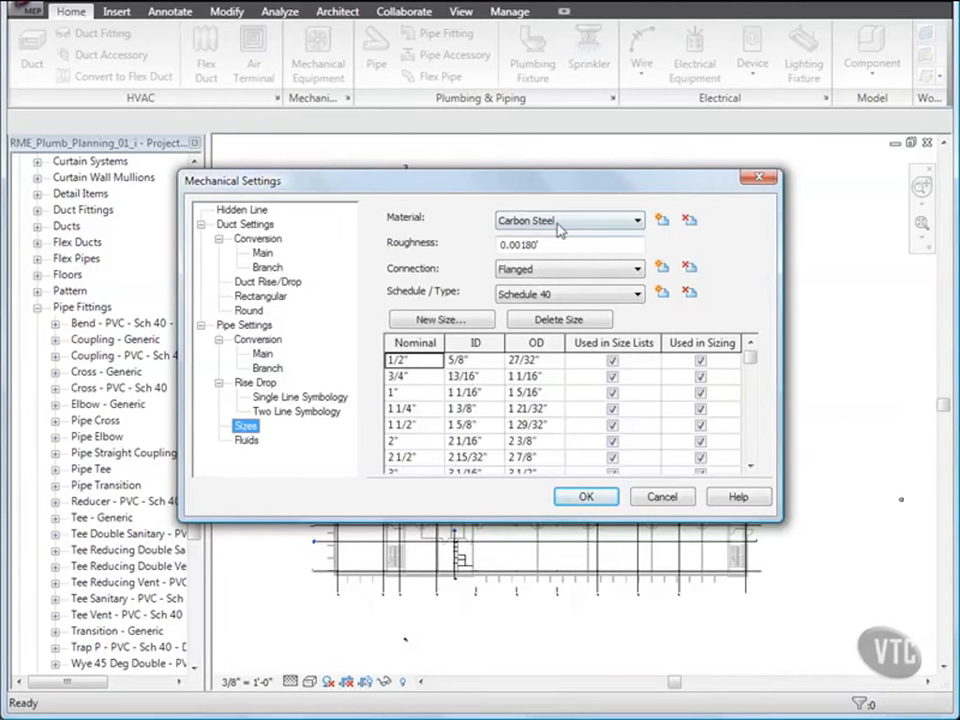
{"action": "left_click", "coordinate": [604, 222]}
{"action": "left_click", "coordinate": [511, 271]}
{"action": "left_click", "coordinate": [511, 271]}
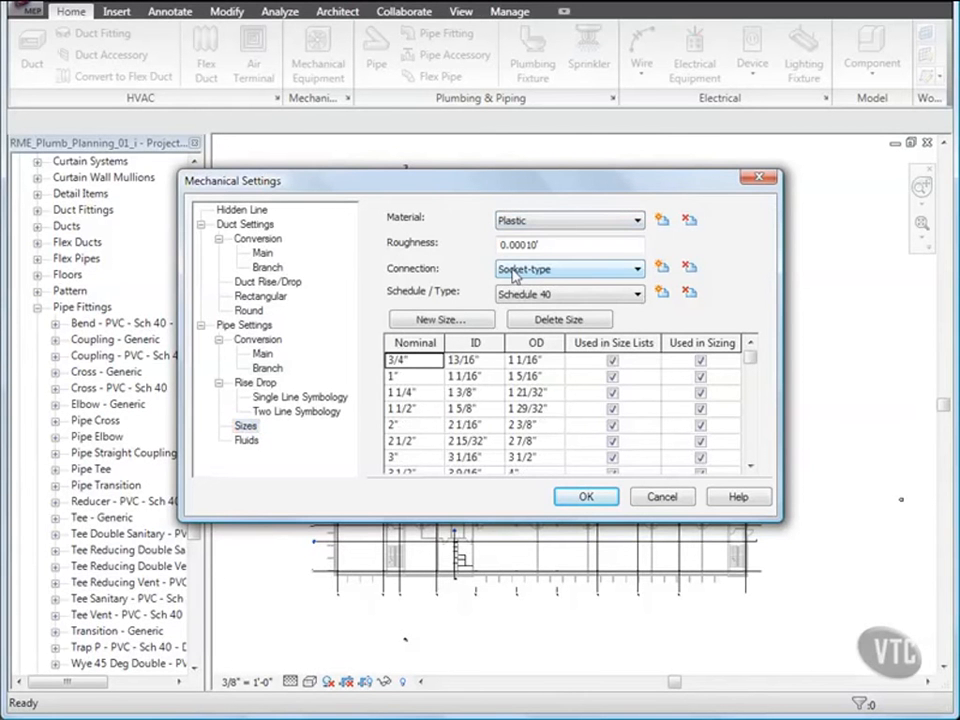
{"action": "left_click", "coordinate": [444, 320]}
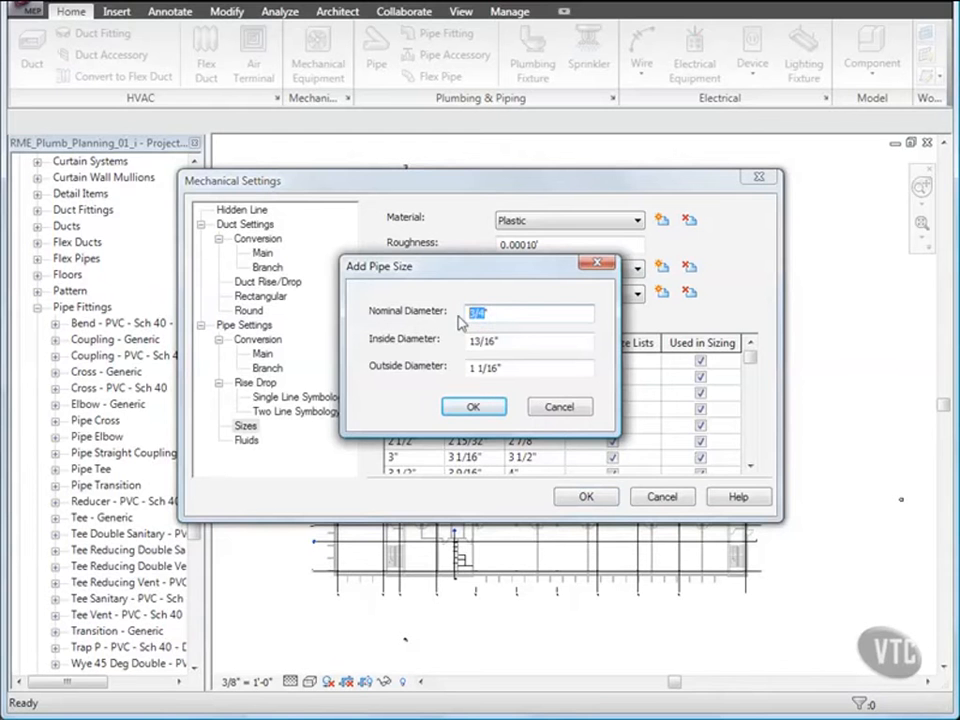
{"action": "type", "text": "1/2"}
{"action": "left_click_drag", "start_coordinate": [492, 342], "coordinate": [446, 337]}
{"action": "type", "text": "5/8"}
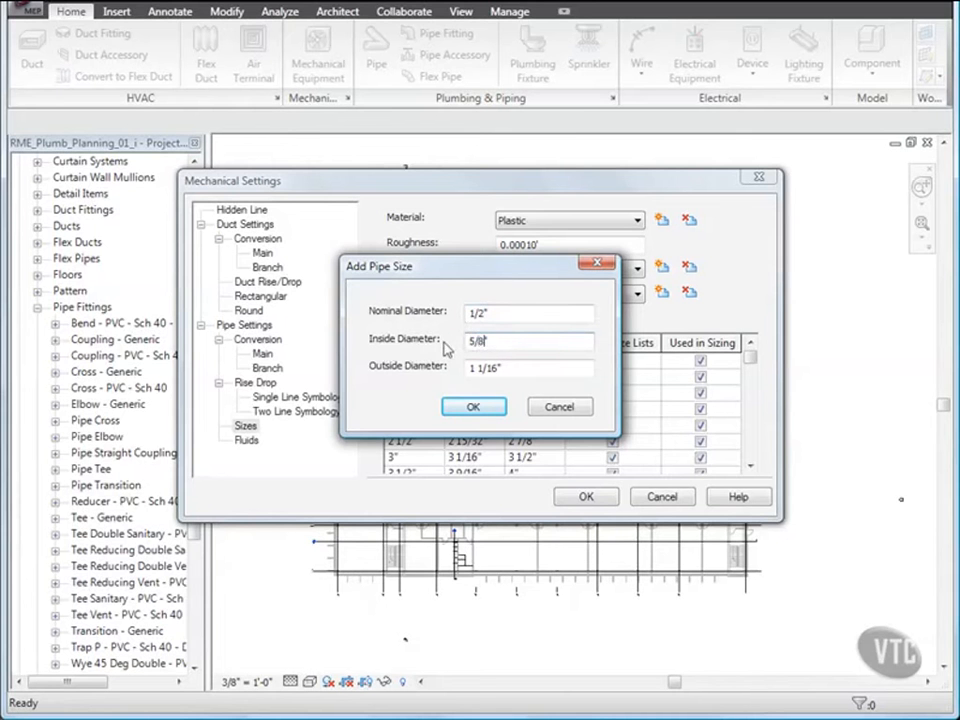
{"action": "type", "text": "\""}
{"action": "left_click_drag", "start_coordinate": [496, 369], "coordinate": [455, 370]}
{"action": "type", "text": "2"}
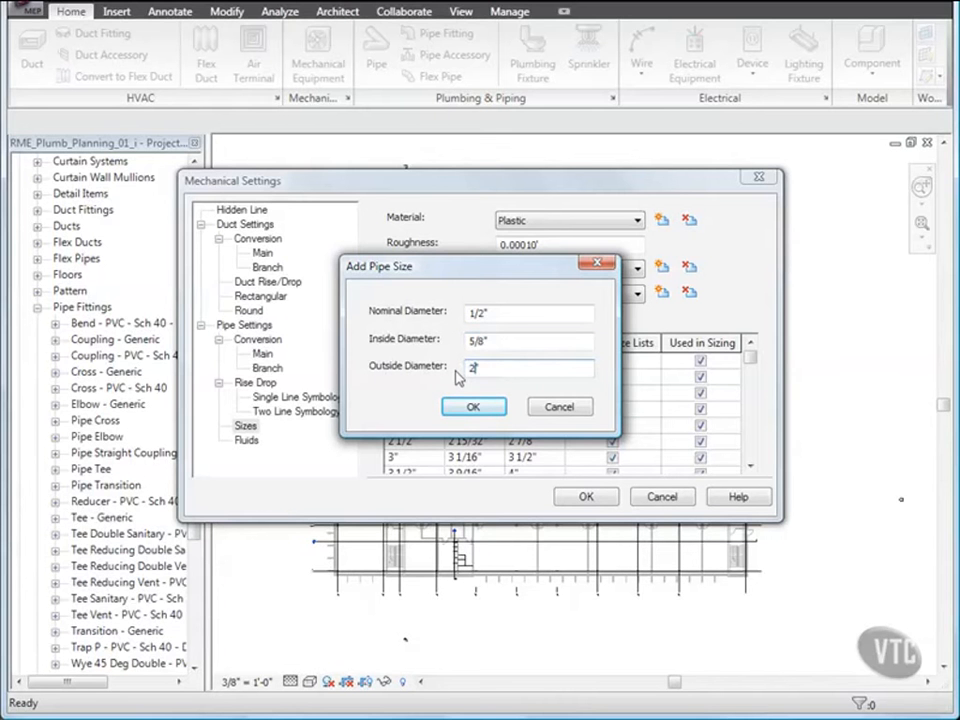
{"action": "type", "text": "7/32"}
{"action": "left_click", "coordinate": [472, 406]}
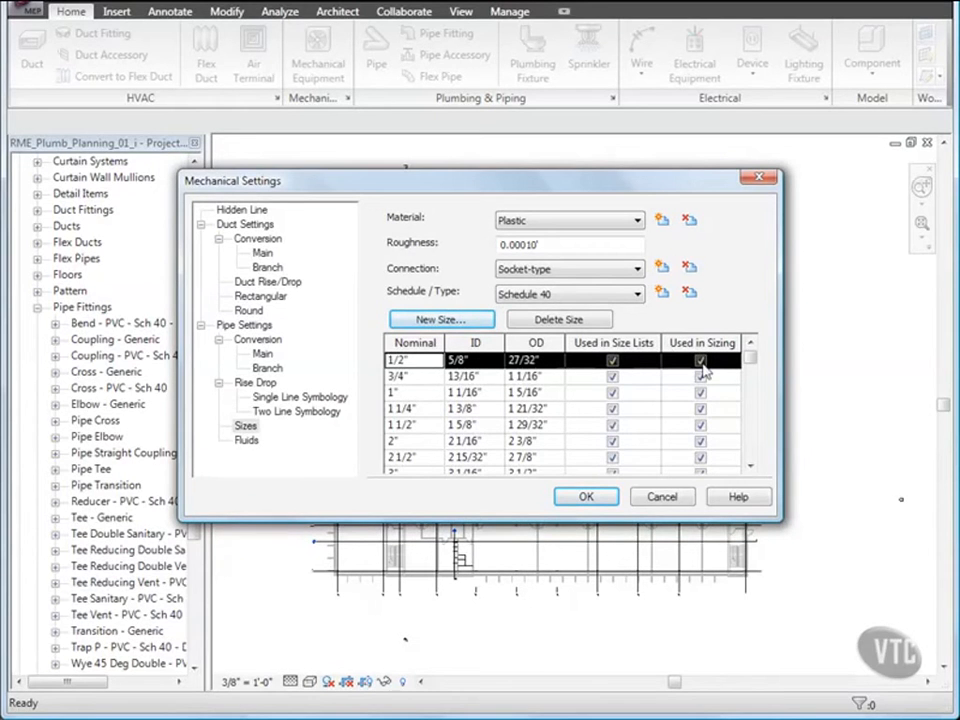
{"action": "left_click", "coordinate": [586, 498]}
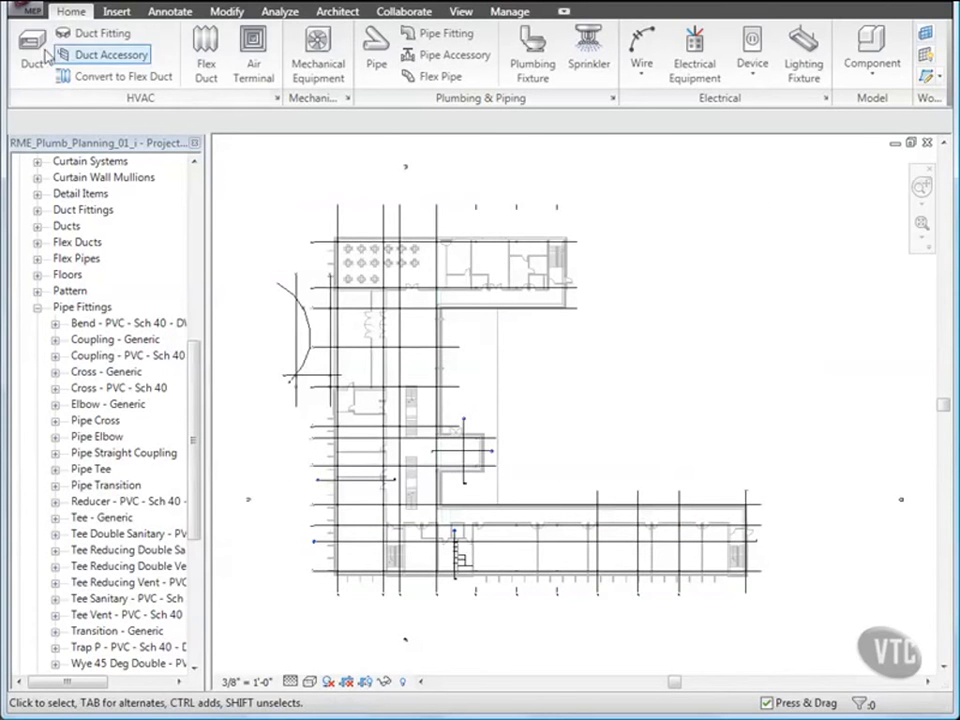
Step: Close the RME_Plumb_Planning_01_i project without saving its changes
{"action": "left_click", "coordinate": [29, 8]}
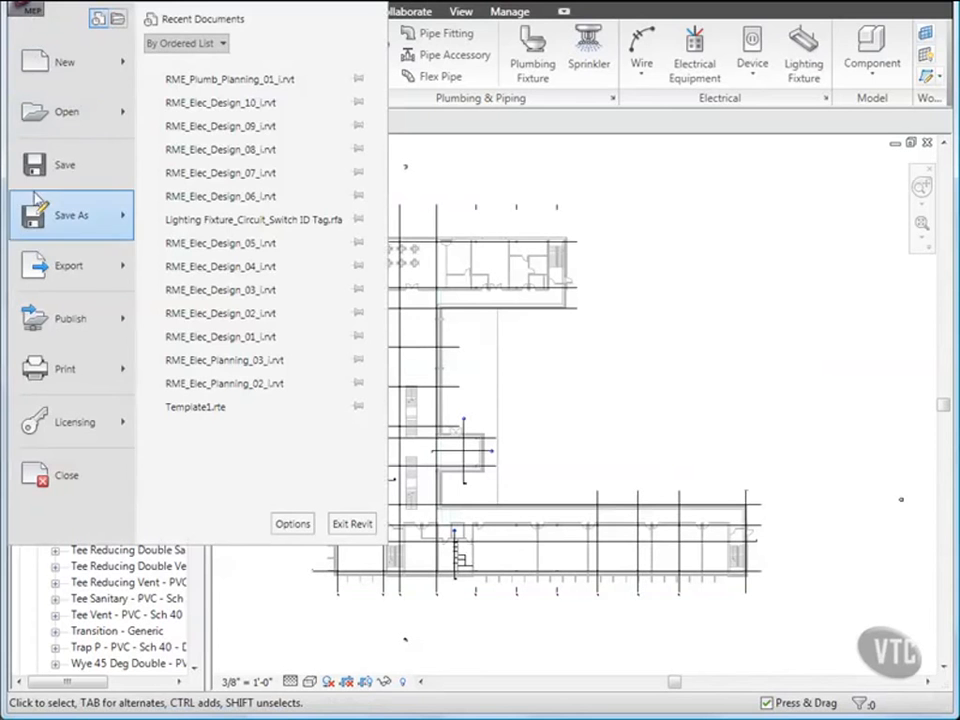
{"action": "left_click", "coordinate": [90, 475]}
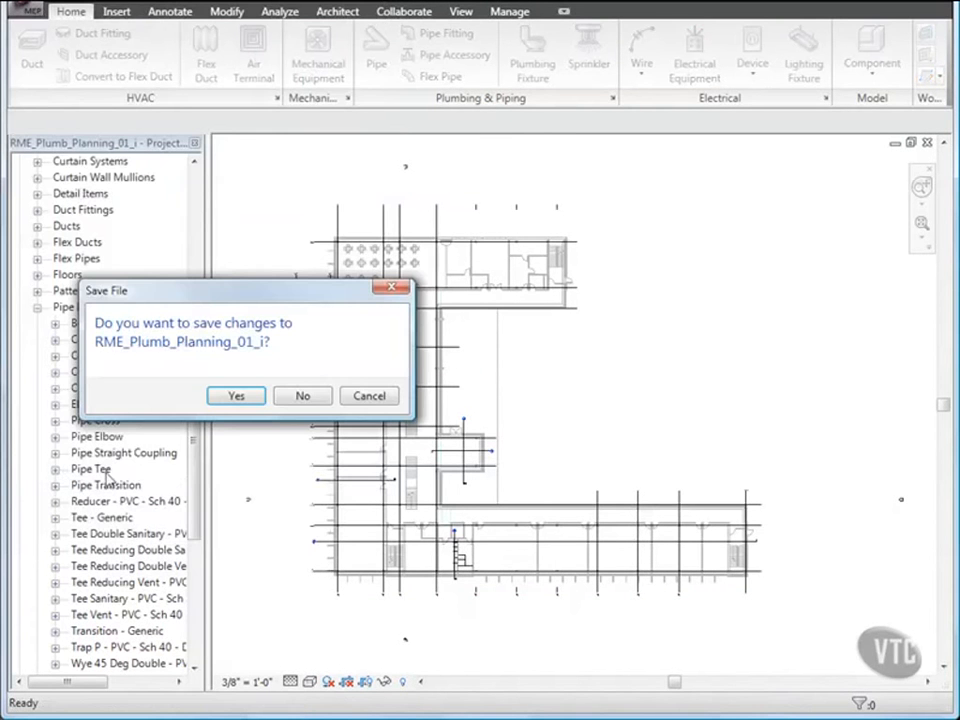
{"action": "left_click", "coordinate": [303, 395]}
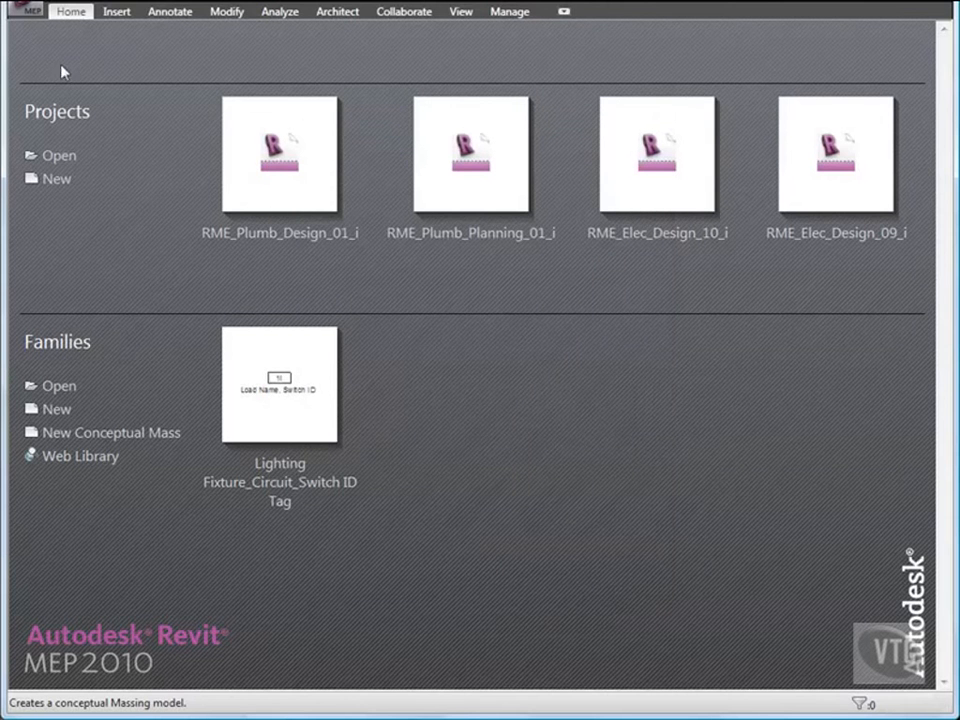
Step: Open the RME_Plumb_Design_01_i project from the 04_Plumbing Systems training folder
{"action": "left_click", "coordinate": [27, 14]}
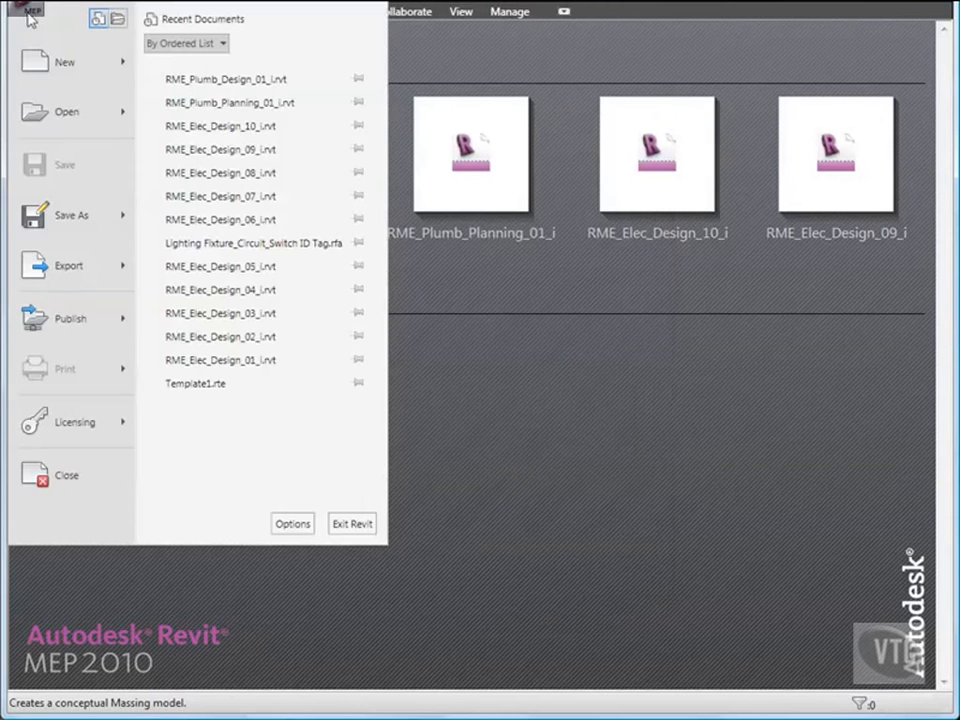
{"action": "left_click", "coordinate": [60, 113]}
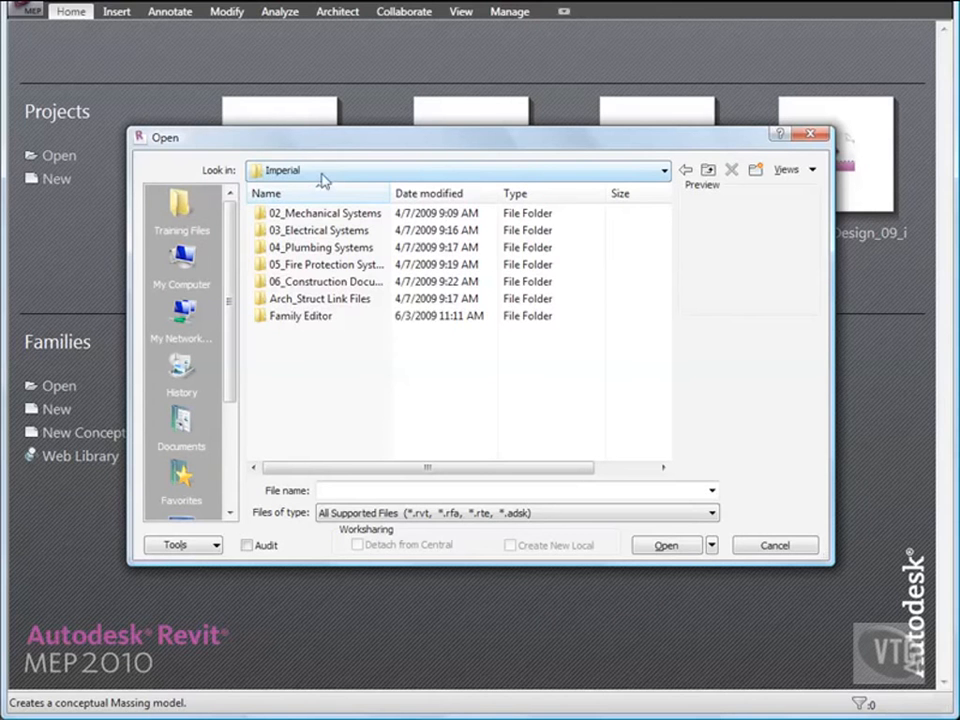
{"action": "double_click", "coordinate": [321, 246]}
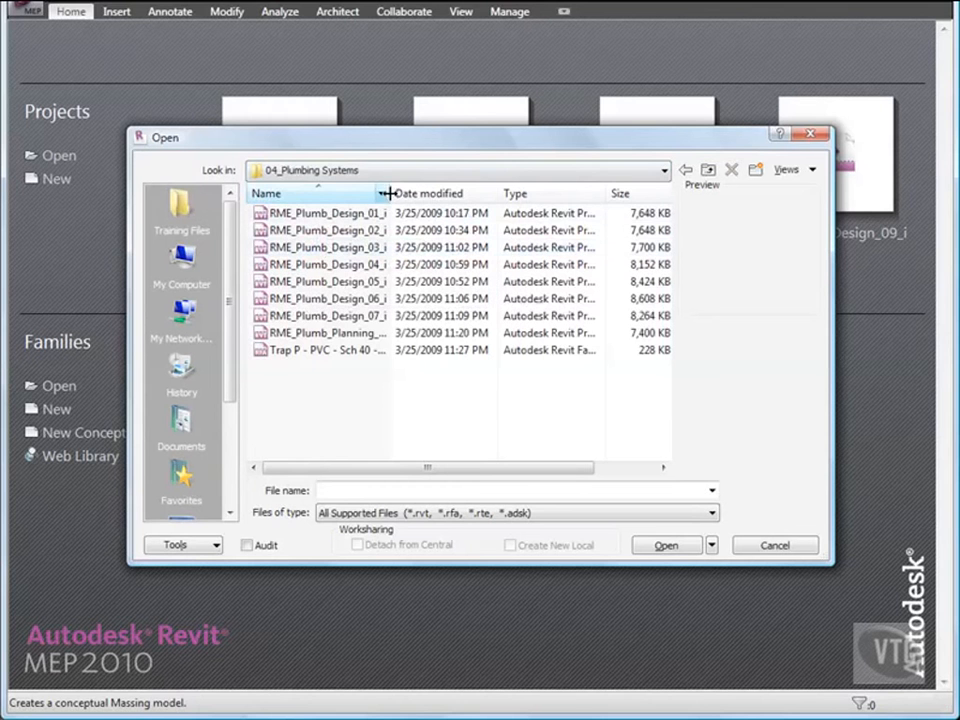
{"action": "left_click_drag", "start_coordinate": [389, 193], "coordinate": [409, 193]}
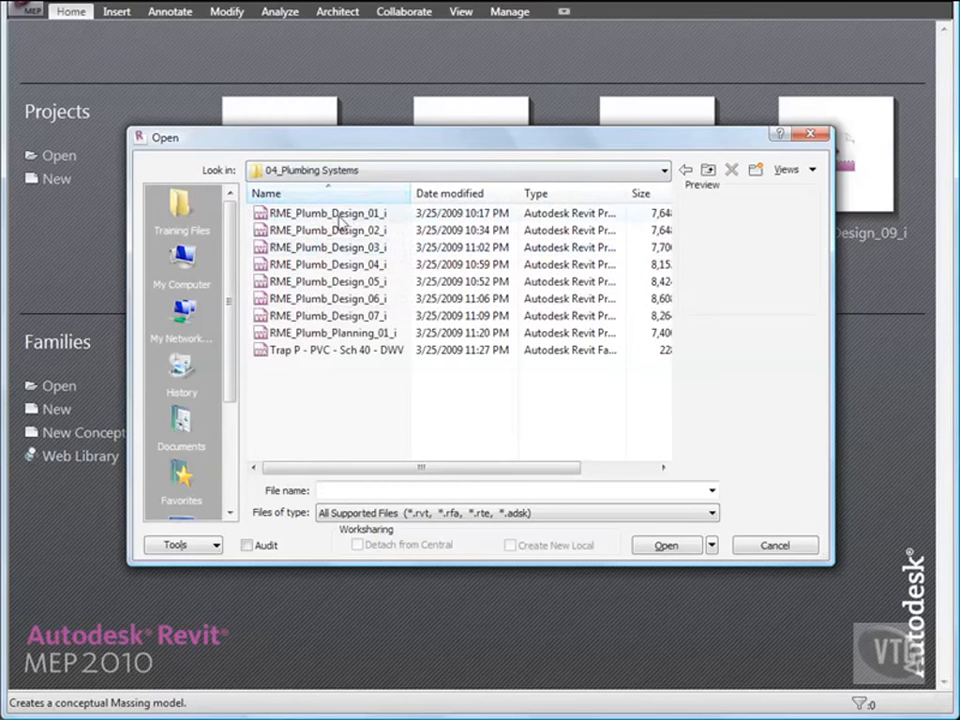
{"action": "double_click", "coordinate": [355, 215]}
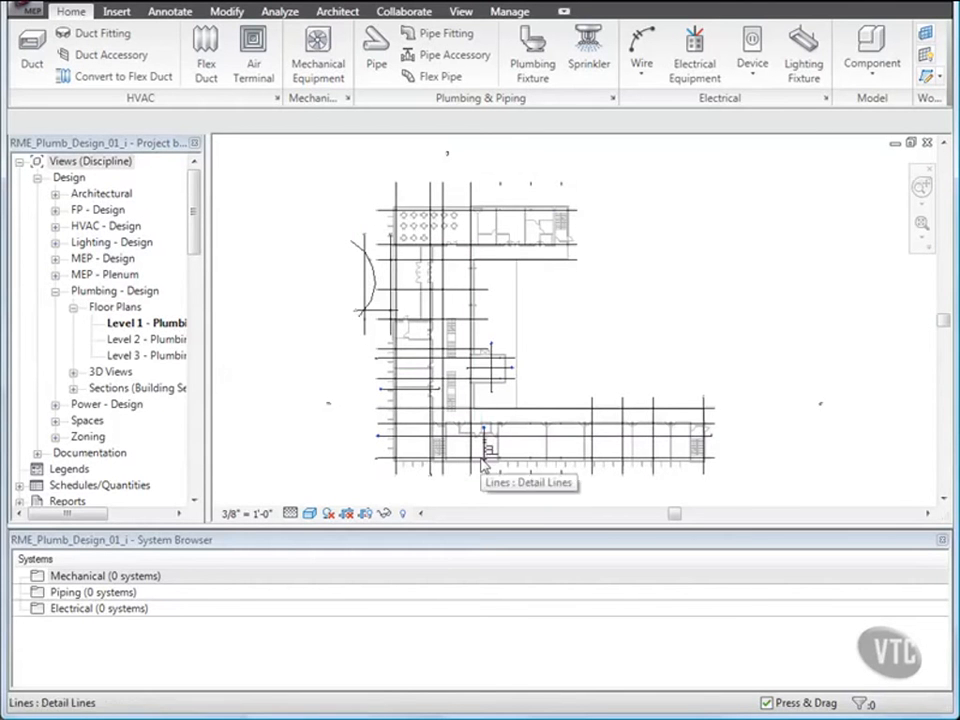
Step: Place two wall-mounted flush valve water closets, Public - 1.6 gpf, along the chase wall in the lower two stalls of the Level 1 restroom
{"action": "scroll", "coordinate": [483, 463], "scroll_direction": "up", "scroll_amount": 3}
{"action": "scroll", "coordinate": [483, 463], "scroll_direction": "up", "scroll_amount": 5}
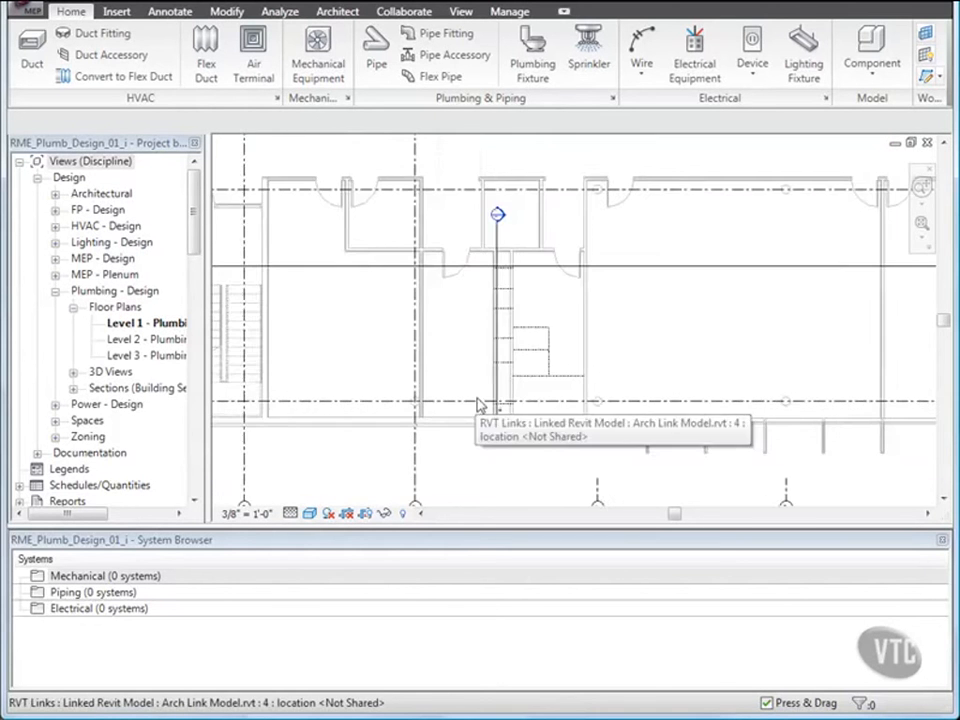
{"action": "middle_click_drag", "start_coordinate": [527, 346], "coordinate": [482, 390]}
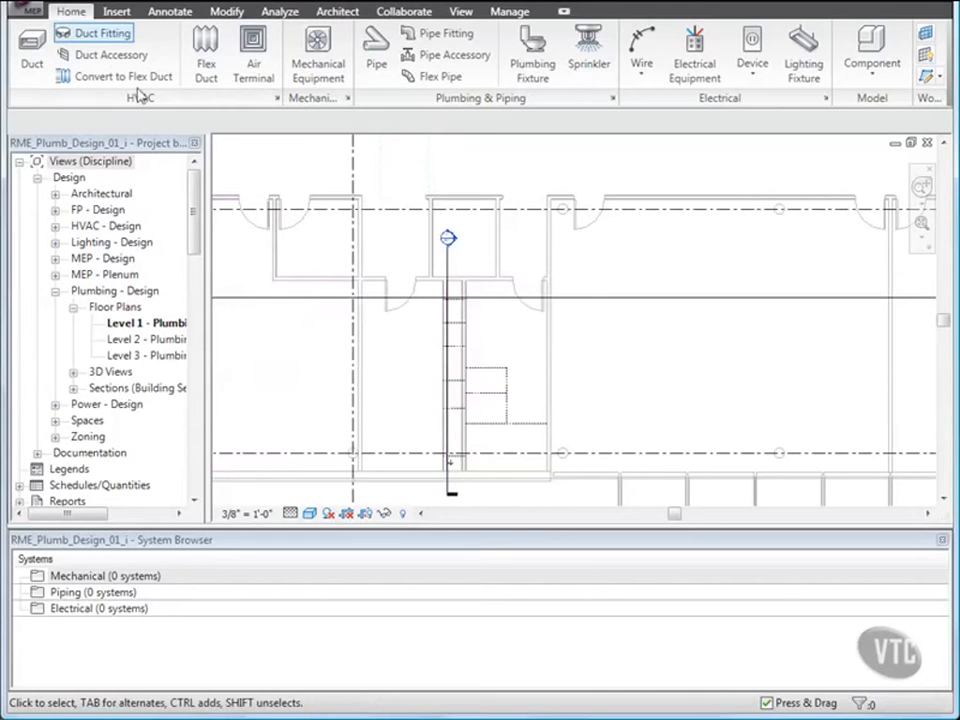
{"action": "left_click", "coordinate": [532, 62]}
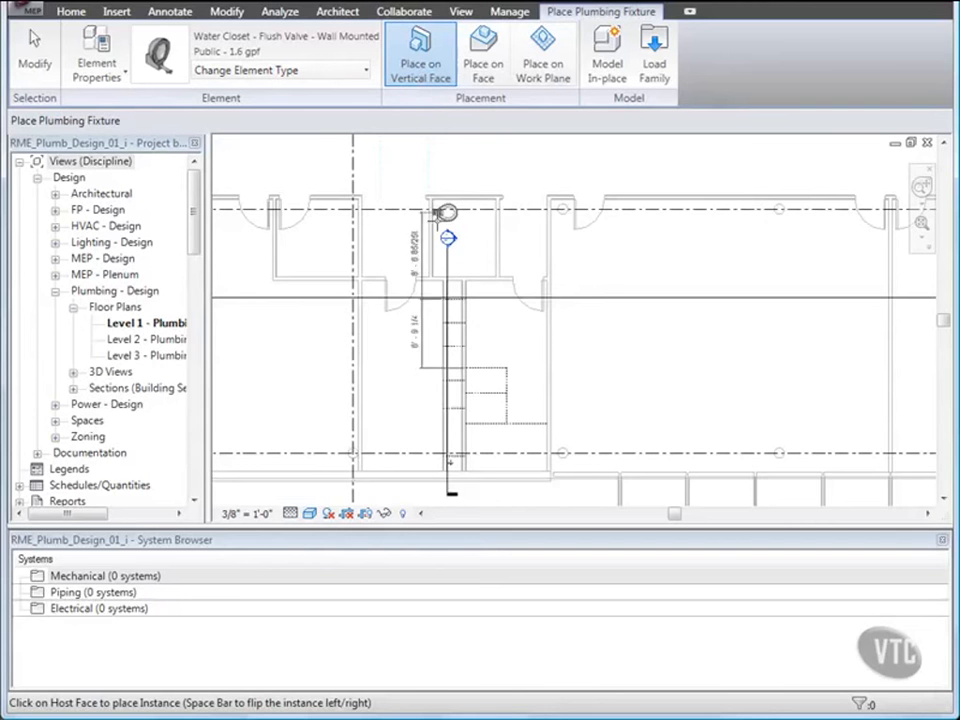
{"action": "scroll", "coordinate": [494, 492], "scroll_direction": "up", "scroll_amount": 1}
{"action": "scroll", "coordinate": [487, 456], "scroll_direction": "up", "scroll_amount": 1}
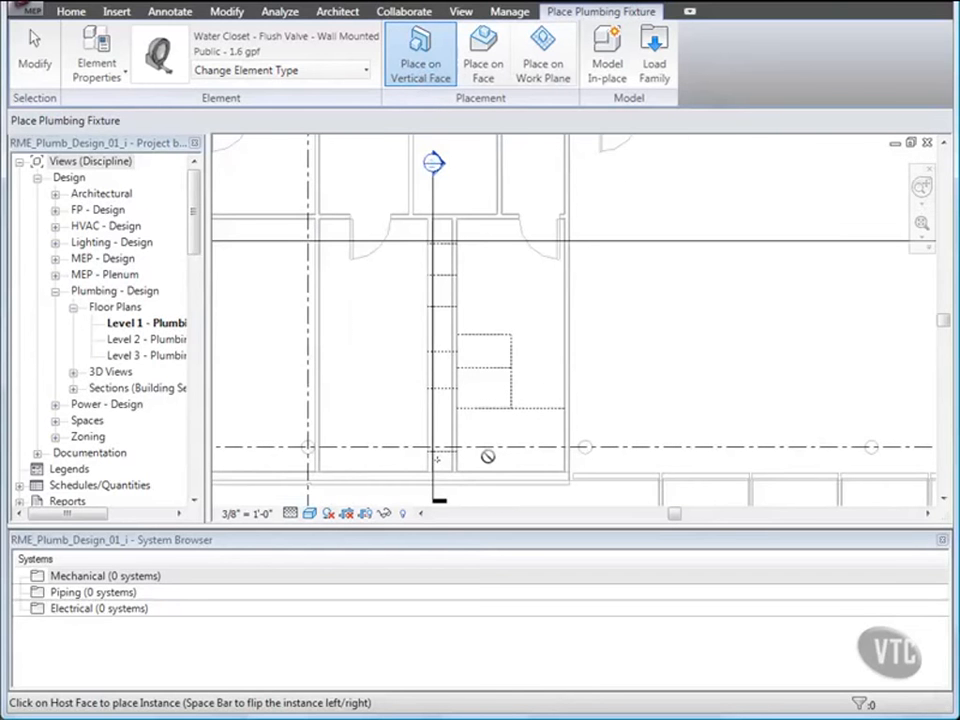
{"action": "left_click", "coordinate": [436, 458]}
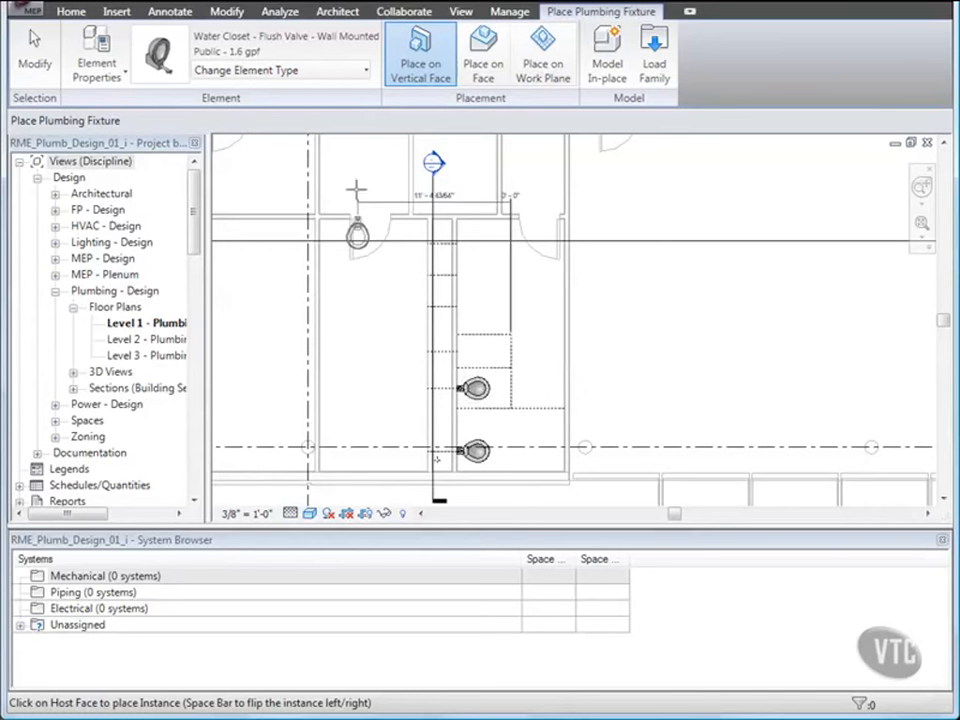
Step: Place a wall-hung urinal with 3/4" Flush Valve on the chase wall, centred in the stall above the two water closets
{"action": "left_click", "coordinate": [364, 71]}
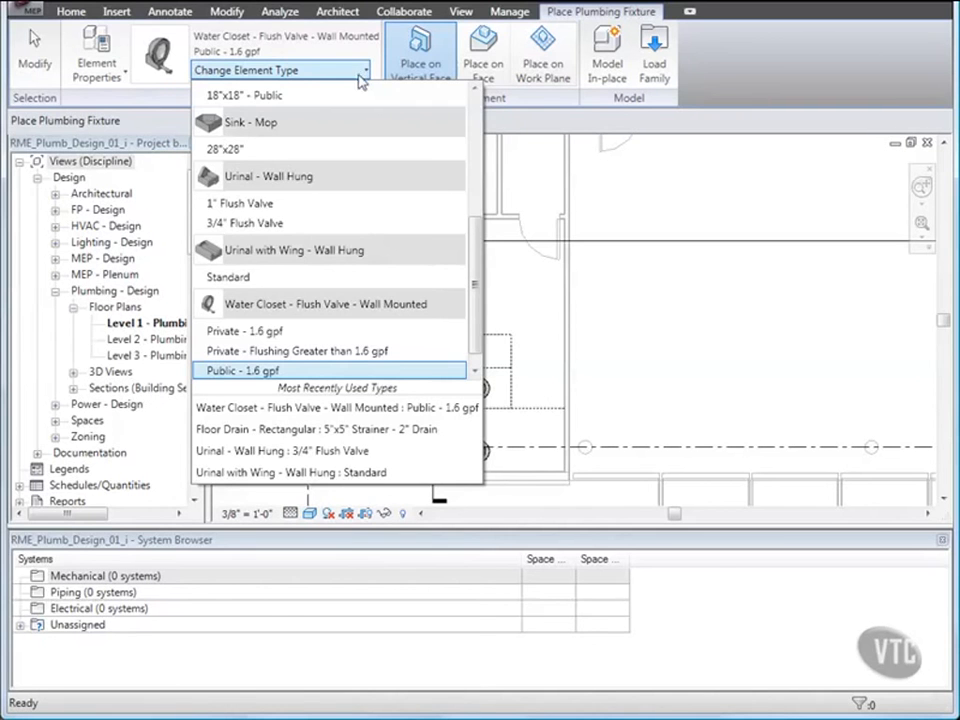
{"action": "scroll", "coordinate": [343, 120], "scroll_direction": "up", "scroll_amount": 1}
{"action": "mouse_move", "coordinate": [325, 195]}
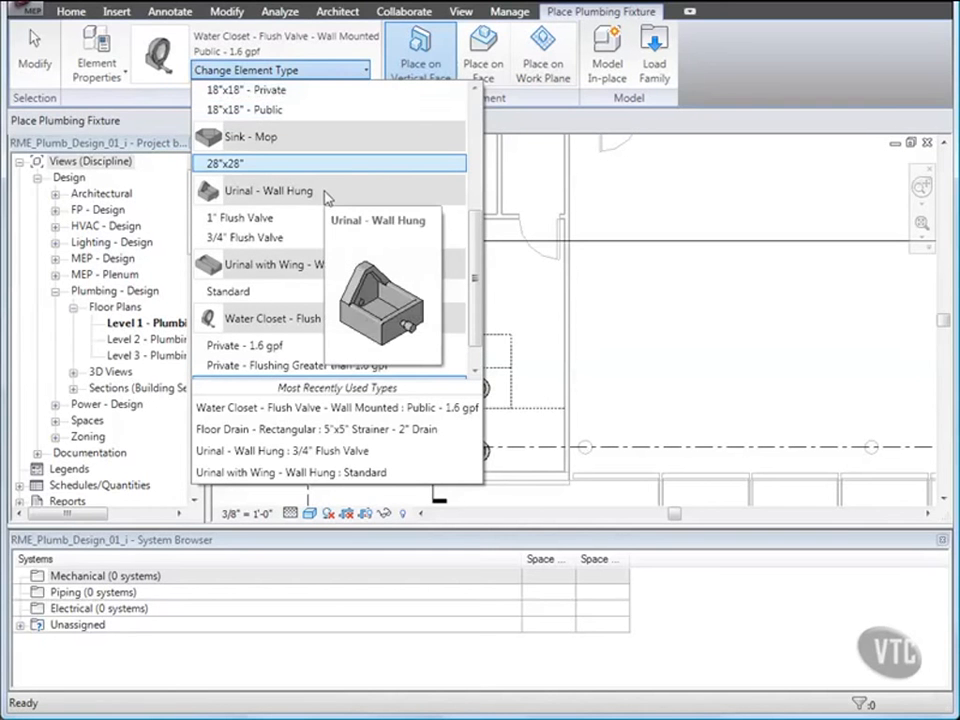
{"action": "left_click", "coordinate": [297, 240]}
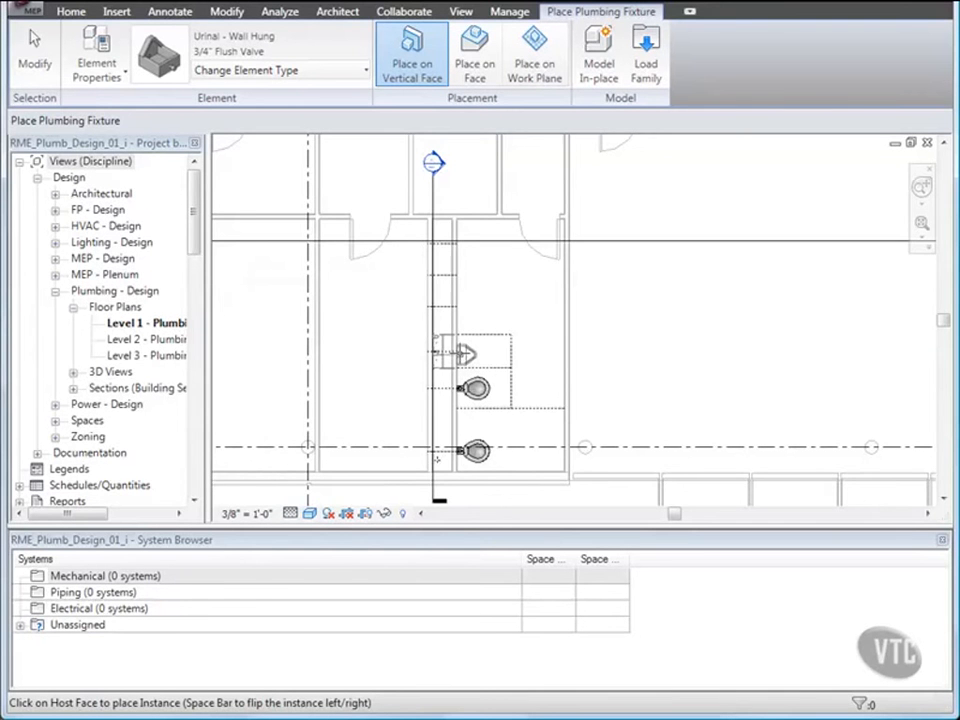
{"action": "scroll", "coordinate": [437, 459], "scroll_direction": "up", "scroll_amount": 2}
{"action": "scroll", "coordinate": [460, 350], "scroll_direction": "up", "scroll_amount": 3}
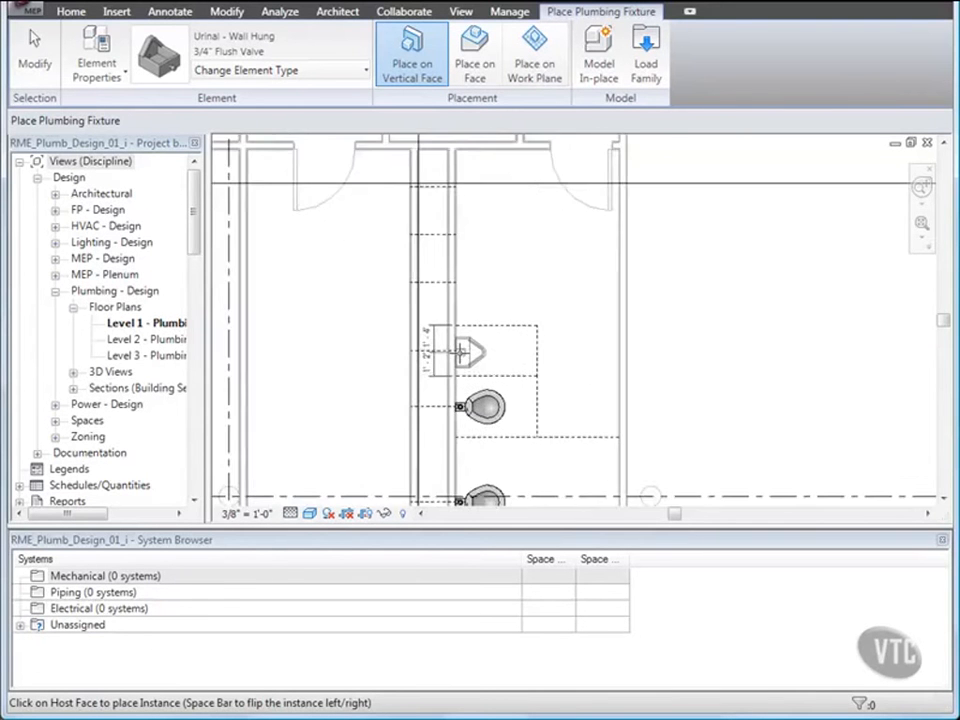
{"action": "scroll", "coordinate": [459, 346], "scroll_direction": "up", "scroll_amount": 3}
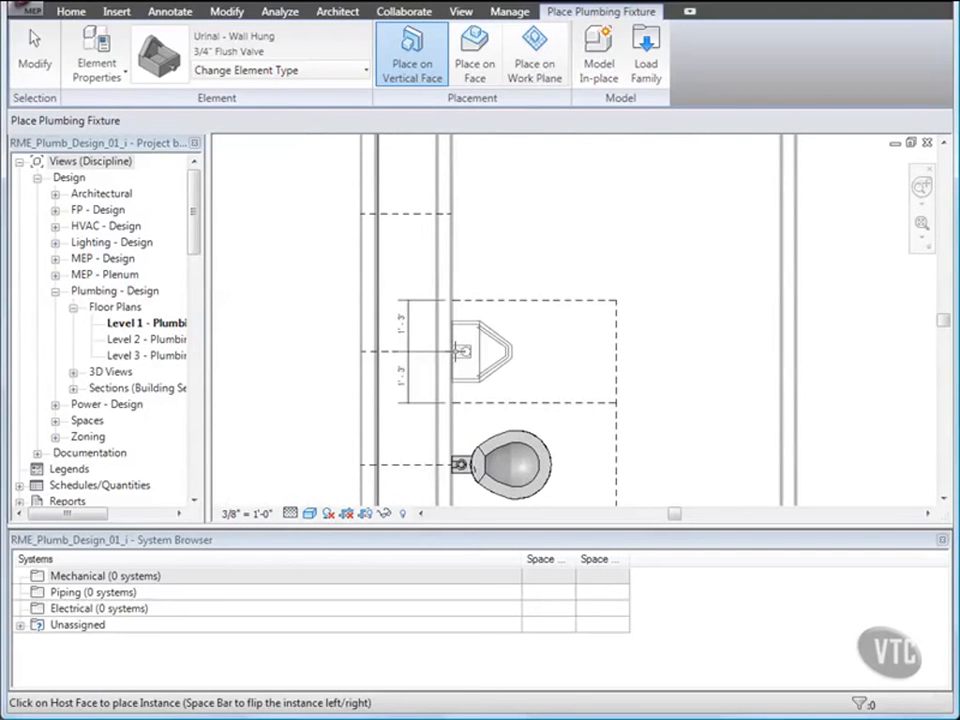
{"action": "left_click", "coordinate": [460, 350]}
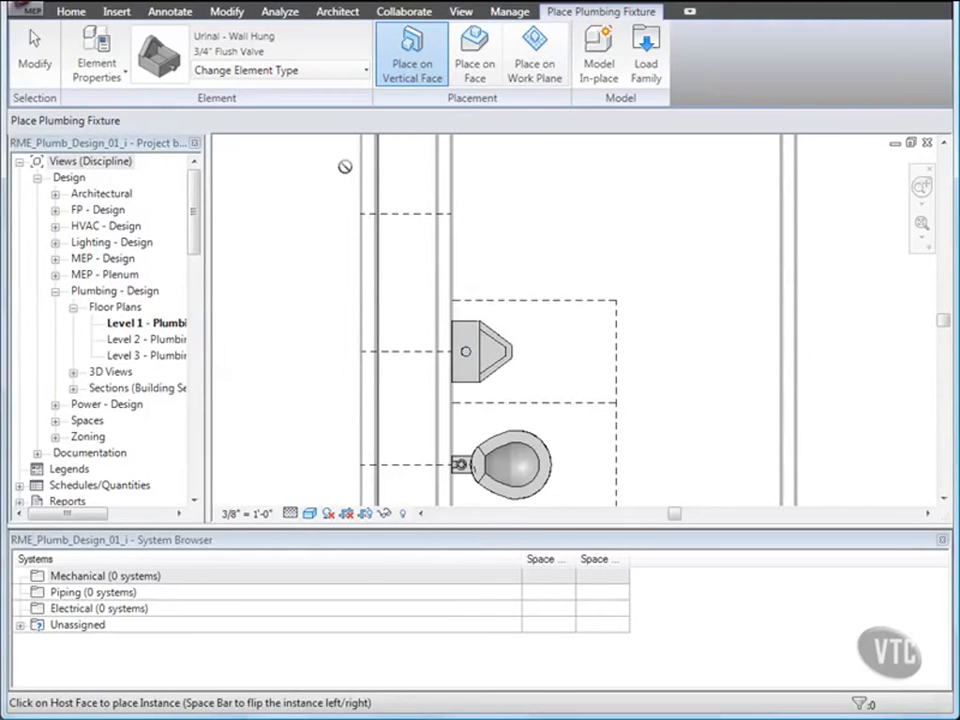
Step: Place a rectangular floor drain, 5"x5" Strainer - 2" Drain, on the floor face near the upper partition of the lowest stall, and end placement
{"action": "left_click", "coordinate": [357, 72]}
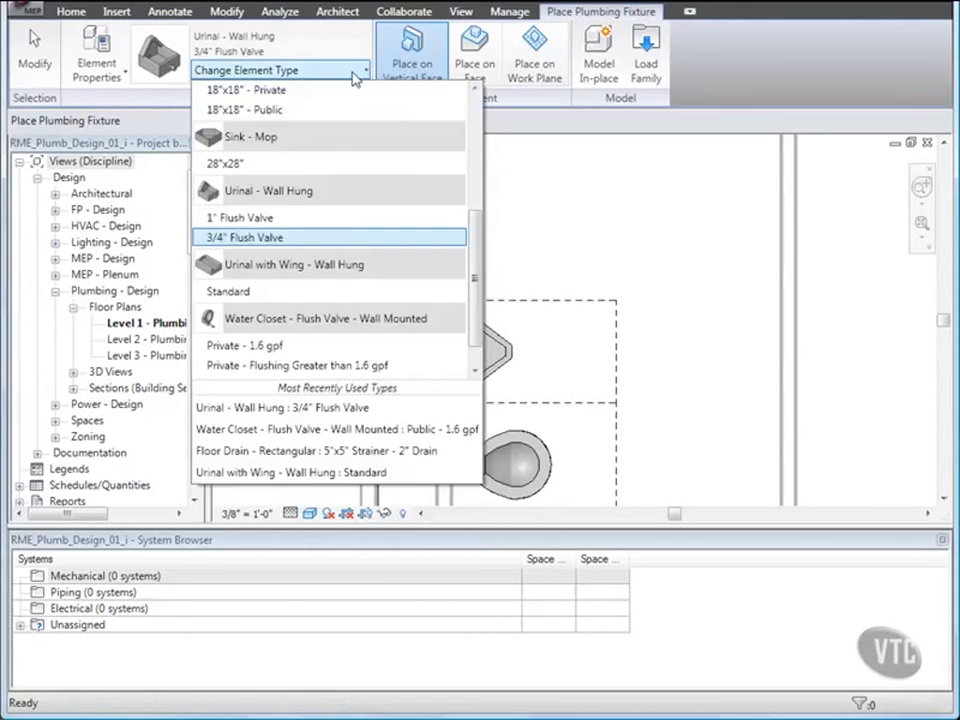
{"action": "scroll", "coordinate": [354, 161], "scroll_direction": "up", "scroll_amount": 4}
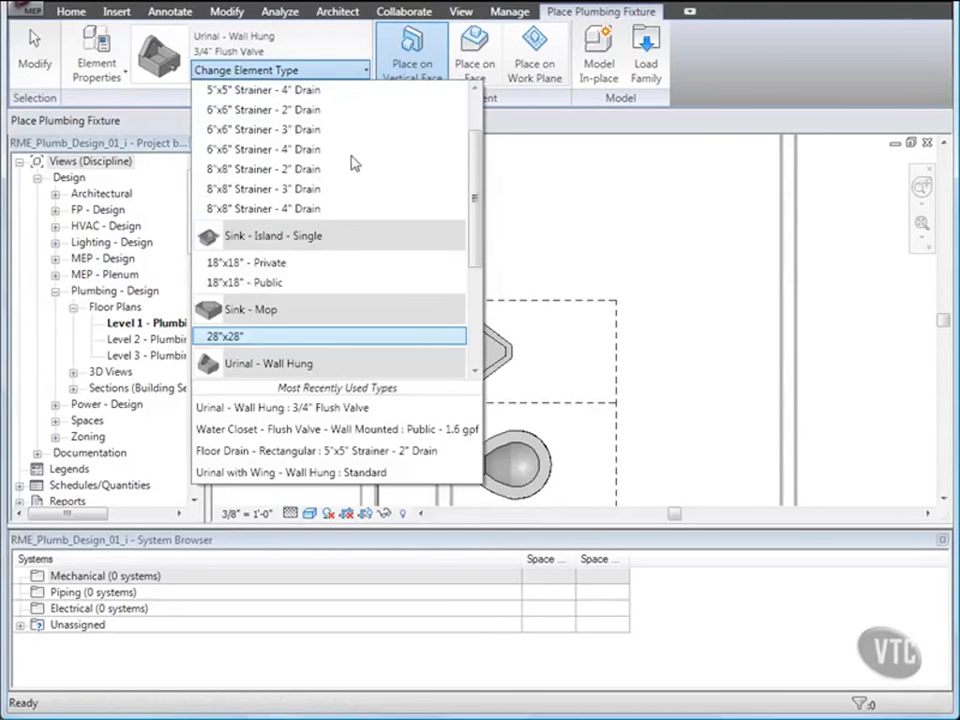
{"action": "scroll", "coordinate": [354, 163], "scroll_direction": "up", "scroll_amount": 1}
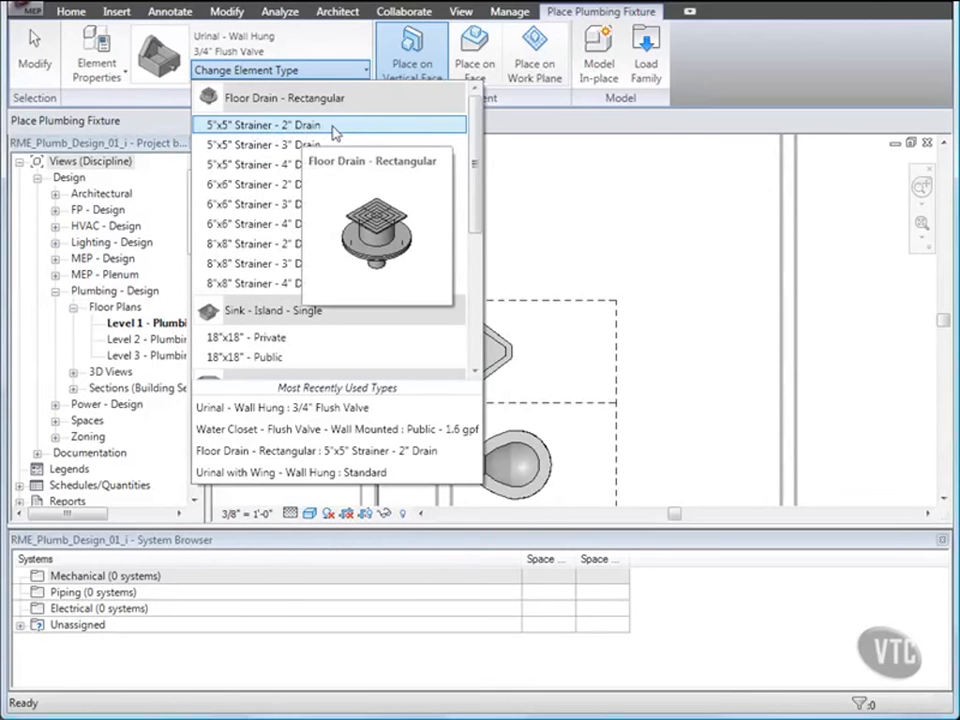
{"action": "left_click", "coordinate": [336, 126]}
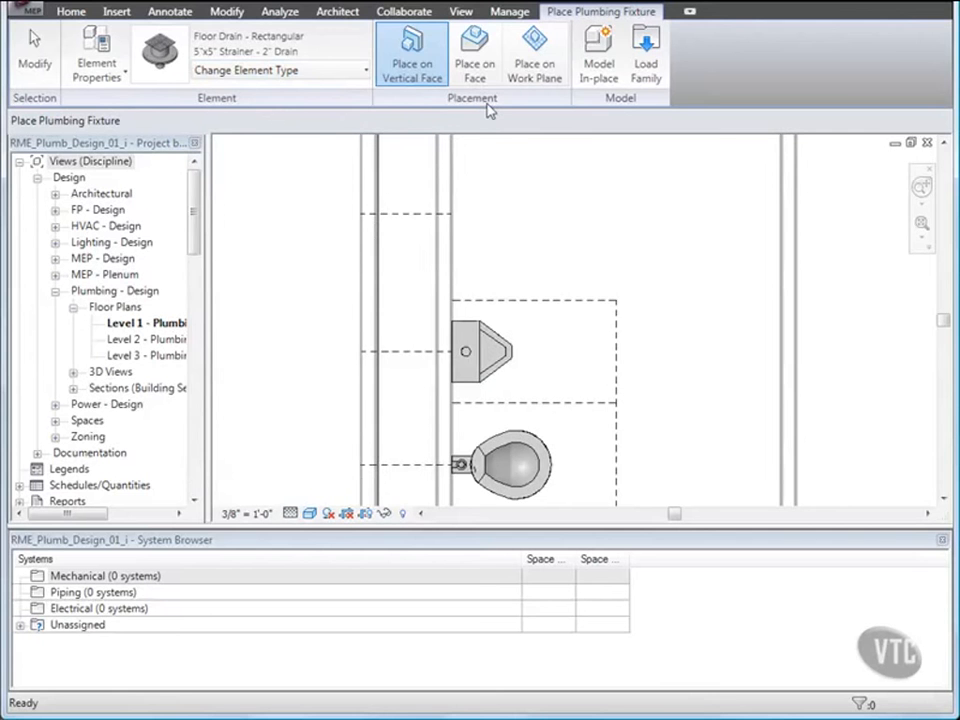
{"action": "left_click", "coordinate": [477, 62]}
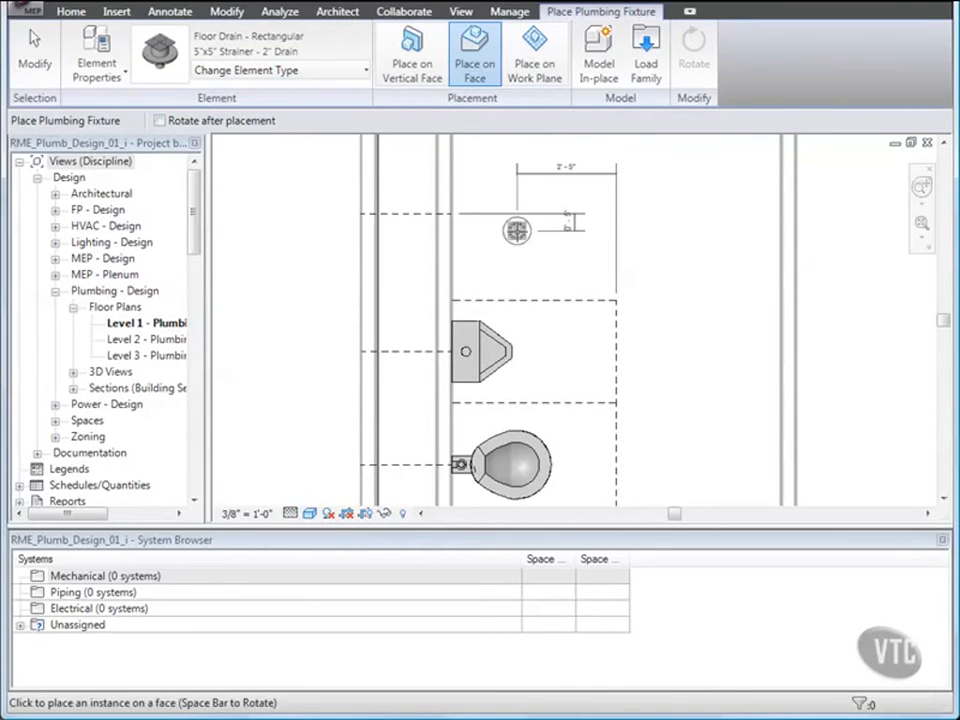
{"action": "scroll", "coordinate": [522, 246], "scroll_direction": "down", "scroll_amount": 1}
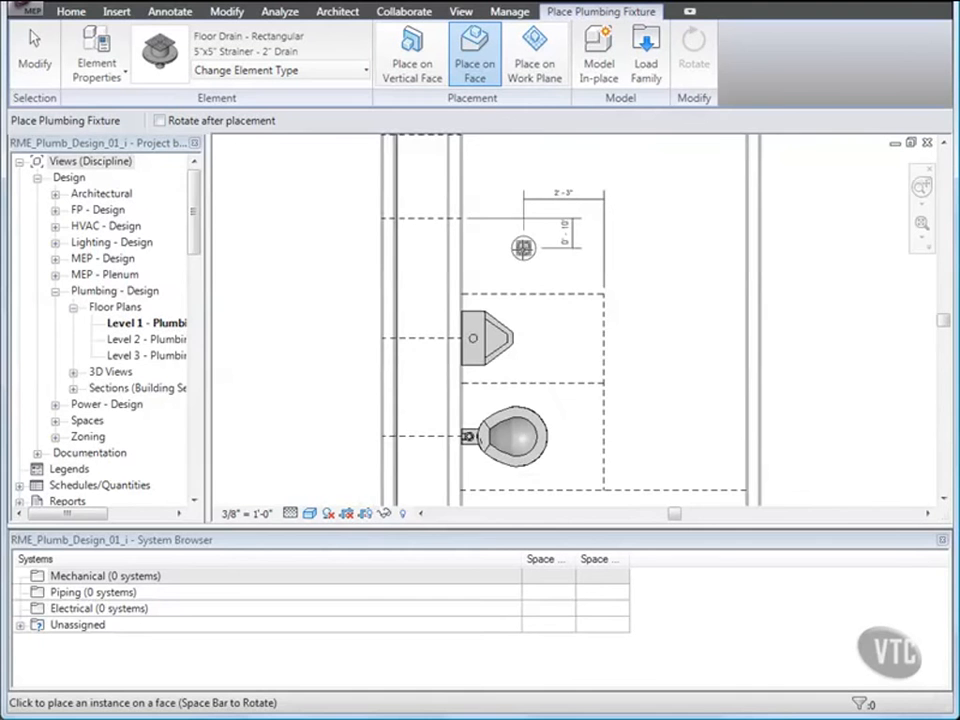
{"action": "scroll", "coordinate": [523, 247], "scroll_direction": "down", "scroll_amount": 1}
{"action": "middle_click_drag", "start_coordinate": [532, 313], "coordinate": [510, 245]}
{"action": "scroll", "coordinate": [500, 244], "scroll_direction": "down", "scroll_amount": 2}
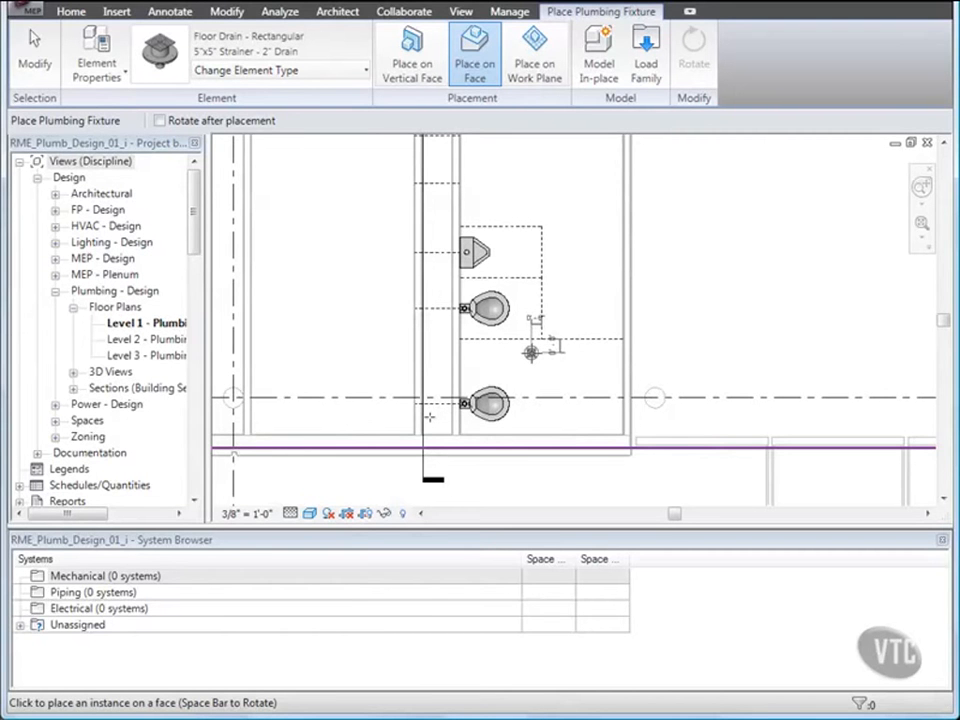
{"action": "left_click", "coordinate": [530, 352]}
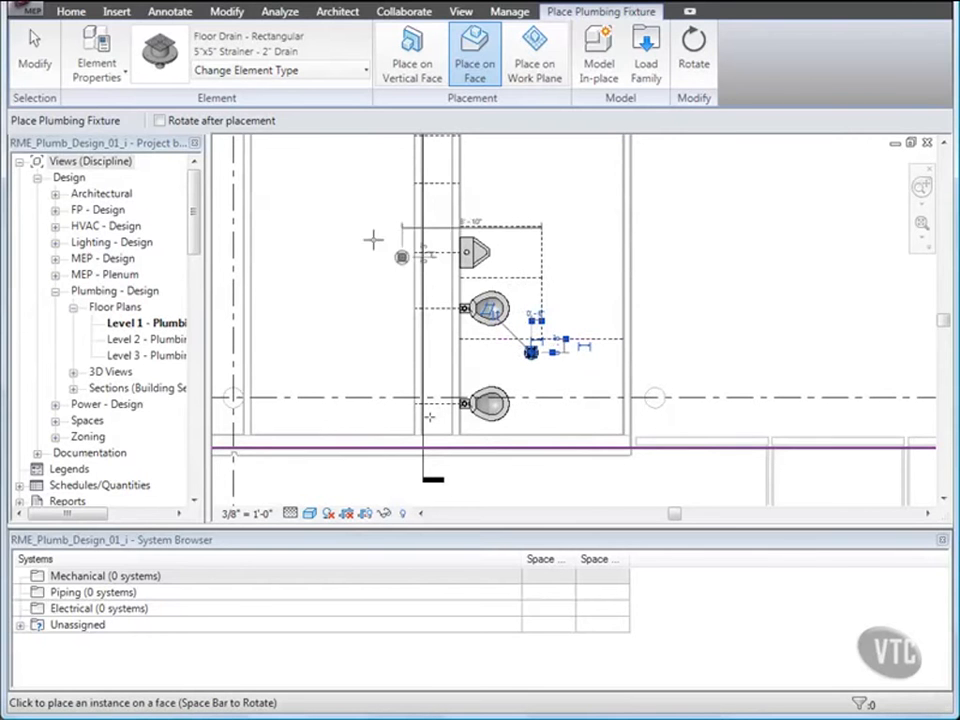
{"action": "left_click", "coordinate": [39, 64]}
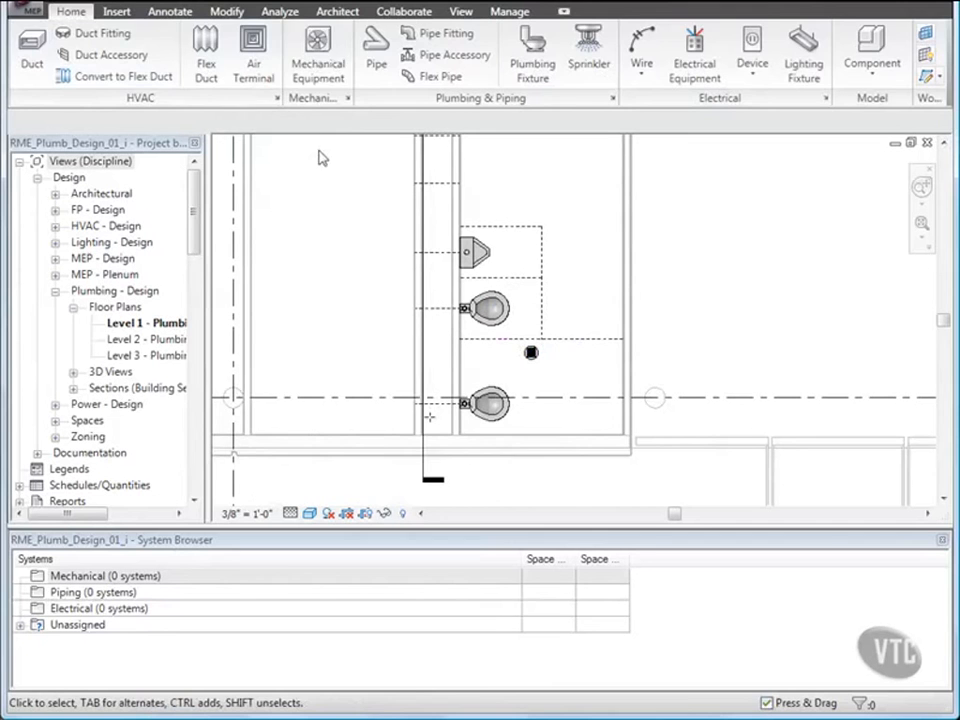
Step: Hide the System Browser and display it again
{"action": "left_click", "coordinate": [280, 12]}
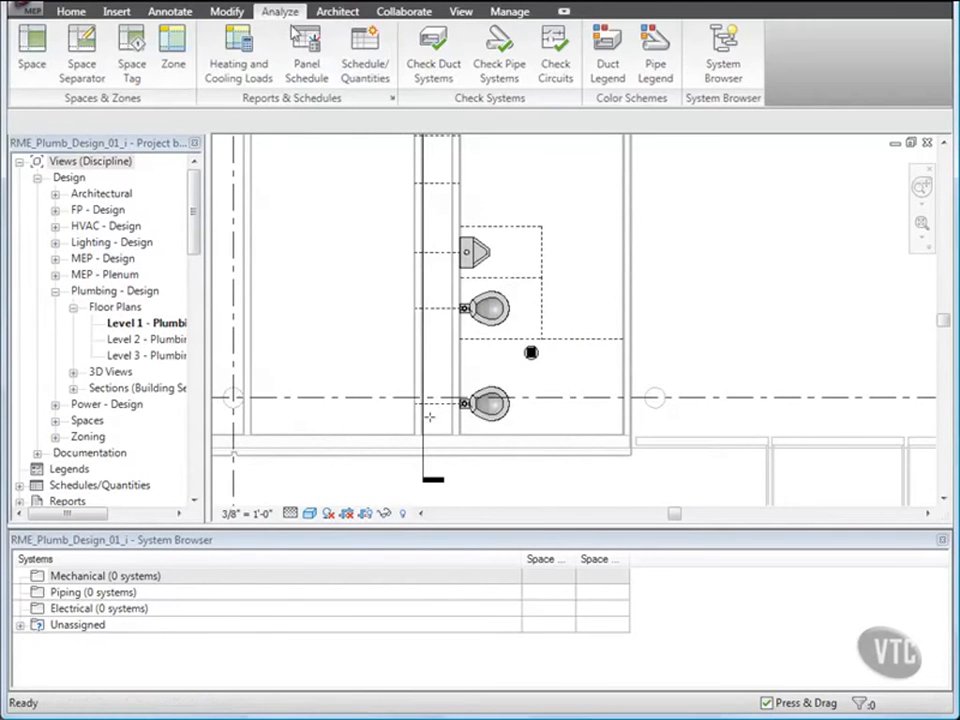
{"action": "left_click", "coordinate": [729, 66]}
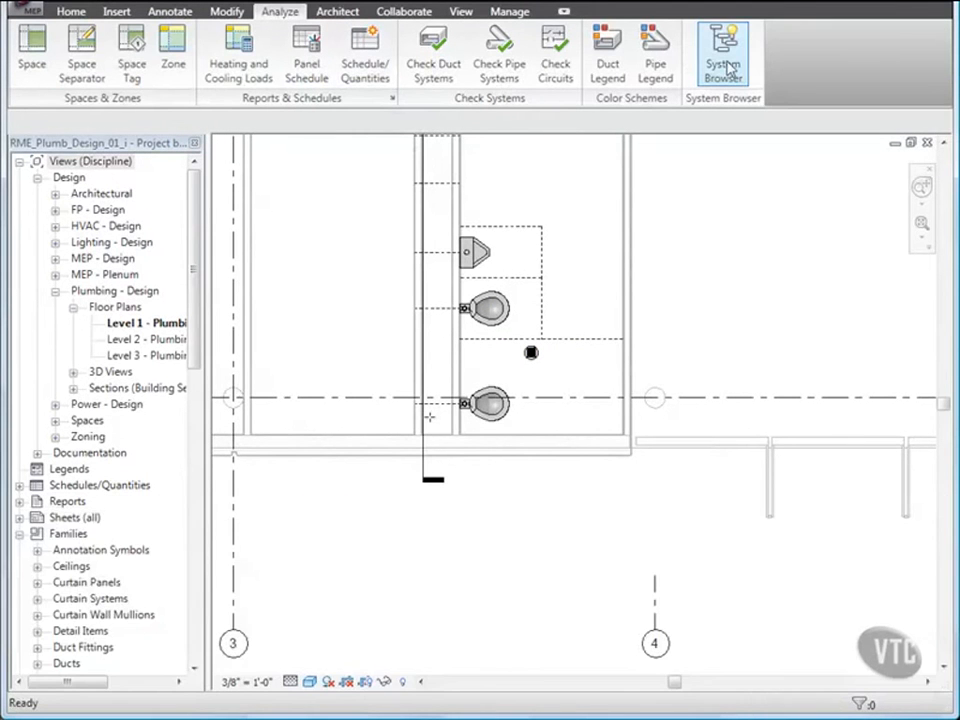
{"action": "left_click", "coordinate": [728, 66]}
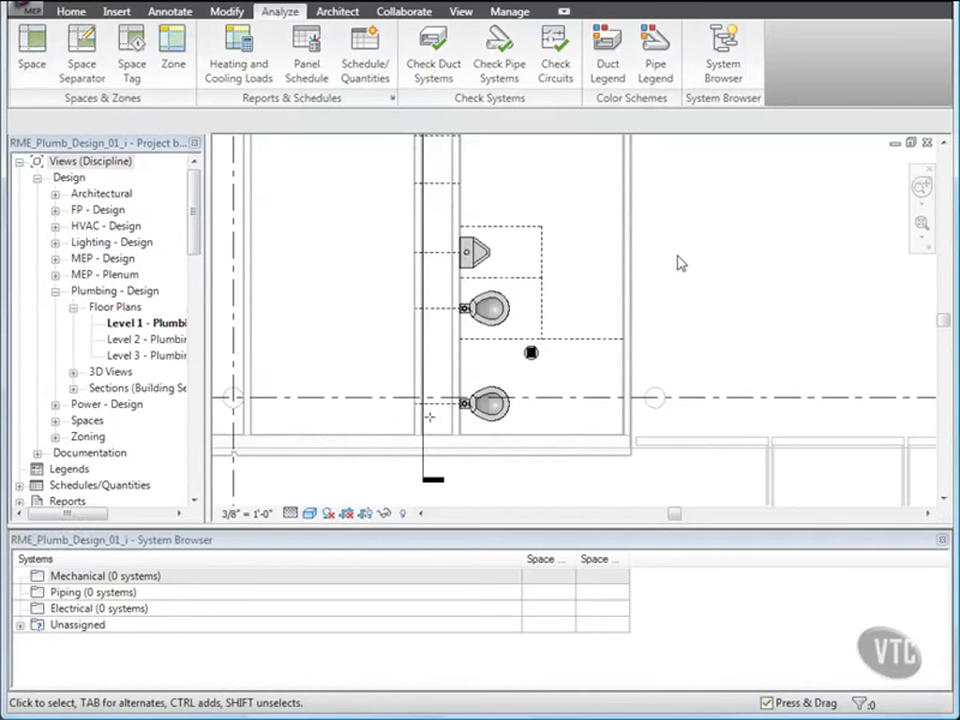
Step: Limit the System Browser's view to the Piping discipline
{"action": "left_click", "coordinate": [98, 570]}
{"action": "right_click", "coordinate": [98, 568]}
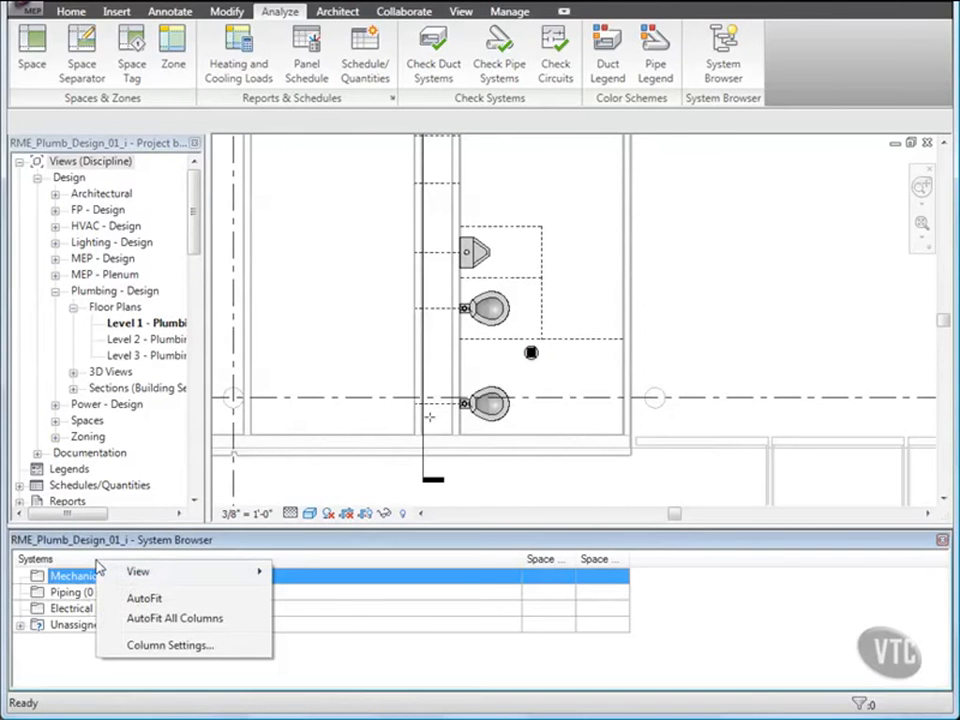
{"action": "mouse_move", "coordinate": [180, 572]}
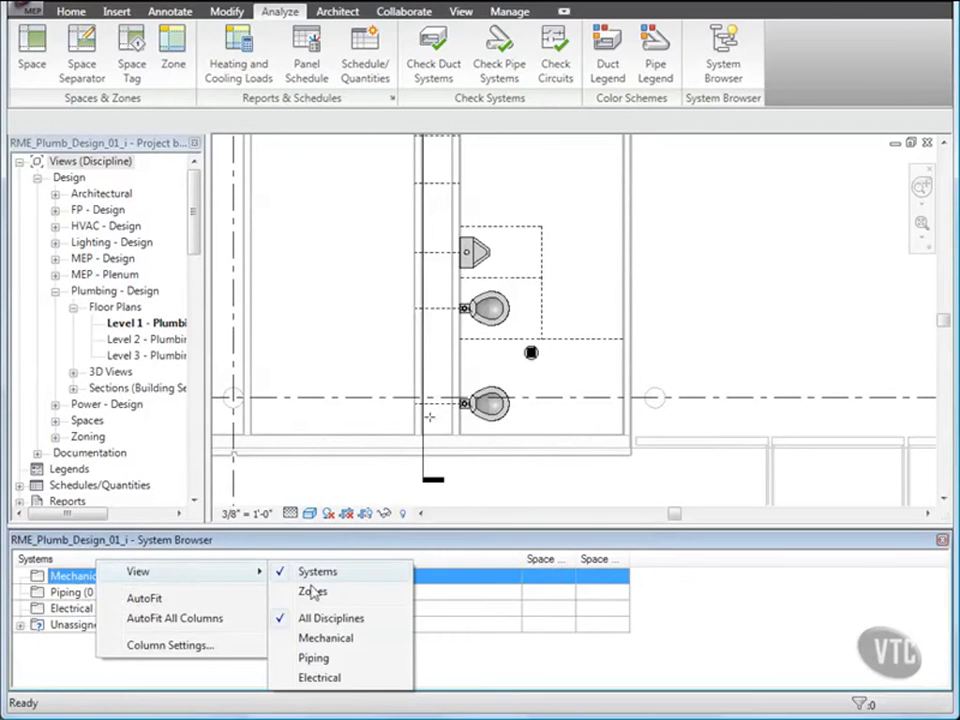
{"action": "left_click", "coordinate": [314, 660]}
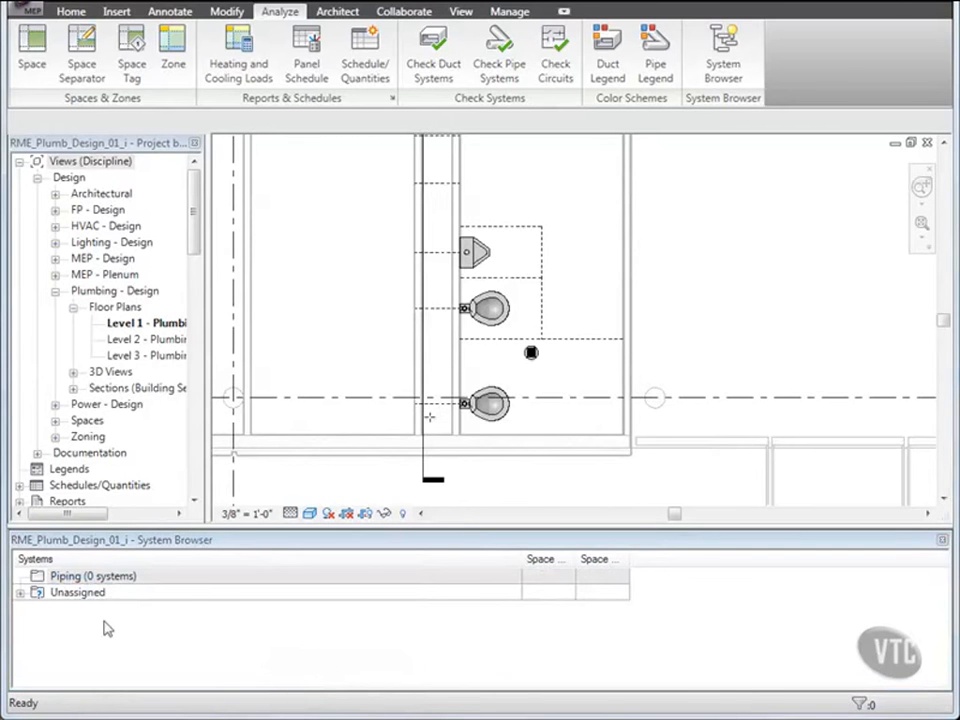
Step: Expand the unassigned Default Sanitary and Default Domestic Cold Water systems in the System Browser to examine their fixtures
{"action": "left_click", "coordinate": [20, 594]}
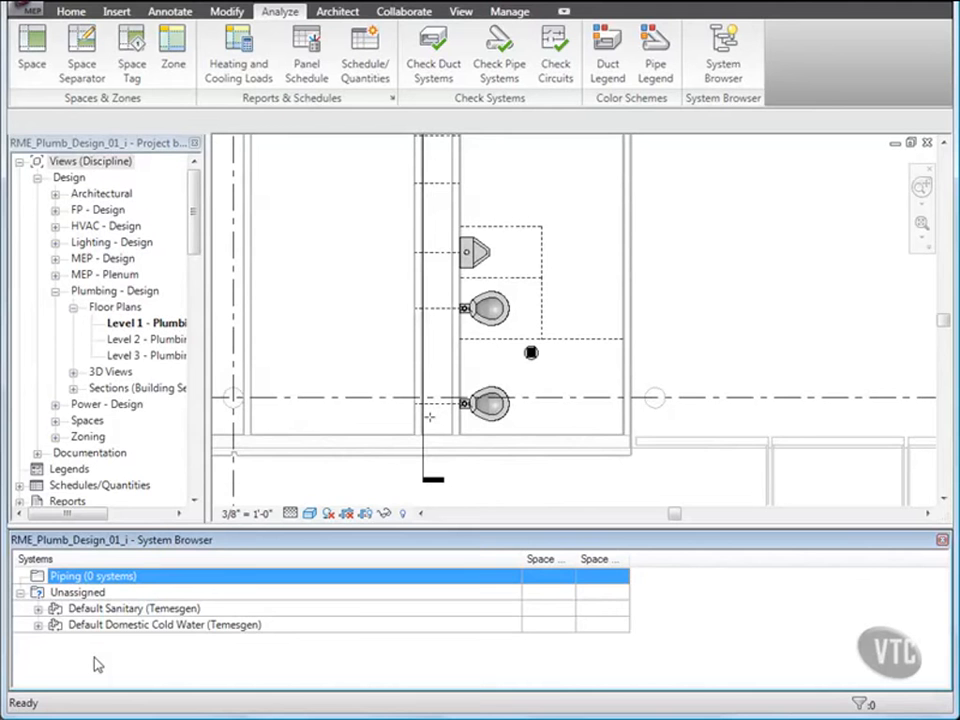
{"action": "left_click", "coordinate": [38, 609]}
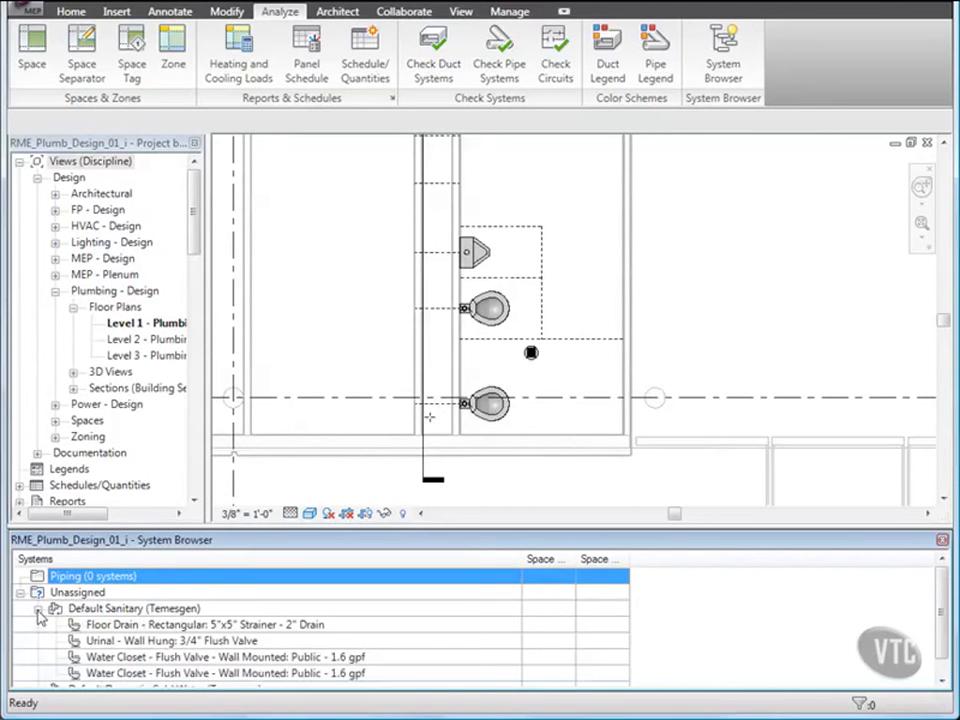
{"action": "scroll", "coordinate": [35, 635], "scroll_direction": "down", "scroll_amount": 1}
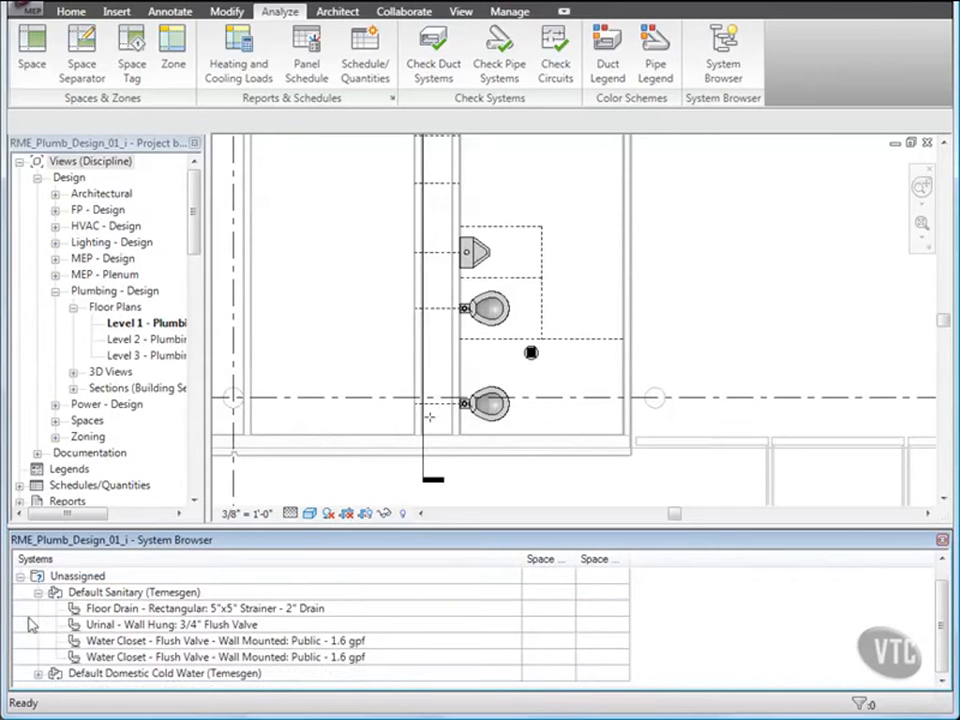
{"action": "left_click", "coordinate": [38, 675]}
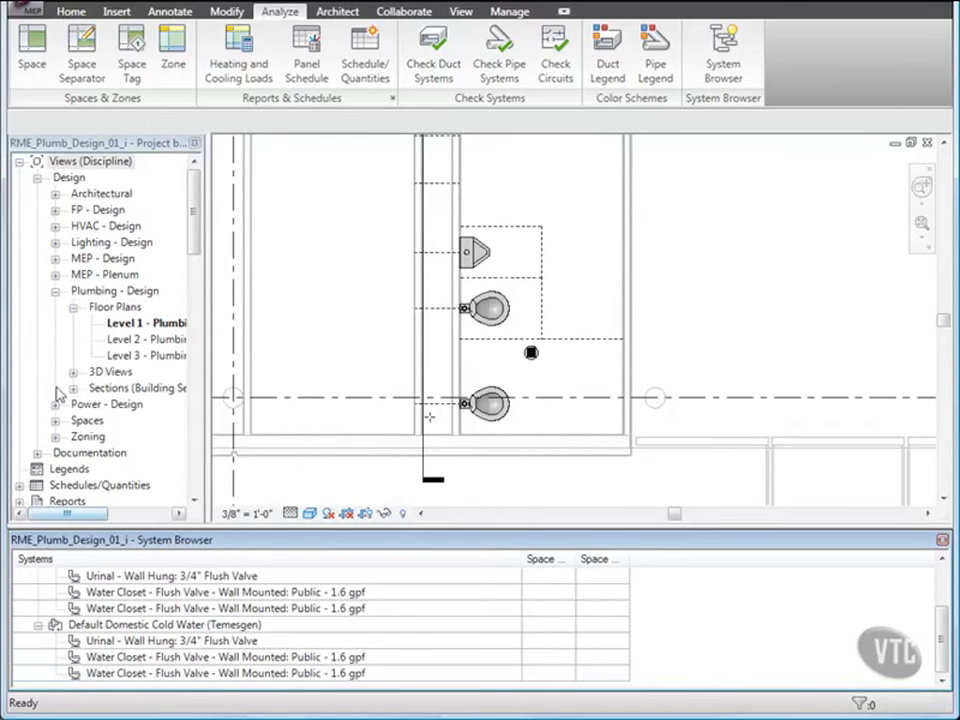
Step: Close the RME_Plumb_Design_01_i project without saving its changes
{"action": "left_click", "coordinate": [26, 10]}
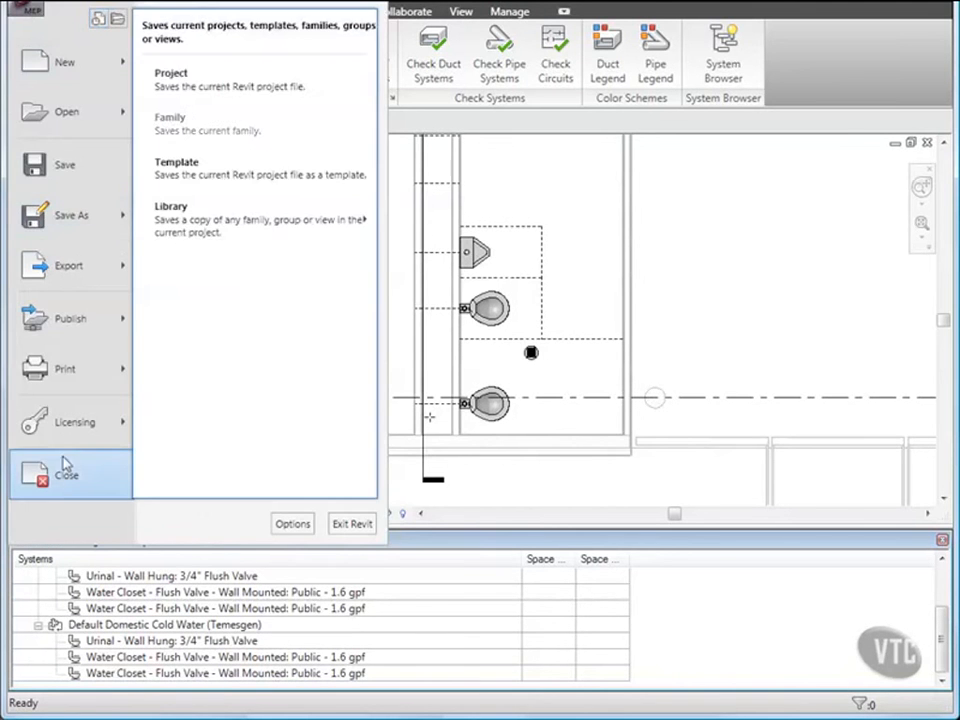
{"action": "left_click", "coordinate": [64, 476]}
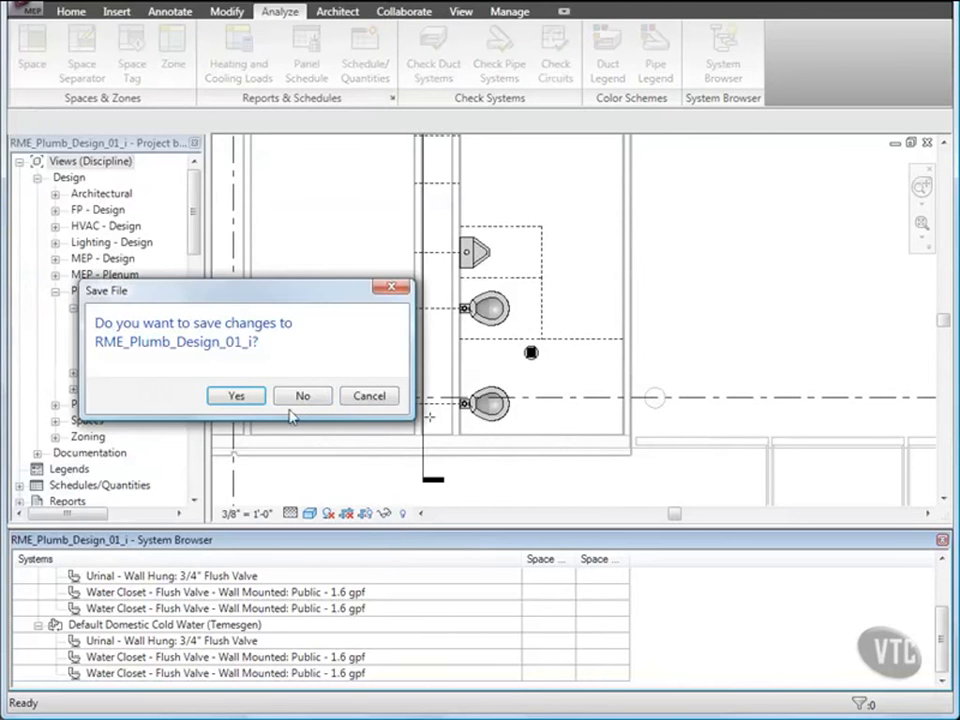
{"action": "left_click", "coordinate": [302, 397]}
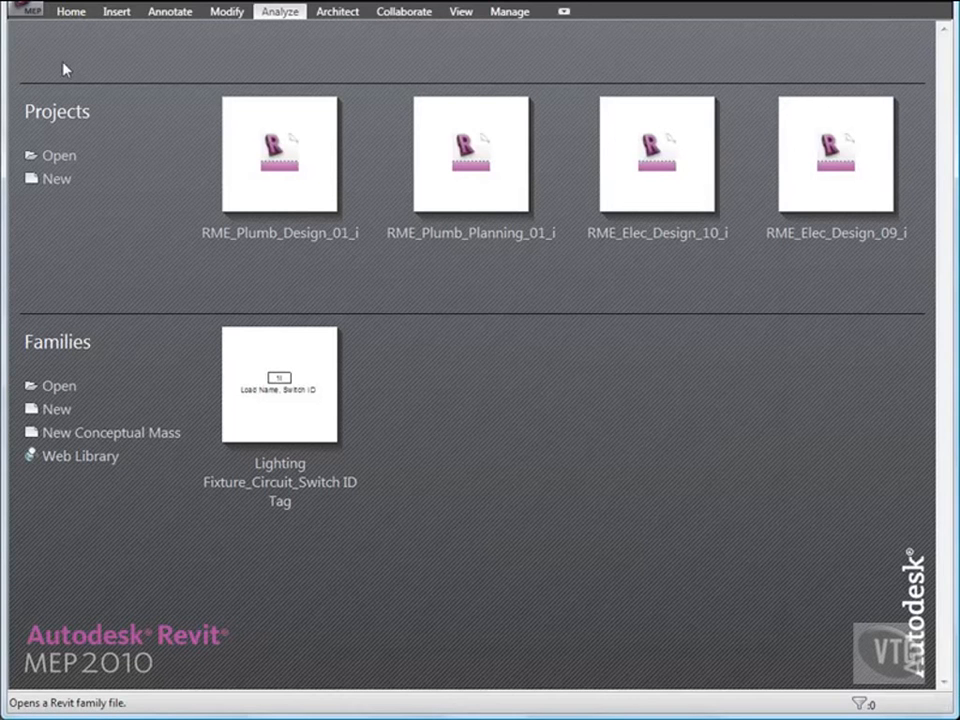
Step: Open the RME_Plumb_Design_02_i project from the 04_Plumbing Systems training folder
{"action": "left_click", "coordinate": [24, 10]}
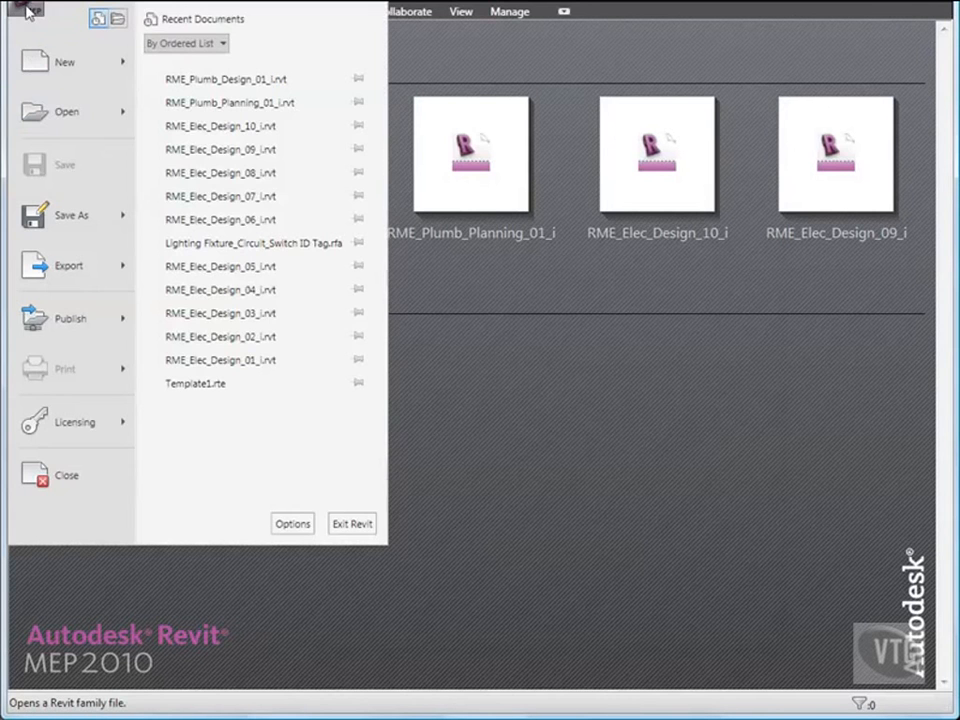
{"action": "left_click", "coordinate": [50, 112]}
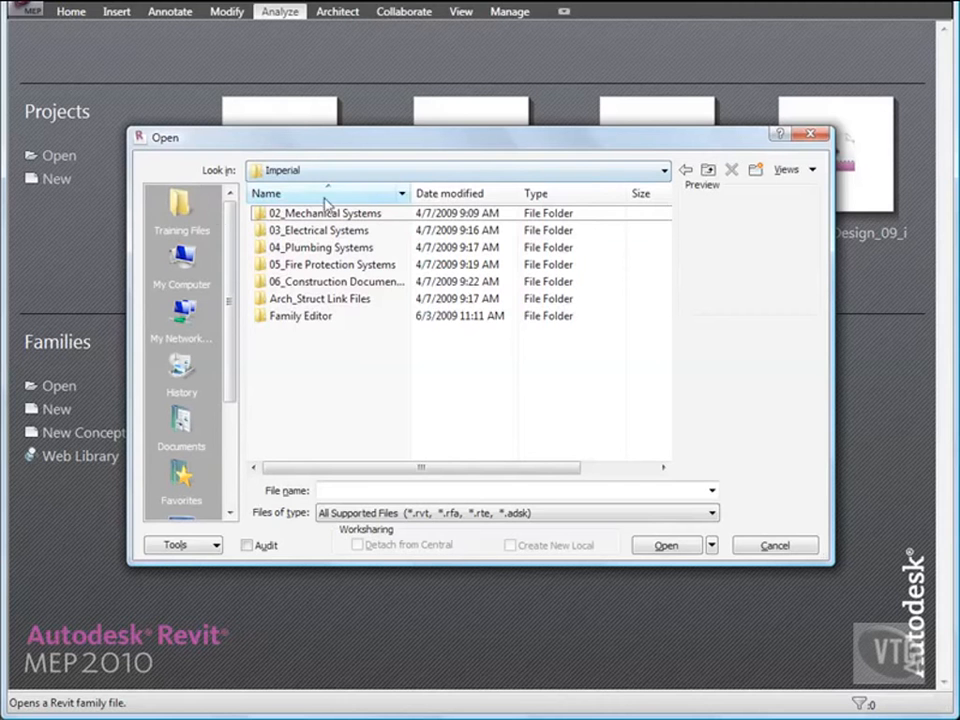
{"action": "double_click", "coordinate": [322, 249]}
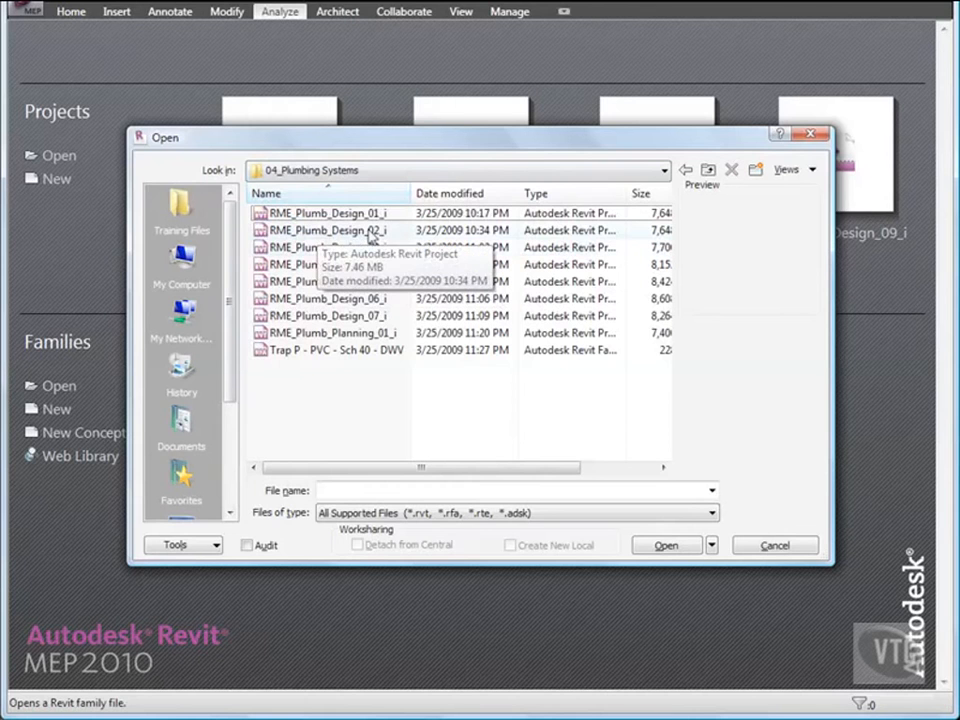
{"action": "double_click", "coordinate": [370, 231]}
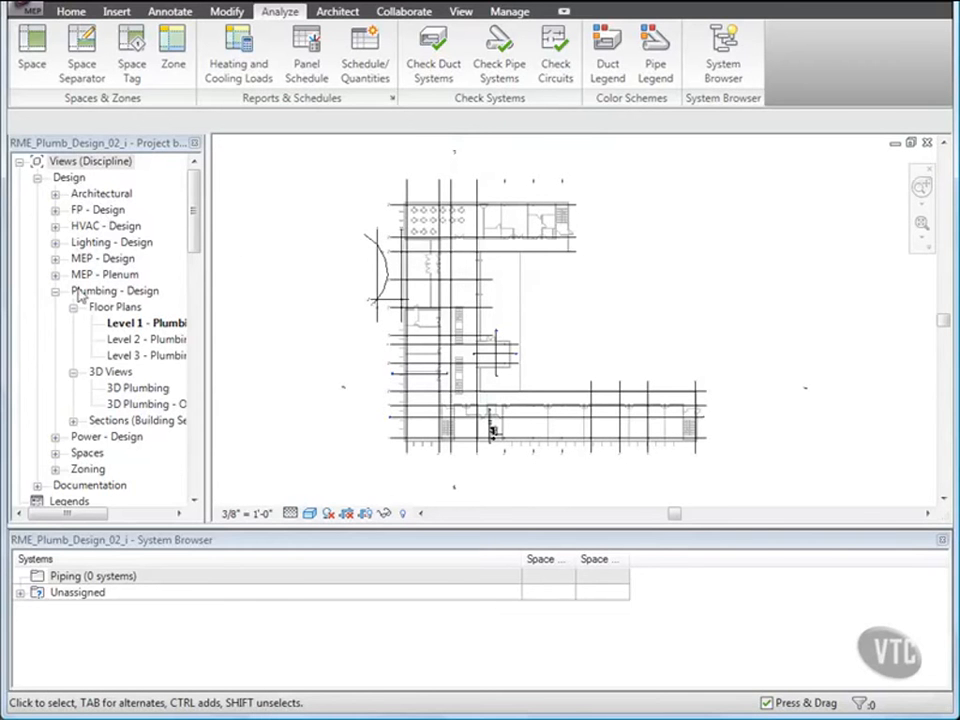
Step: Open the 3D Plumbing view and tile it side by side with the Level 1 plumbing floor plan
{"action": "left_click", "coordinate": [133, 390]}
{"action": "double_click", "coordinate": [133, 390]}
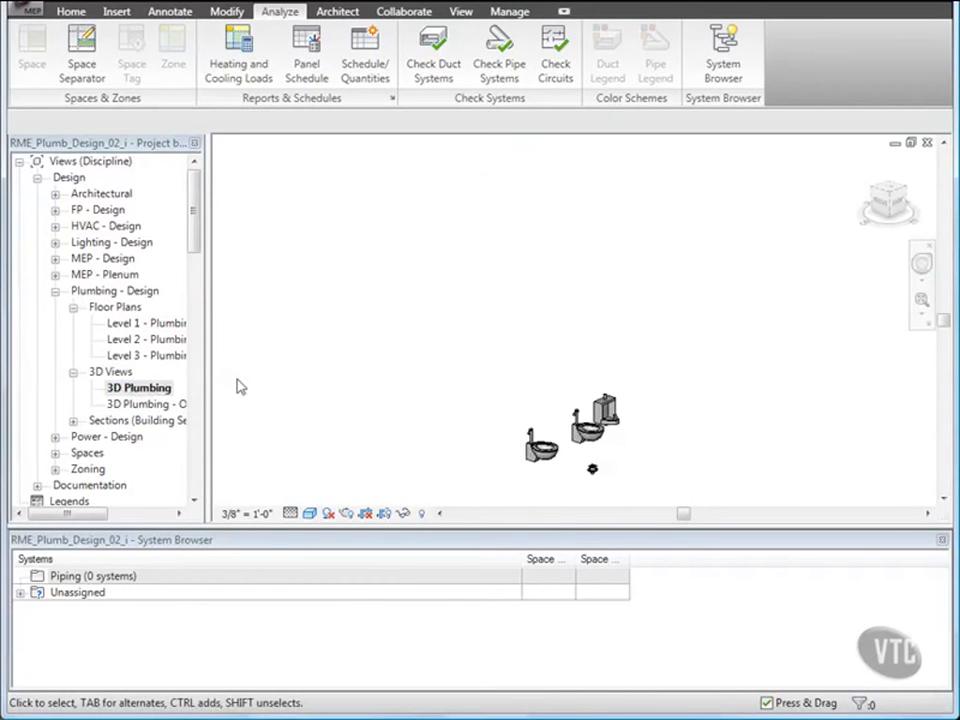
{"action": "left_click", "coordinate": [461, 12]}
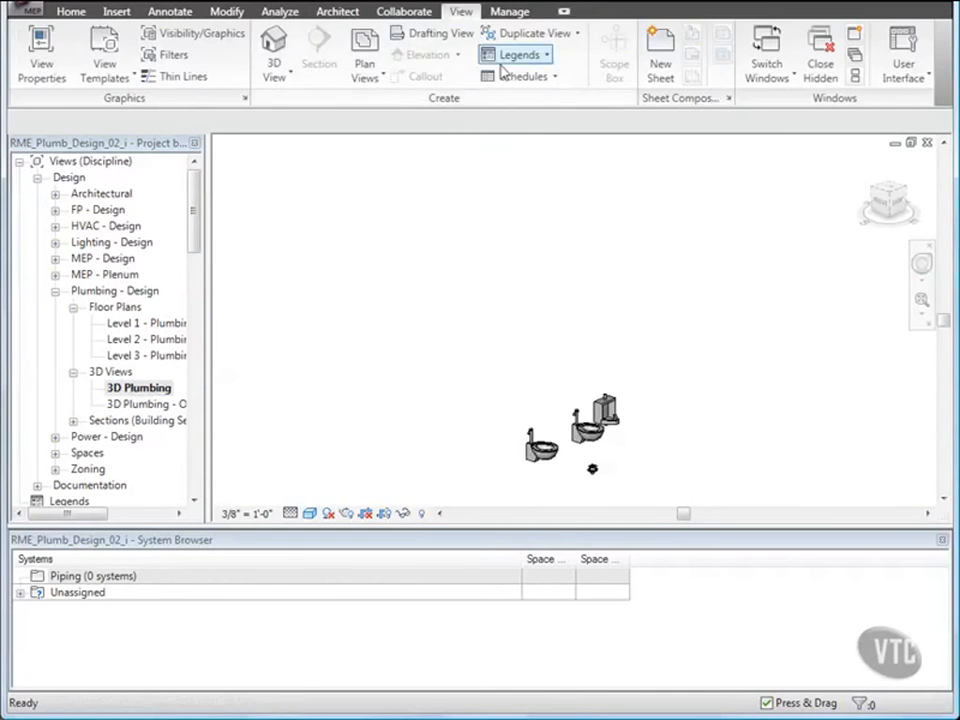
{"action": "left_click", "coordinate": [855, 77]}
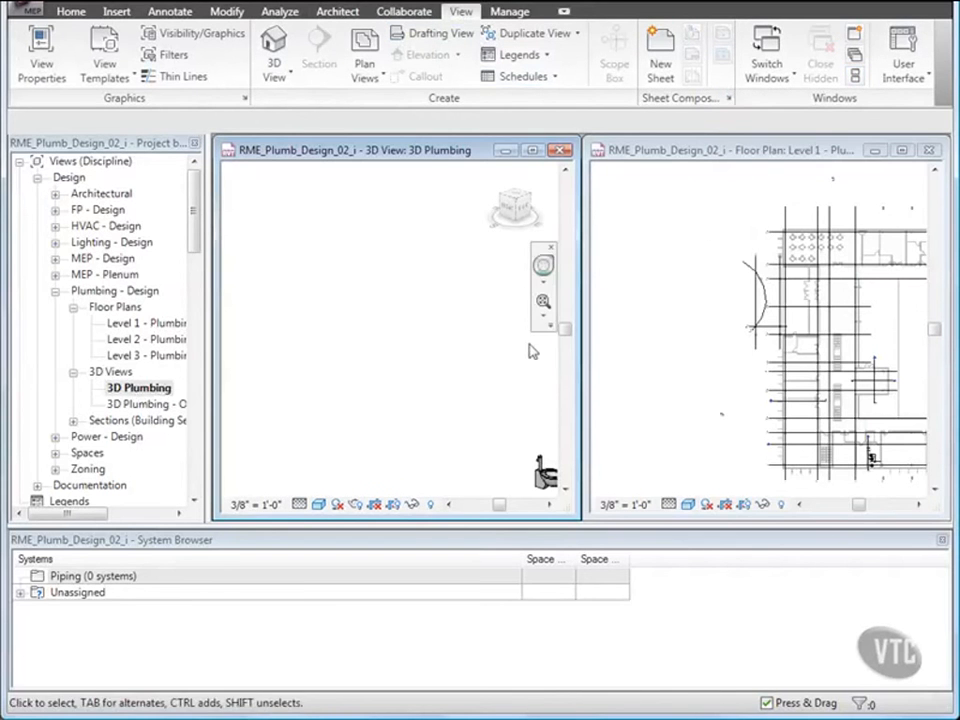
Step: Select the restroom fixtures in the Level 1 plan and filter the overhead lines out, keeping only the plumbing fixtures
{"action": "middle_click_drag", "start_coordinate": [462, 388], "coordinate": [336, 281]}
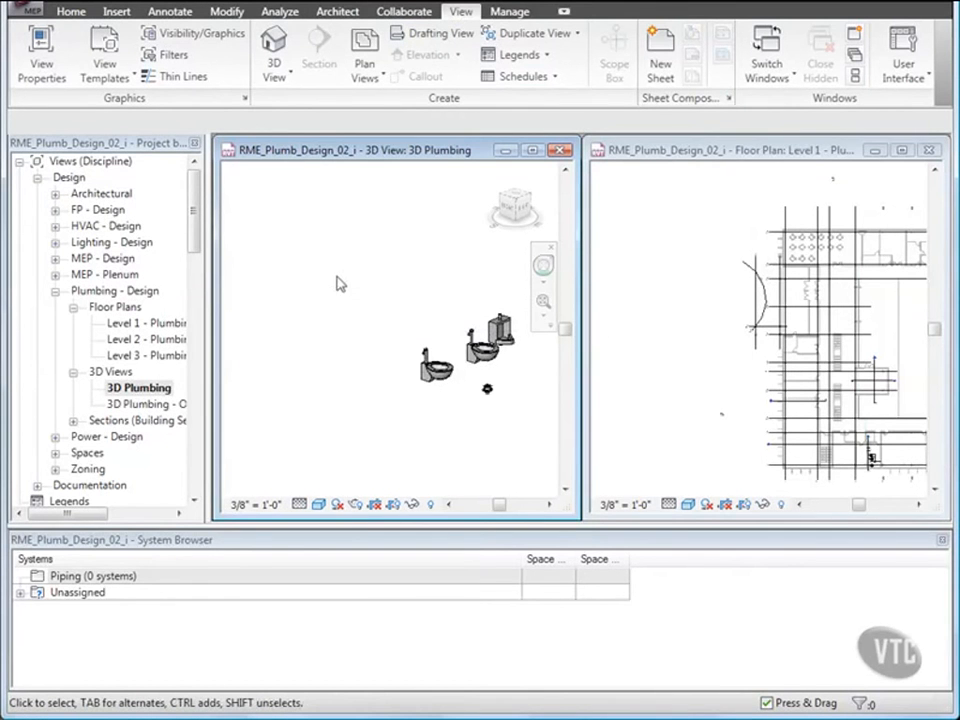
{"action": "scroll", "coordinate": [473, 397], "scroll_direction": "up", "scroll_amount": 3}
{"action": "middle_click_drag", "start_coordinate": [473, 397], "coordinate": [385, 405]}
{"action": "left_click", "coordinate": [790, 420]}
{"action": "middle_click_drag", "start_coordinate": [790, 420], "coordinate": [640, 342]}
{"action": "scroll", "coordinate": [752, 393], "scroll_direction": "up", "scroll_amount": 6}
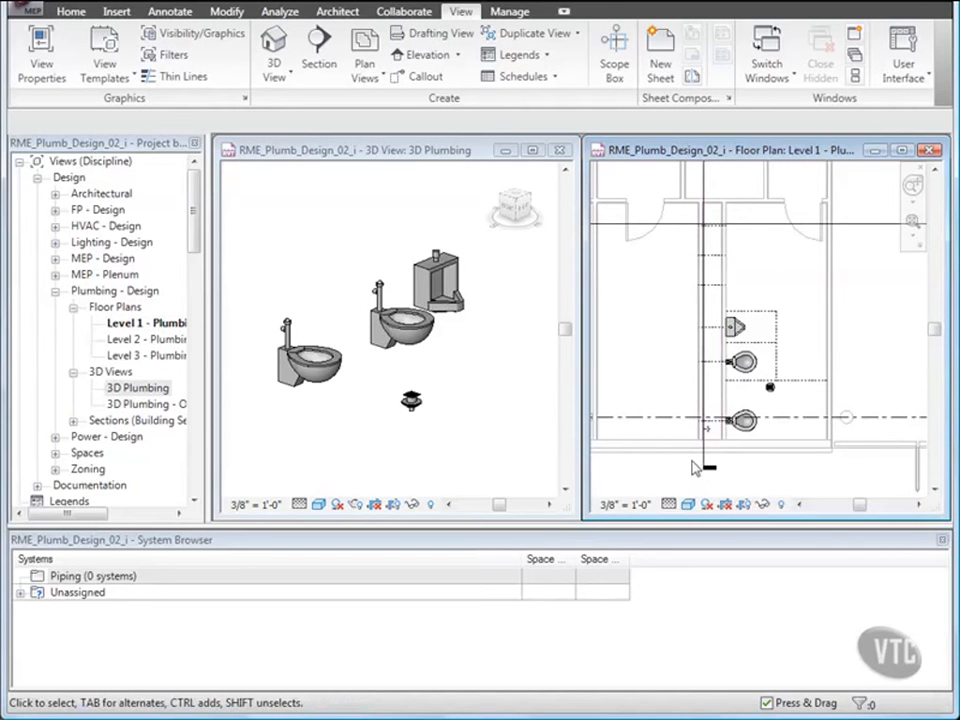
{"action": "left_click_drag", "start_coordinate": [693, 463], "coordinate": [797, 300]}
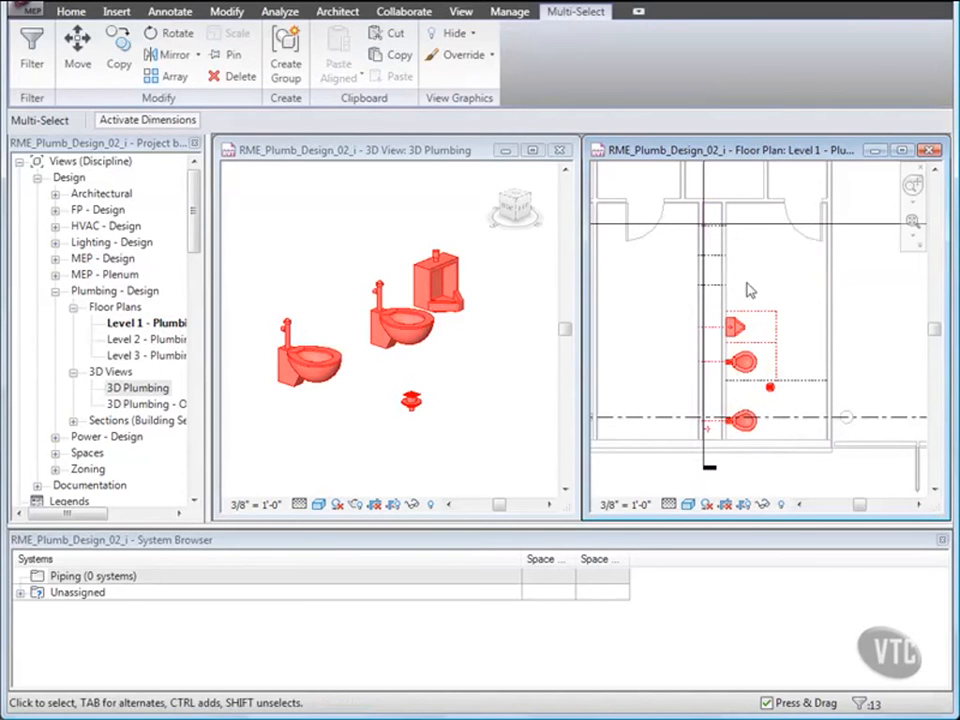
{"action": "left_click", "coordinate": [32, 52]}
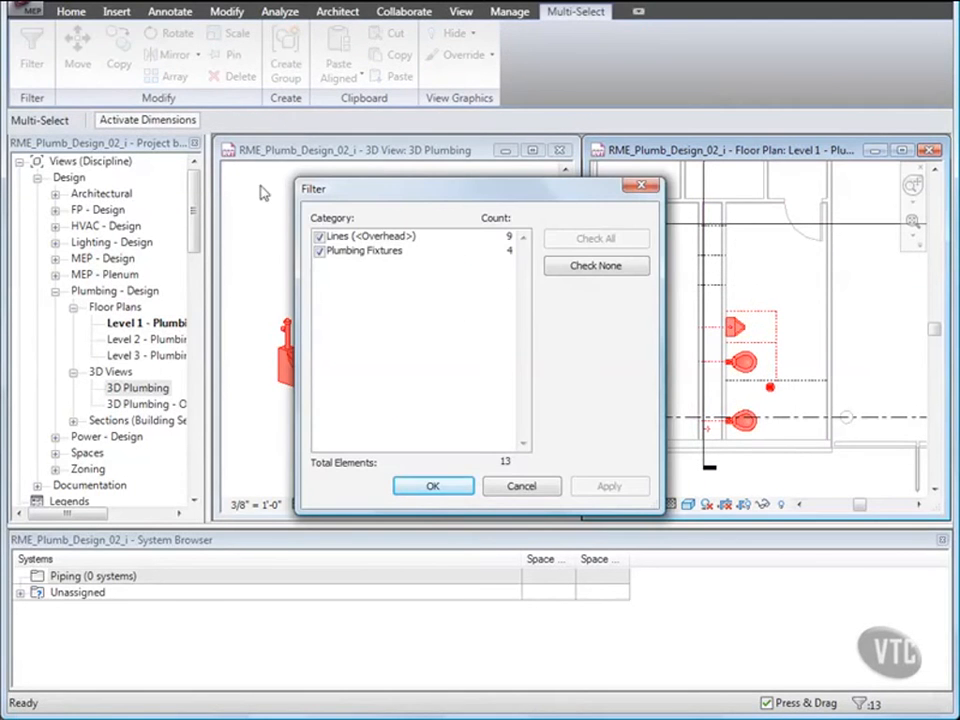
{"action": "left_click", "coordinate": [319, 238]}
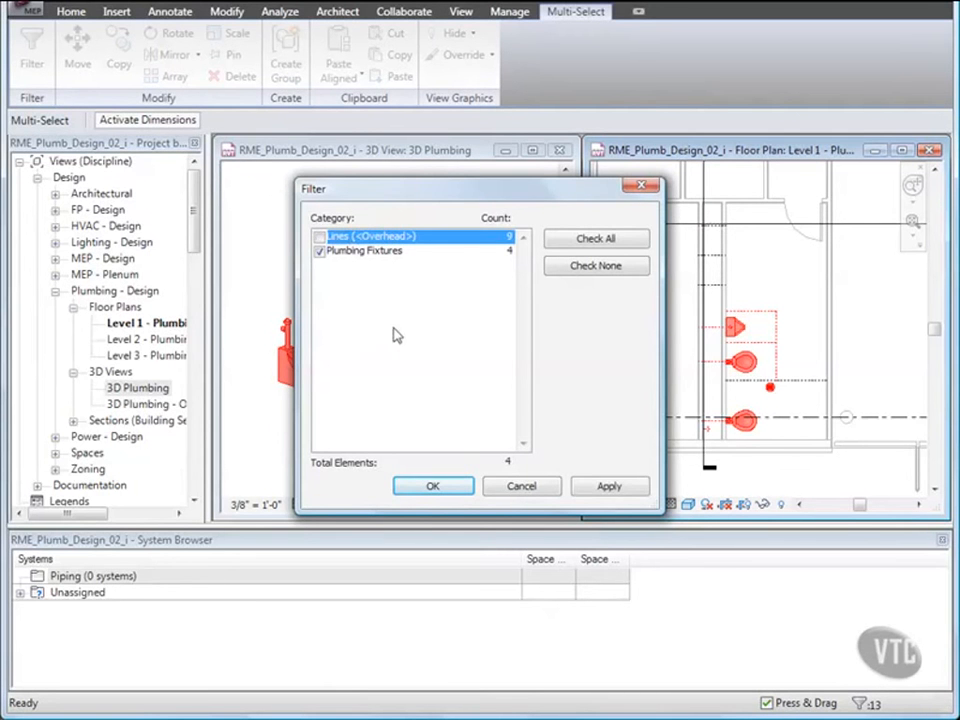
{"action": "left_click", "coordinate": [433, 487]}
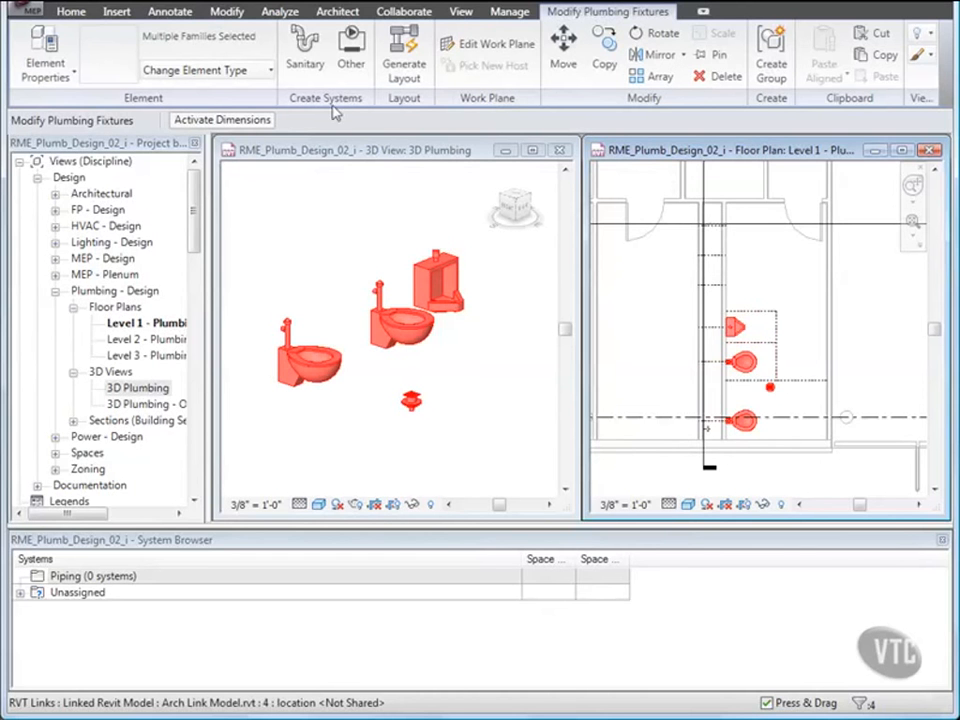
Step: Create a sanitary system from the selected fixtures and name it Sanitary 107
{"action": "left_click", "coordinate": [308, 55]}
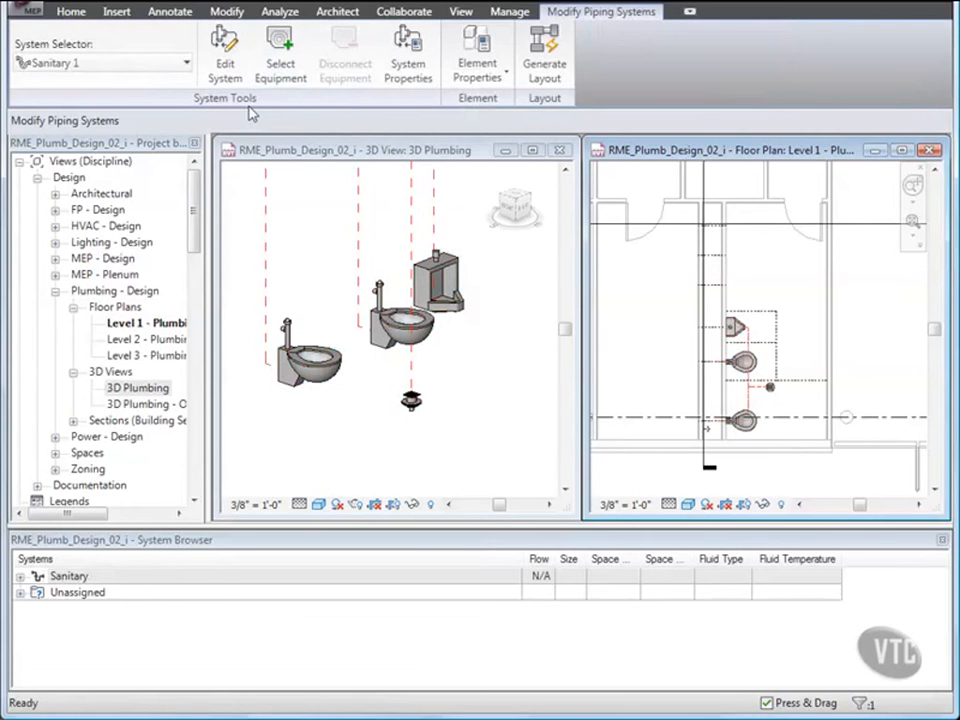
{"action": "left_click", "coordinate": [224, 66]}
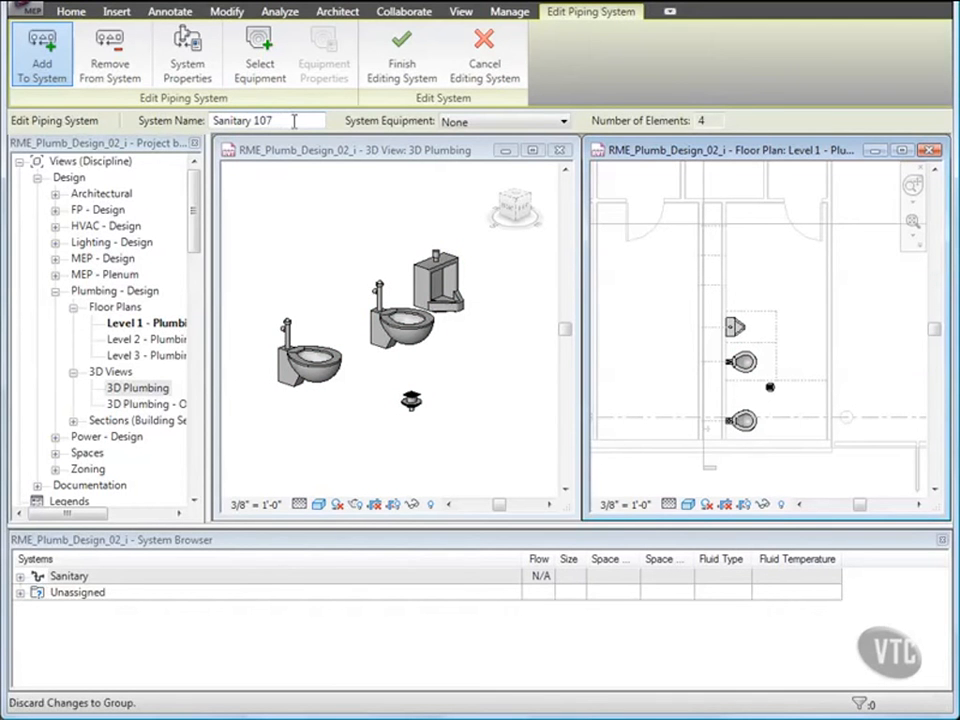
{"action": "left_click", "coordinate": [400, 72]}
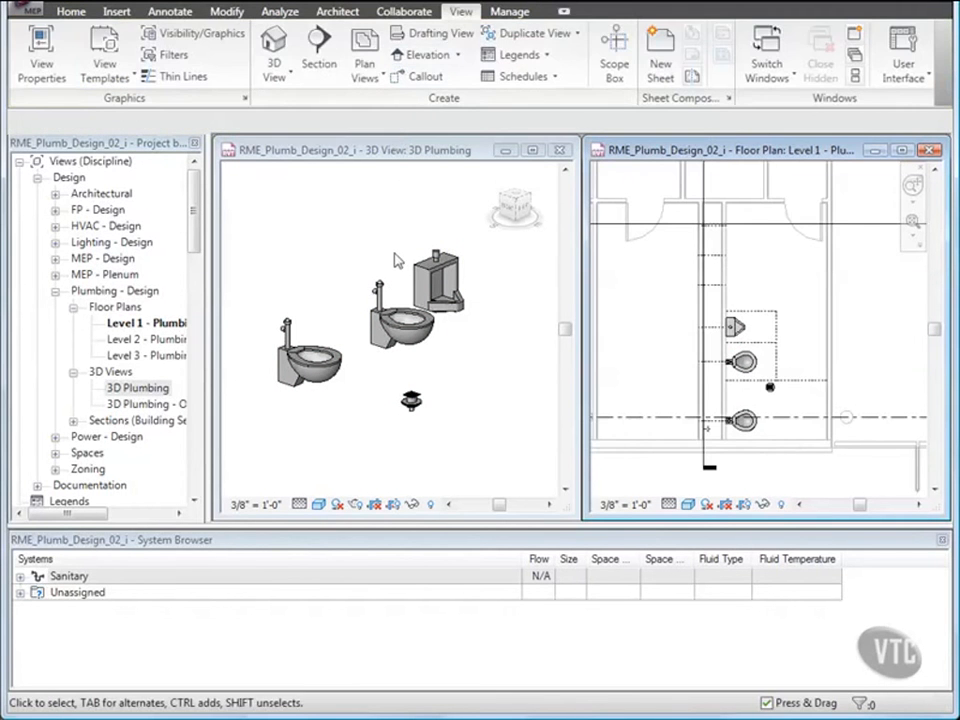
Step: Expand the Sanitary and Unassigned groups in the System Browser to check the system assignments, and return to the Level 1 plan
{"action": "left_click", "coordinate": [21, 577]}
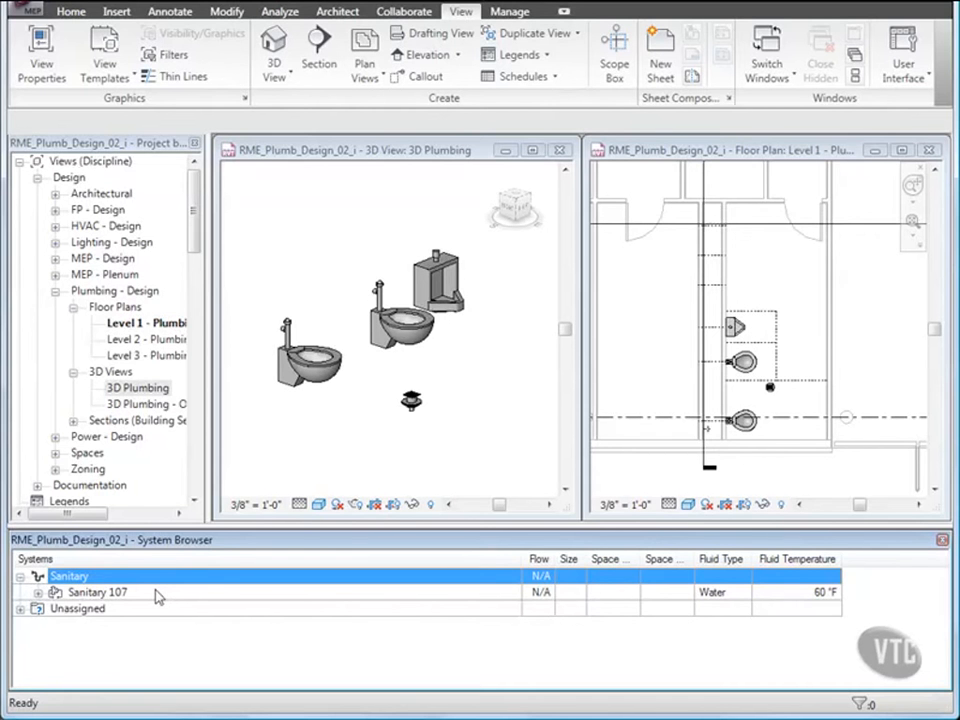
{"action": "left_click", "coordinate": [21, 611]}
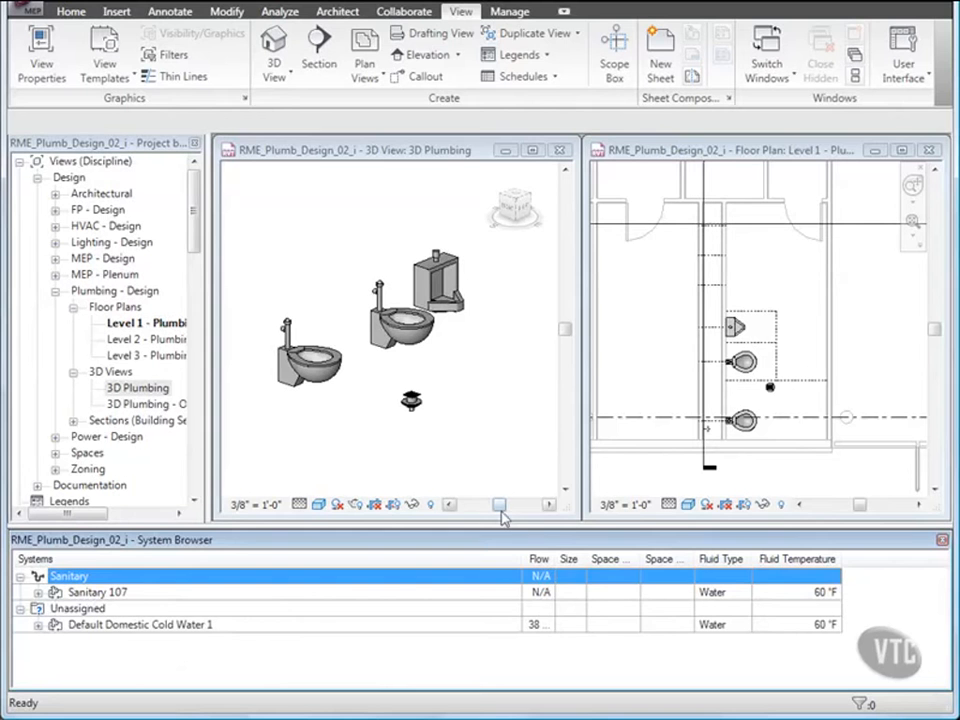
{"action": "left_click", "coordinate": [783, 404]}
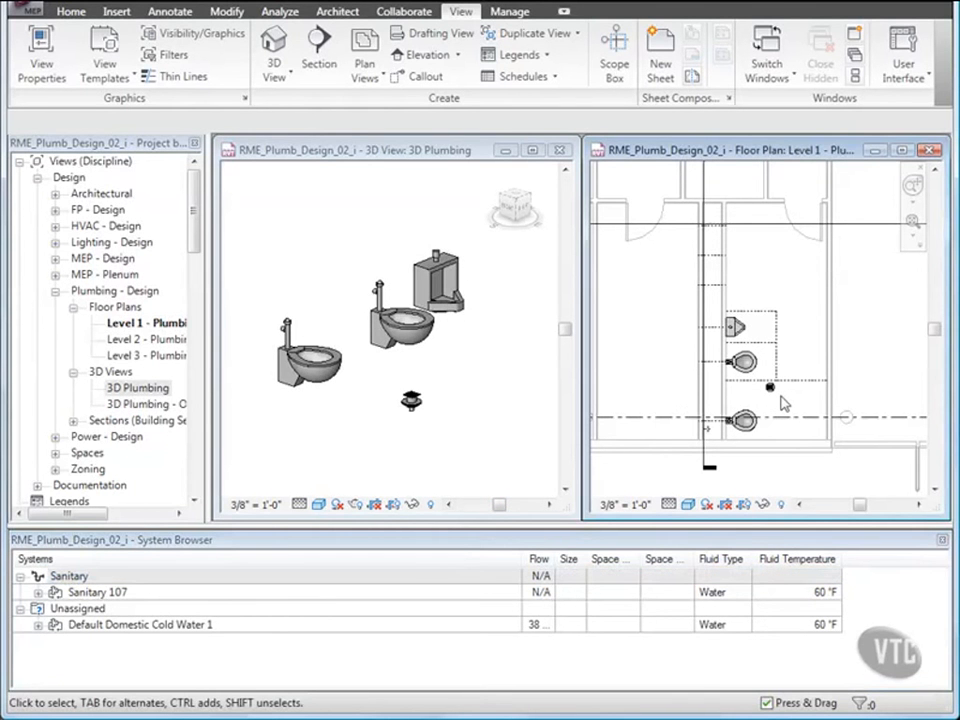
Step: Start a Generate Layout for the Sanitary 107 system from the middle water closet in the plan
{"action": "left_click", "coordinate": [742, 362]}
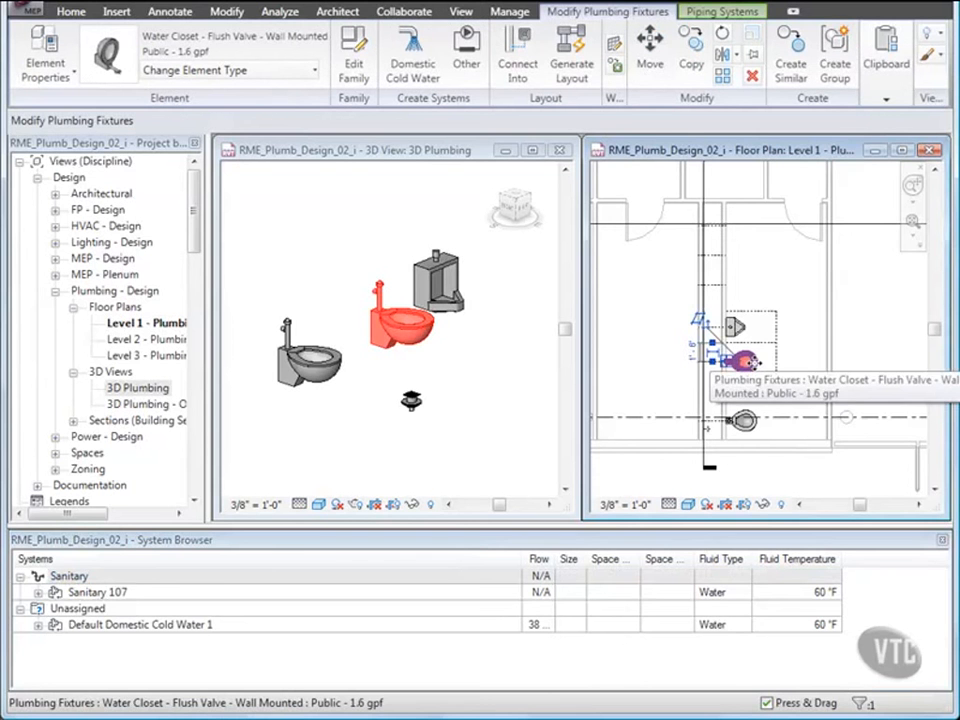
{"action": "left_click", "coordinate": [574, 72]}
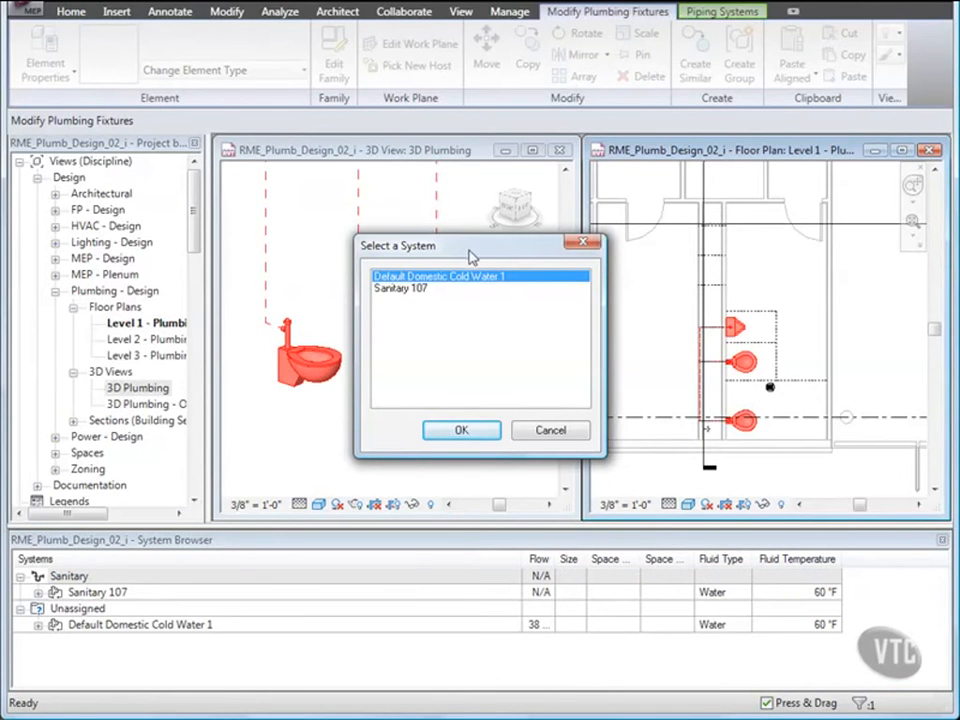
{"action": "left_click", "coordinate": [407, 290]}
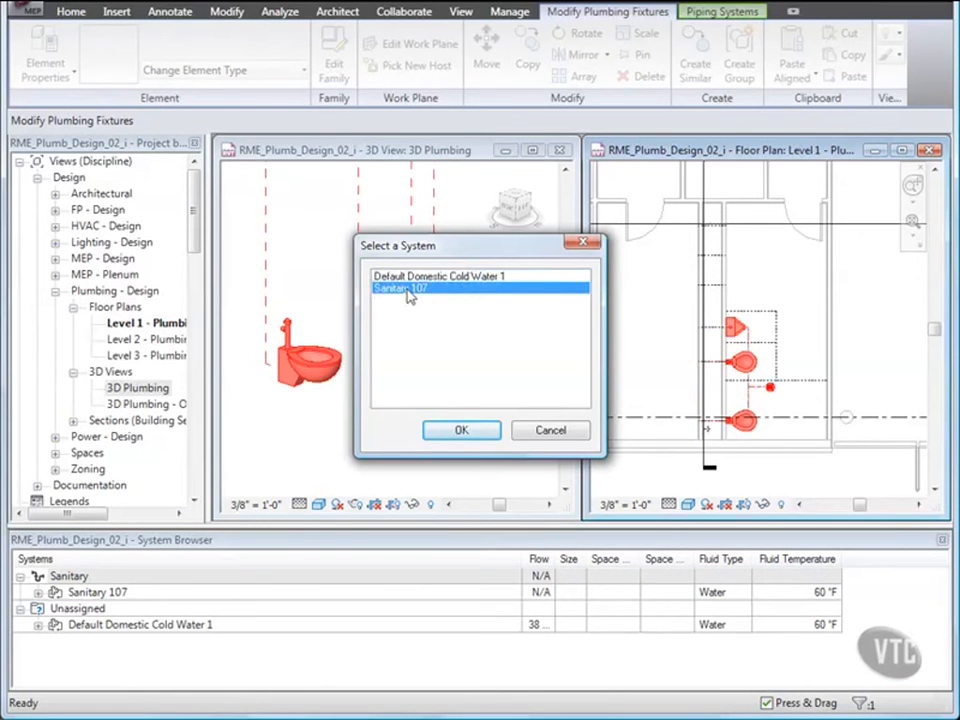
{"action": "left_click", "coordinate": [462, 432]}
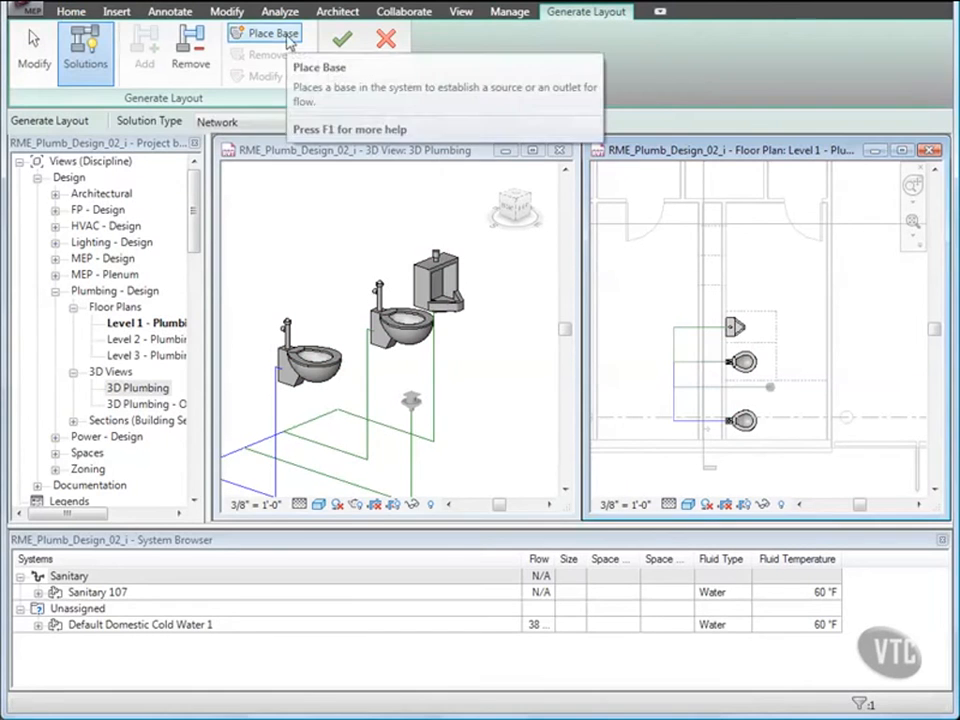
Step: Place a base for the sanitary layout in the pipe chase beside the lowest water closet in the plan
{"action": "left_click", "coordinate": [240, 33]}
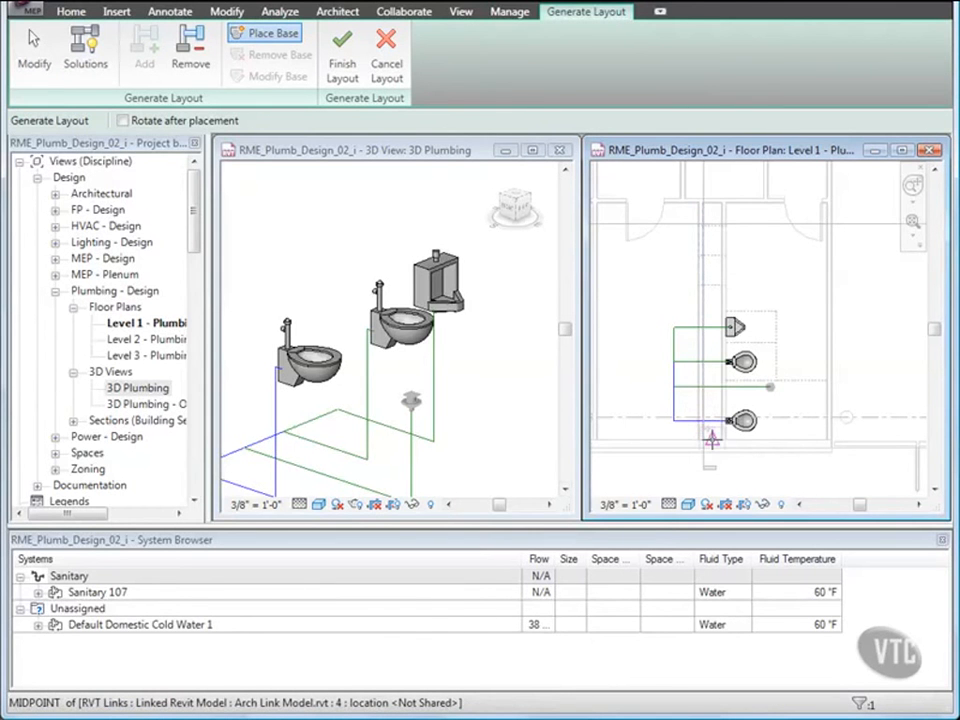
{"action": "scroll", "coordinate": [708, 434], "scroll_direction": "up", "scroll_amount": 3}
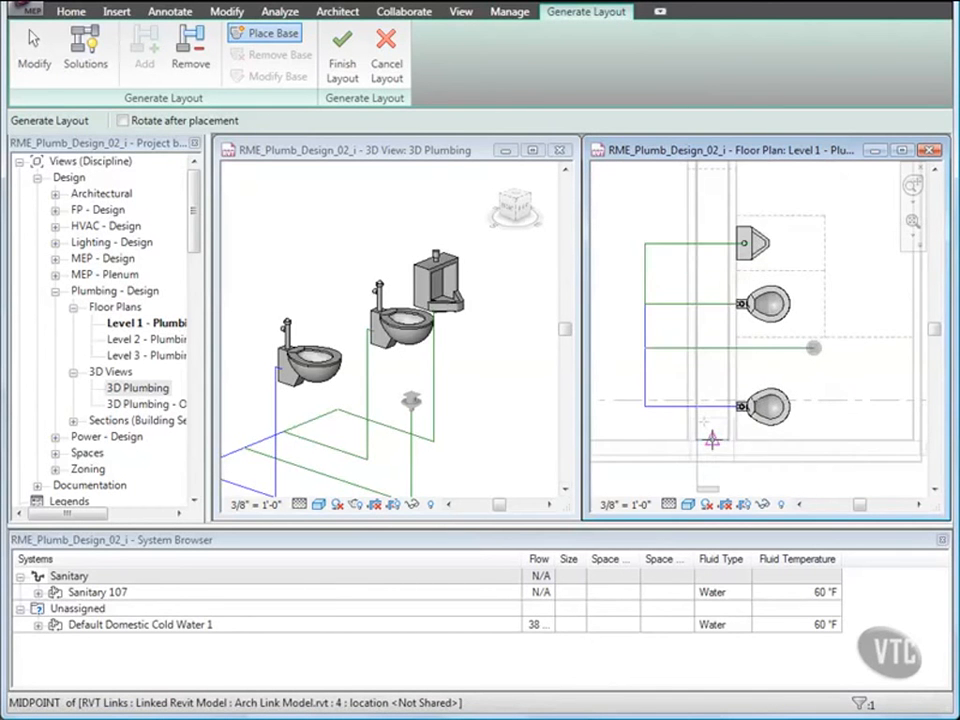
{"action": "scroll", "coordinate": [711, 440], "scroll_direction": "up", "scroll_amount": 2}
{"action": "scroll", "coordinate": [712, 440], "scroll_direction": "up", "scroll_amount": 1}
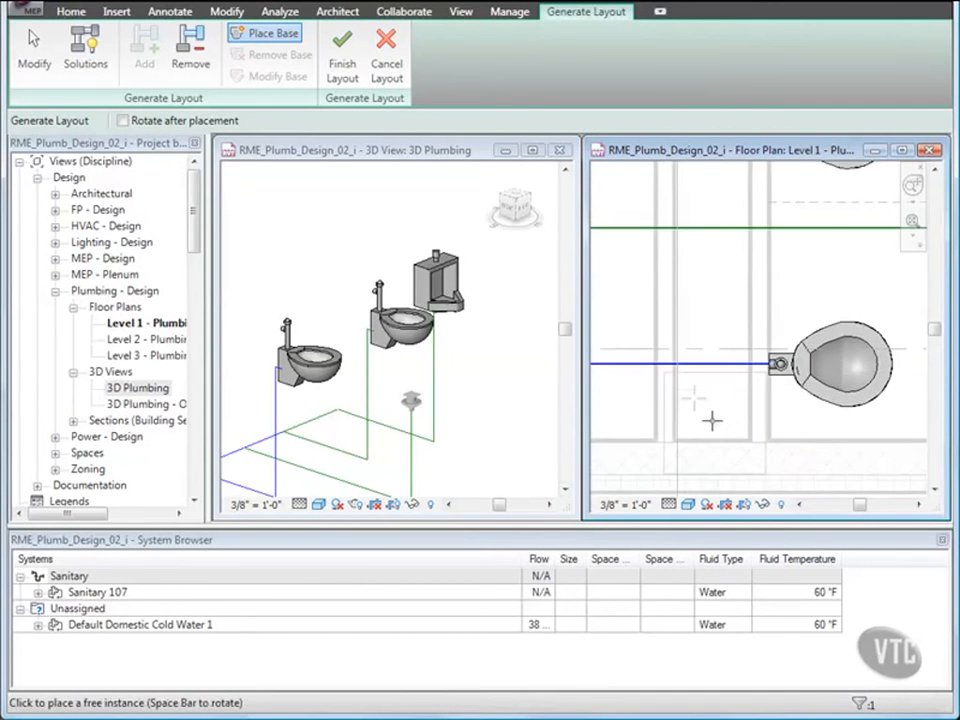
{"action": "left_click", "coordinate": [694, 399]}
{"action": "left_click", "coordinate": [694, 399]}
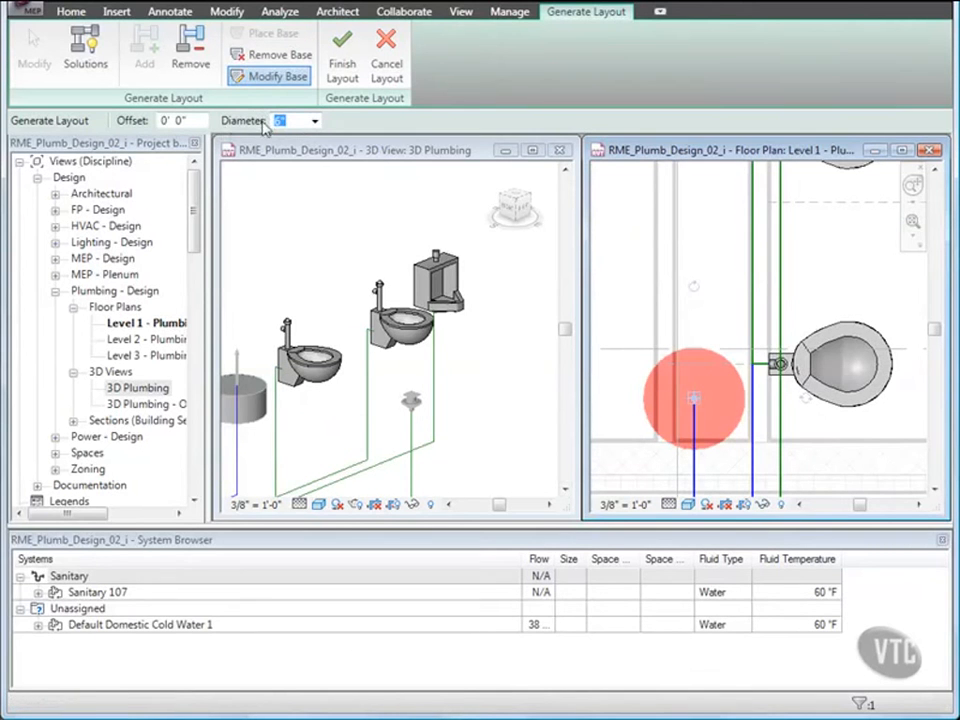
Step: Set the base's diameter to 4" and its offset to -4' 0"
{"action": "left_click", "coordinate": [314, 120]}
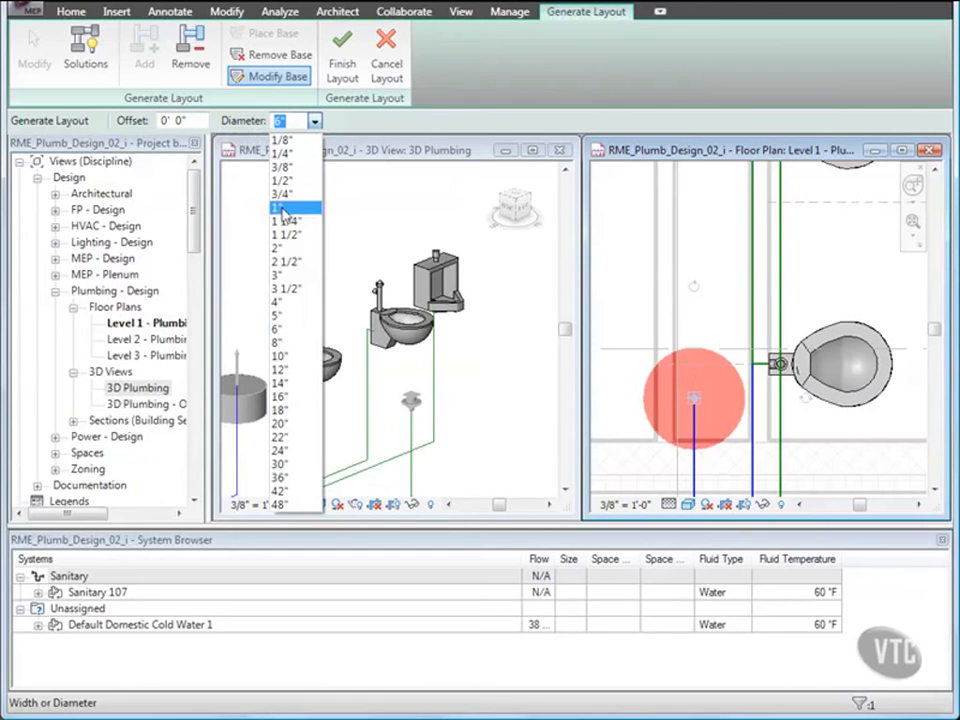
{"action": "left_click", "coordinate": [286, 301]}
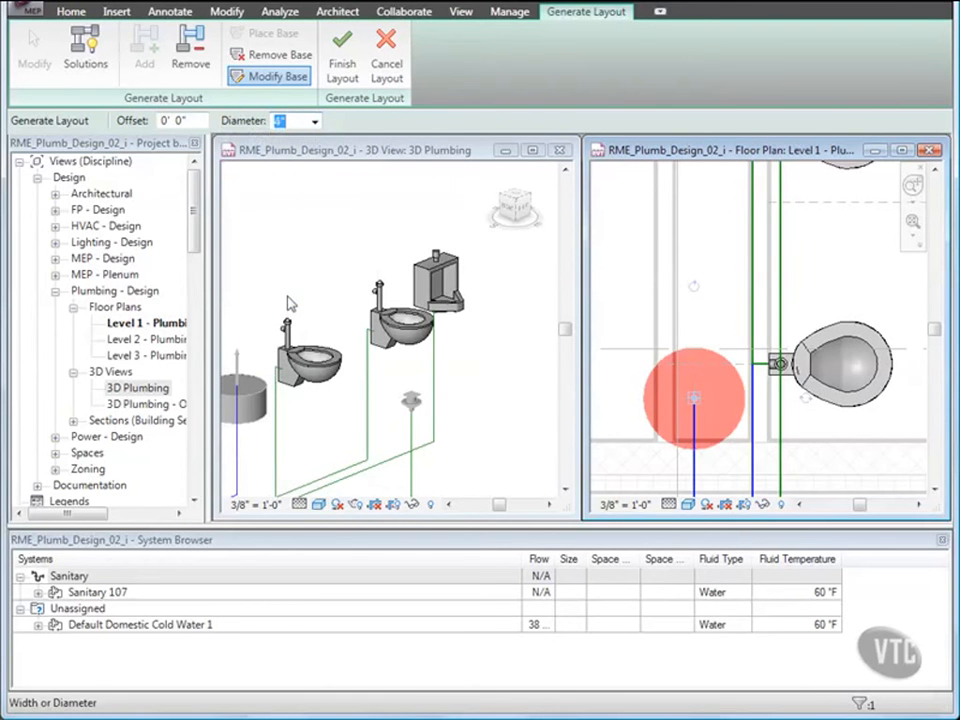
{"action": "double_click", "coordinate": [163, 120]}
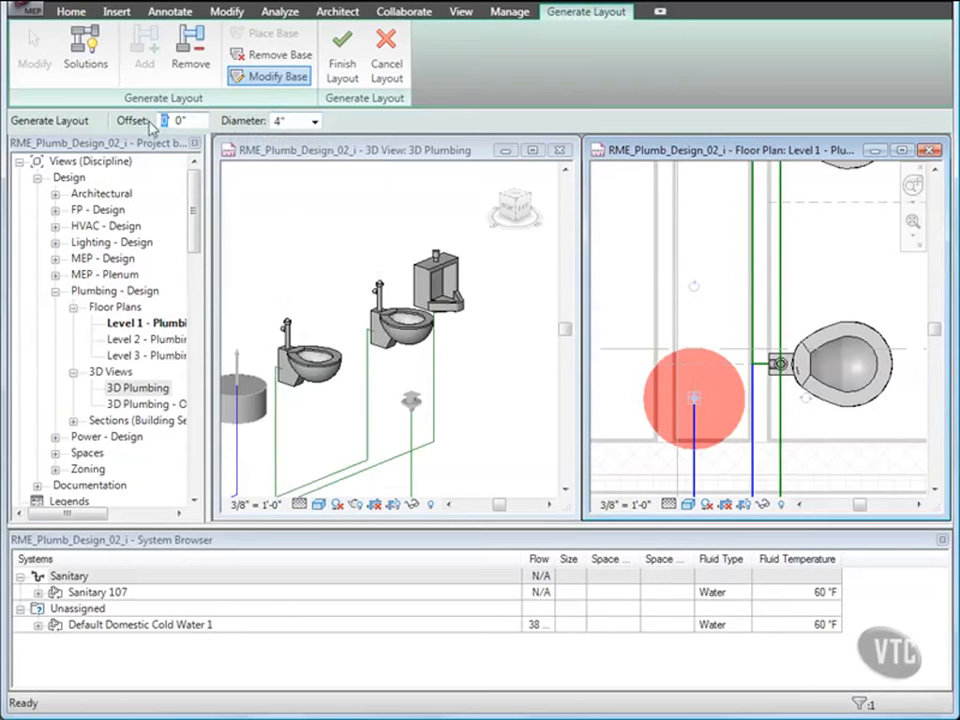
{"action": "type", "text": "-4"}
{"action": "key", "text": "Return"}
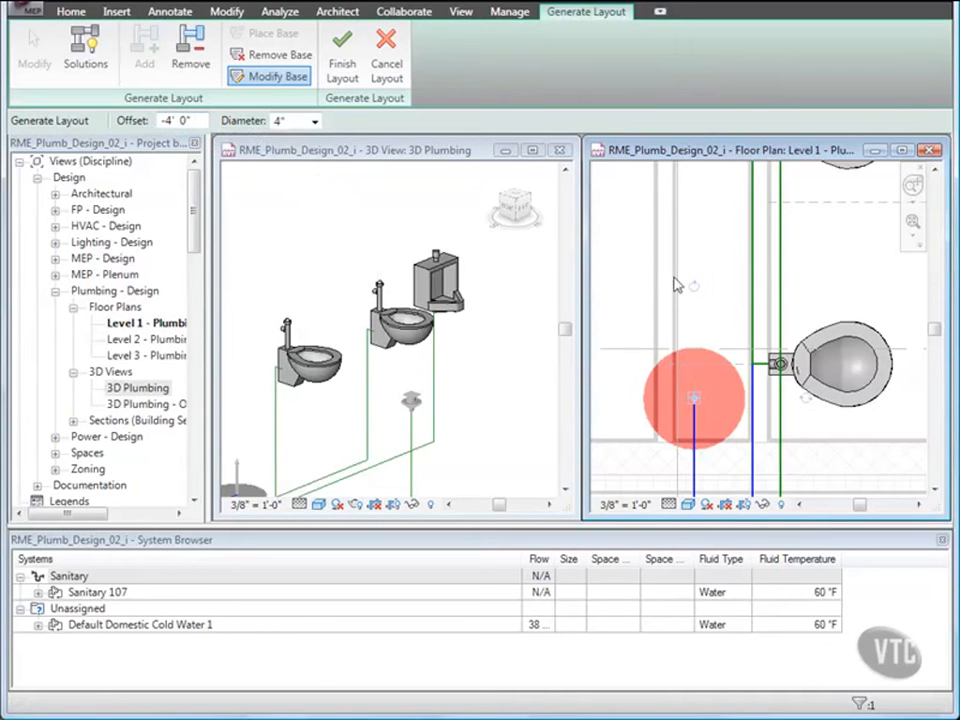
{"action": "scroll", "coordinate": [702, 283], "scroll_direction": "down", "scroll_amount": 4}
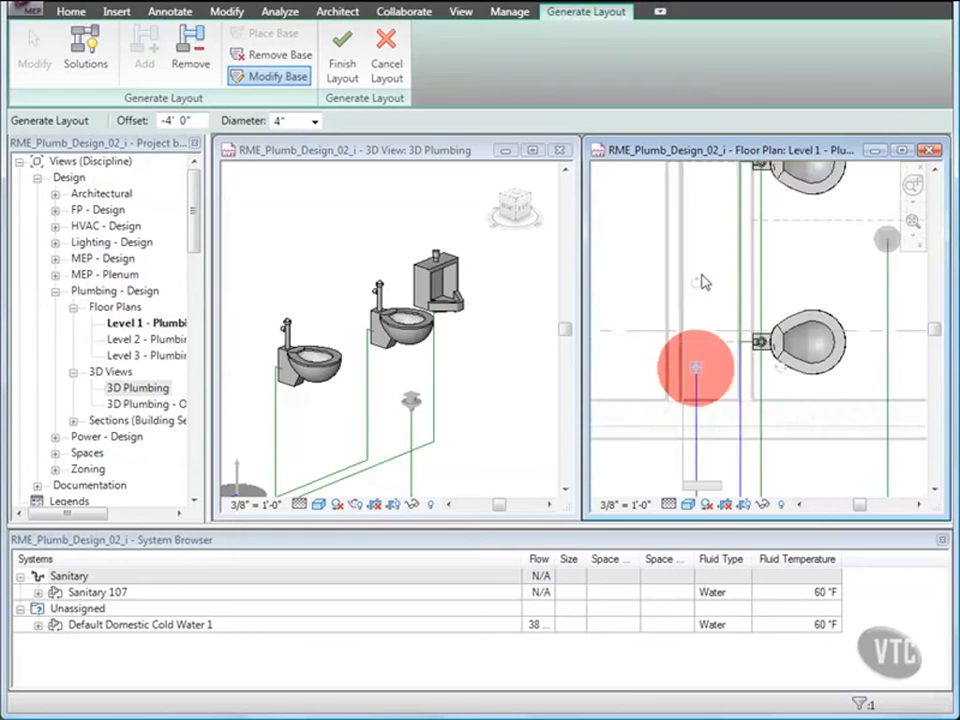
{"action": "scroll", "coordinate": [702, 283], "scroll_direction": "down", "scroll_amount": 3}
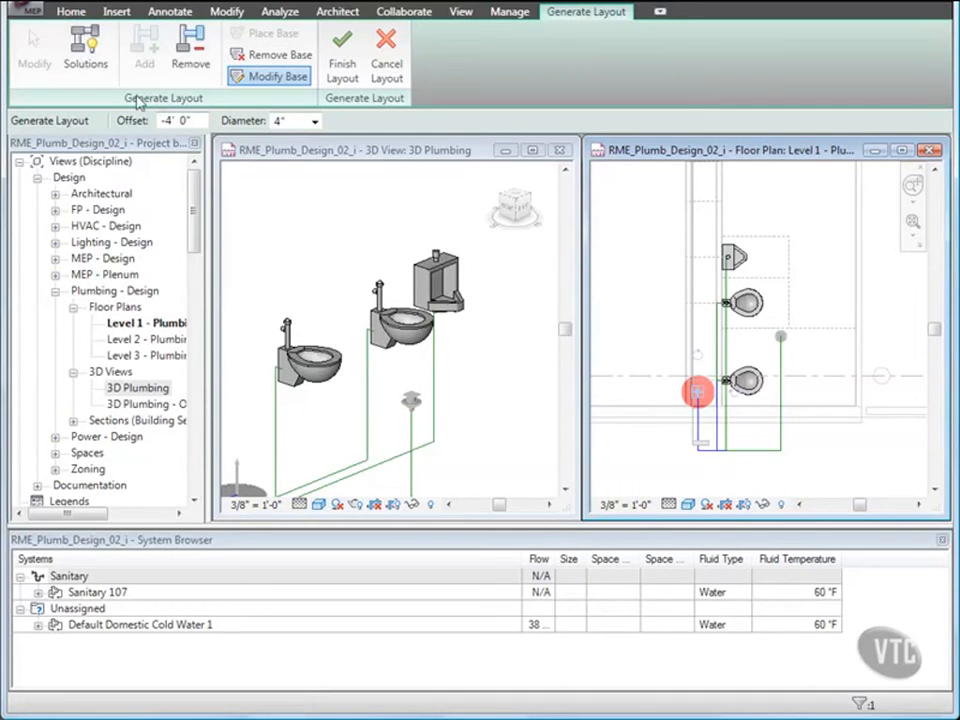
Step: Use the Intersections solution type and set the main and branch pipe offsets to -1' 0" in the conversion settings
{"action": "left_click", "coordinate": [95, 62]}
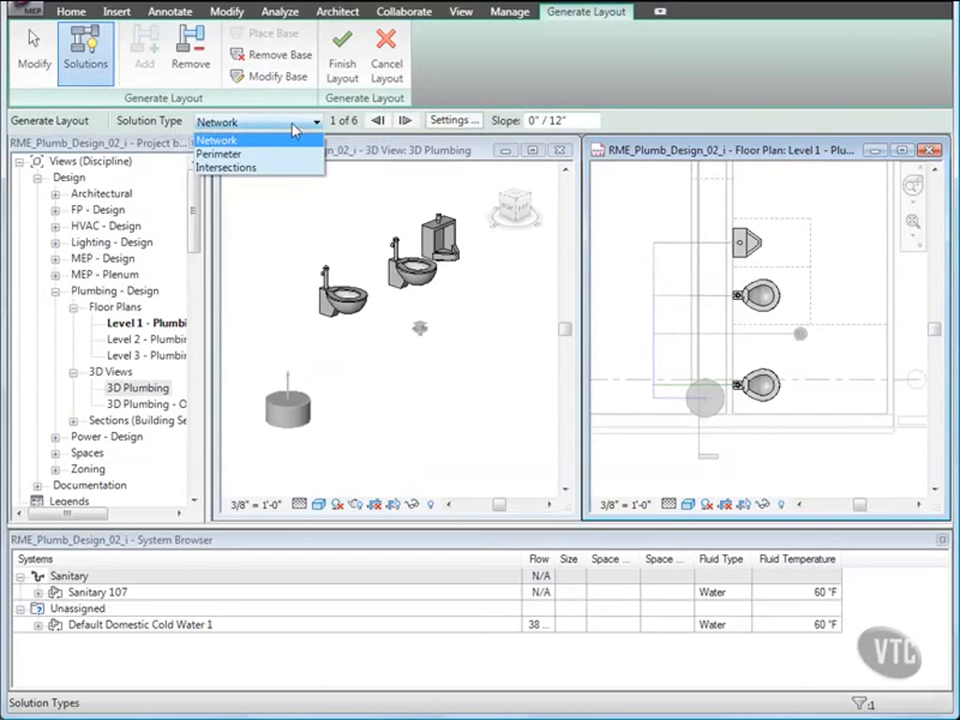
{"action": "left_click", "coordinate": [236, 168]}
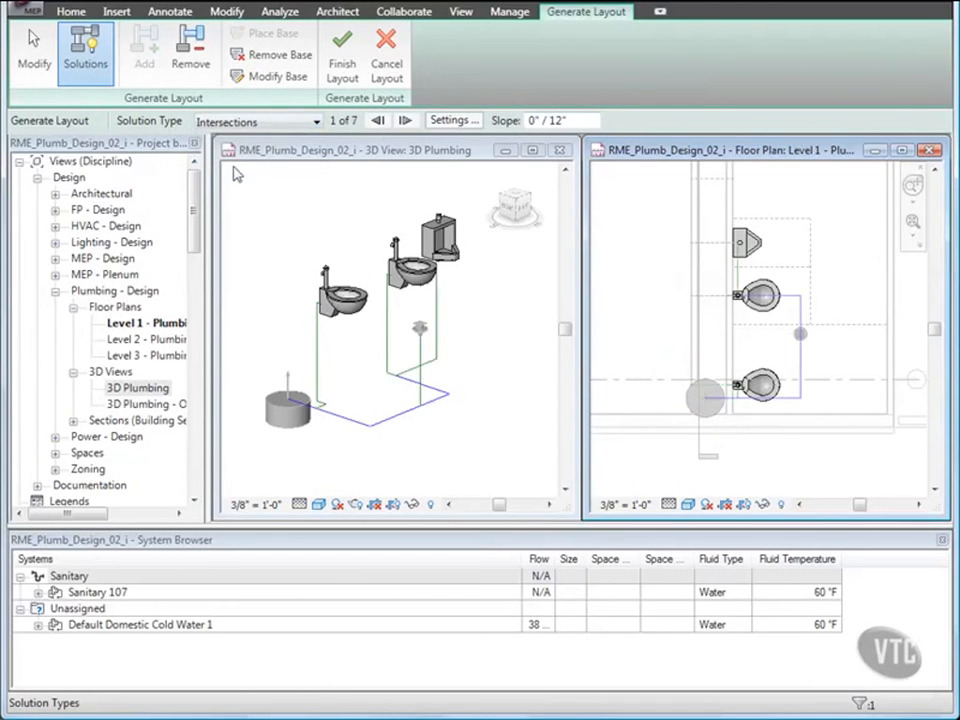
{"action": "left_click", "coordinate": [452, 121]}
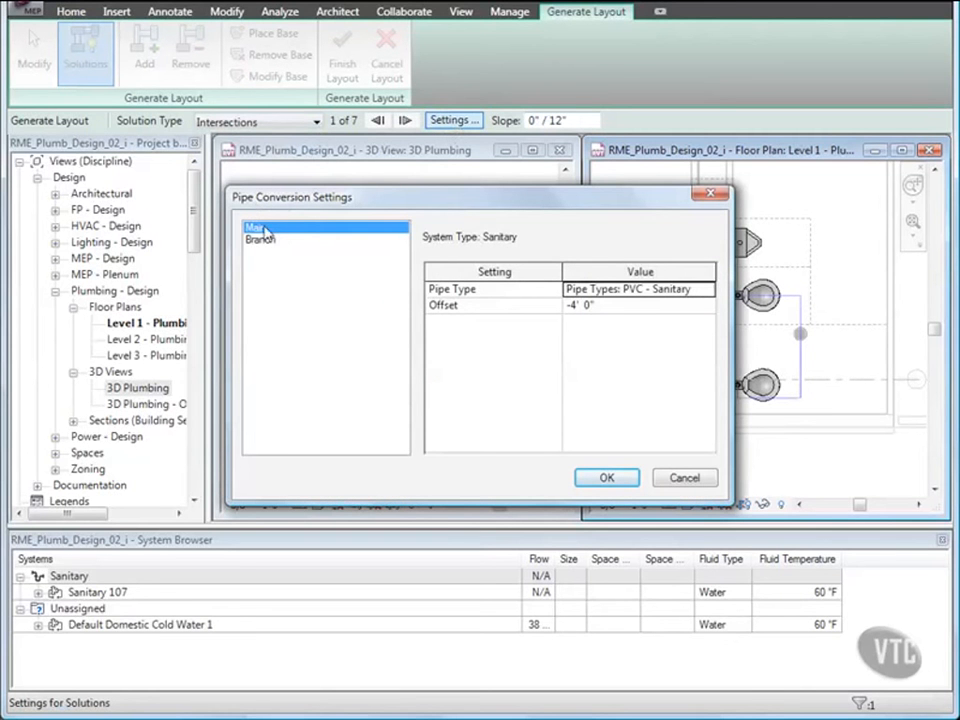
{"action": "left_click", "coordinate": [580, 310]}
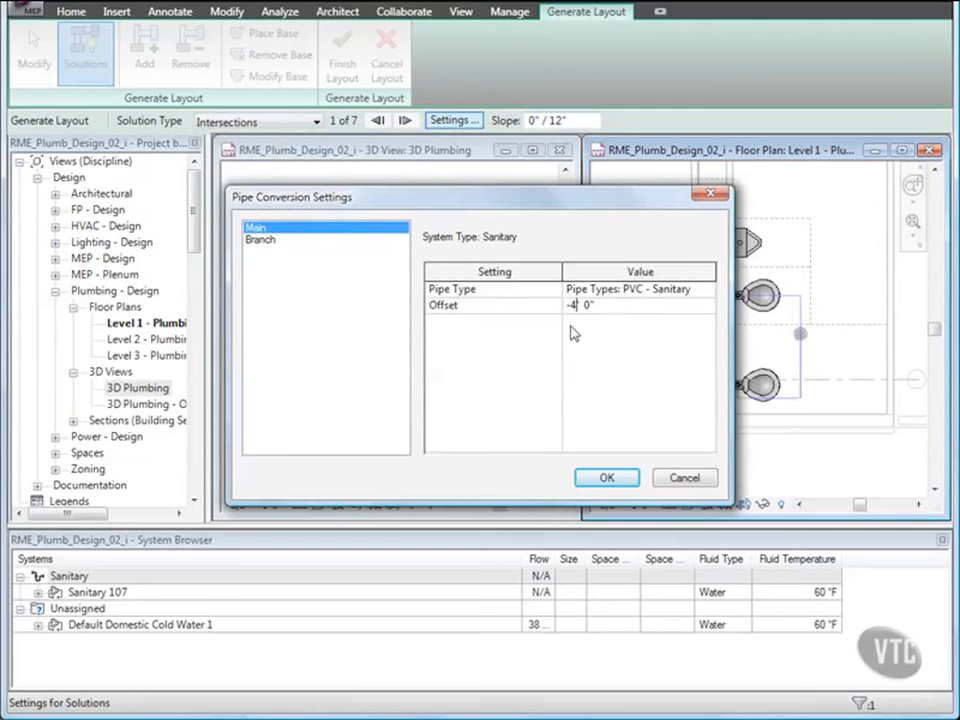
{"action": "key", "text": "BackSpace"}
{"action": "left_click", "coordinate": [290, 240]}
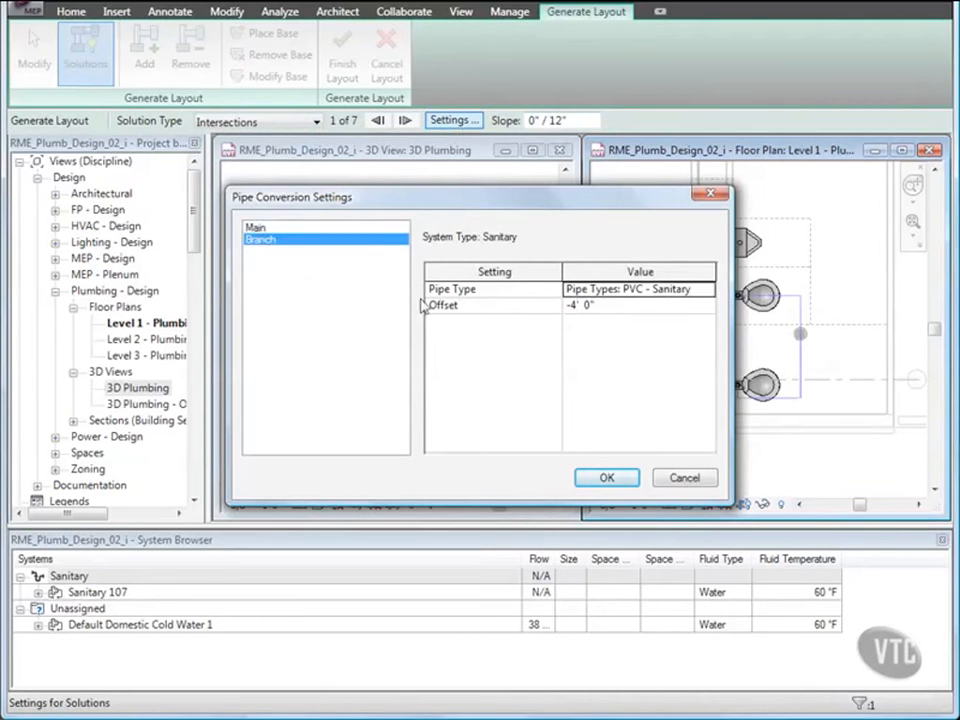
{"action": "left_click", "coordinate": [576, 305]}
{"action": "key", "text": "BackSpace"}
{"action": "type", "text": "1"}
{"action": "key", "text": "Up"}
{"action": "left_click", "coordinate": [606, 477]}
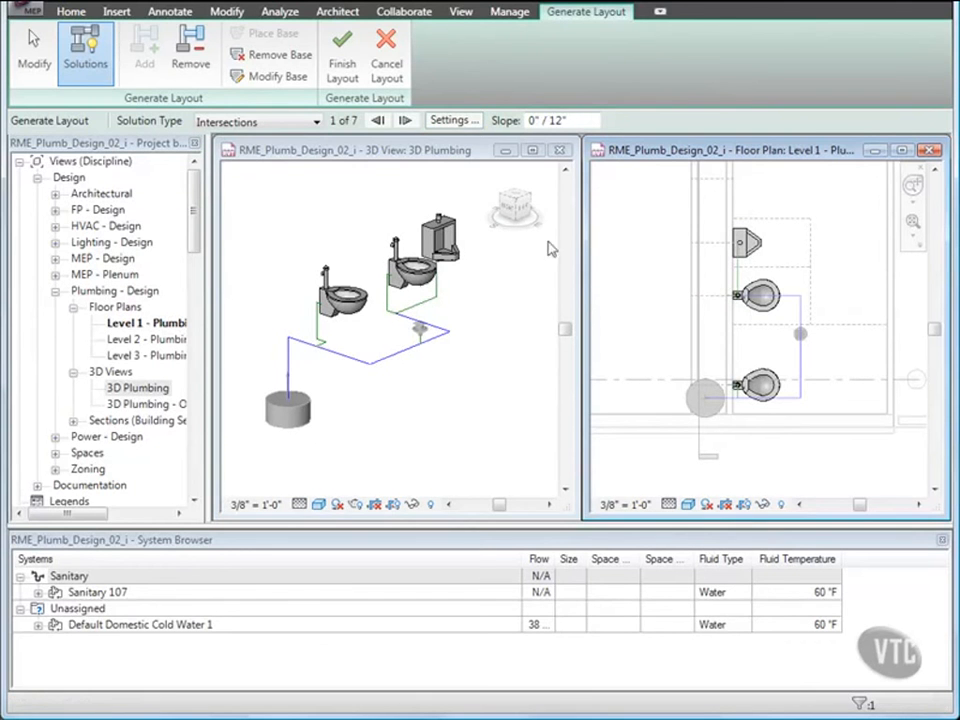
Step: Set the layout's slope to 1/8" / 12" and choose solution 2 of 7
{"action": "double_click", "coordinate": [533, 120]}
{"action": "type", "text": "1/8"}
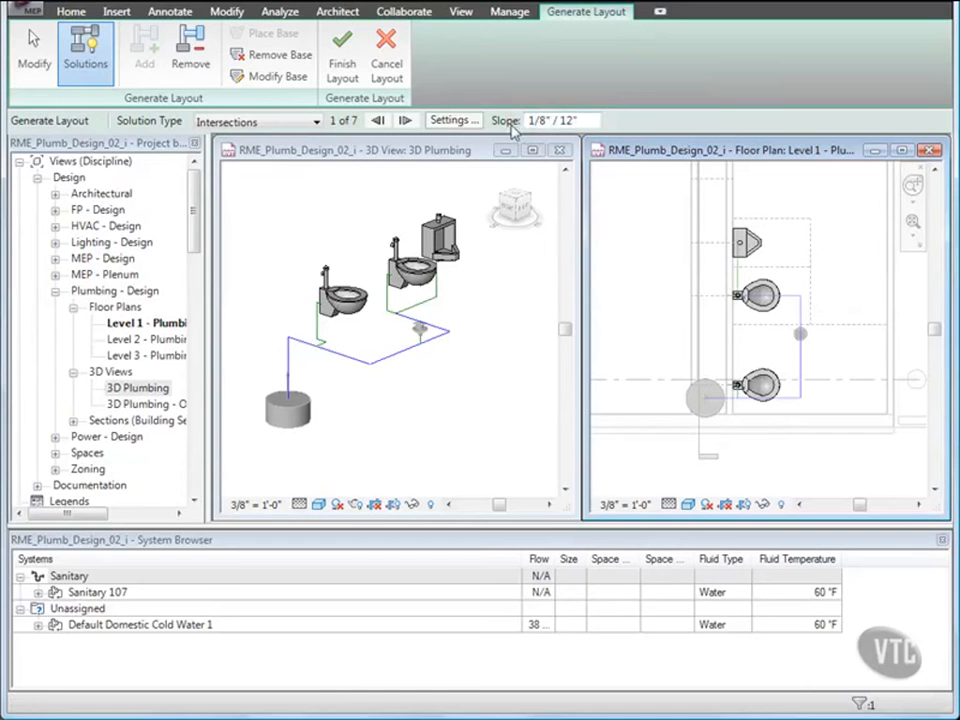
{"action": "left_click", "coordinate": [405, 121]}
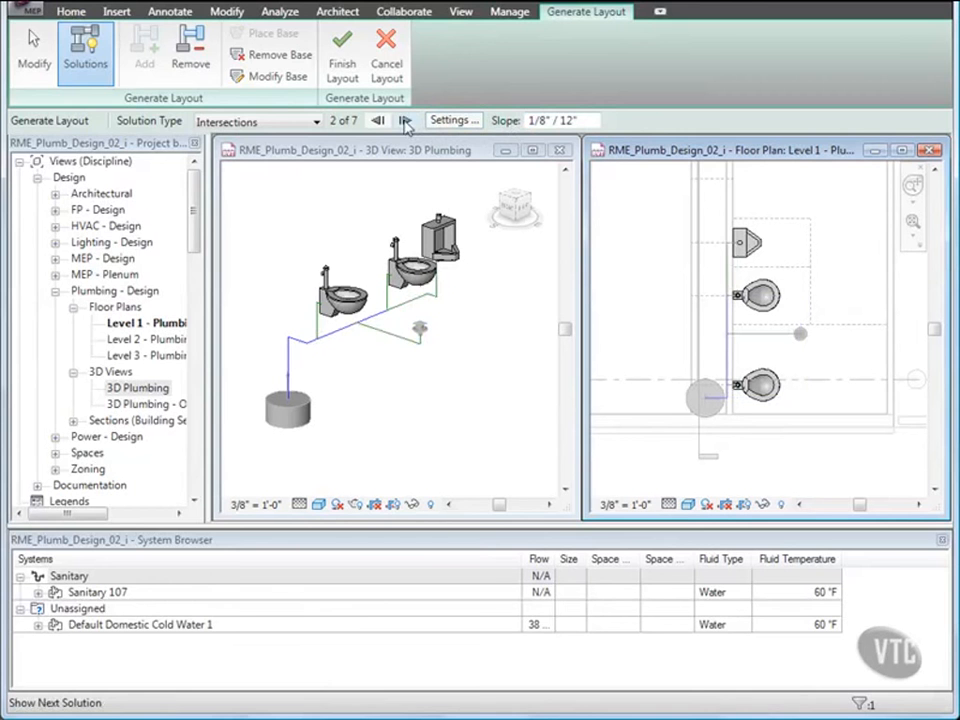
Step: Move the main layout line along the fixture wall in the plan so it runs through the centre of the base in the chase
{"action": "left_click", "coordinate": [33, 62]}
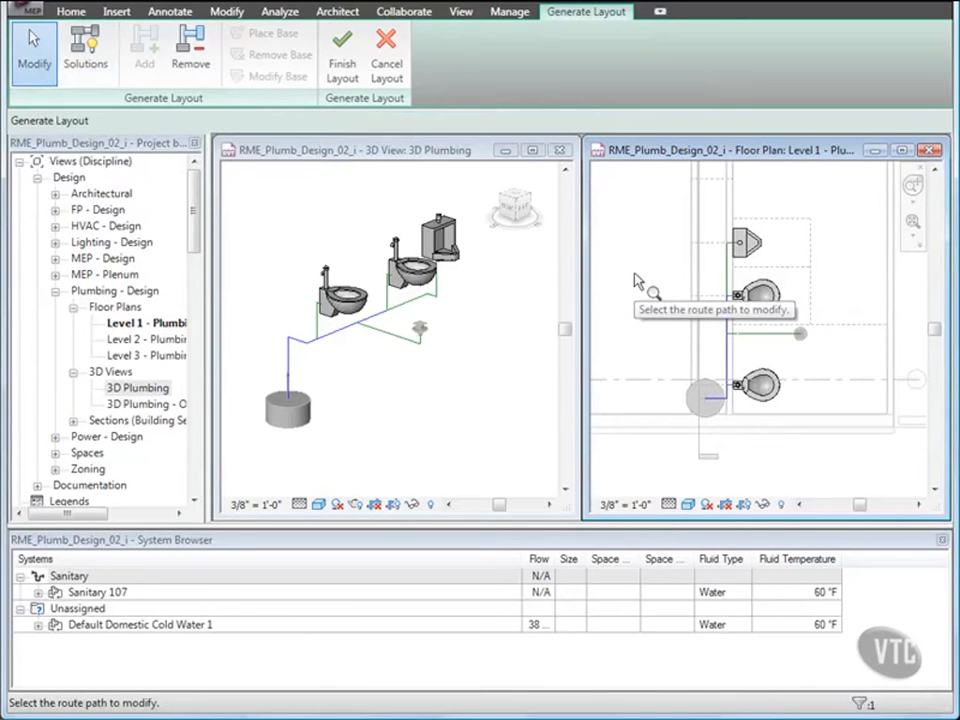
{"action": "scroll", "coordinate": [745, 425], "scroll_direction": "up", "scroll_amount": 4}
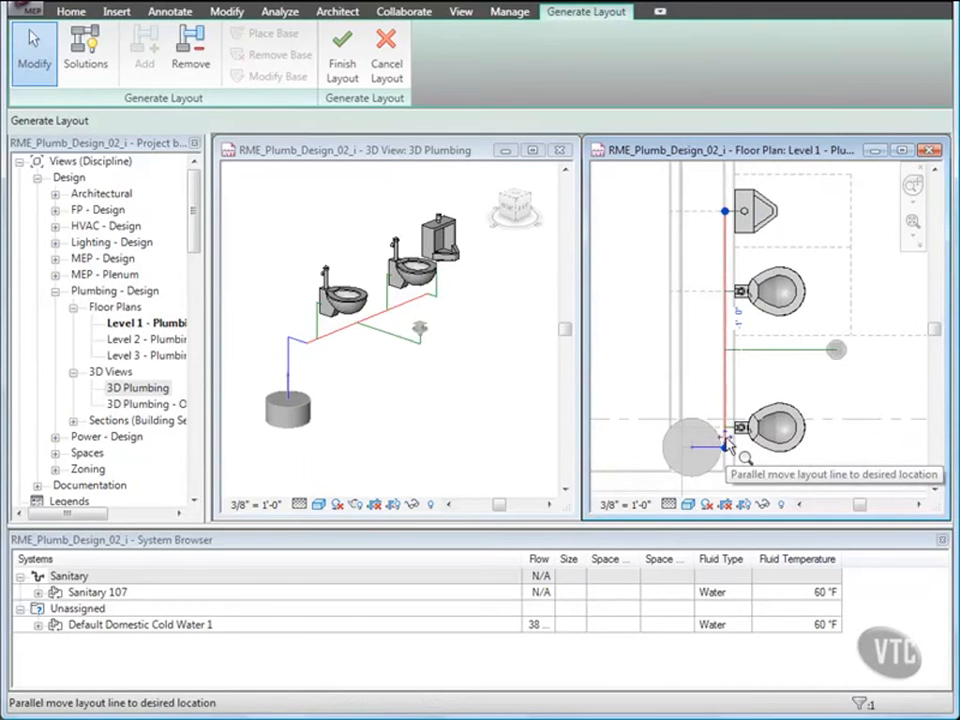
{"action": "left_click_drag", "start_coordinate": [728, 445], "coordinate": [695, 440]}
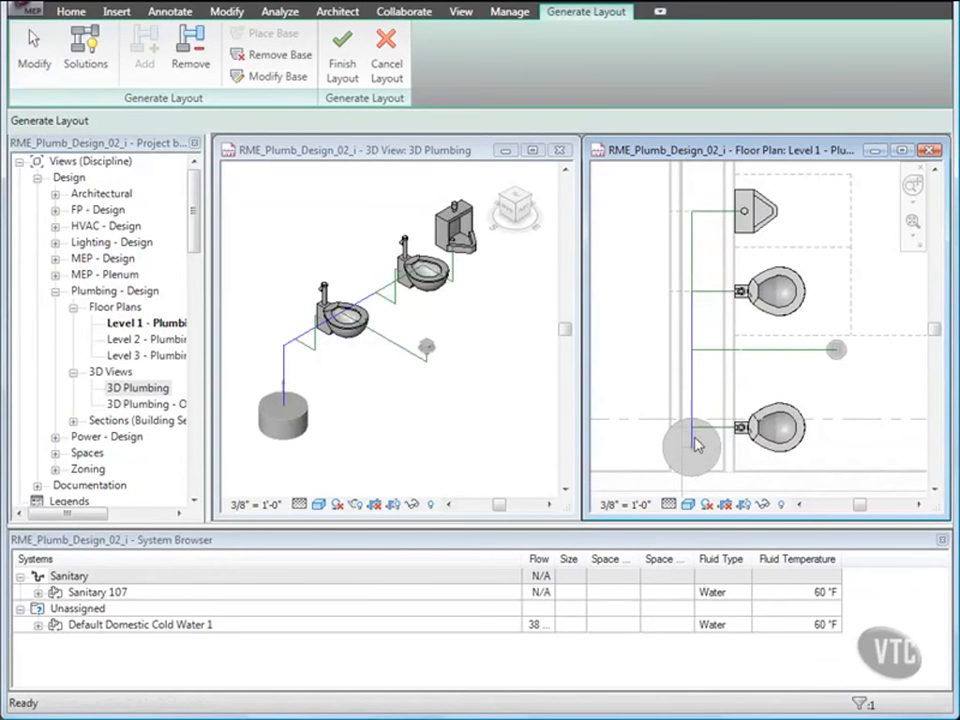
Step: In the rotated 3D view, move both water closets' vertical branch lines onto the main line and finish the layout
{"action": "left_click", "coordinate": [528, 281]}
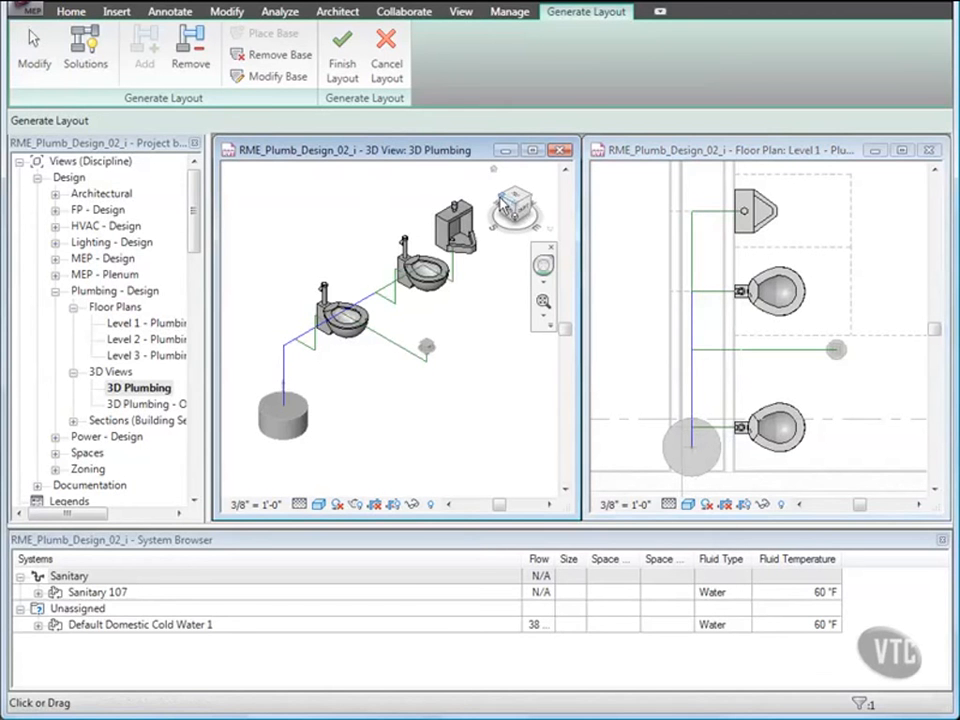
{"action": "left_click", "coordinate": [507, 202]}
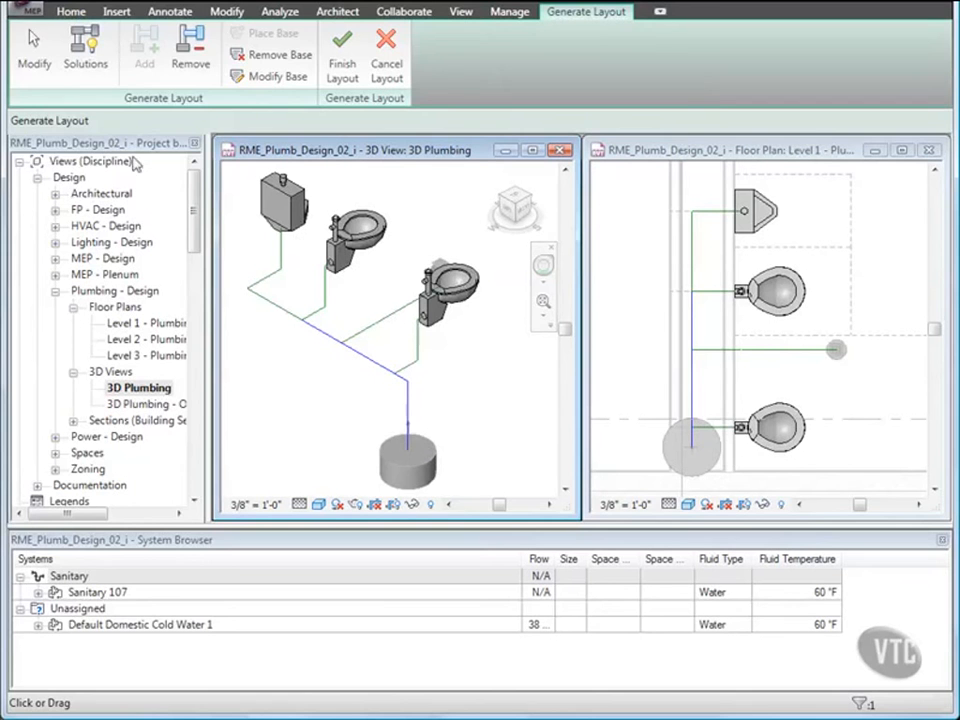
{"action": "left_click", "coordinate": [38, 58]}
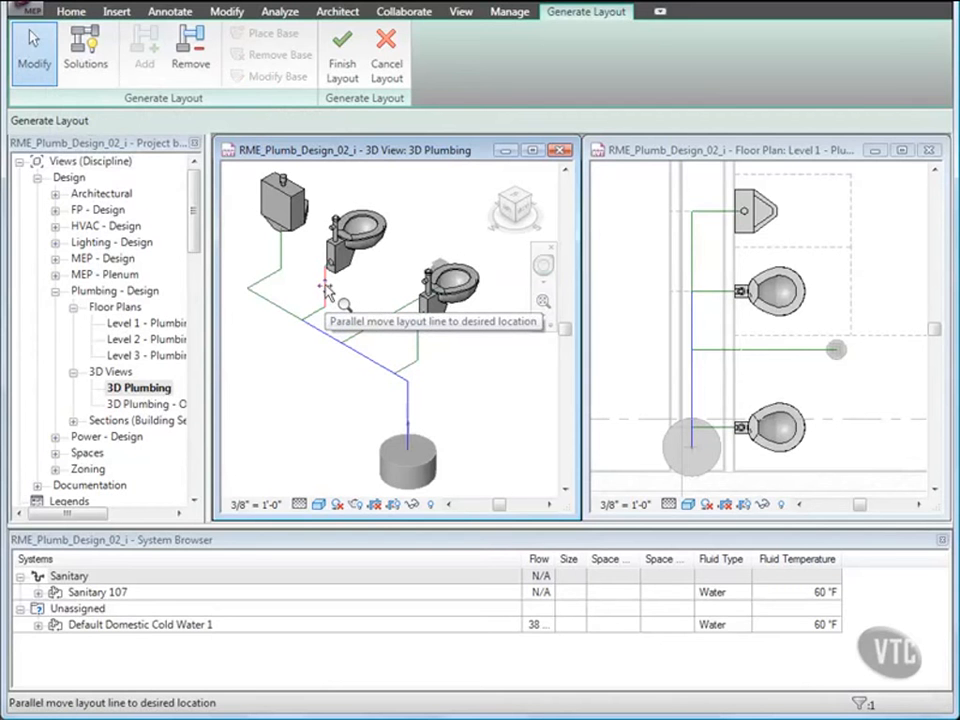
{"action": "left_click_drag", "start_coordinate": [325, 286], "coordinate": [268, 307]}
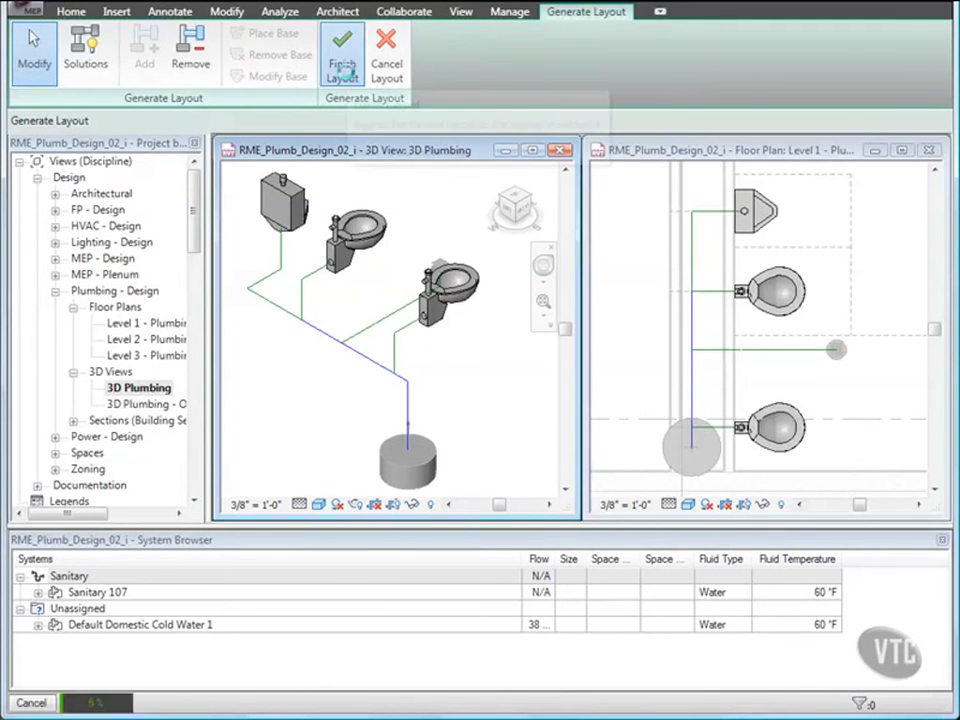
{"action": "left_click", "coordinate": [342, 50]}
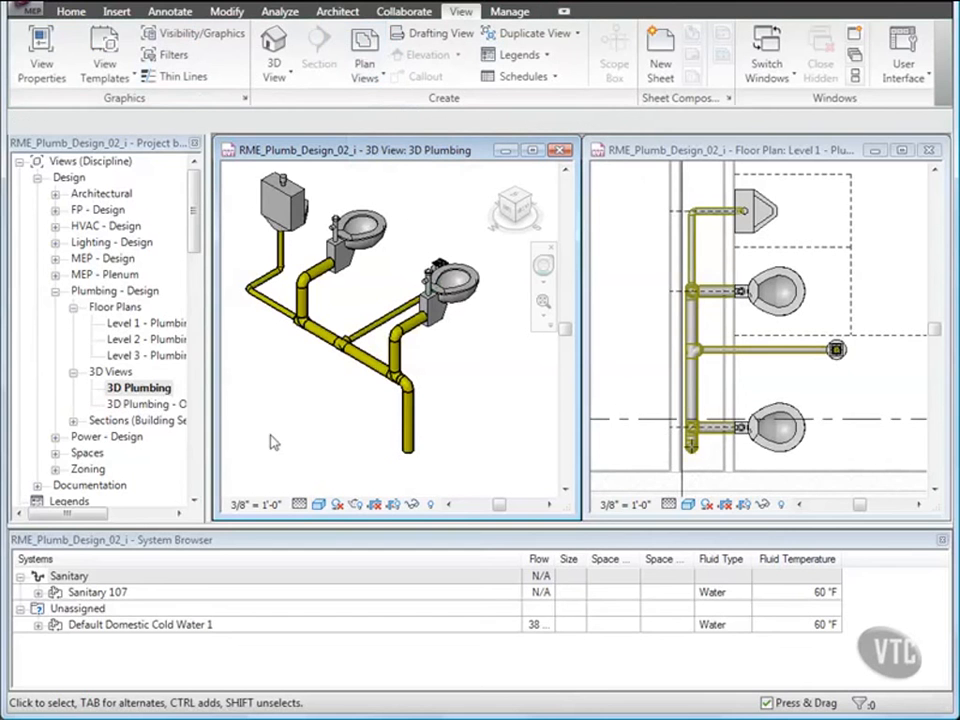
Step: Close the RME_Plumb_Design_02_i project without saving its changes
{"action": "left_click", "coordinate": [18, 10]}
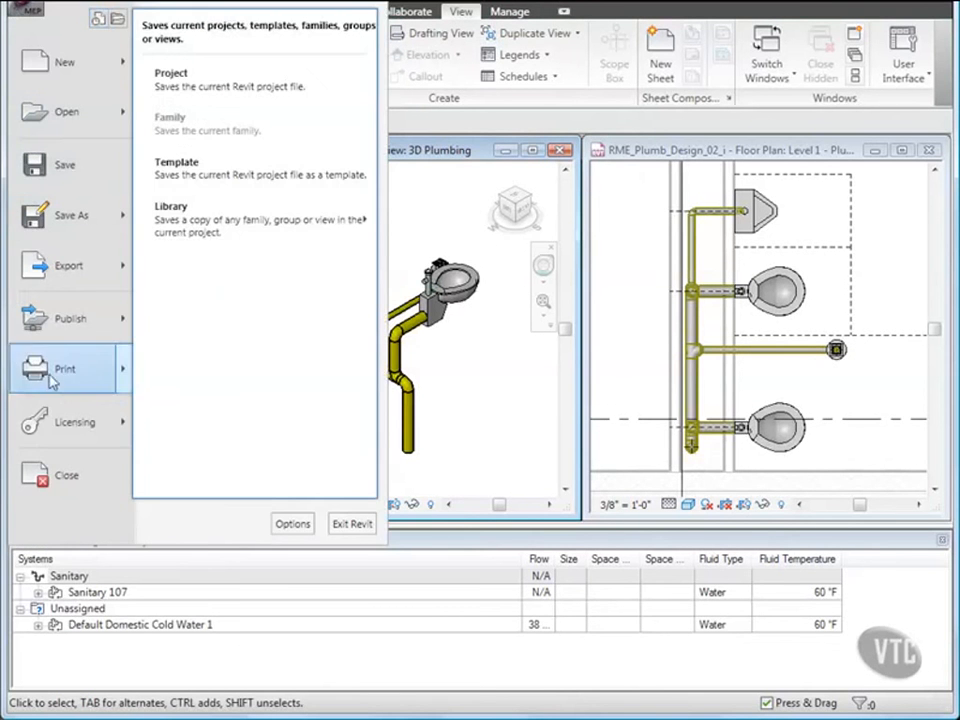
{"action": "left_click", "coordinate": [57, 478]}
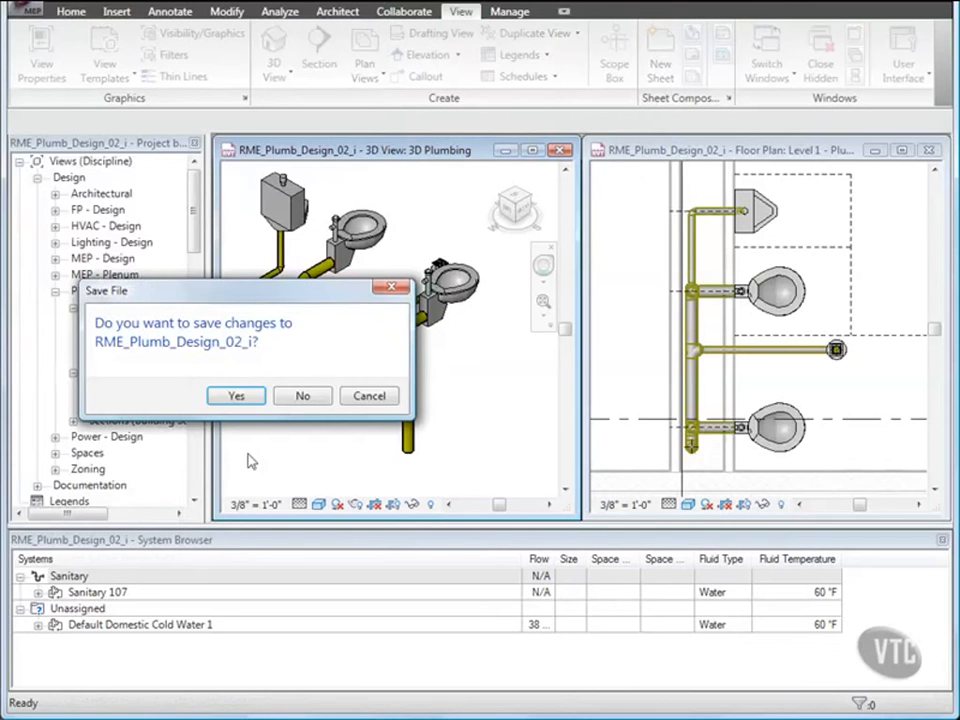
{"action": "left_click", "coordinate": [303, 396]}
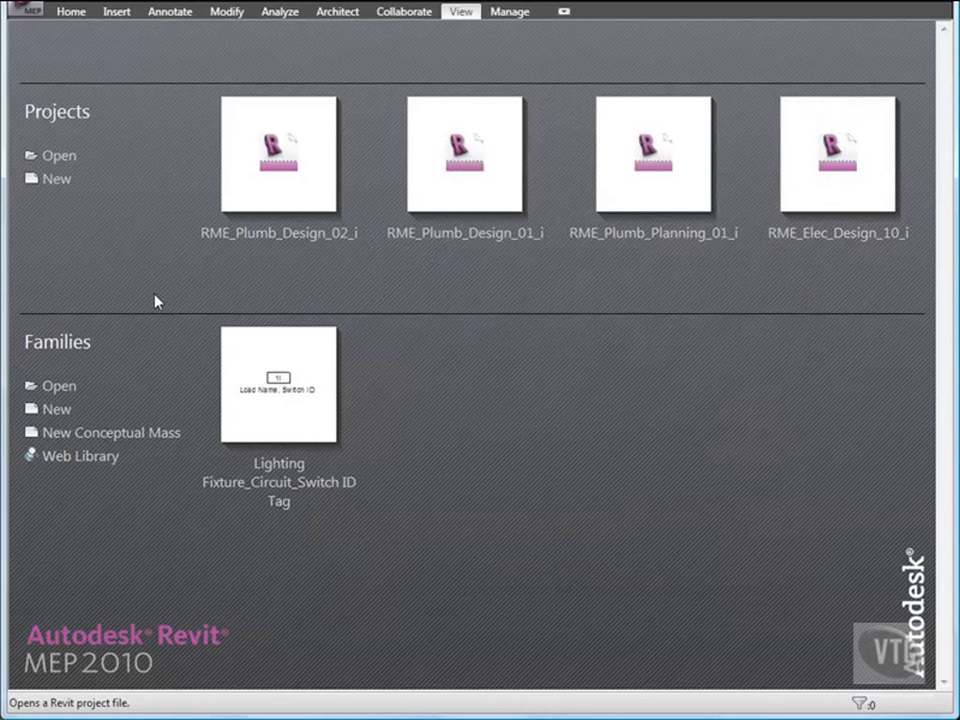
Step: Open the RME_Plumb_Design_03_i project from the 04_Plumbing Systems folder of the imperial training files
{"action": "left_click", "coordinate": [22, 12]}
{"action": "left_click", "coordinate": [60, 116]}
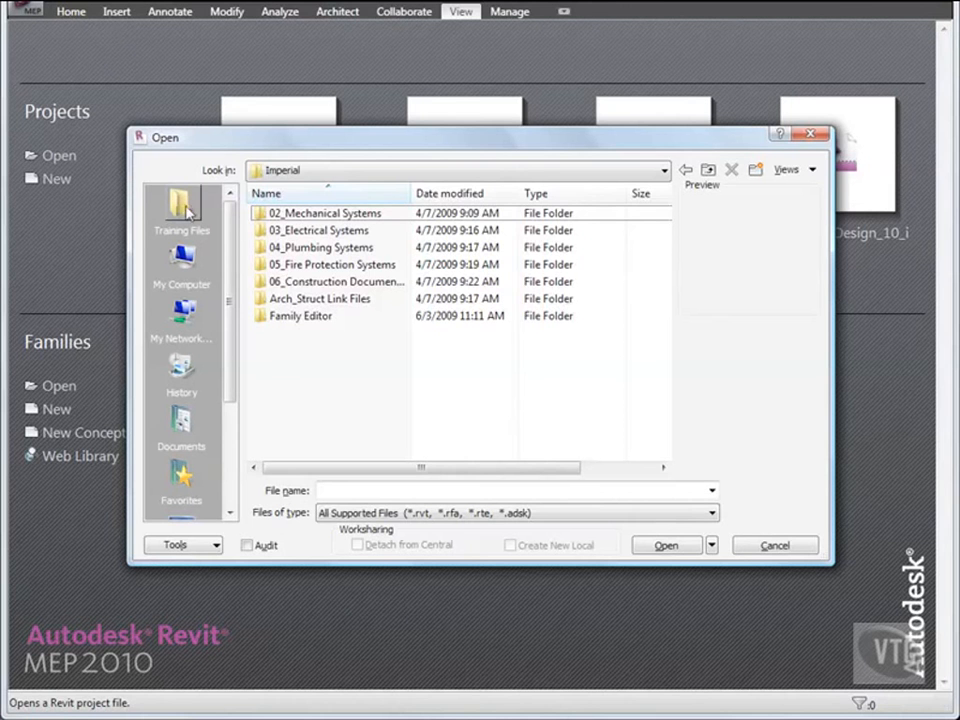
{"action": "double_click", "coordinate": [323, 248]}
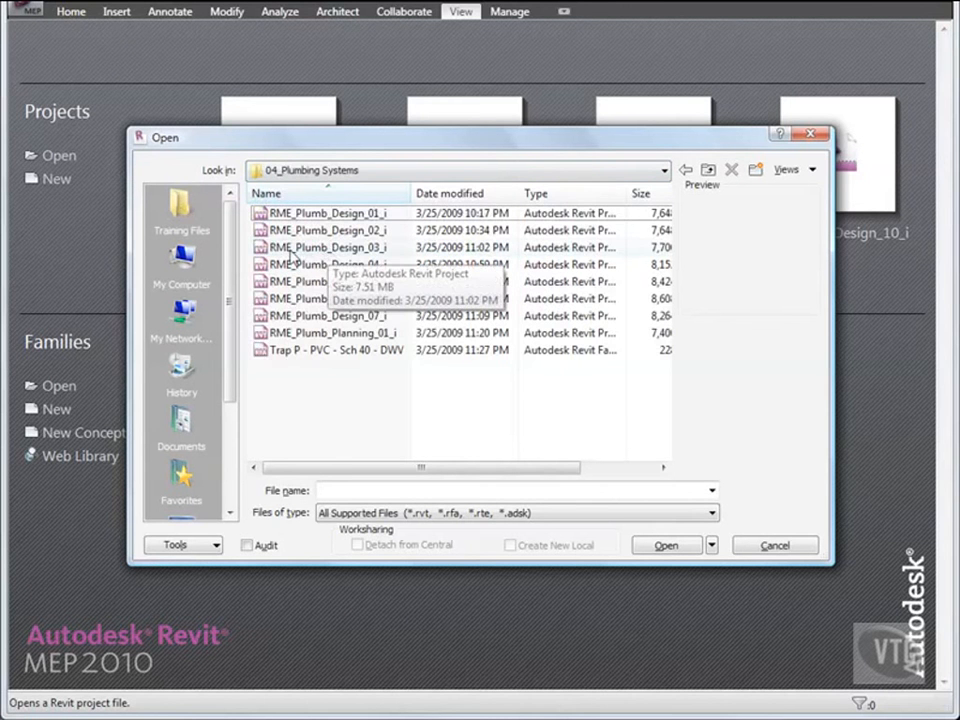
{"action": "double_click", "coordinate": [350, 247]}
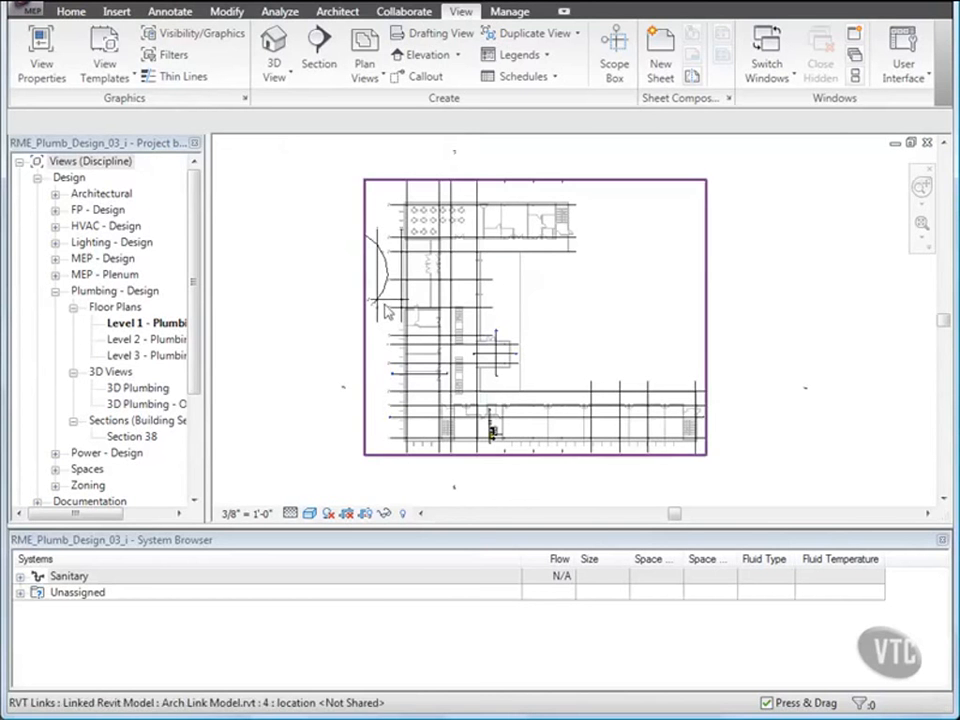
Step: Place a Lavatory - Rectangular 22"x22" - Public on the chase wall of Male 107, at the dashed line nearest the urinal
{"action": "scroll", "coordinate": [491, 430], "scroll_direction": "up", "scroll_amount": 2}
{"action": "scroll", "coordinate": [493, 432], "scroll_direction": "up", "scroll_amount": 5}
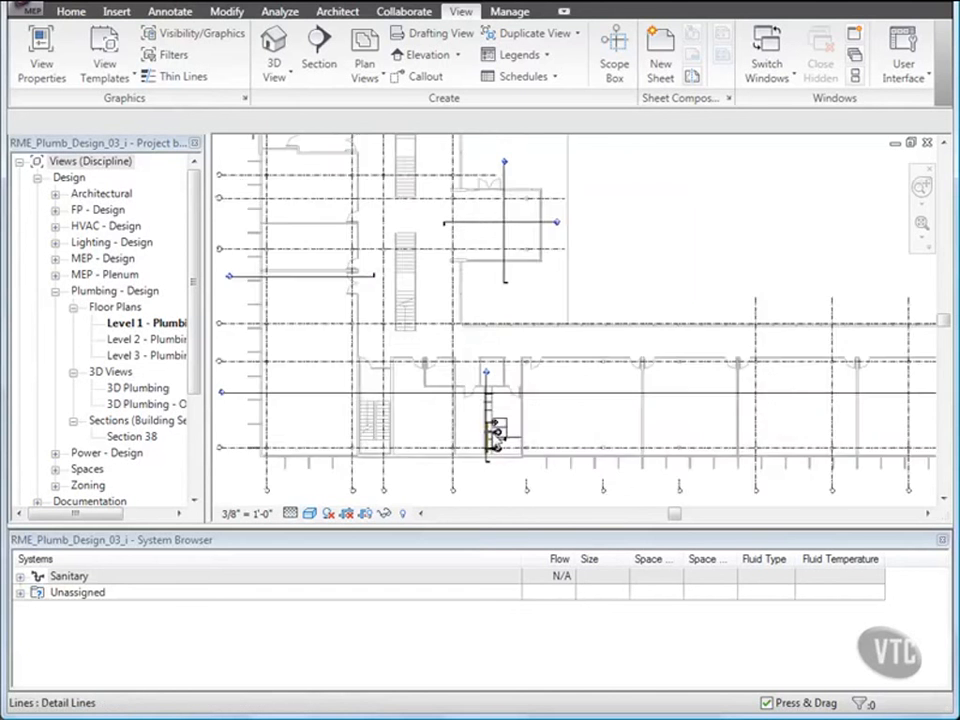
{"action": "middle_click_drag", "start_coordinate": [505, 445], "coordinate": [493, 380]}
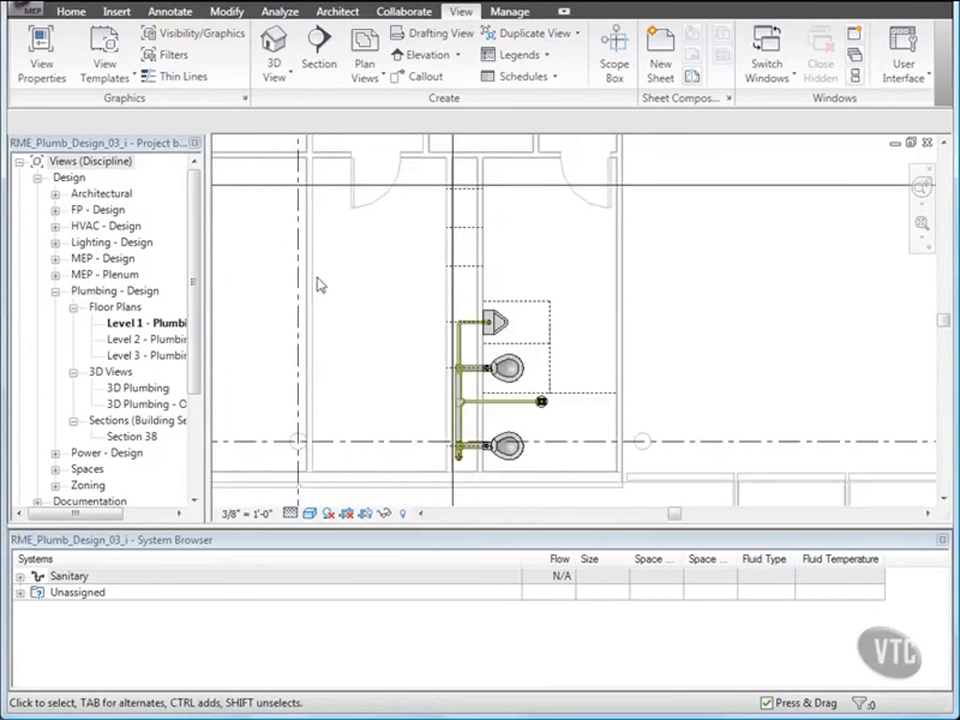
{"action": "left_click", "coordinate": [71, 12]}
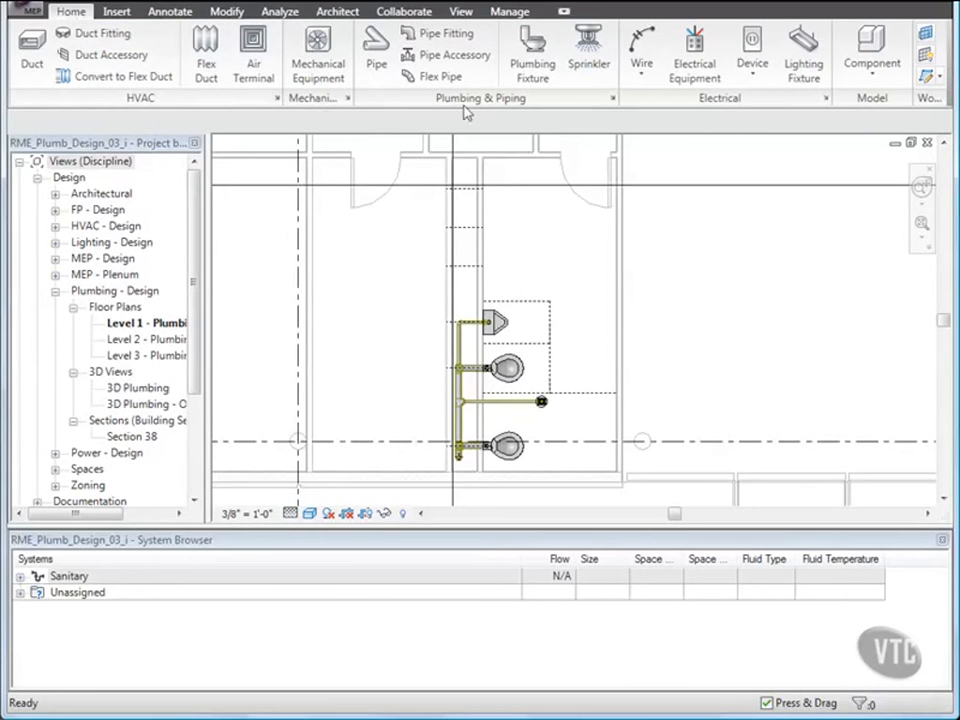
{"action": "left_click", "coordinate": [532, 64]}
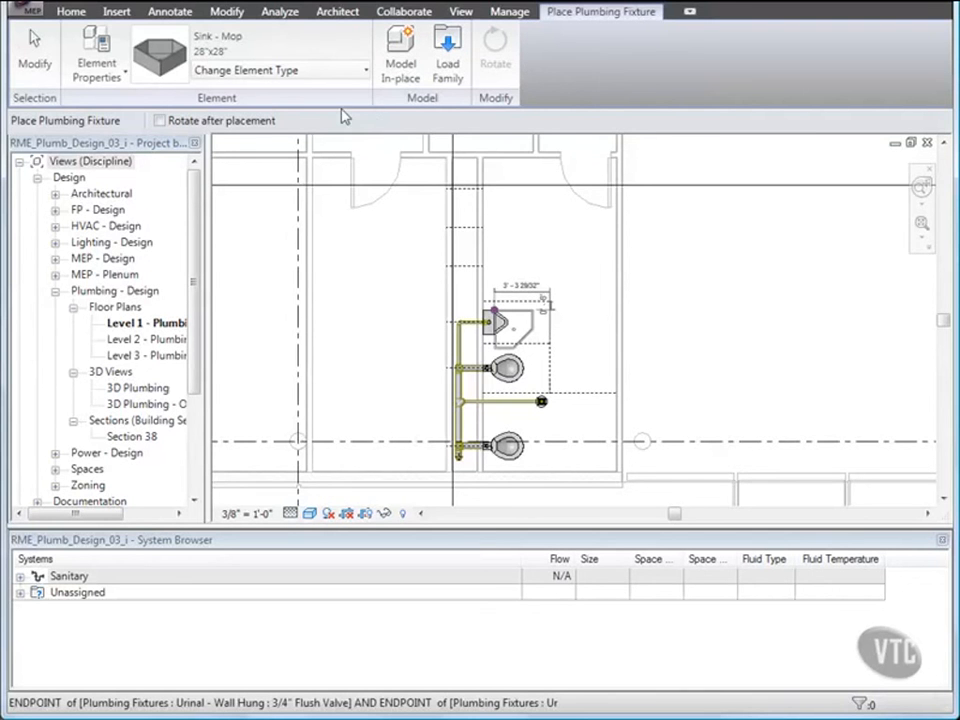
{"action": "left_click", "coordinate": [352, 72]}
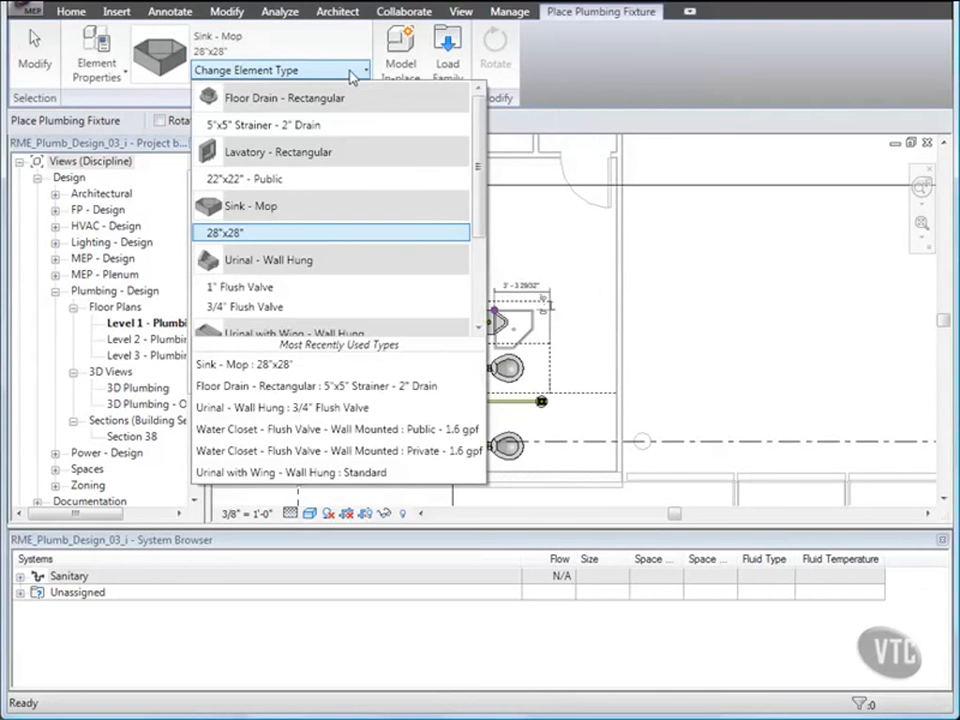
{"action": "mouse_move", "coordinate": [305, 158]}
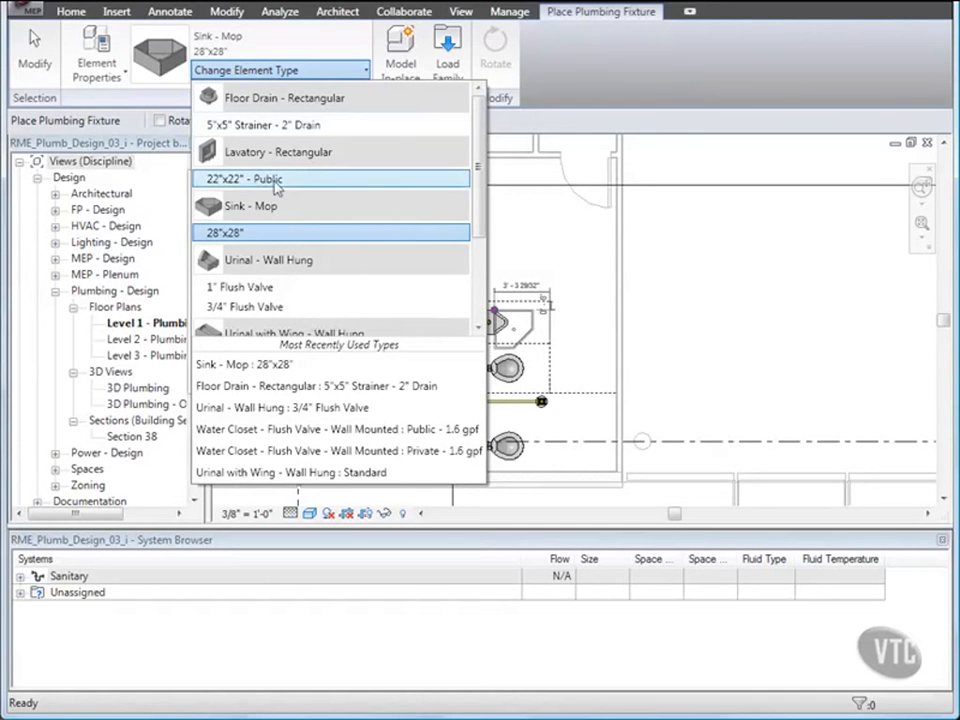
{"action": "left_click", "coordinate": [287, 180]}
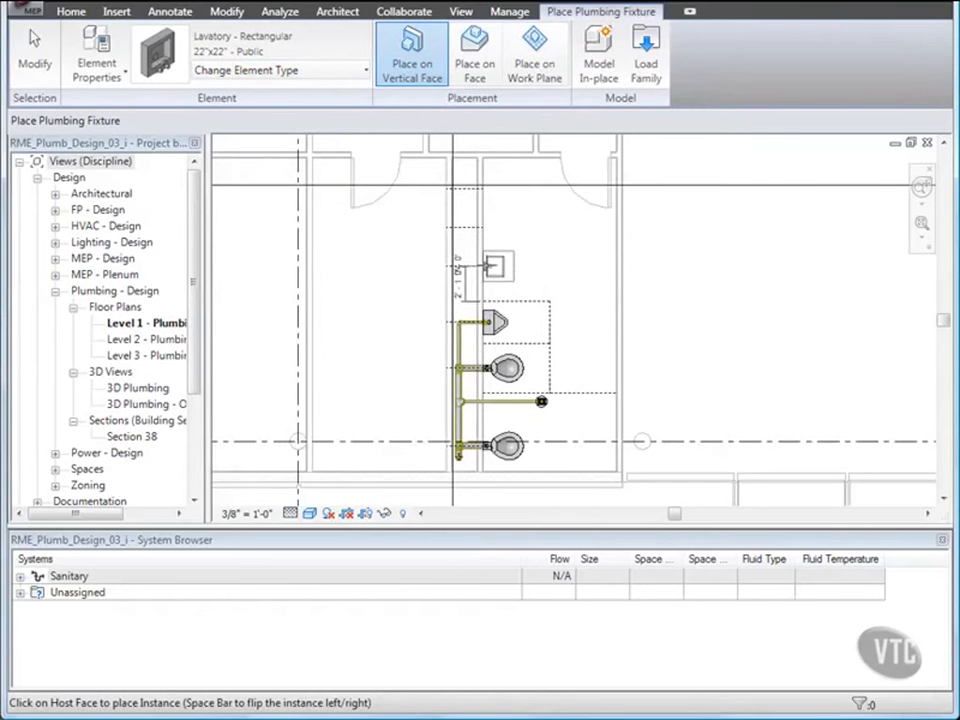
{"action": "left_click", "coordinate": [490, 265]}
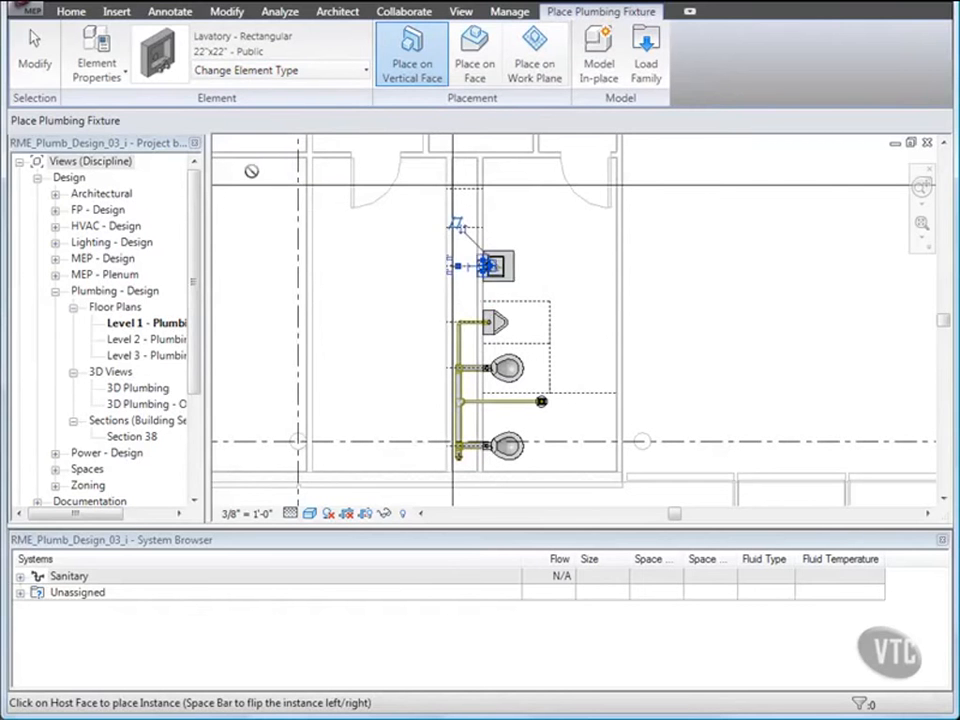
{"action": "left_click", "coordinate": [36, 66]}
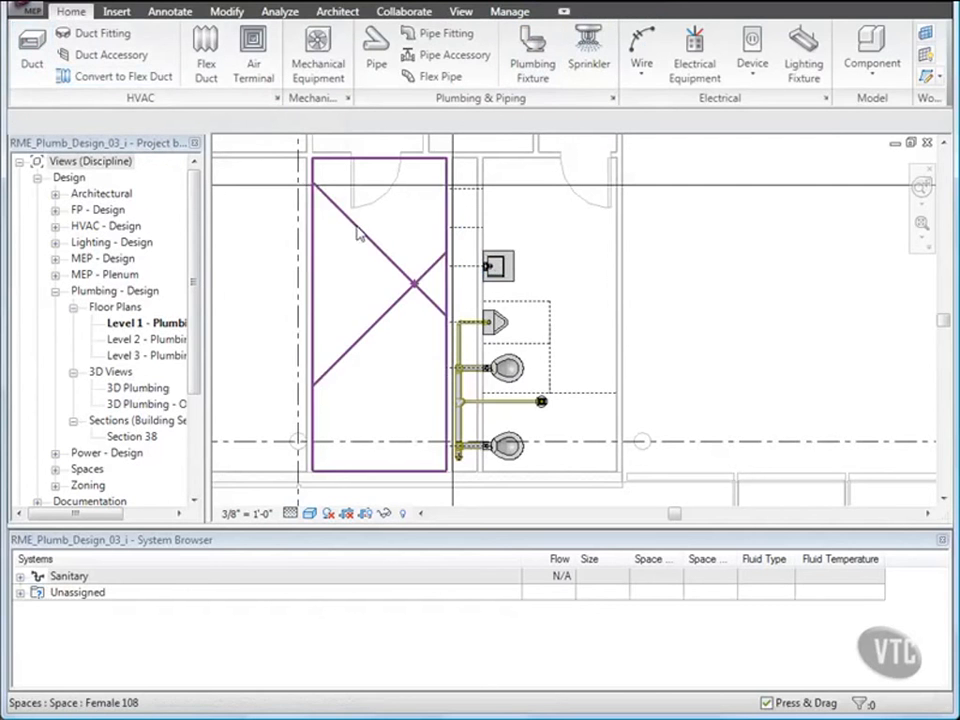
Step: Copy the lavatory along the chase wall to the two remaining dashed lines using the Multiple option, spacing the copies 2' 6" apart
{"action": "left_click", "coordinate": [512, 272]}
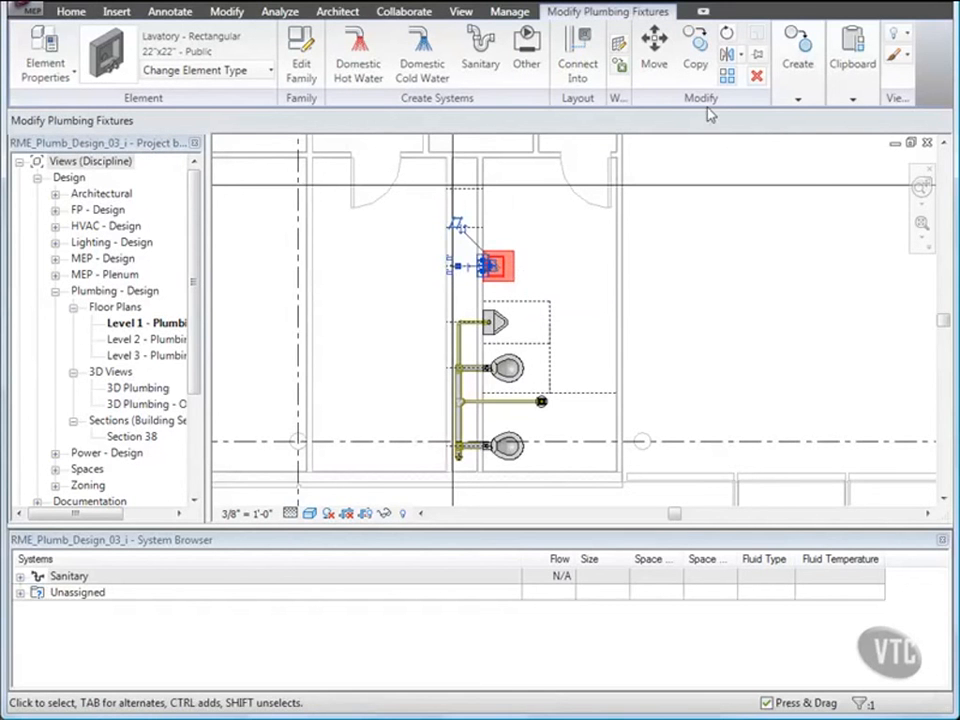
{"action": "left_click", "coordinate": [695, 58]}
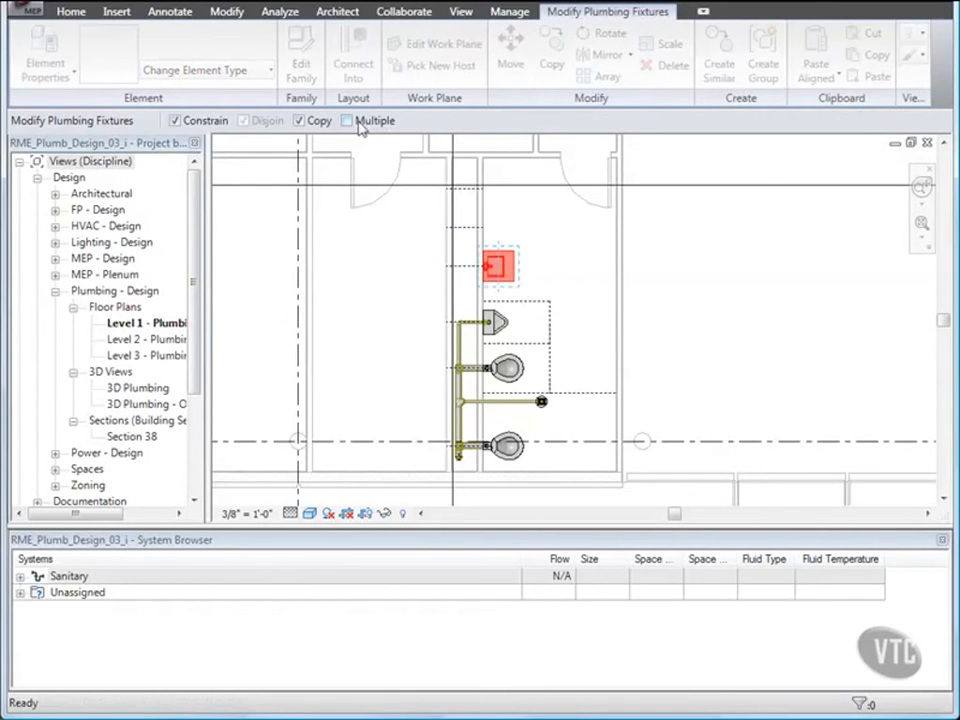
{"action": "left_click", "coordinate": [348, 121]}
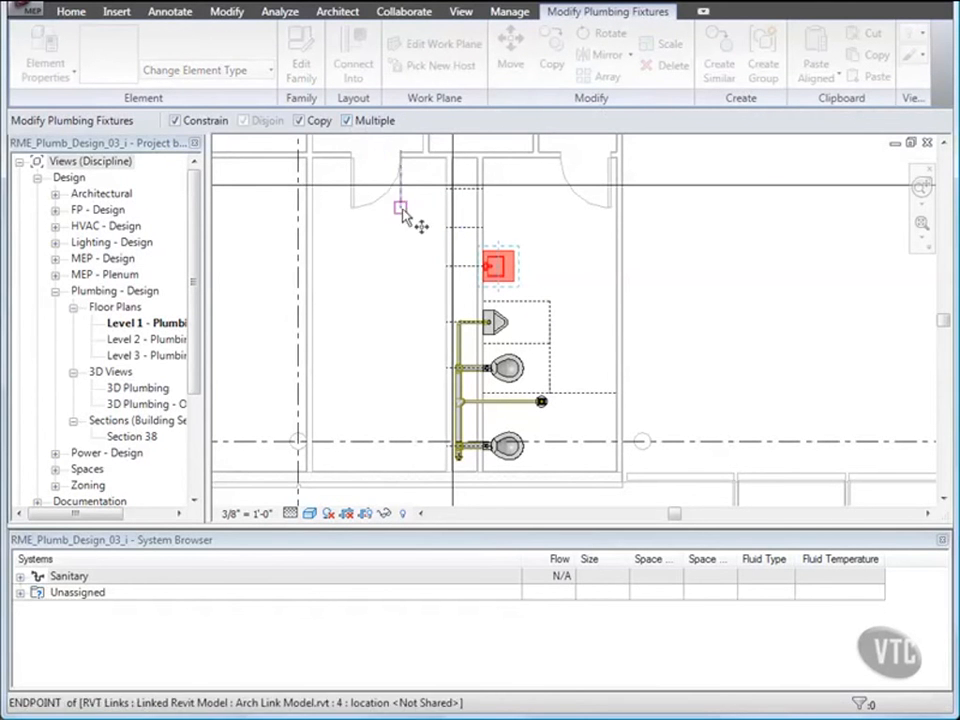
{"action": "left_click", "coordinate": [447, 266]}
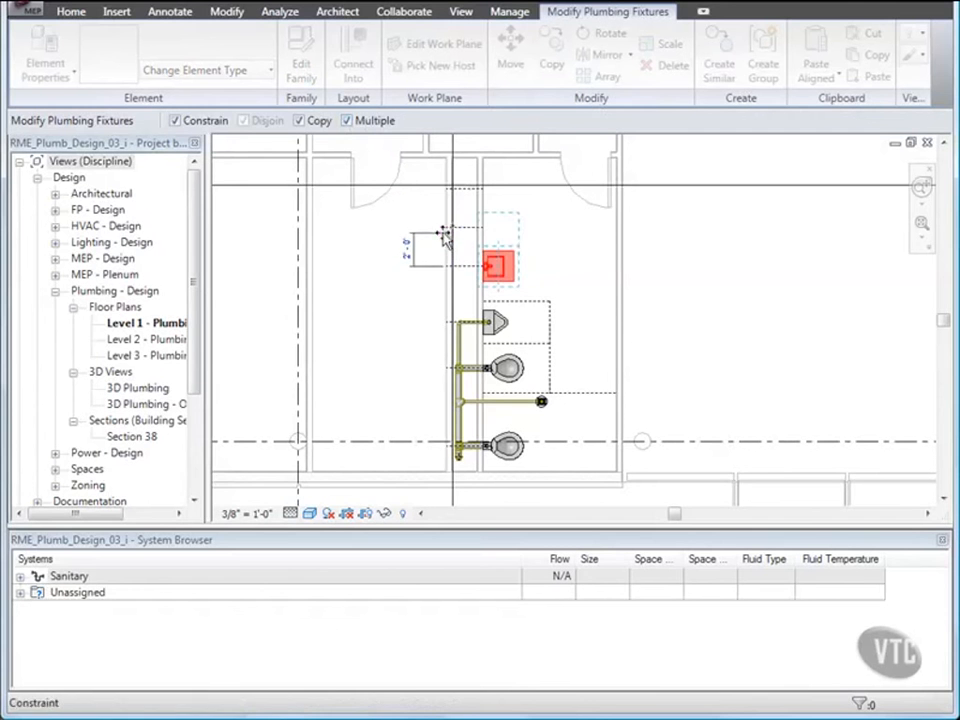
{"action": "left_click", "coordinate": [446, 228]}
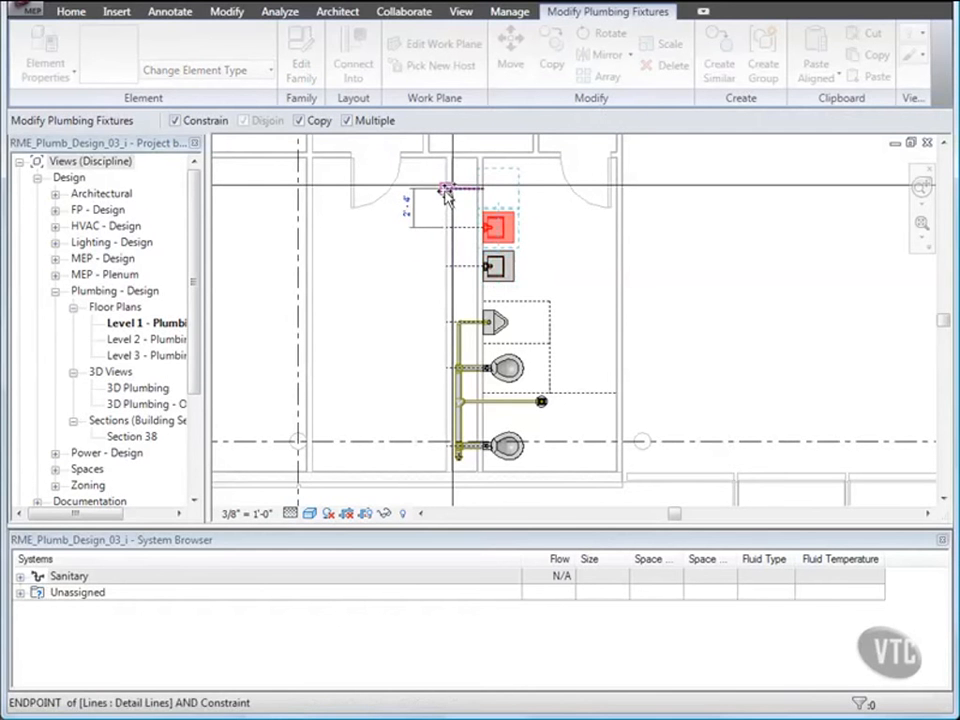
{"action": "left_click", "coordinate": [446, 189]}
{"action": "key", "text": "Escape"}
{"action": "key", "text": "Escape"}
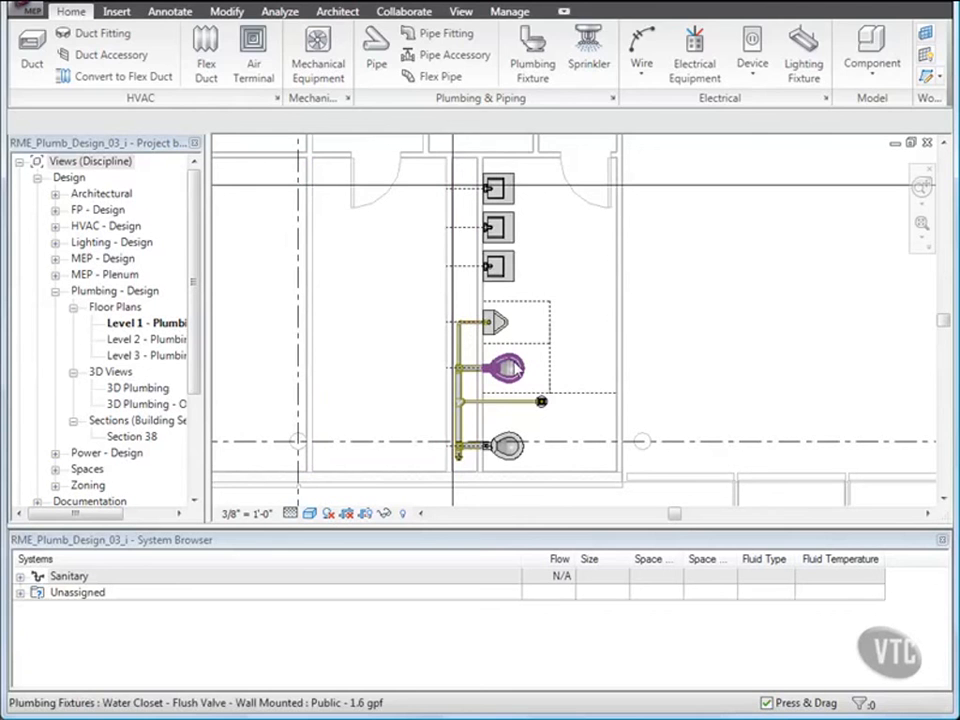
Step: Add the three new lavatories in Male 107 to the Sanitary 107 system and finish editing the system
{"action": "left_click", "coordinate": [512, 368]}
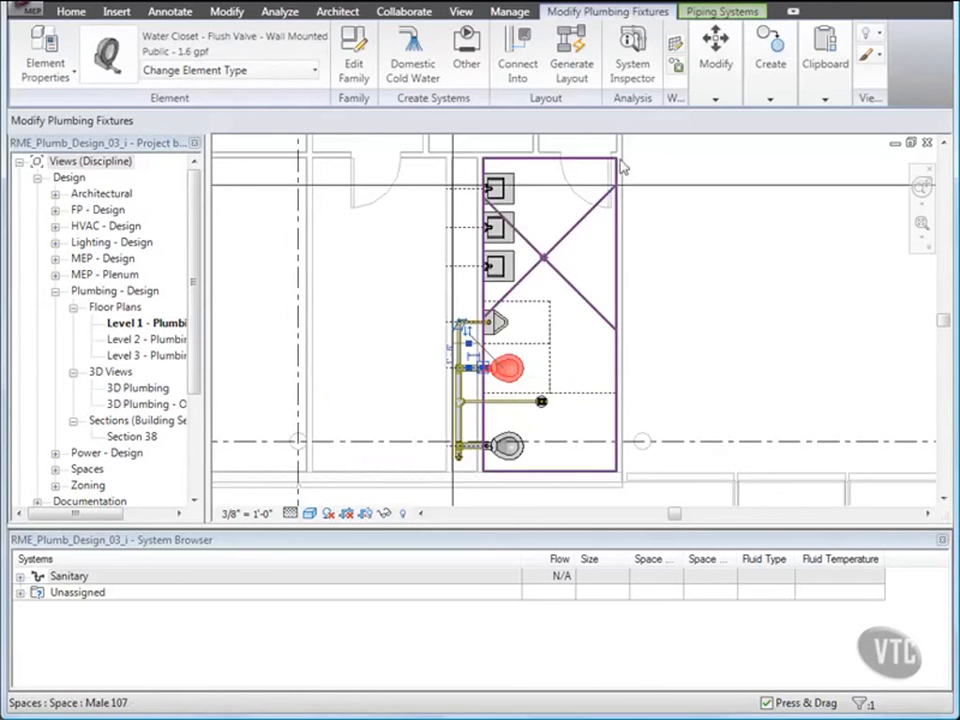
{"action": "left_click", "coordinate": [722, 11]}
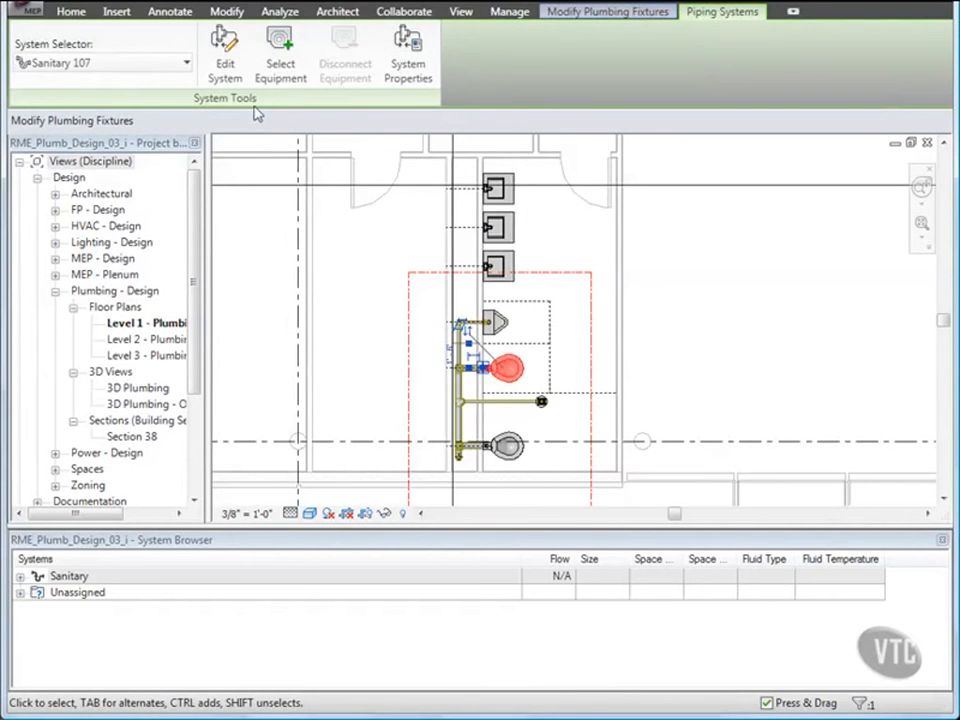
{"action": "left_click", "coordinate": [222, 70]}
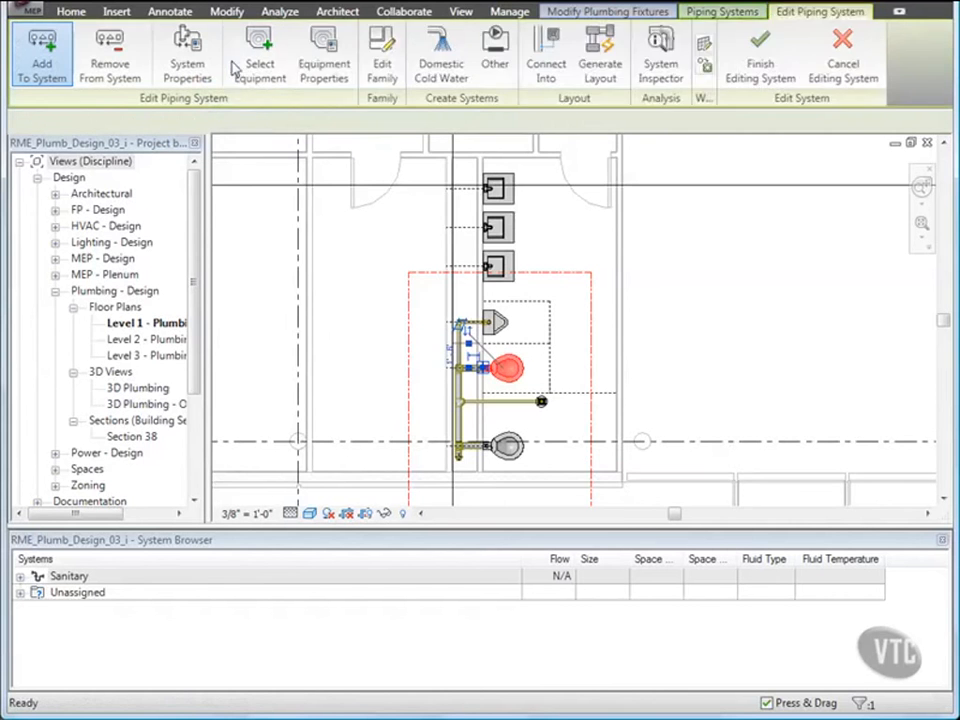
{"action": "left_click", "coordinate": [37, 66]}
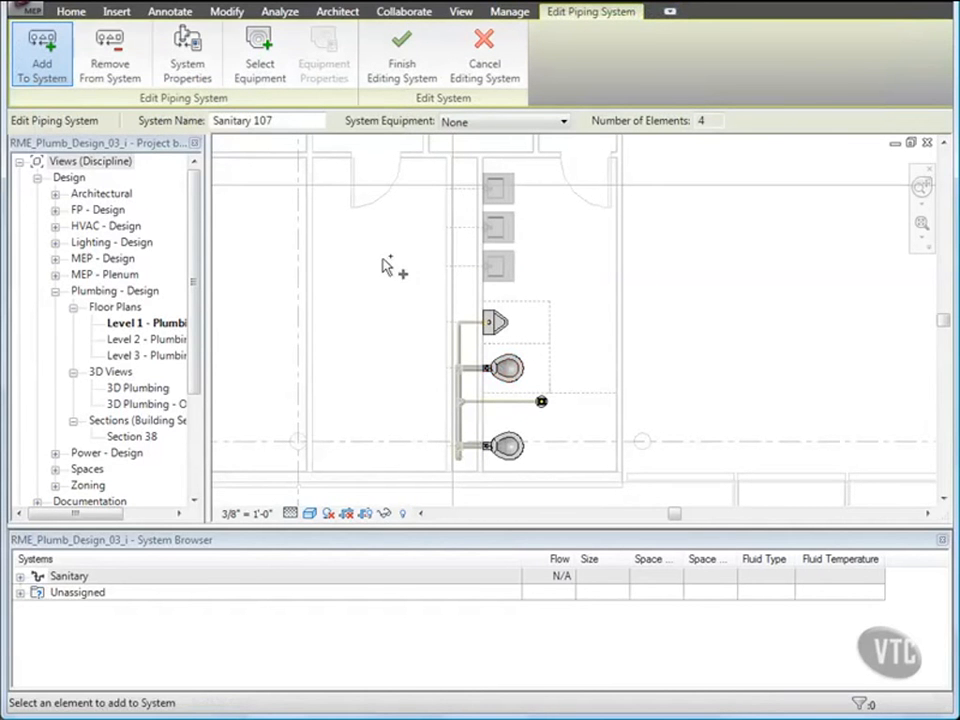
{"action": "left_click", "coordinate": [513, 208]}
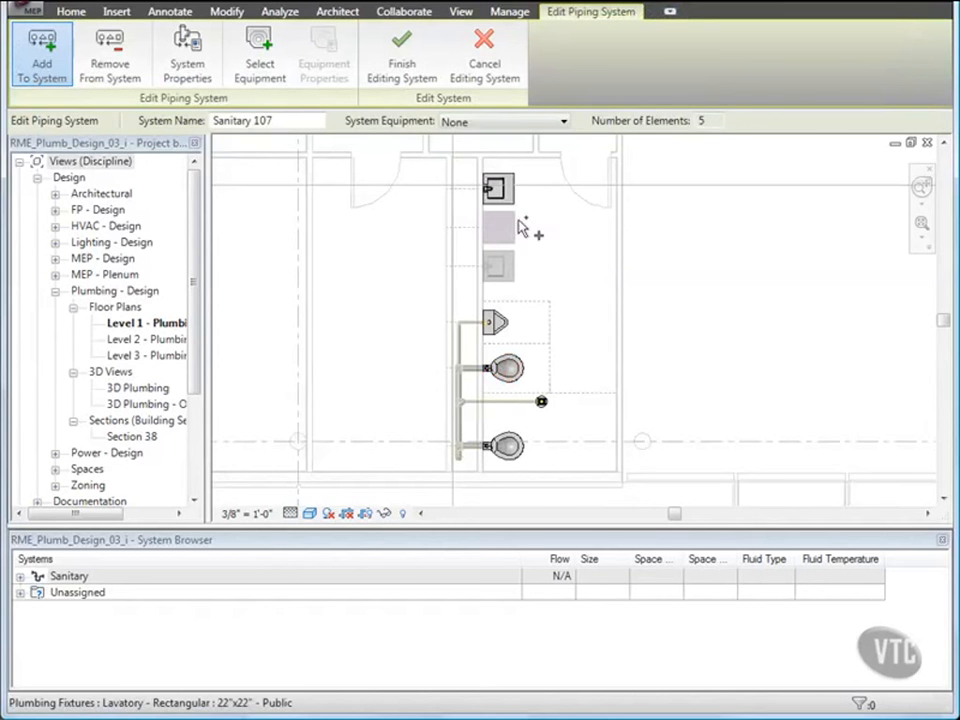
{"action": "left_click", "coordinate": [519, 232]}
{"action": "left_click", "coordinate": [517, 270]}
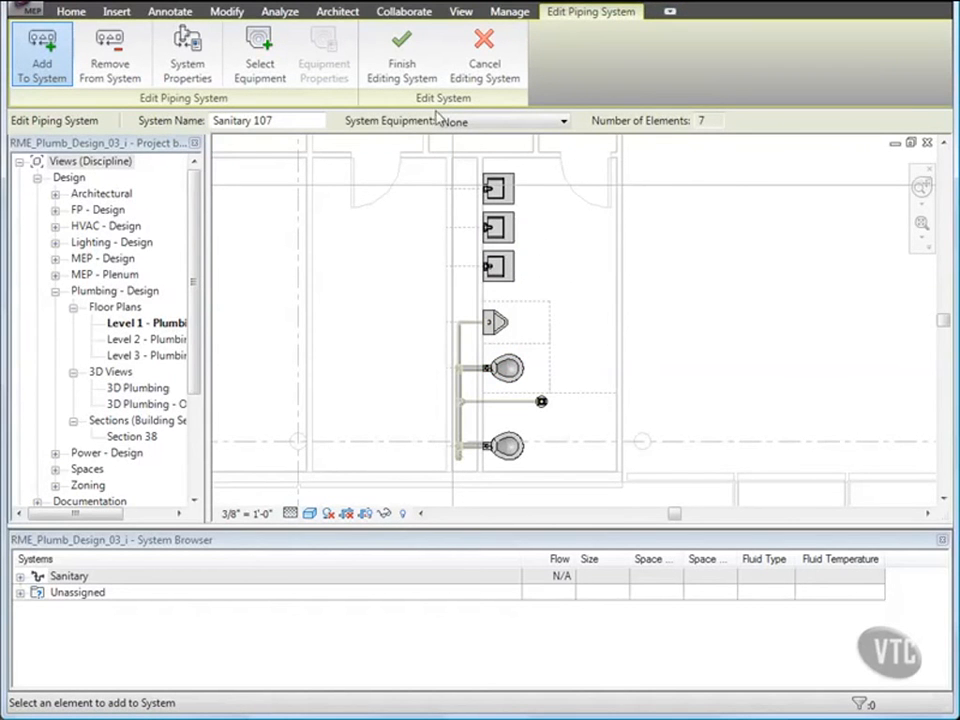
{"action": "left_click", "coordinate": [403, 66]}
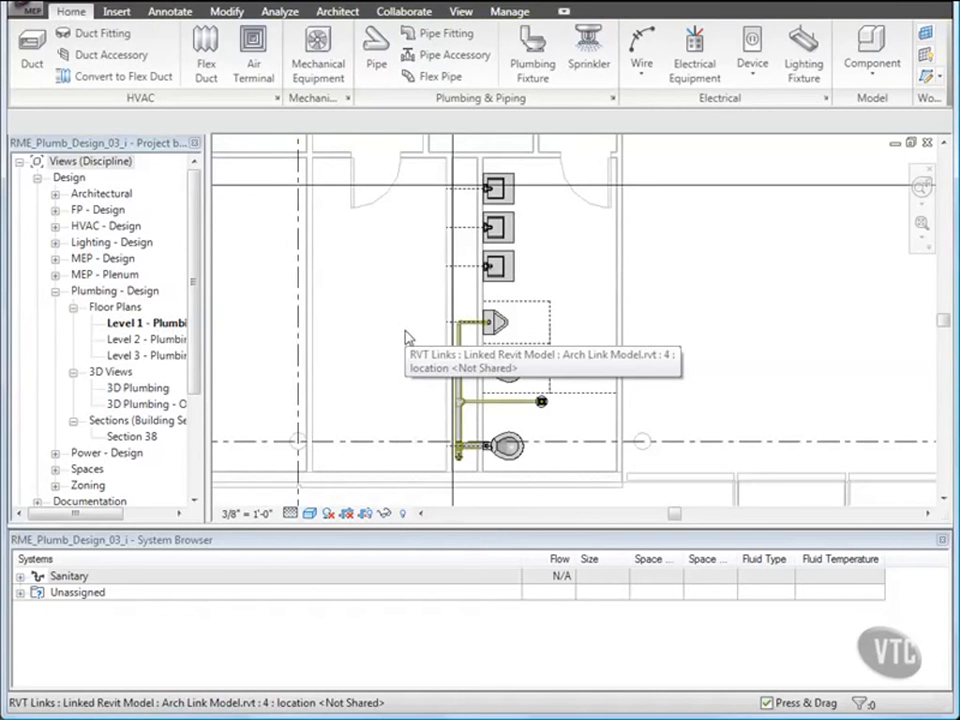
Step: Open the 3D Plumbing view and tile it beside the Level 1 plumbing floor plan
{"action": "double_click", "coordinate": [140, 389]}
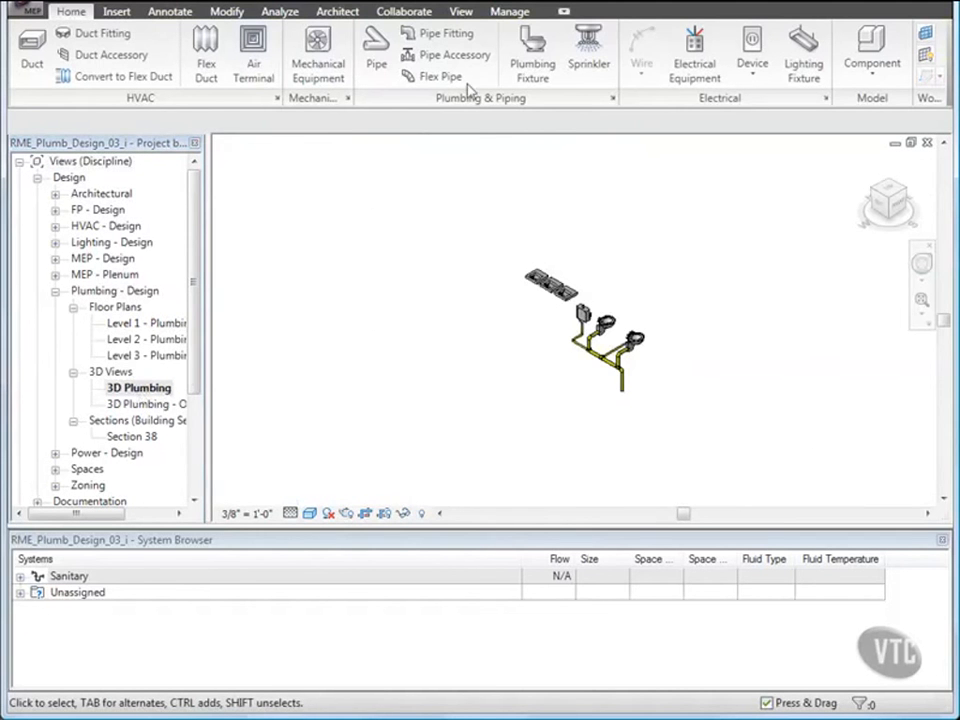
{"action": "left_click", "coordinate": [460, 11]}
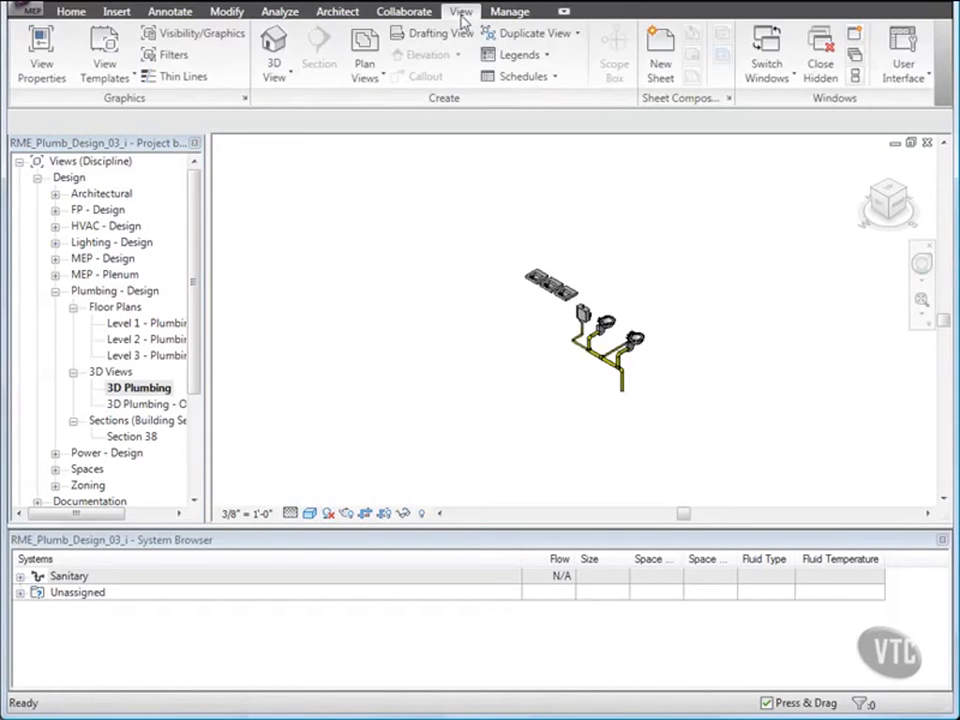
{"action": "left_click", "coordinate": [855, 75]}
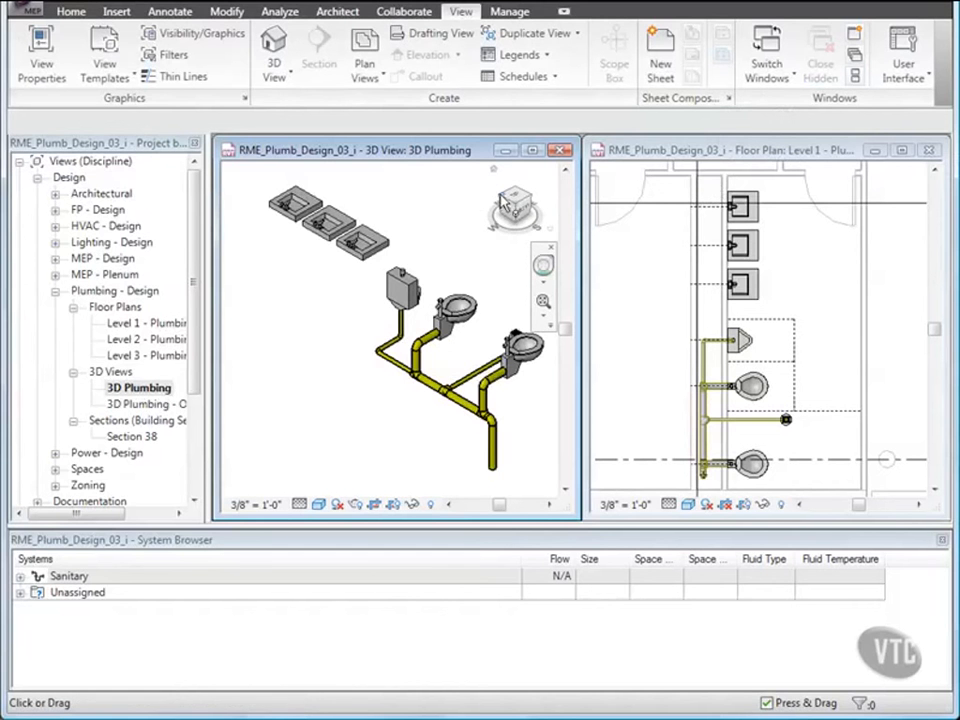
Step: Convert the bend where the urinal branch meets the sanitary main into a sanitary tee, and display the model with thin lines
{"action": "left_click_drag", "start_coordinate": [505, 205], "coordinate": [435, 212]}
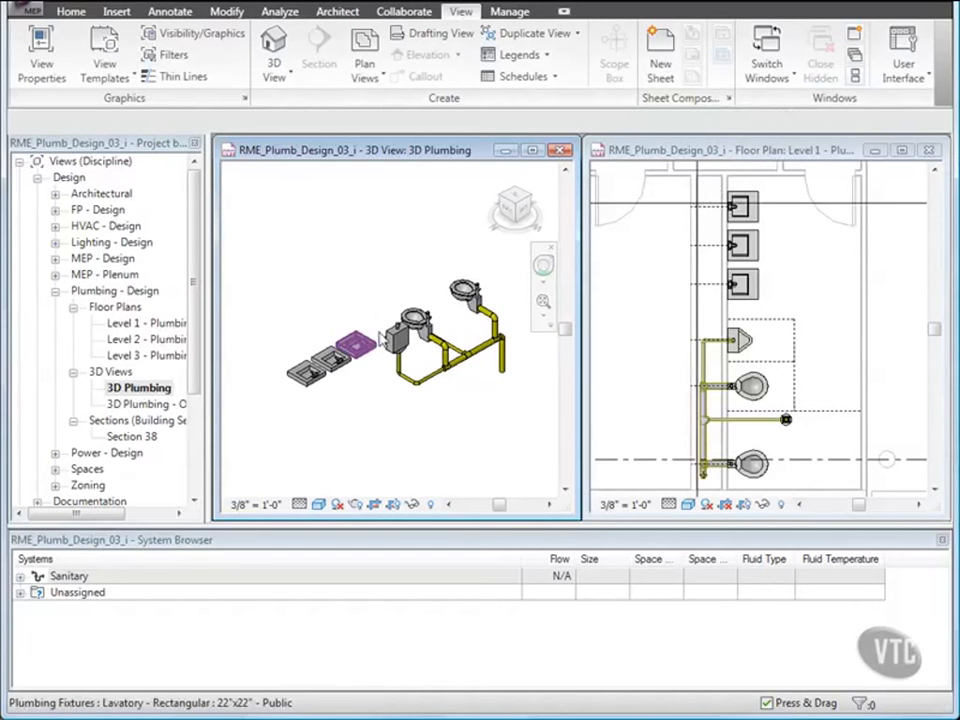
{"action": "right_click", "coordinate": [340, 258]}
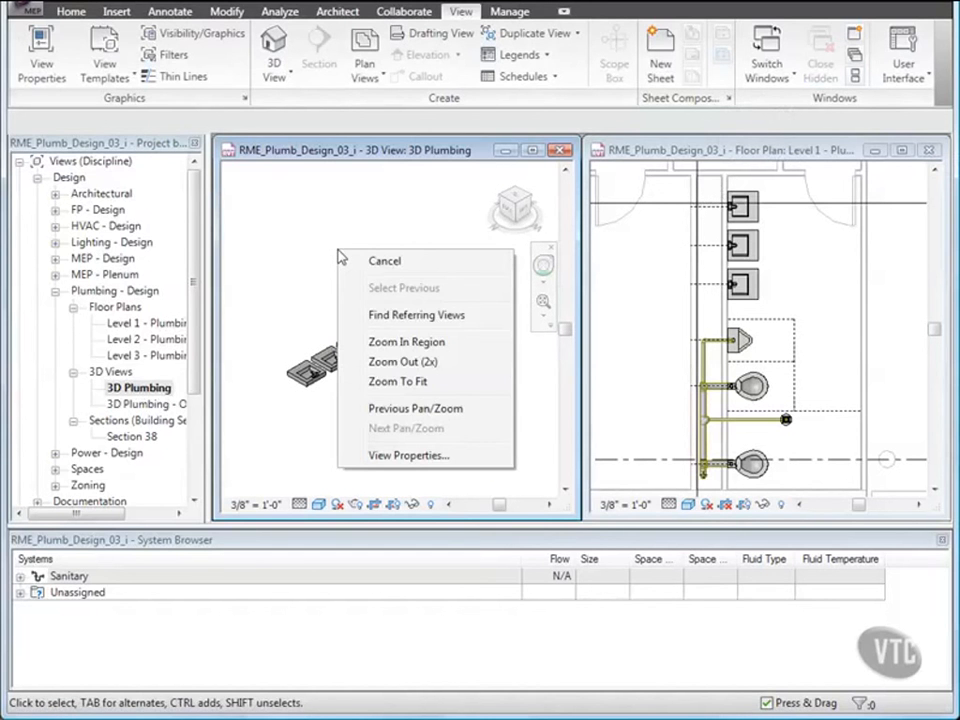
{"action": "left_click", "coordinate": [394, 344]}
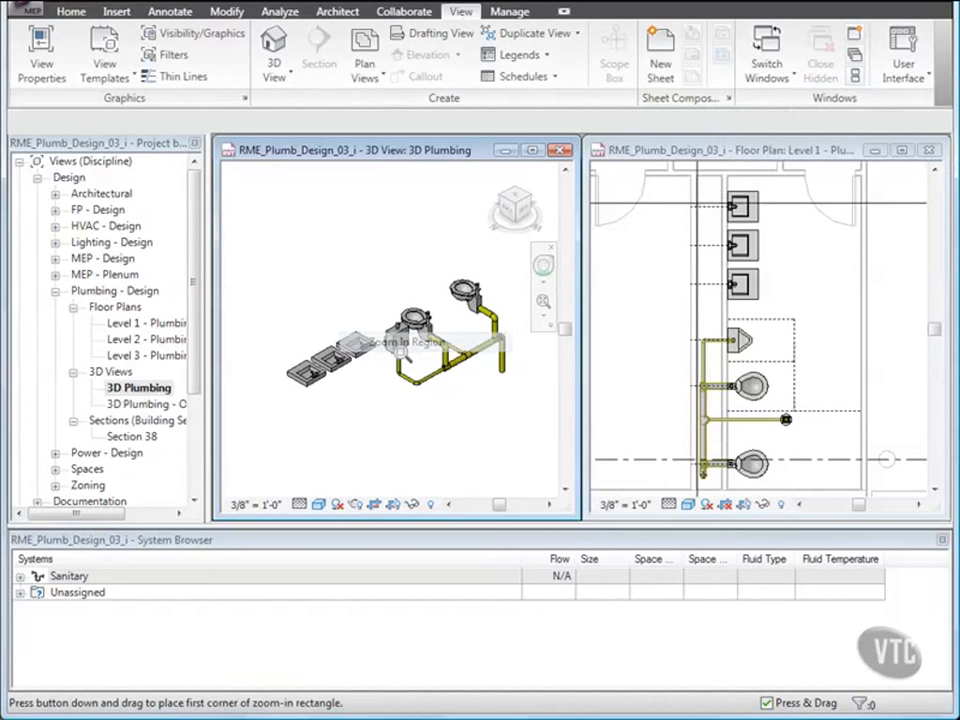
{"action": "left_click_drag", "start_coordinate": [399, 372], "coordinate": [430, 382]}
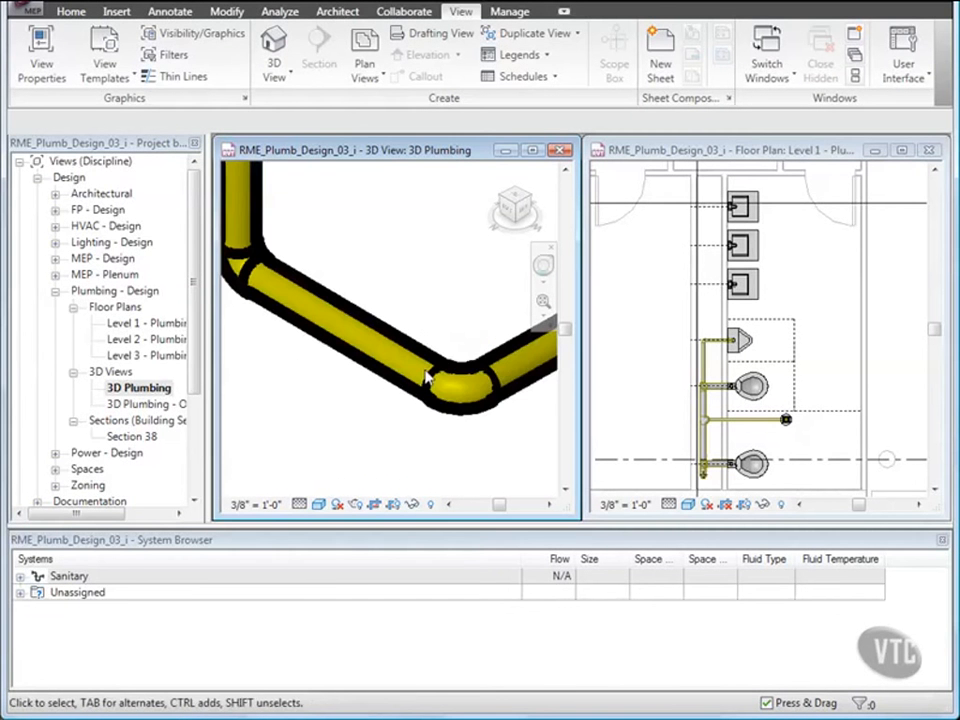
{"action": "left_click", "coordinate": [459, 416]}
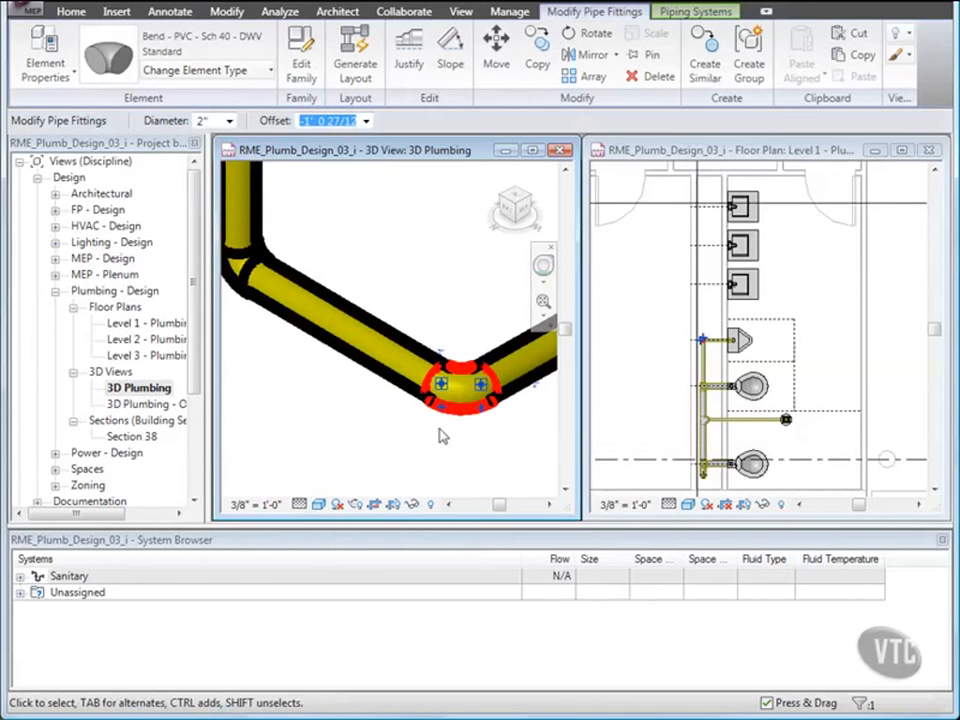
{"action": "middle_click_drag", "start_coordinate": [443, 435], "coordinate": [369, 371]}
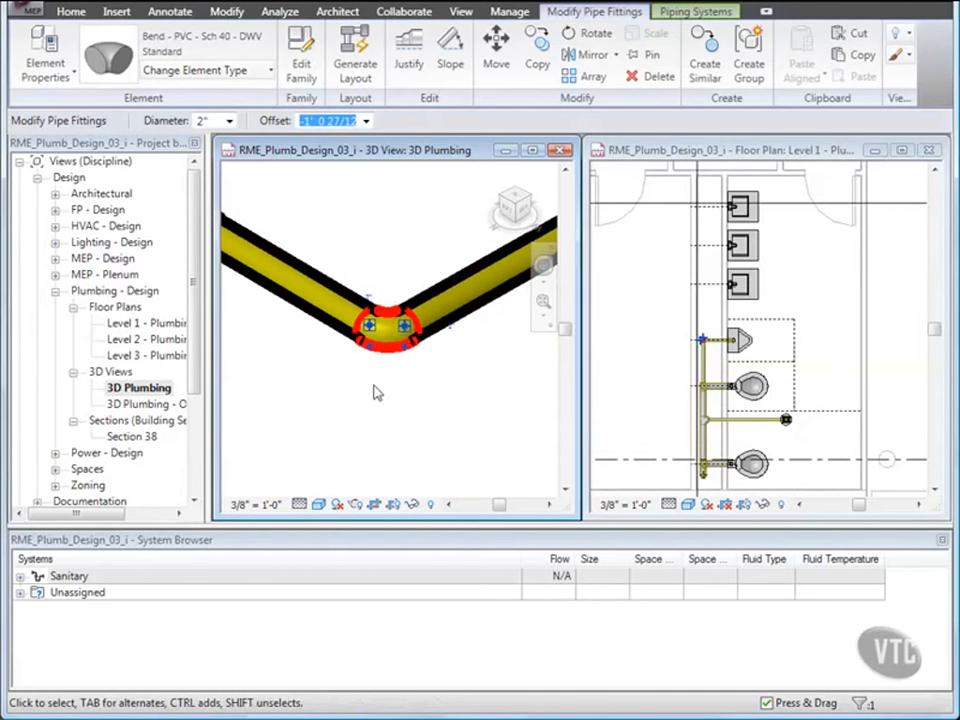
{"action": "left_click", "coordinate": [370, 350]}
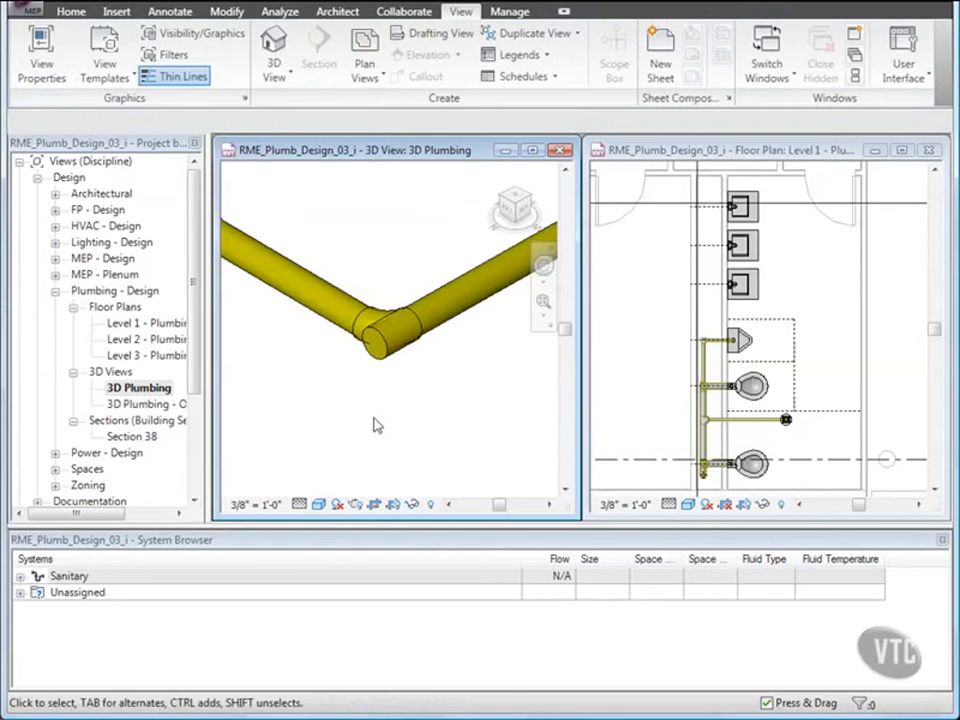
{"action": "left_click", "coordinate": [388, 366]}
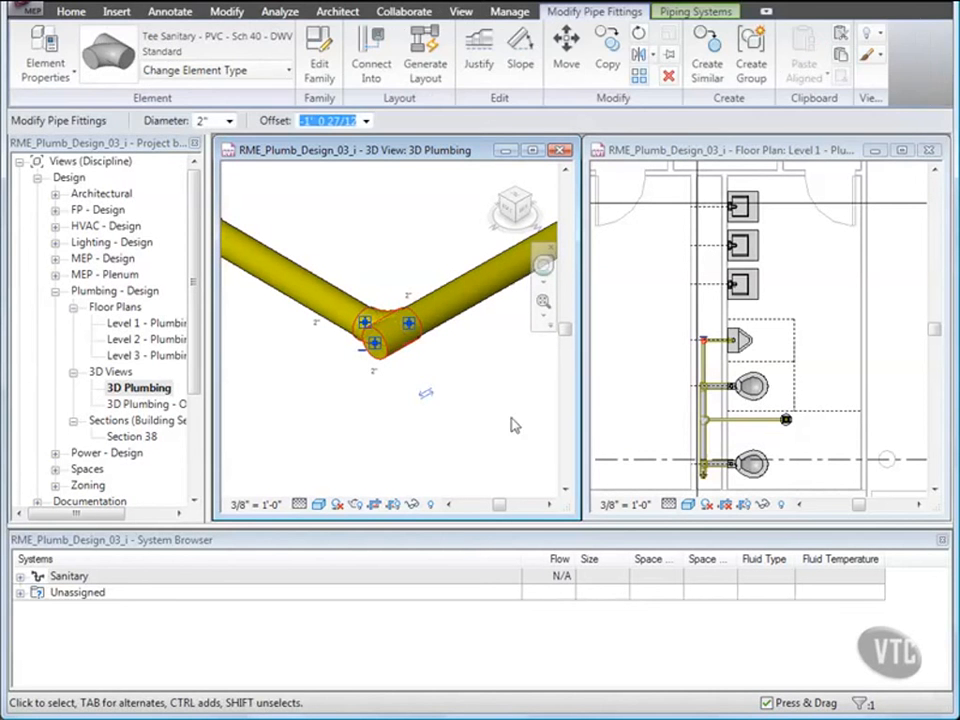
Step: In the floor plan, draw a 2" pipe from the tee's open end to the middle lavatory's dashed line, sloped 1/8" / 12" with Automatically Connect off
{"action": "left_click", "coordinate": [678, 150]}
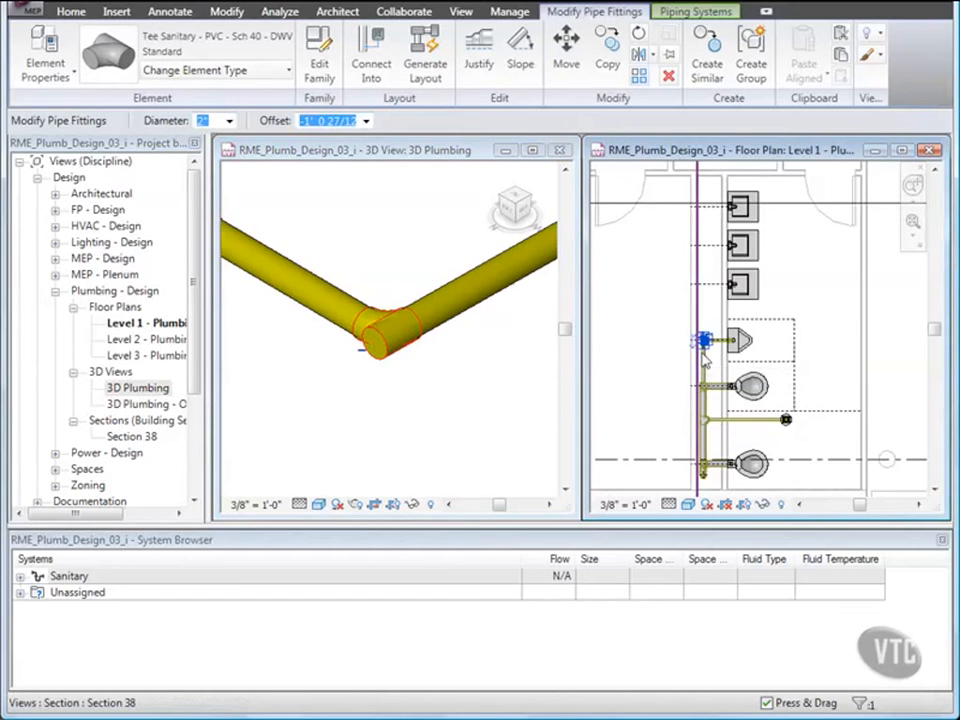
{"action": "scroll", "coordinate": [703, 357], "scroll_direction": "up", "scroll_amount": 5}
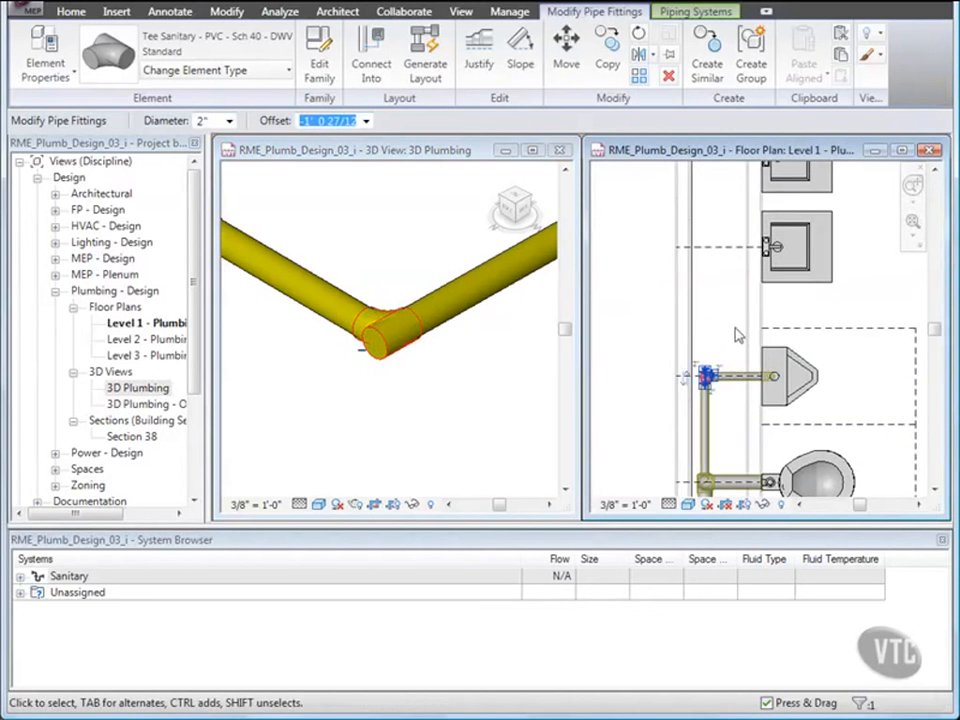
{"action": "right_click", "coordinate": [697, 347]}
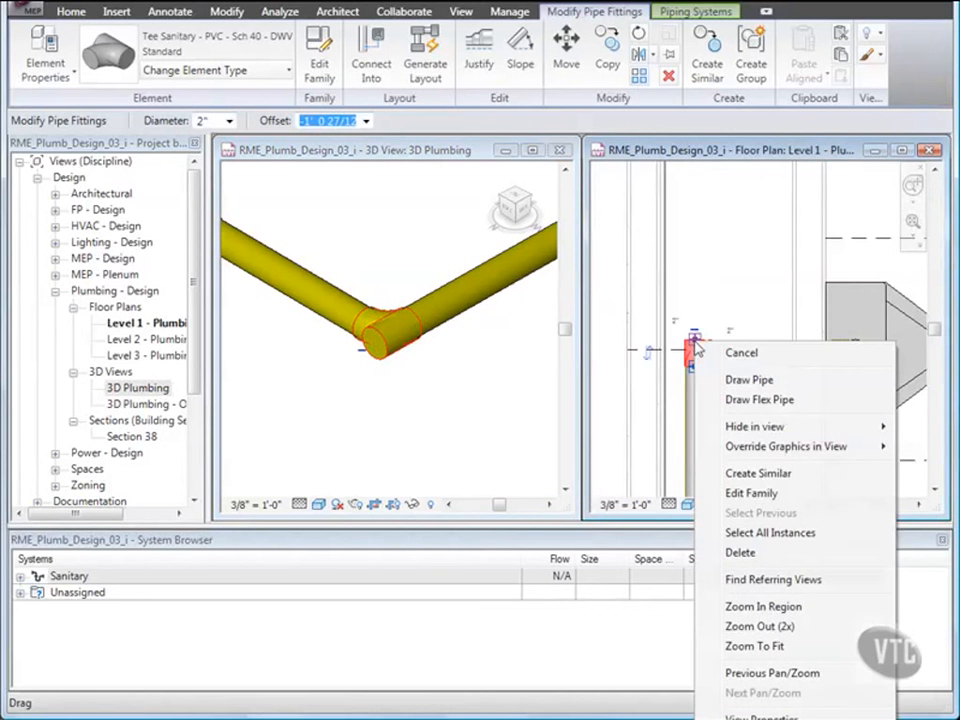
{"action": "left_click", "coordinate": [705, 384]}
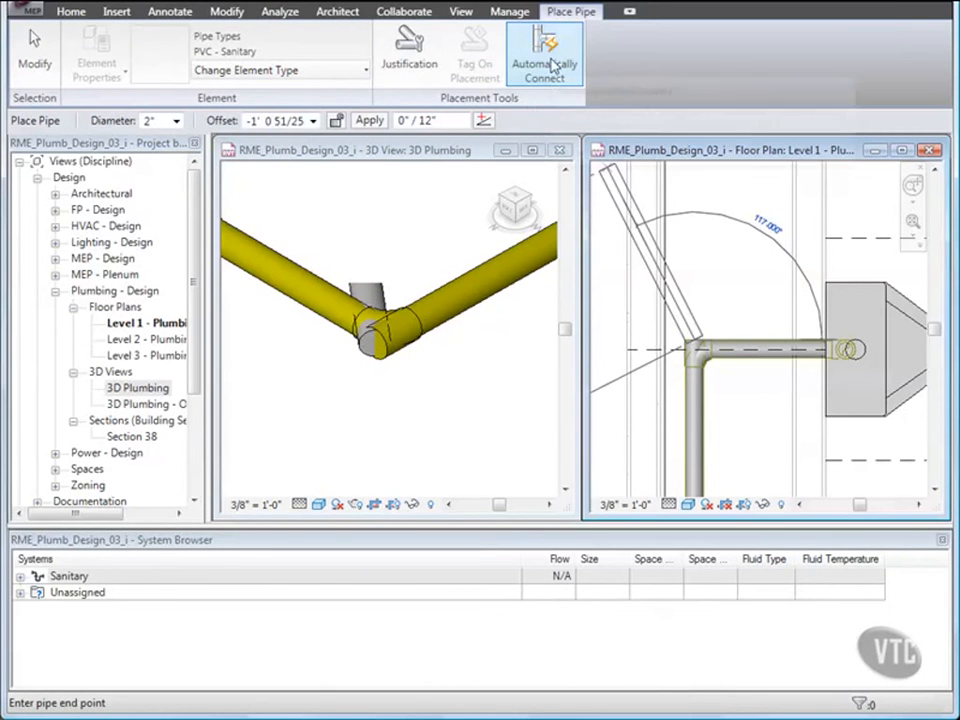
{"action": "left_click", "coordinate": [551, 62]}
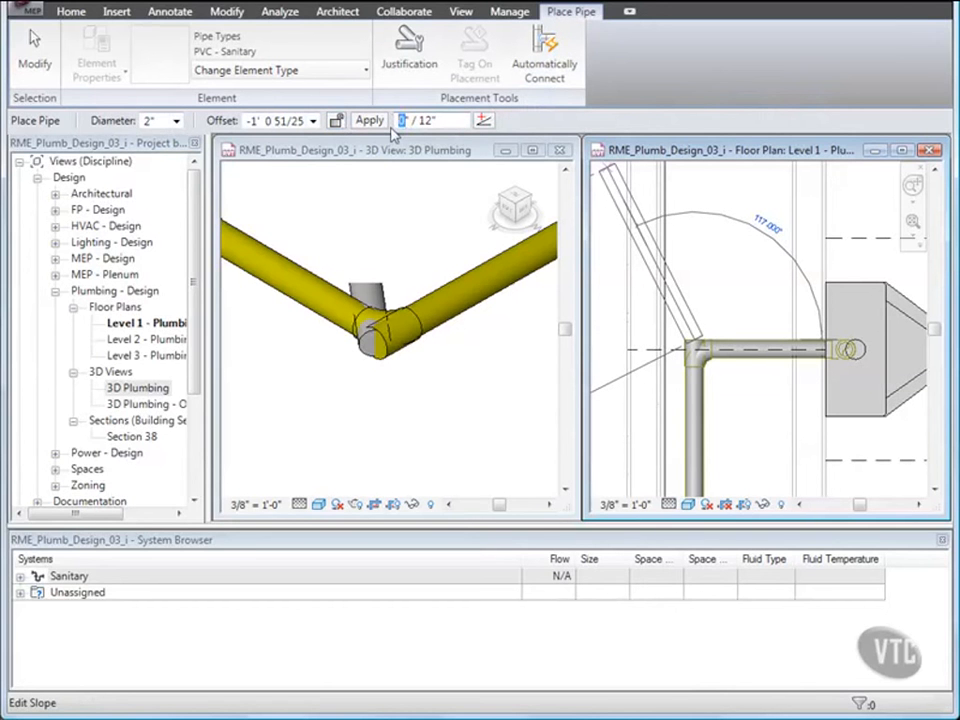
{"action": "type", "text": "1/8"}
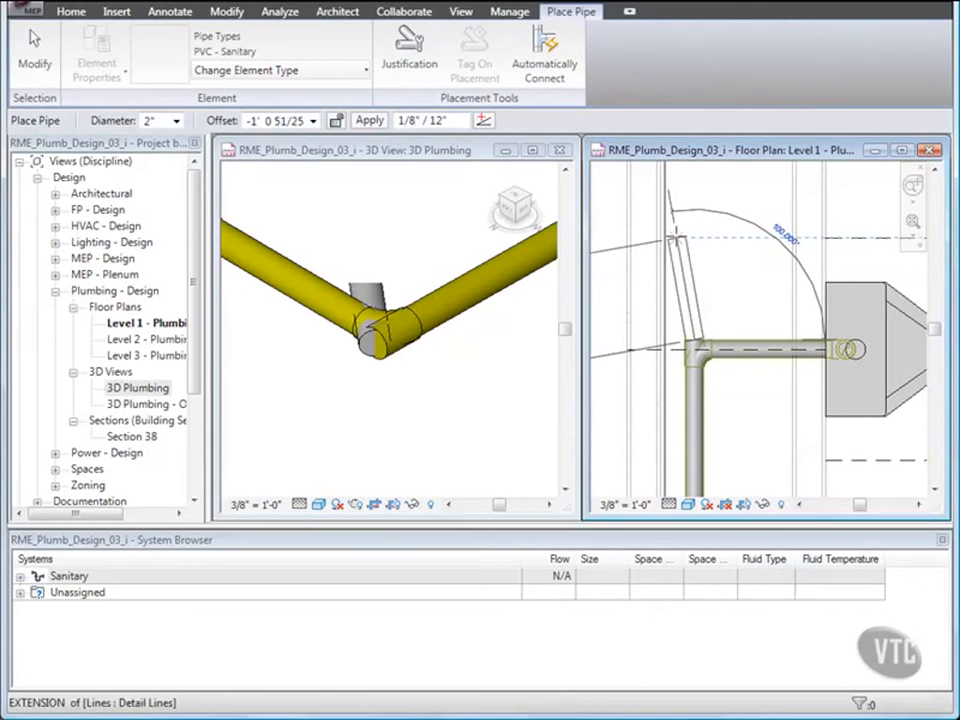
{"action": "scroll", "coordinate": [672, 236], "scroll_direction": "down", "scroll_amount": 1}
{"action": "scroll", "coordinate": [672, 236], "scroll_direction": "down", "scroll_amount": 3}
{"action": "middle_click_drag", "start_coordinate": [692, 225], "coordinate": [712, 330]}
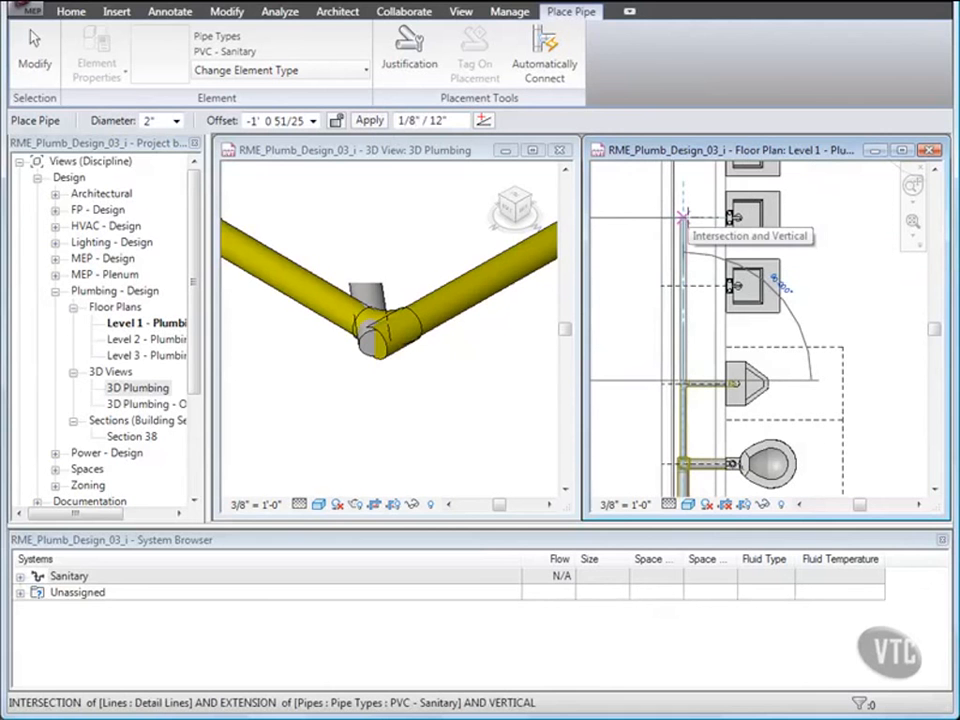
{"action": "left_click", "coordinate": [683, 216]}
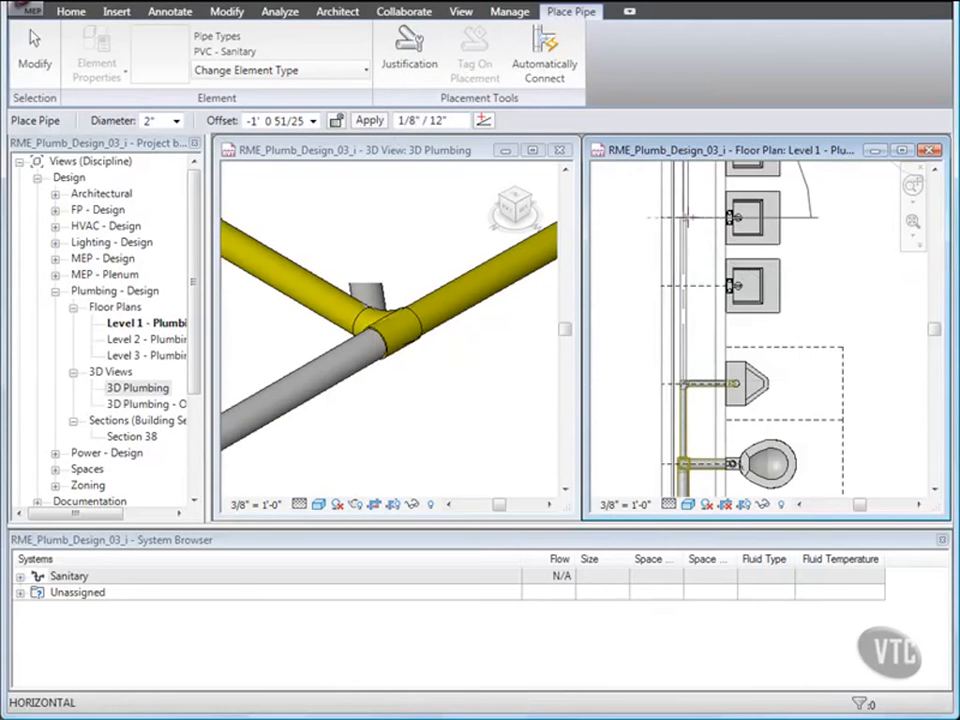
{"action": "left_click", "coordinate": [686, 214]}
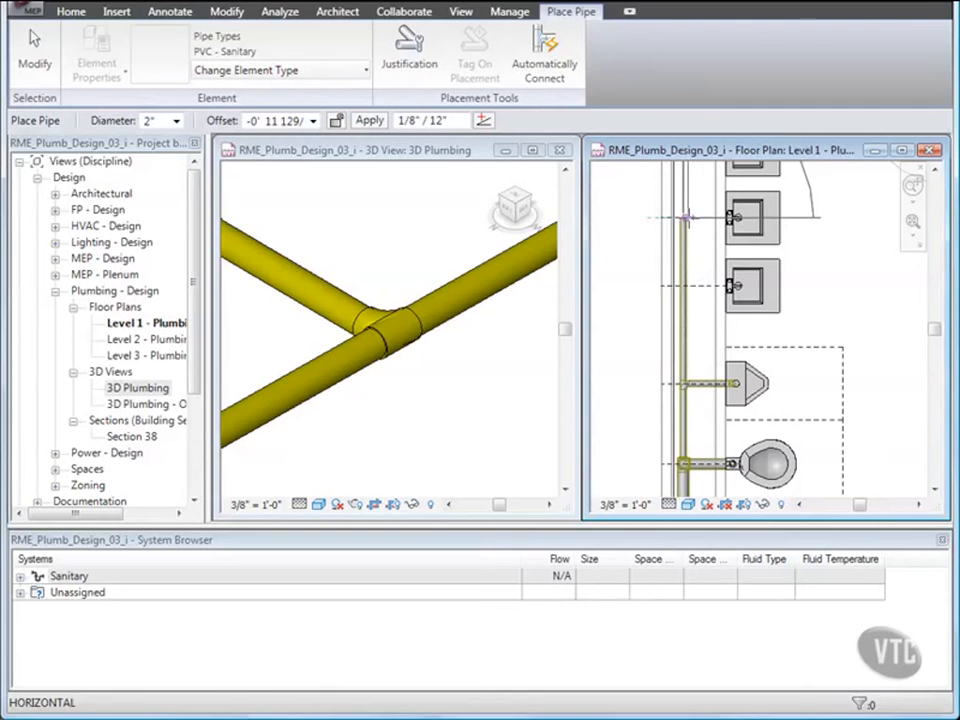
Step: Apply a 2' 6" offset at the end of the new pipe to create a vertical riser, and finish placing pipe
{"action": "left_click", "coordinate": [260, 120]}
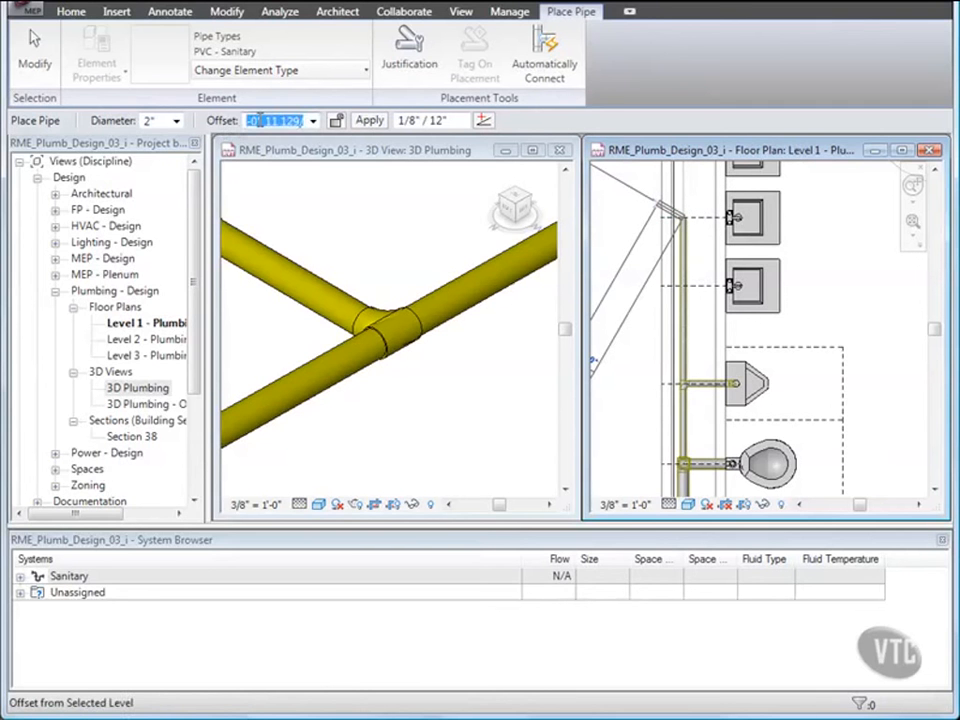
{"action": "type", "text": "2' 6"}
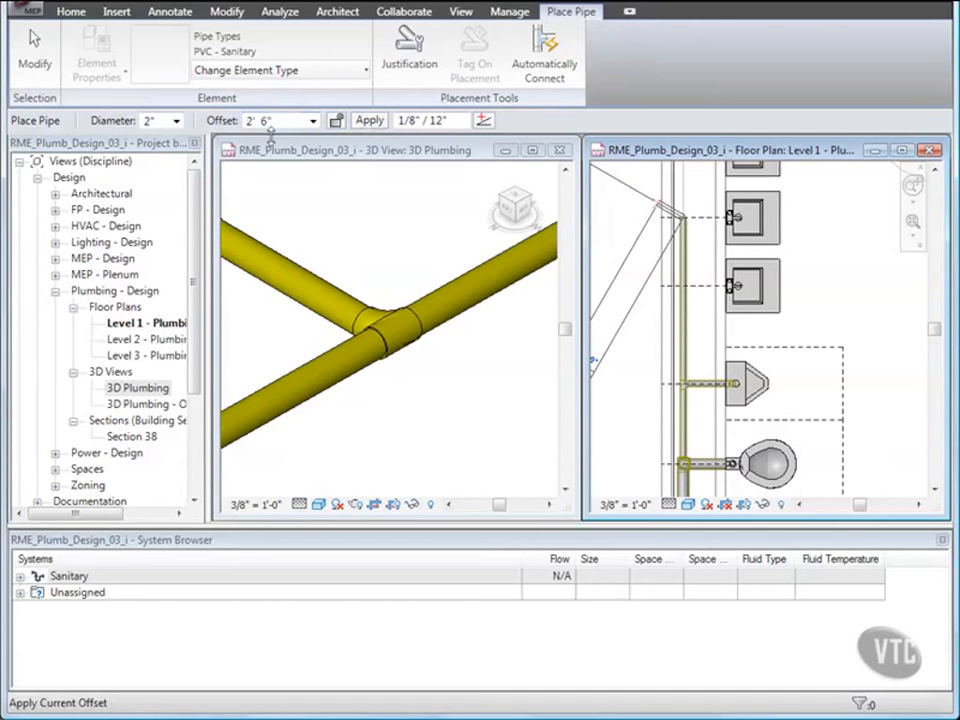
{"action": "left_click", "coordinate": [40, 66]}
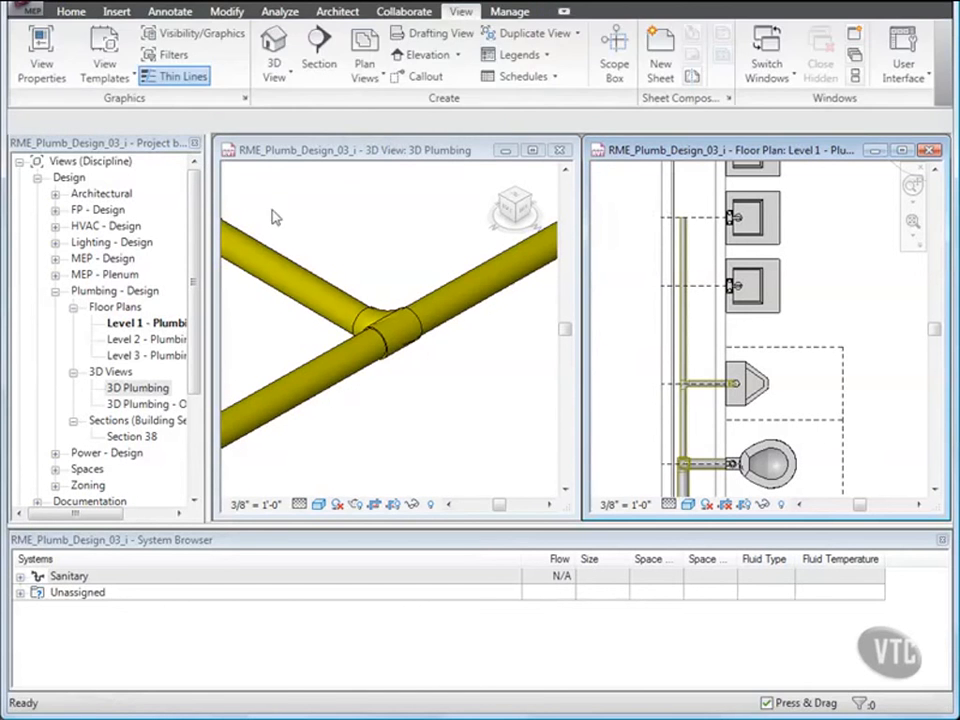
Step: Place a standard Wye 45 Deg Double - PVC - Sch 40 - DWV fitting at the midpoint of the vertical riser in the 3D view
{"action": "left_click", "coordinate": [72, 12]}
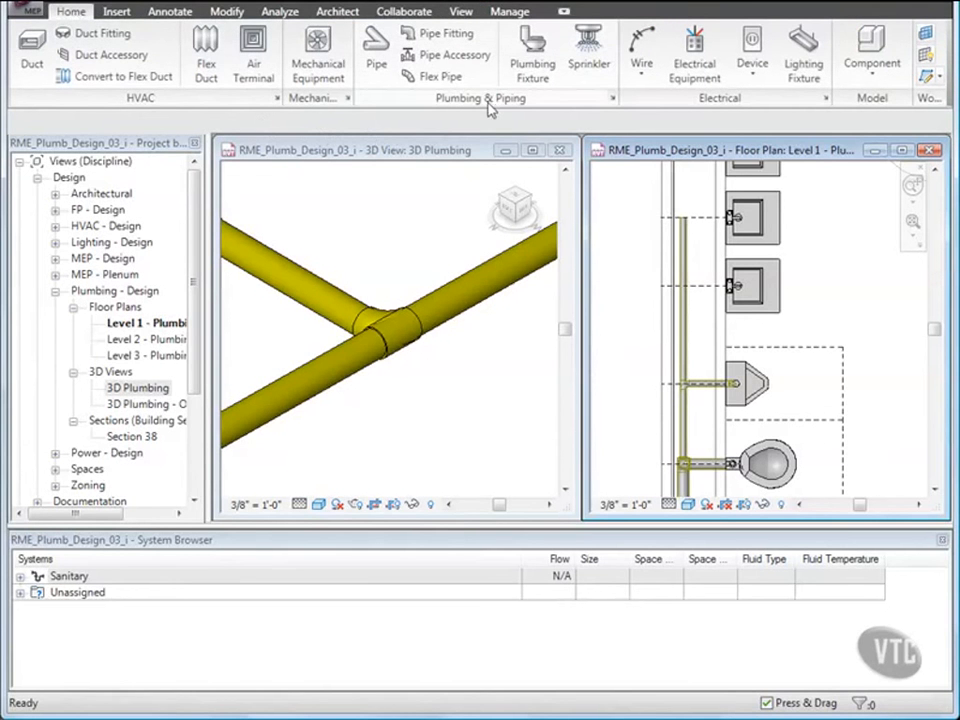
{"action": "left_click", "coordinate": [443, 36]}
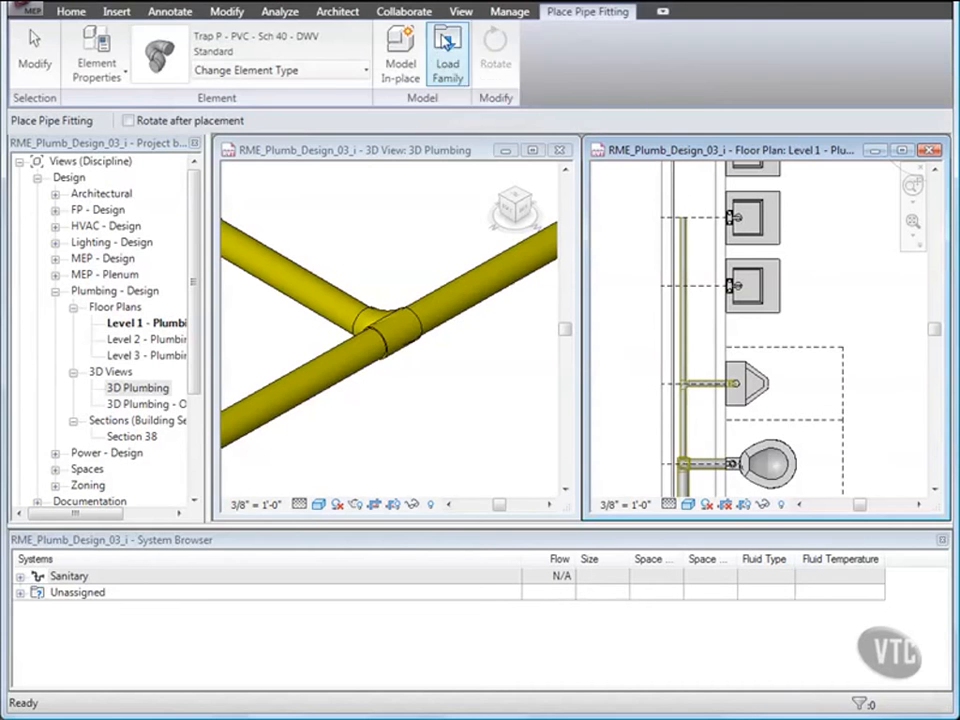
{"action": "left_click", "coordinate": [362, 72]}
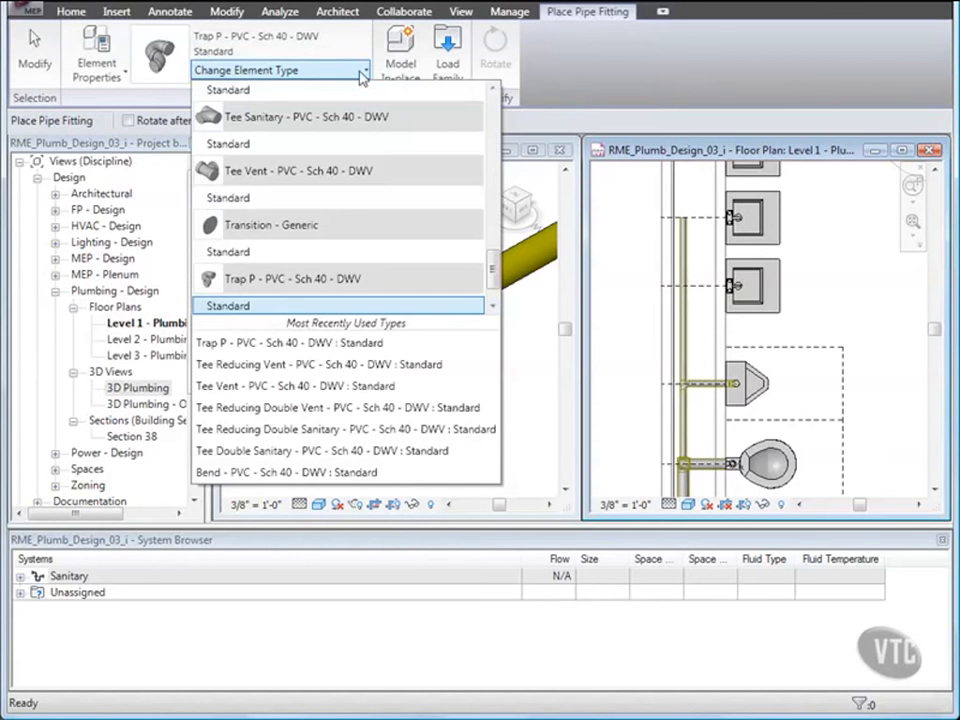
{"action": "scroll", "coordinate": [335, 229], "scroll_direction": "down", "scroll_amount": 1}
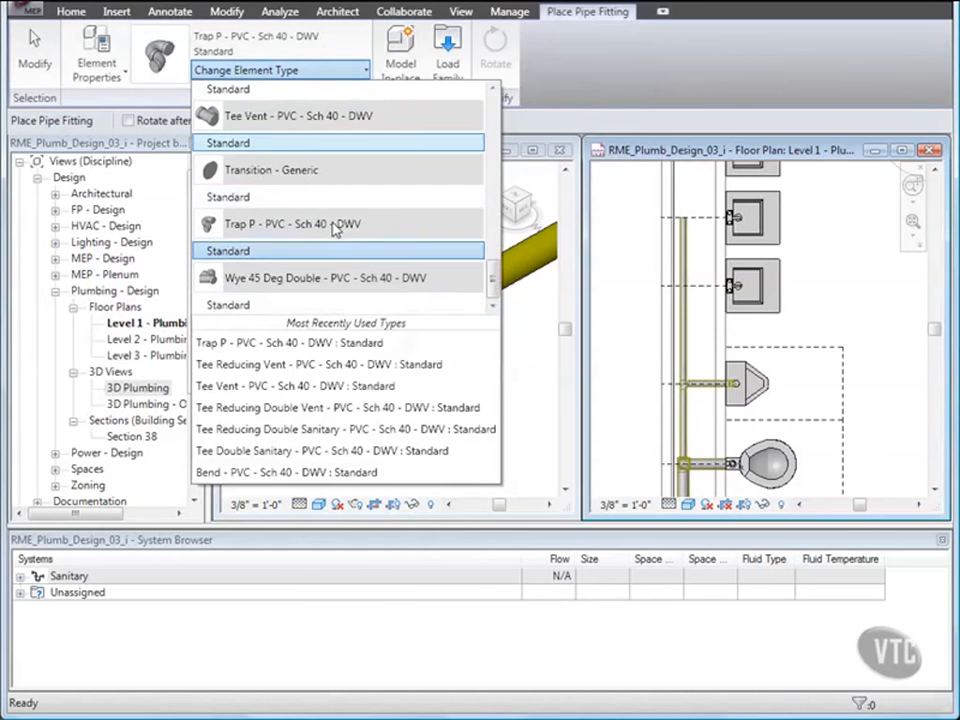
{"action": "mouse_move", "coordinate": [343, 289]}
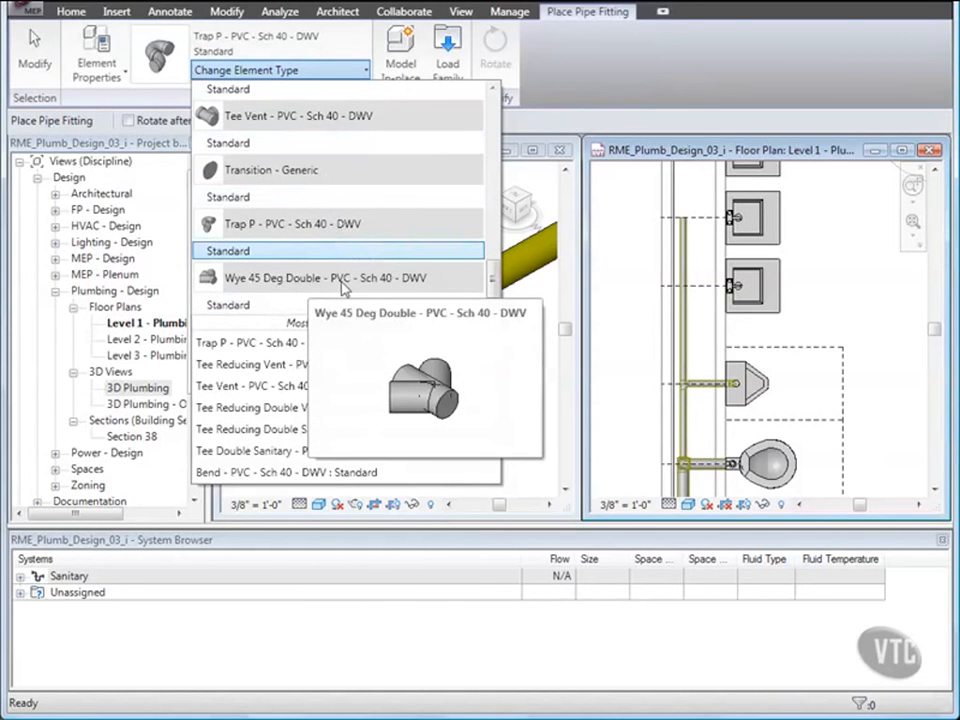
{"action": "left_click", "coordinate": [253, 307]}
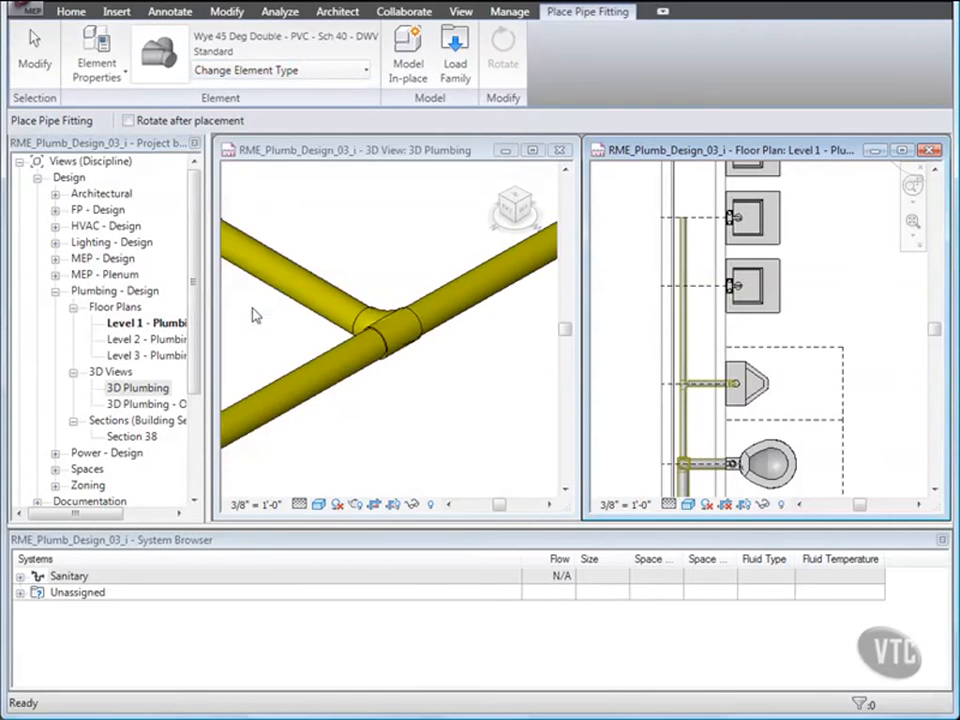
{"action": "left_click", "coordinate": [366, 160]}
{"action": "scroll", "coordinate": [320, 210], "scroll_direction": "down", "scroll_amount": 4}
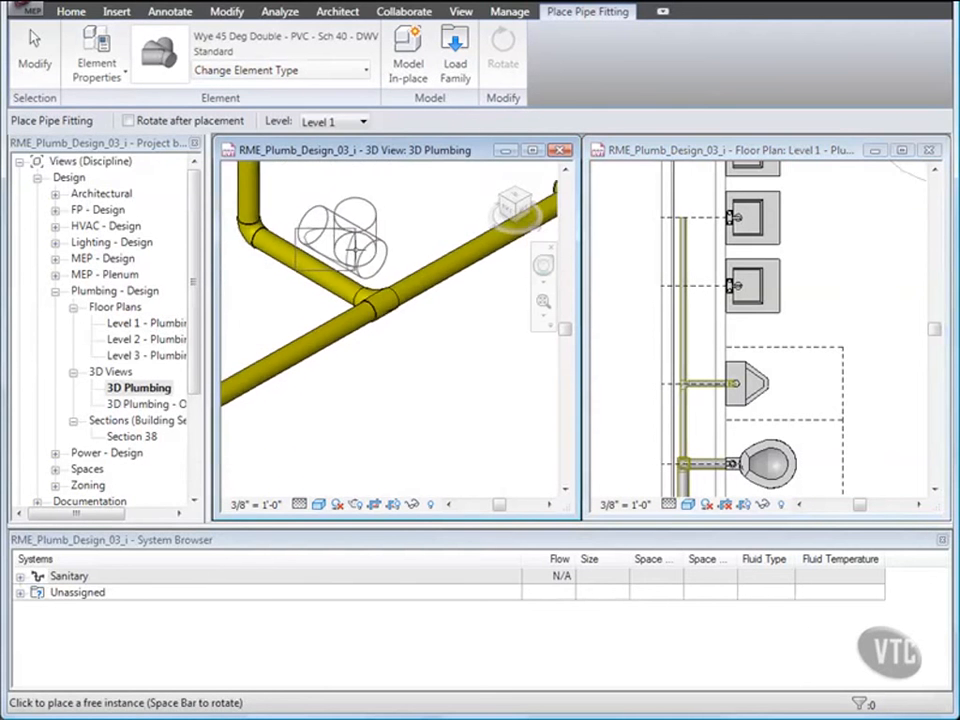
{"action": "scroll", "coordinate": [350, 238], "scroll_direction": "down", "scroll_amount": 2}
{"action": "middle_click_drag", "start_coordinate": [350, 237], "coordinate": [375, 287]}
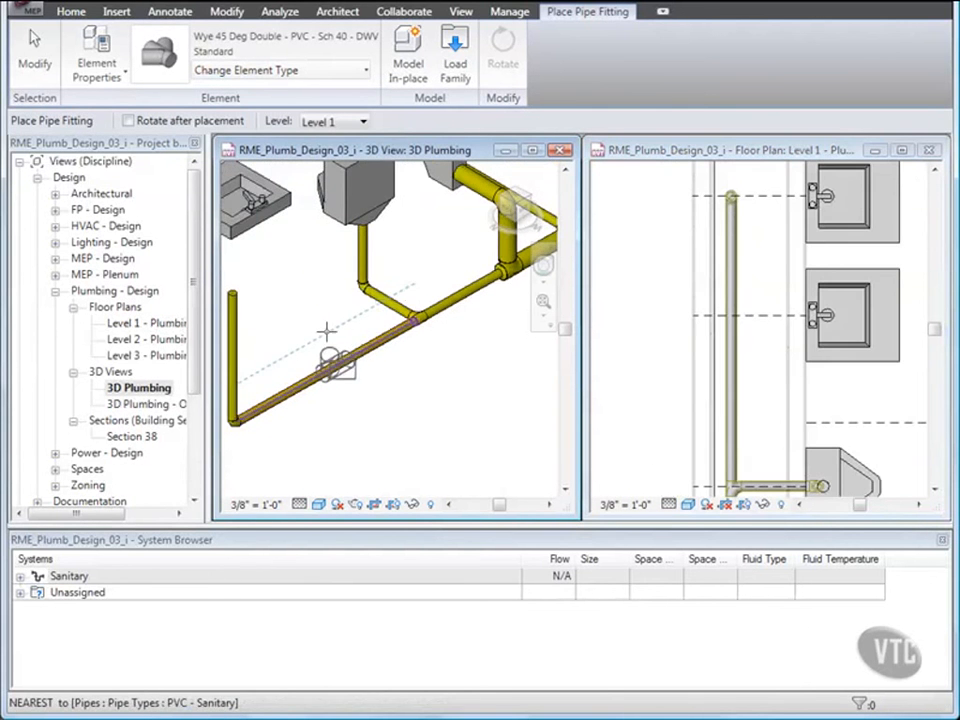
{"action": "middle_click_drag", "start_coordinate": [326, 330], "coordinate": [372, 318]}
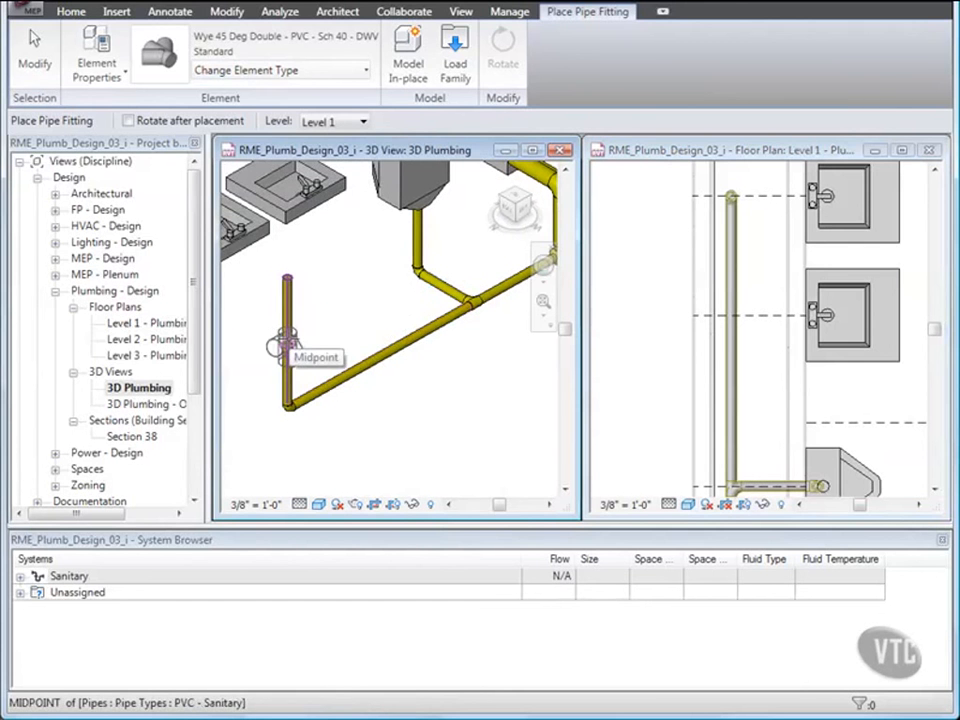
{"action": "left_click", "coordinate": [287, 343]}
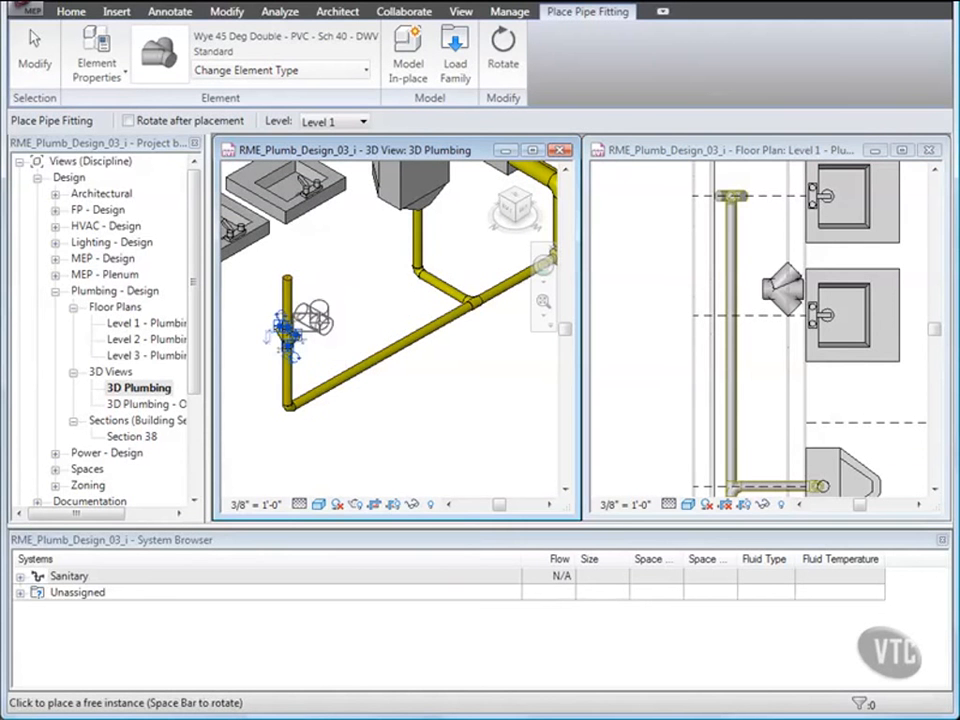
{"action": "key", "text": "Escape"}
{"action": "key", "text": "Escape"}
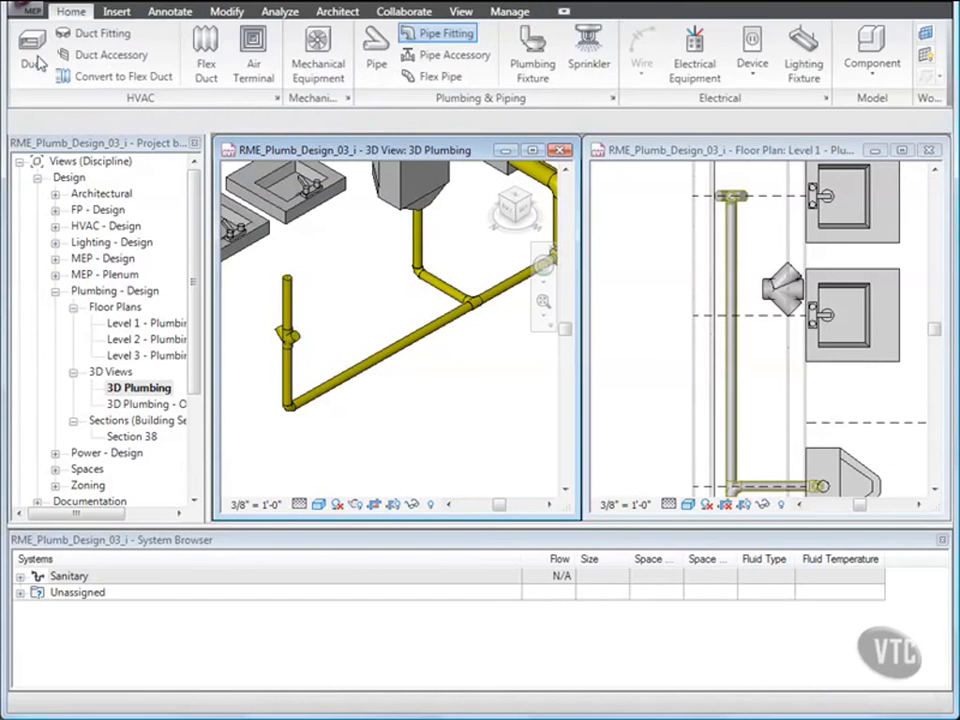
Step: Rotate the double wye a quarter turn so its branches run parallel to the lavatory row, and set its offset to 6"
{"action": "left_click", "coordinate": [290, 335]}
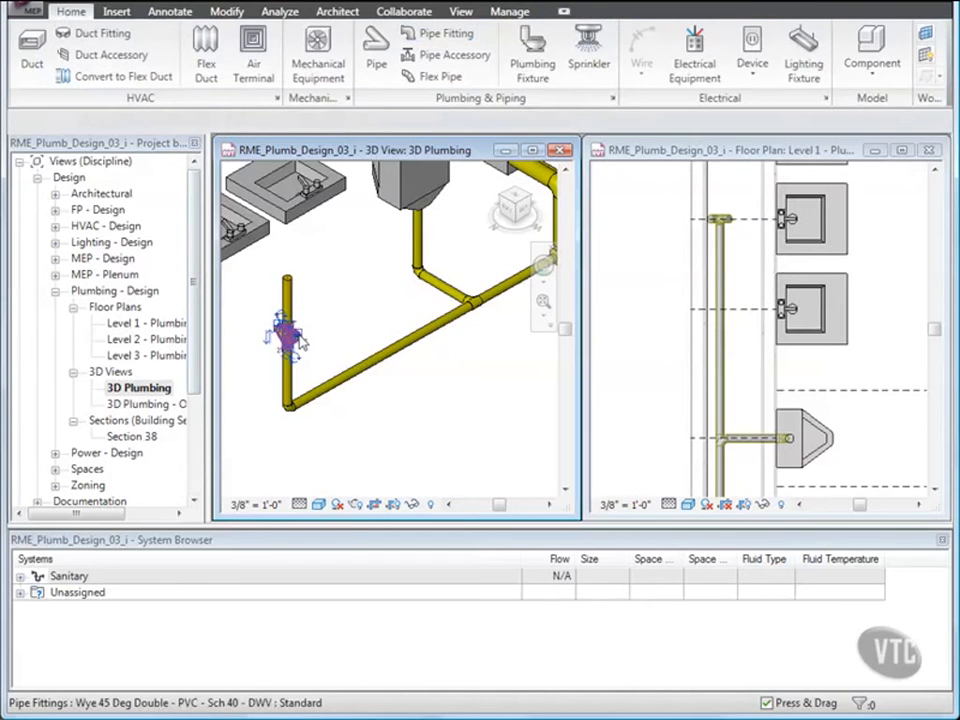
{"action": "scroll", "coordinate": [265, 358], "scroll_direction": "up", "scroll_amount": 2}
{"action": "scroll", "coordinate": [263, 359], "scroll_direction": "up", "scroll_amount": 3}
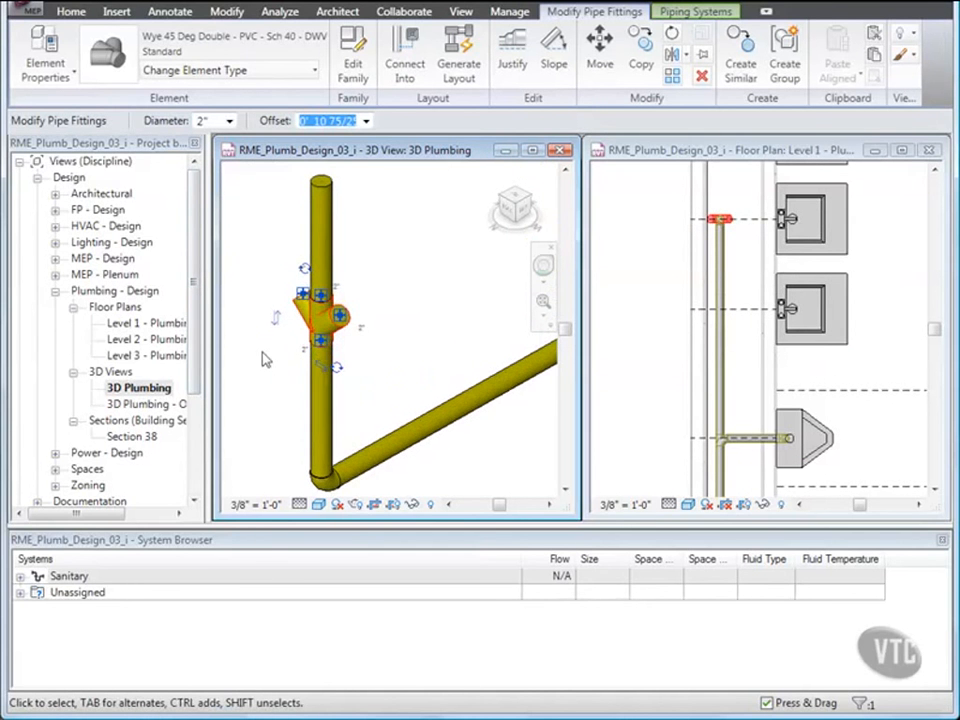
{"action": "middle_click_drag", "start_coordinate": [279, 354], "coordinate": [299, 372]}
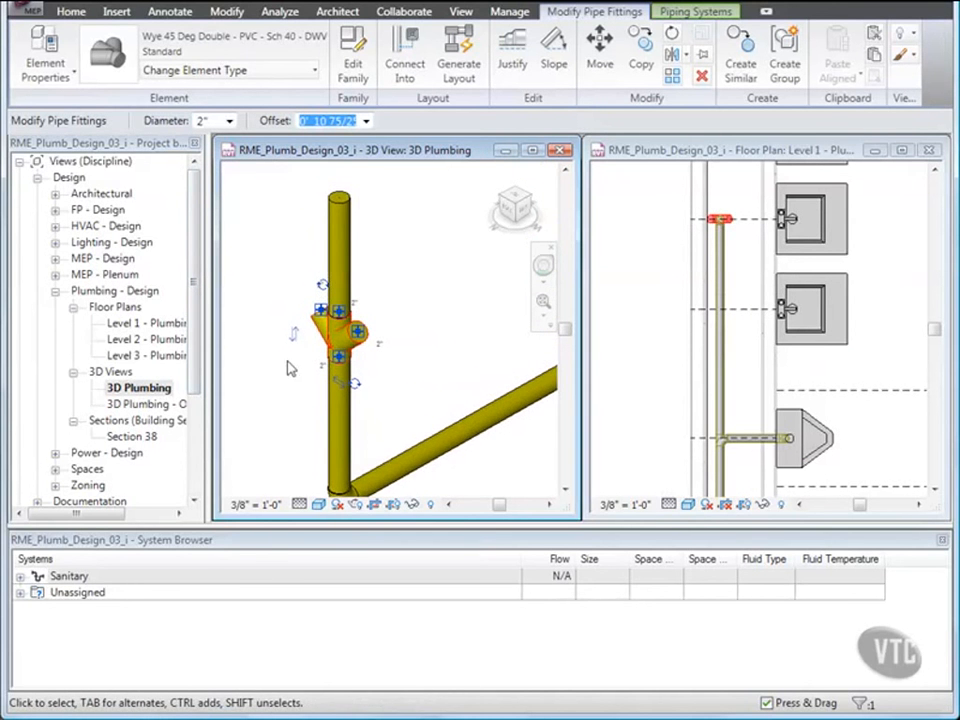
{"action": "left_click", "coordinate": [360, 392]}
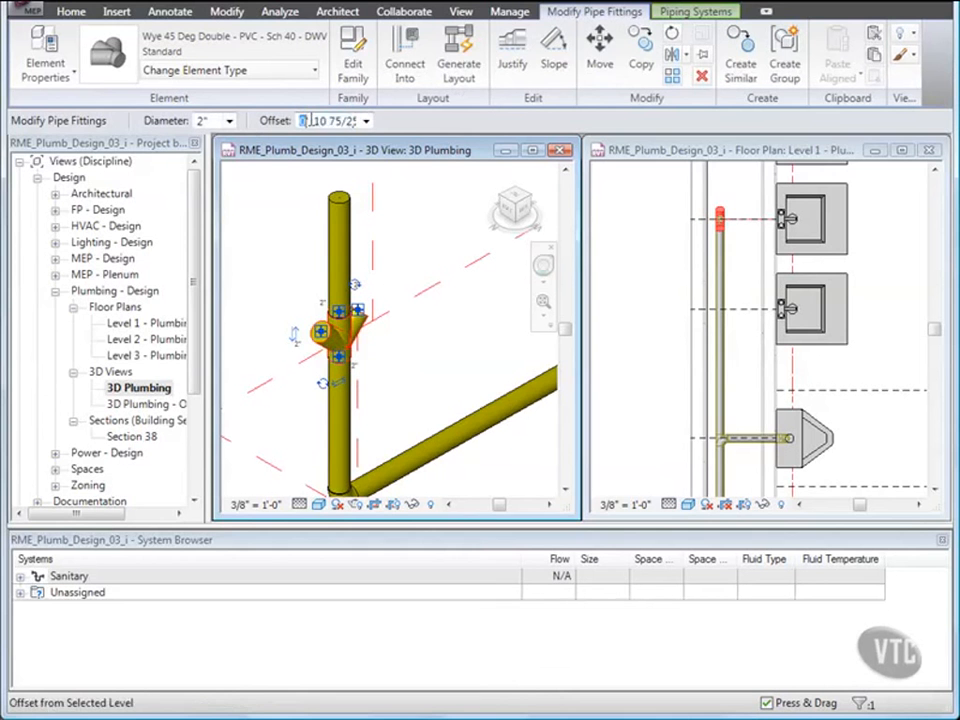
{"action": "type", "text": "6"}
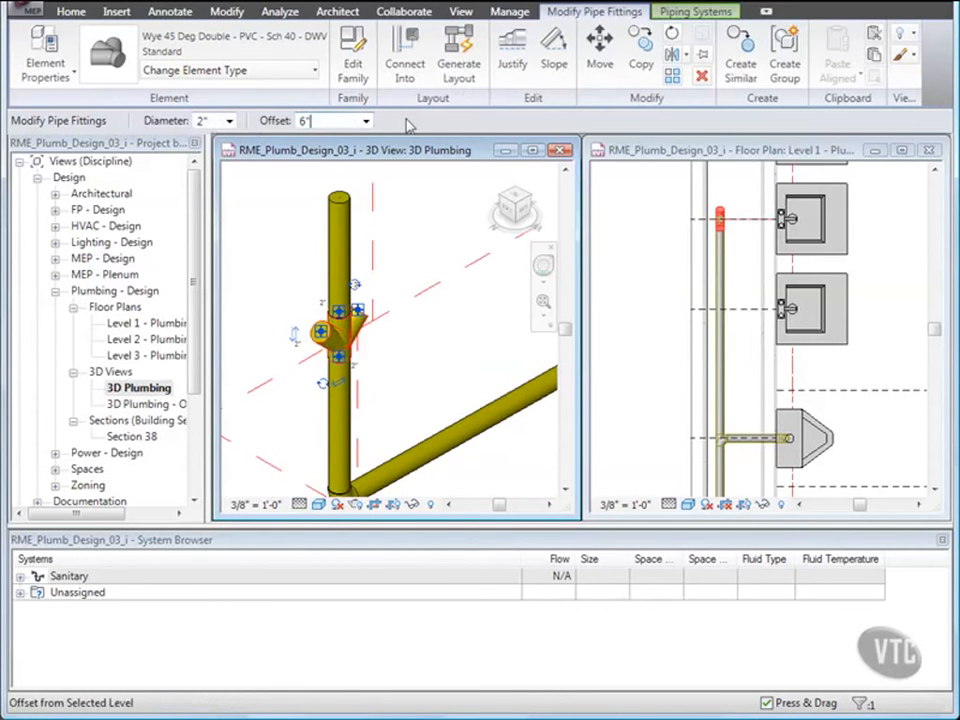
{"action": "key", "text": "Return"}
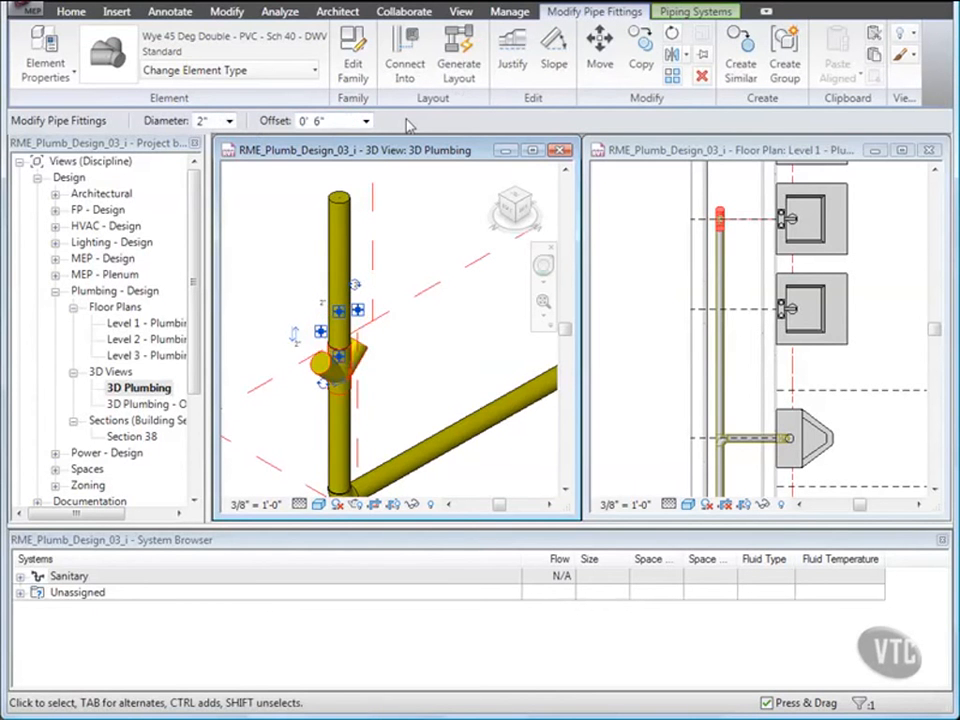
{"action": "left_click", "coordinate": [403, 263]}
Step: Open the Section 38 view from its section head in the Level 1 plumbing floor plan
{"action": "scroll", "coordinate": [403, 263], "scroll_direction": "down", "scroll_amount": 2}
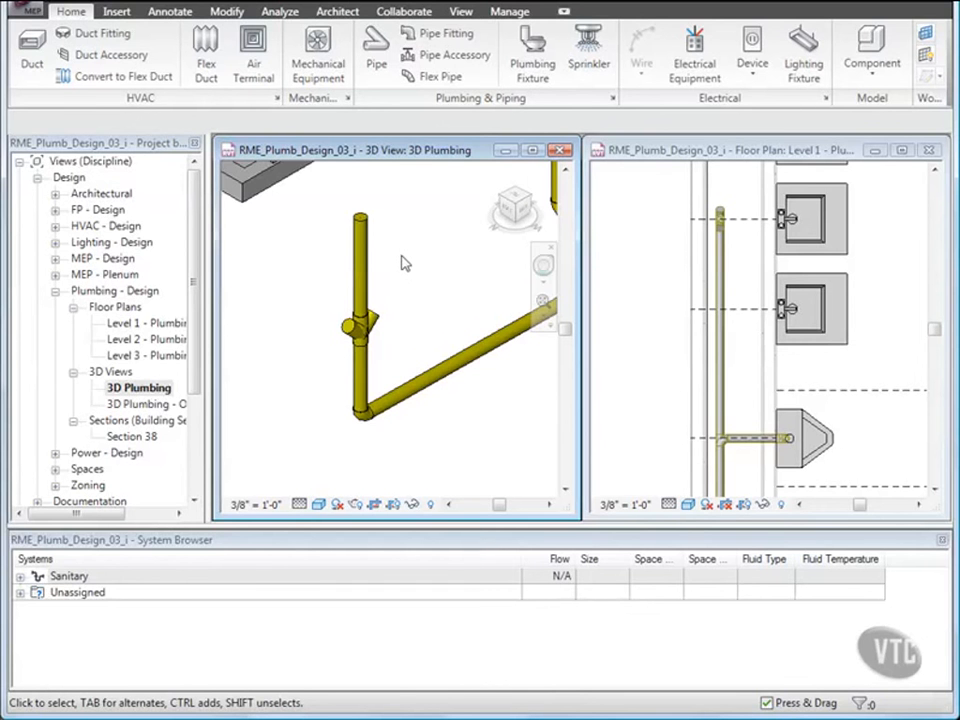
{"action": "scroll", "coordinate": [402, 262], "scroll_direction": "down", "scroll_amount": 4}
{"action": "middle_click_drag", "start_coordinate": [401, 257], "coordinate": [412, 342]}
{"action": "scroll", "coordinate": [416, 321], "scroll_direction": "down", "scroll_amount": 1}
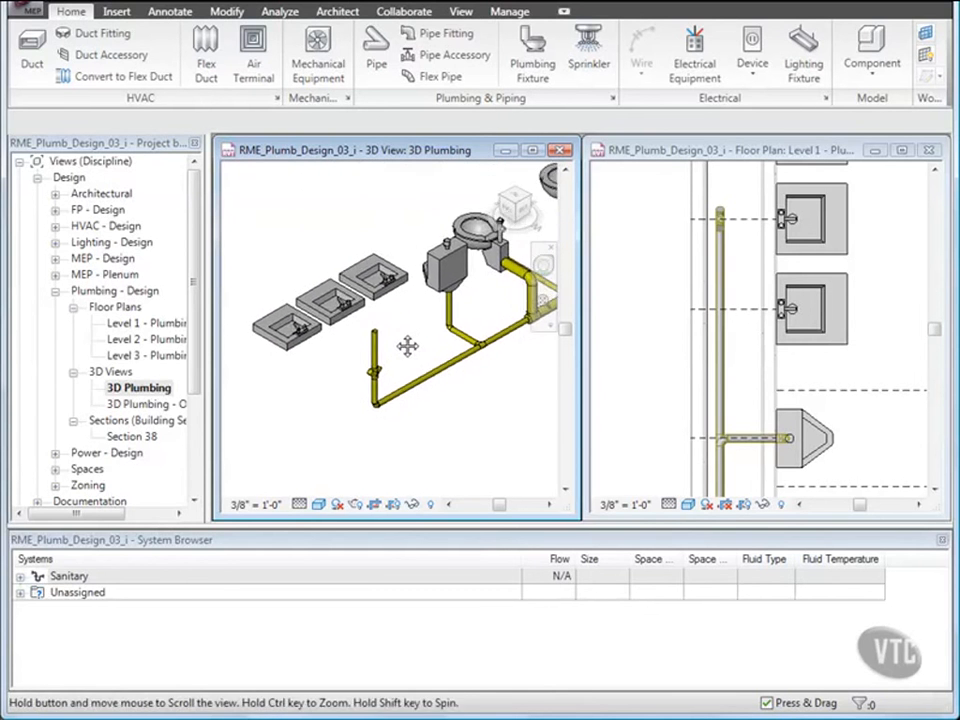
{"action": "left_click", "coordinate": [634, 326]}
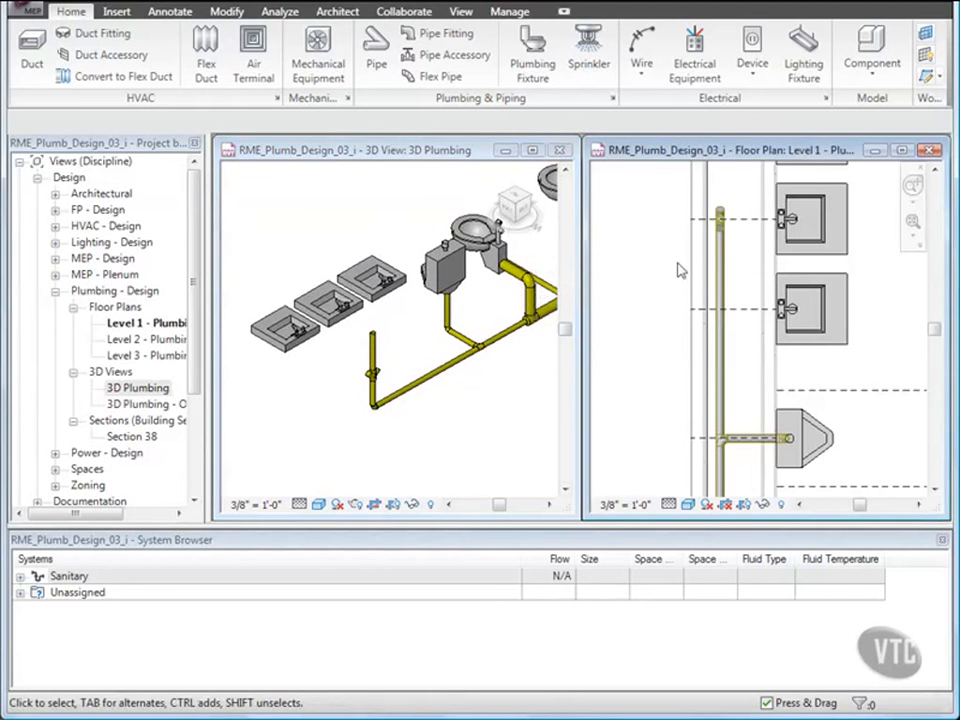
{"action": "scroll", "coordinate": [680, 268], "scroll_direction": "down", "scroll_amount": 6}
{"action": "middle_click_drag", "start_coordinate": [697, 285], "coordinate": [709, 322]}
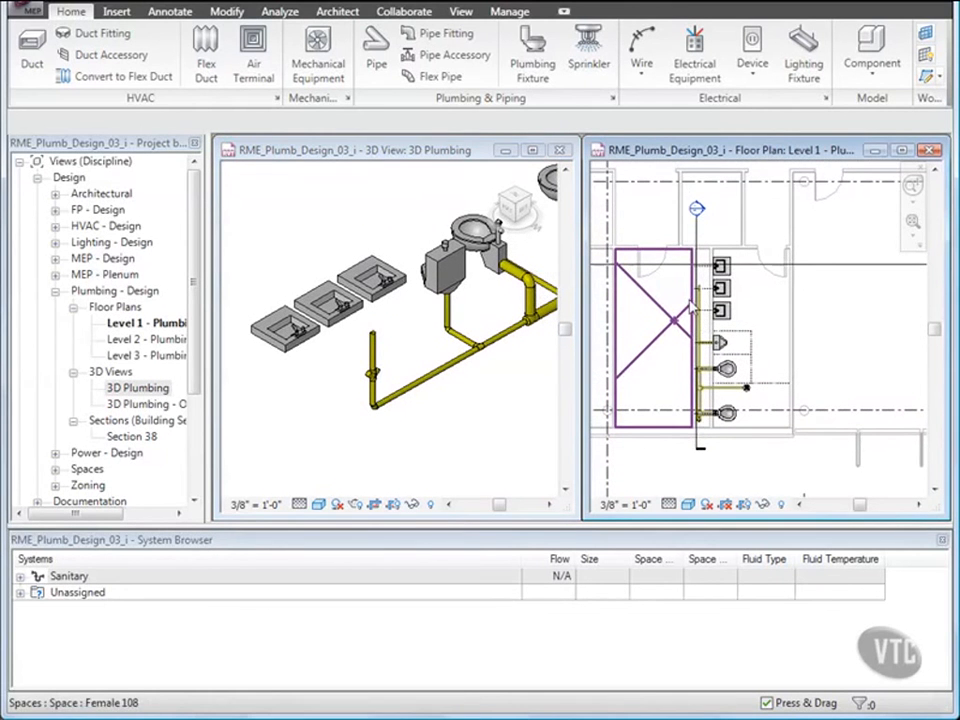
{"action": "double_click", "coordinate": [697, 211]}
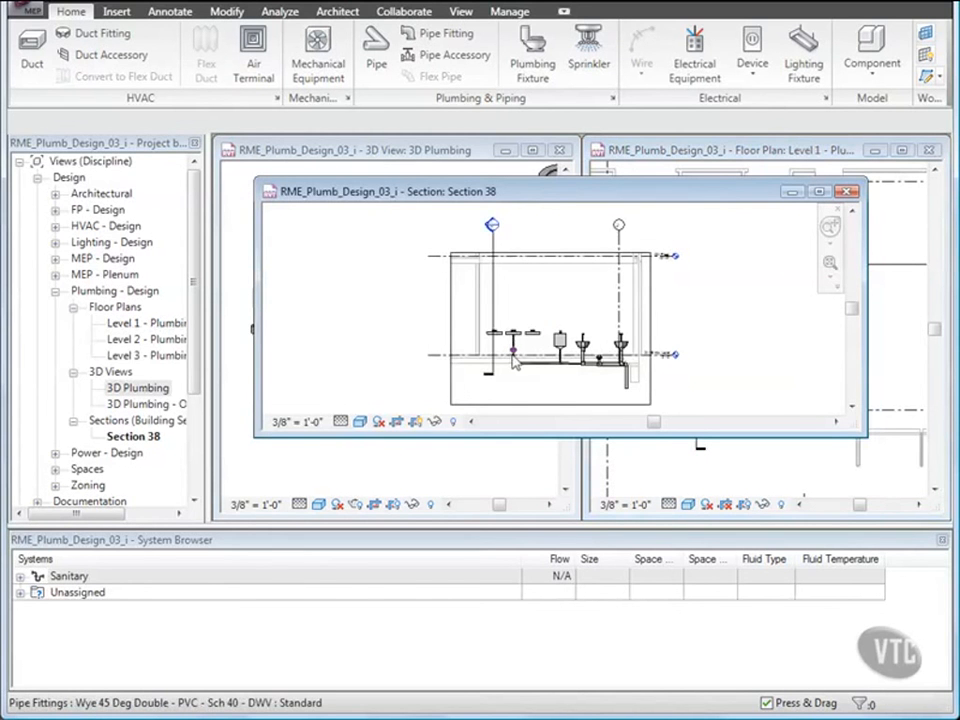
Step: In Section 38, draw 2" pipe from the wye's right outlet at 45°, then horizontally to the right lavatory's centerline, with Automatically Connect on
{"action": "scroll", "coordinate": [511, 336], "scroll_direction": "up", "scroll_amount": 3}
{"action": "scroll", "coordinate": [514, 338], "scroll_direction": "up", "scroll_amount": 3}
{"action": "scroll", "coordinate": [514, 347], "scroll_direction": "up", "scroll_amount": 2}
{"action": "left_click", "coordinate": [546, 364]}
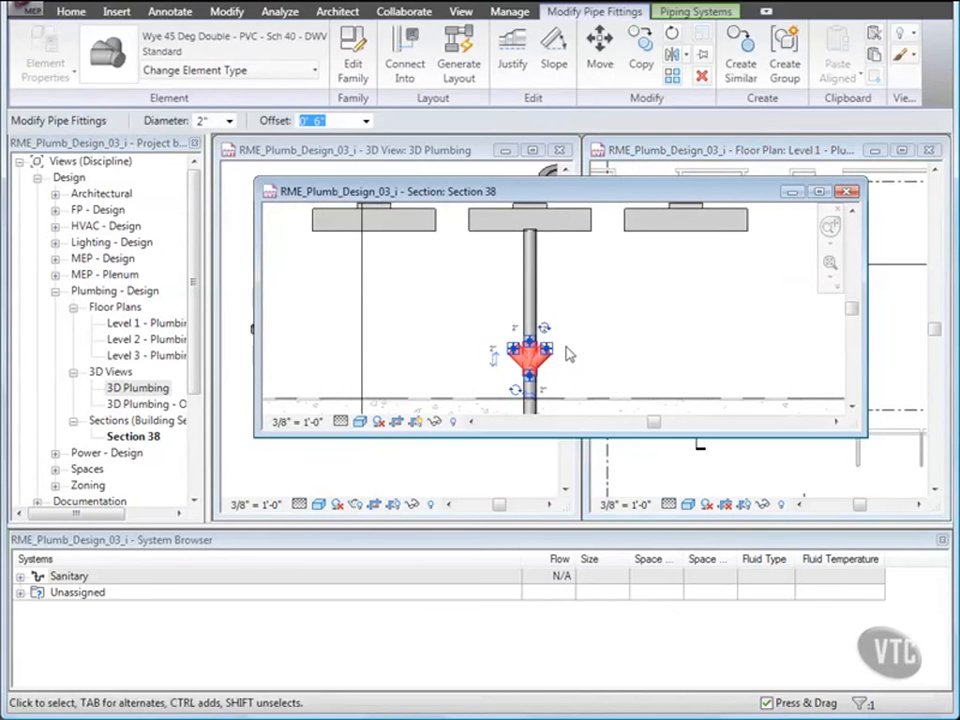
{"action": "right_click", "coordinate": [548, 356]}
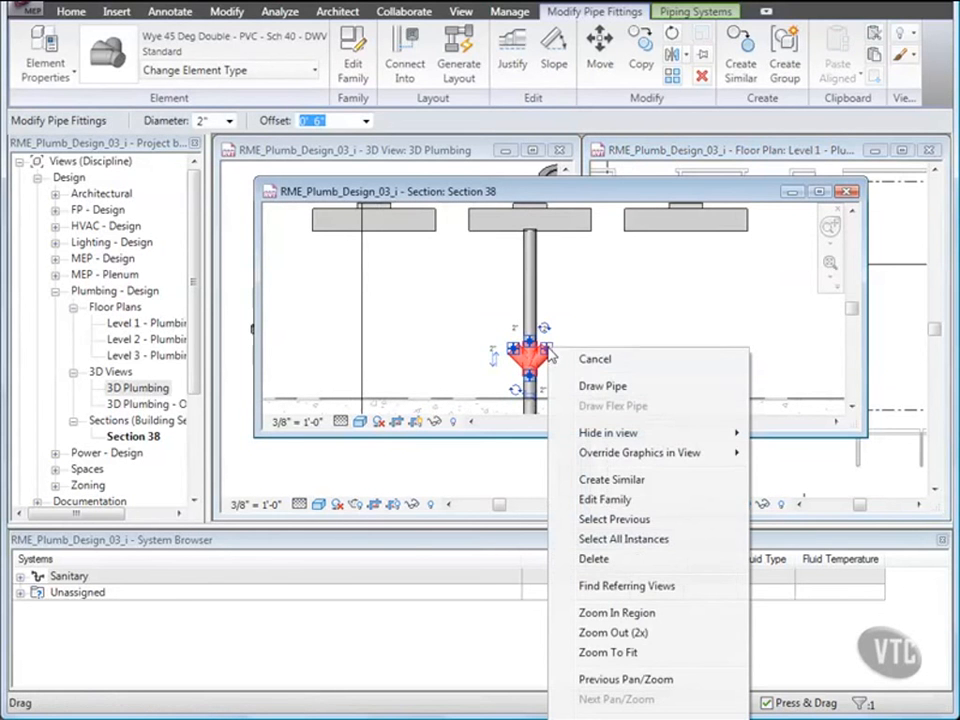
{"action": "left_click", "coordinate": [591, 386]}
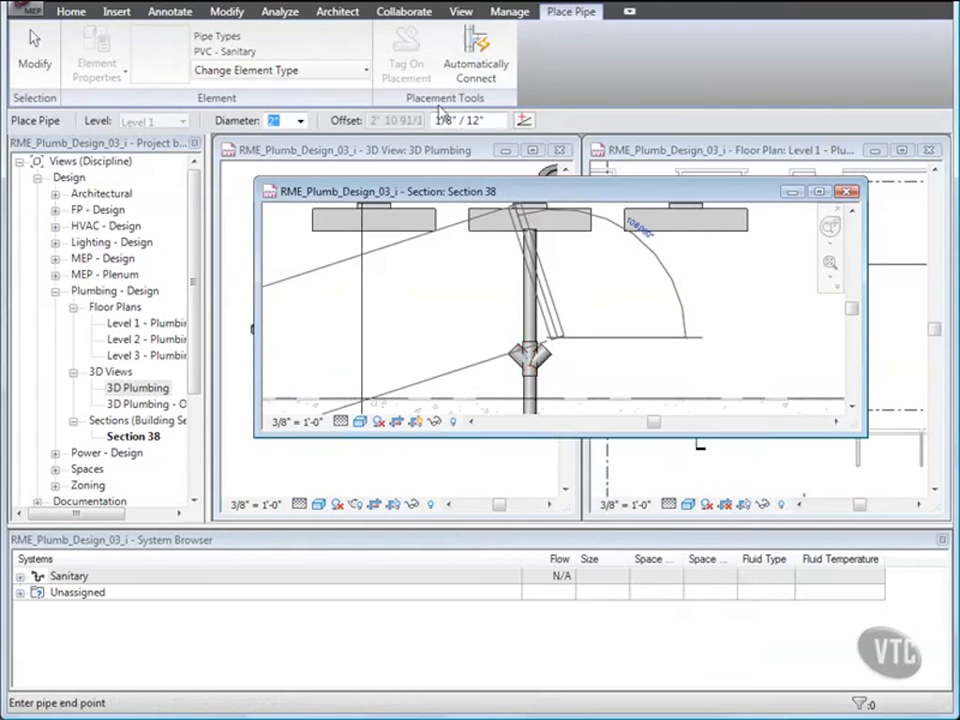
{"action": "left_click", "coordinate": [480, 68]}
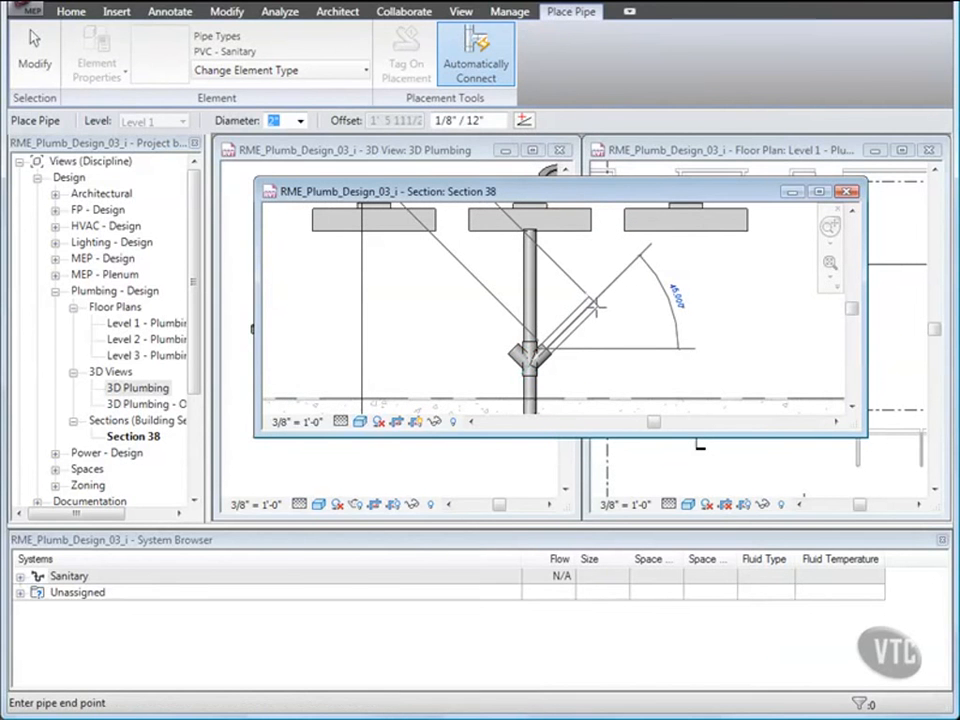
{"action": "left_click", "coordinate": [595, 305]}
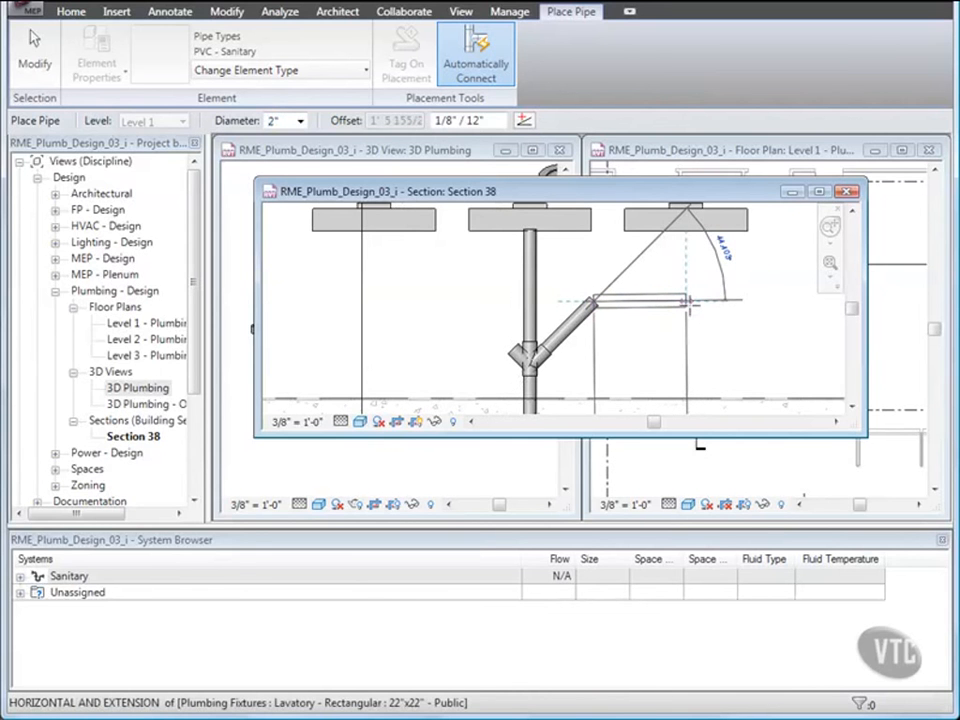
{"action": "left_click", "coordinate": [686, 300]}
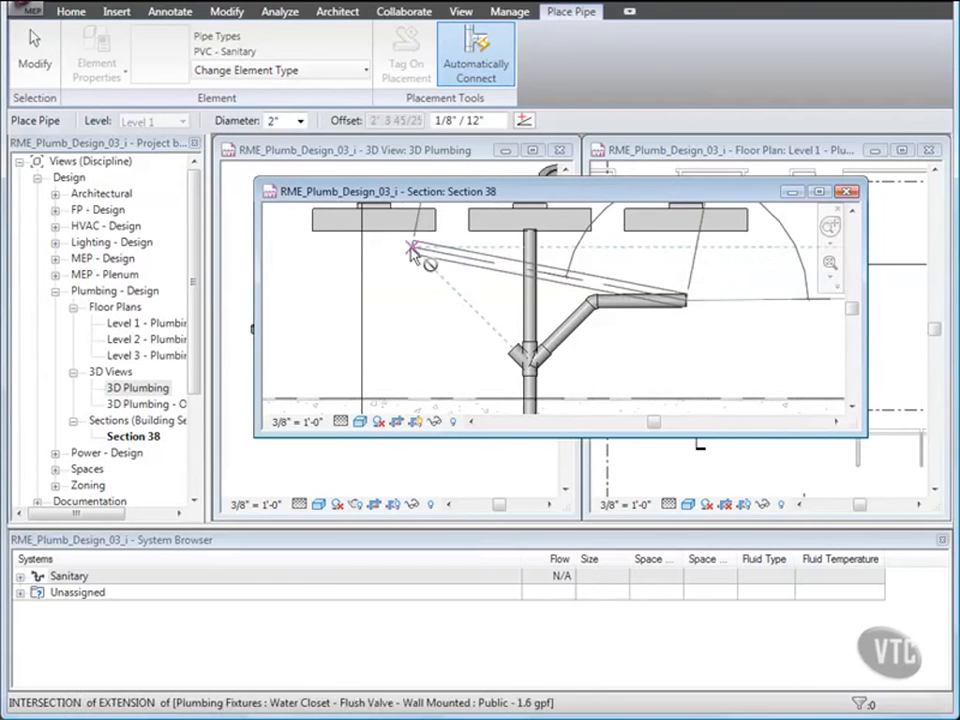
Step: Draw a mirrored 2" pipe run from the wye's left outlet to the left lavatory's centerline, and finish placing pipe
{"action": "left_click", "coordinate": [34, 62]}
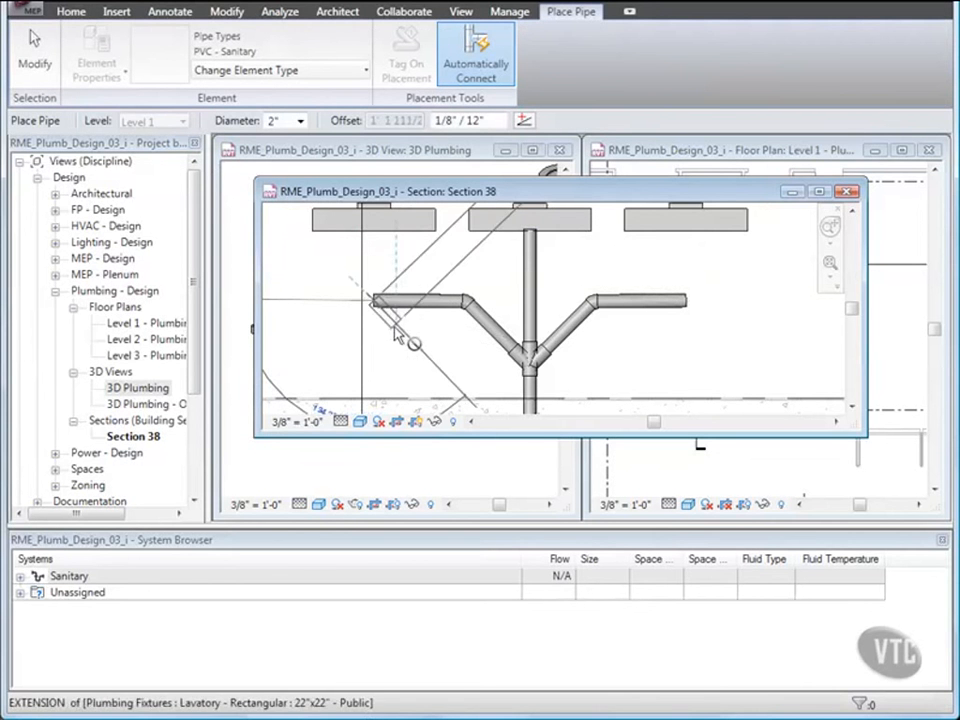
{"action": "left_click", "coordinate": [284, 245]}
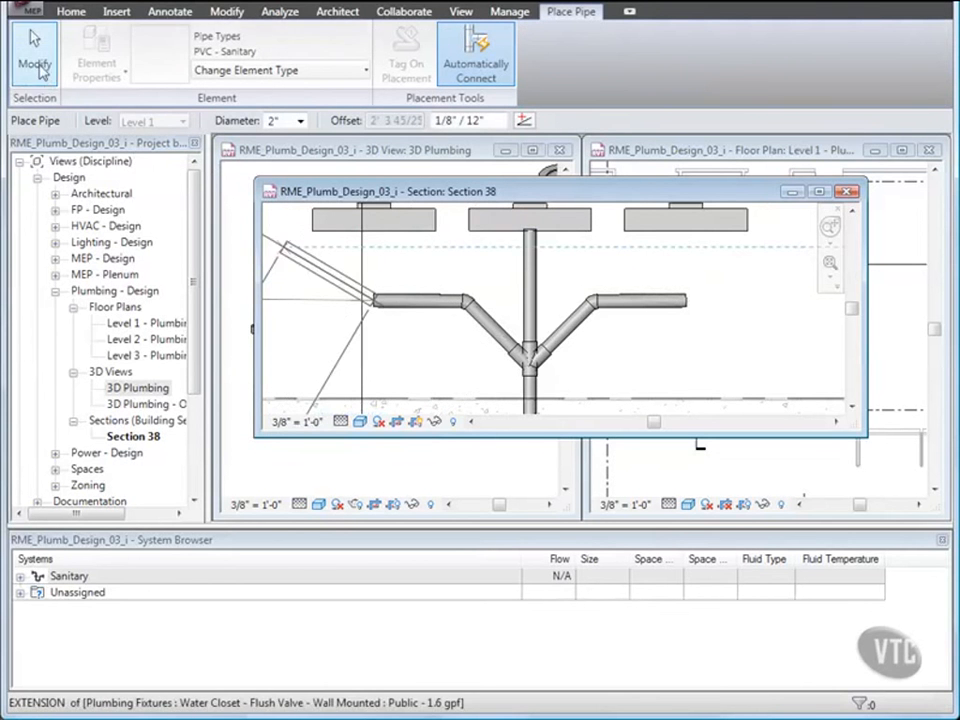
{"action": "left_click", "coordinate": [38, 66]}
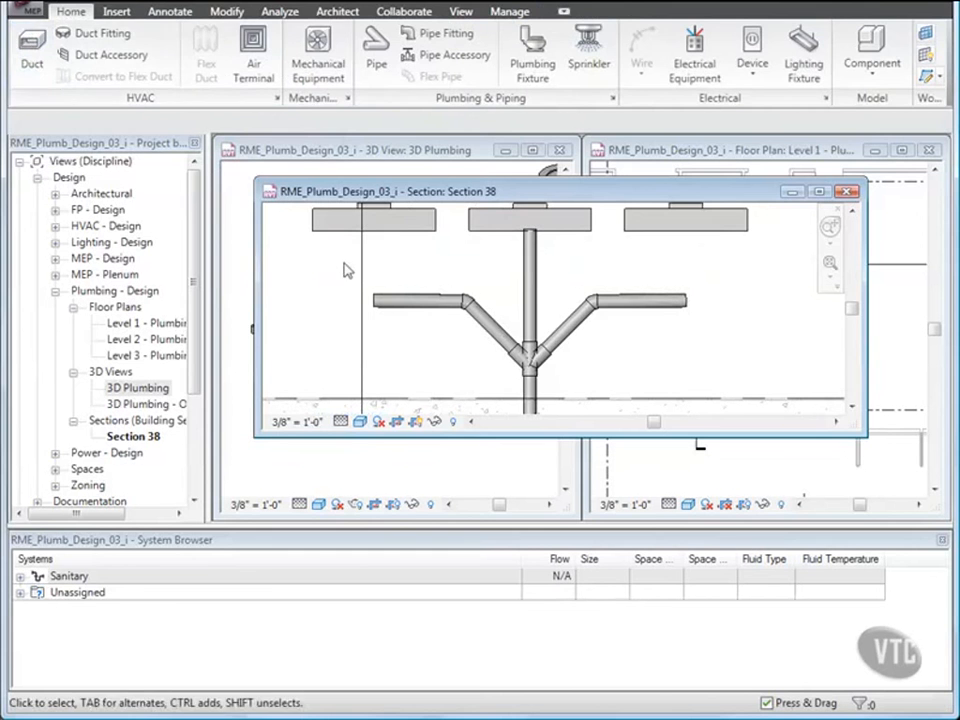
Step: Shorten the vertical pipe above the wye so its upper end aligns with the two horizontal branch pipes
{"action": "left_click", "coordinate": [527, 285]}
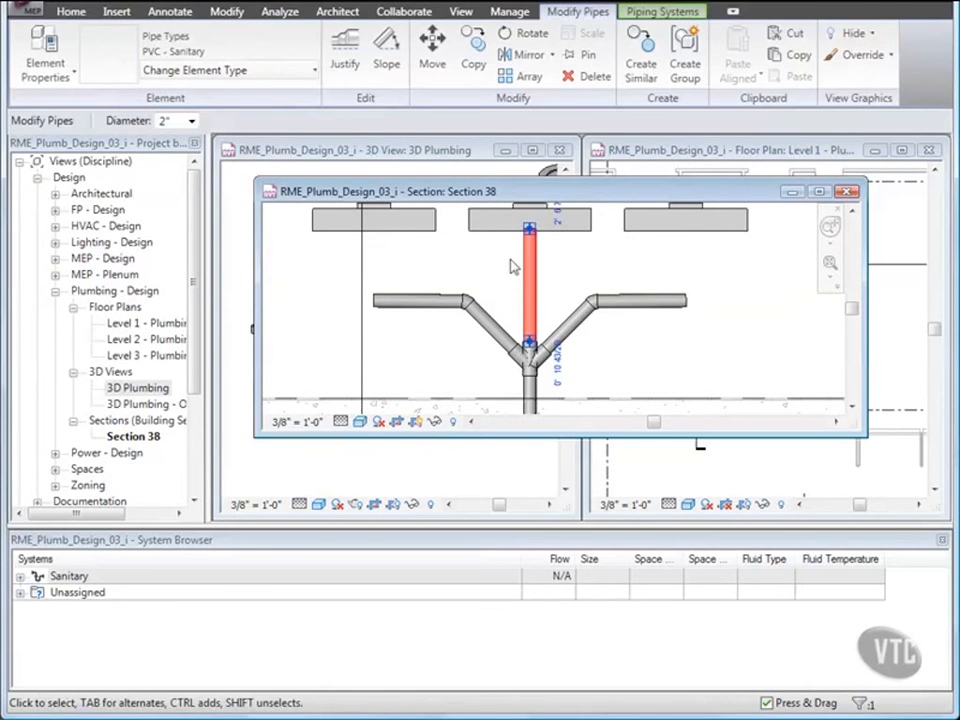
{"action": "left_click_drag", "start_coordinate": [530, 232], "coordinate": [530, 300]}
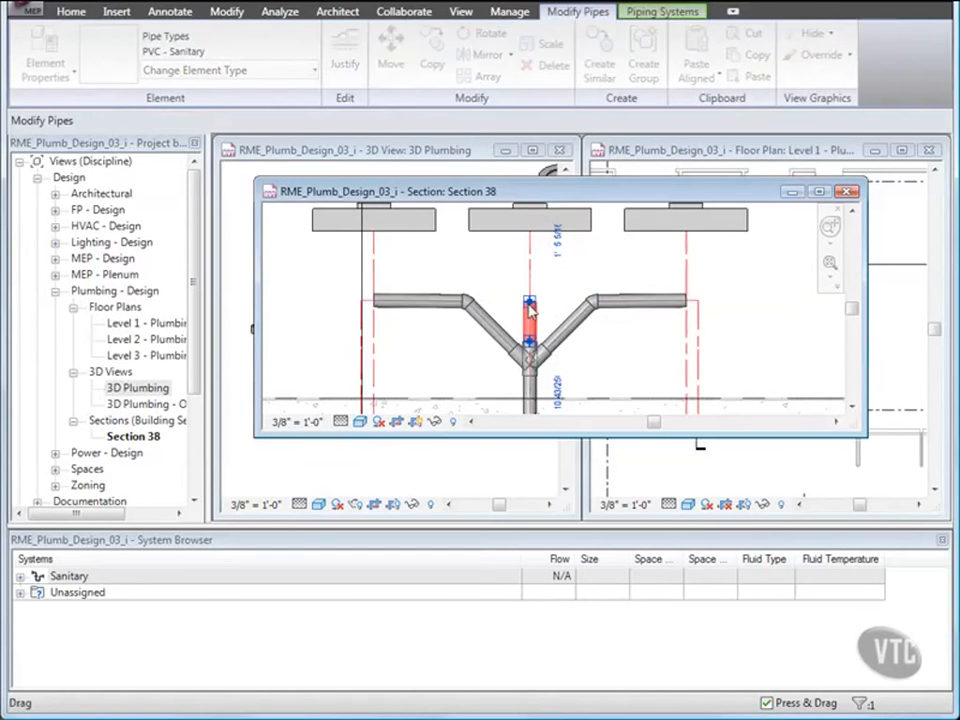
{"action": "left_click", "coordinate": [473, 262]}
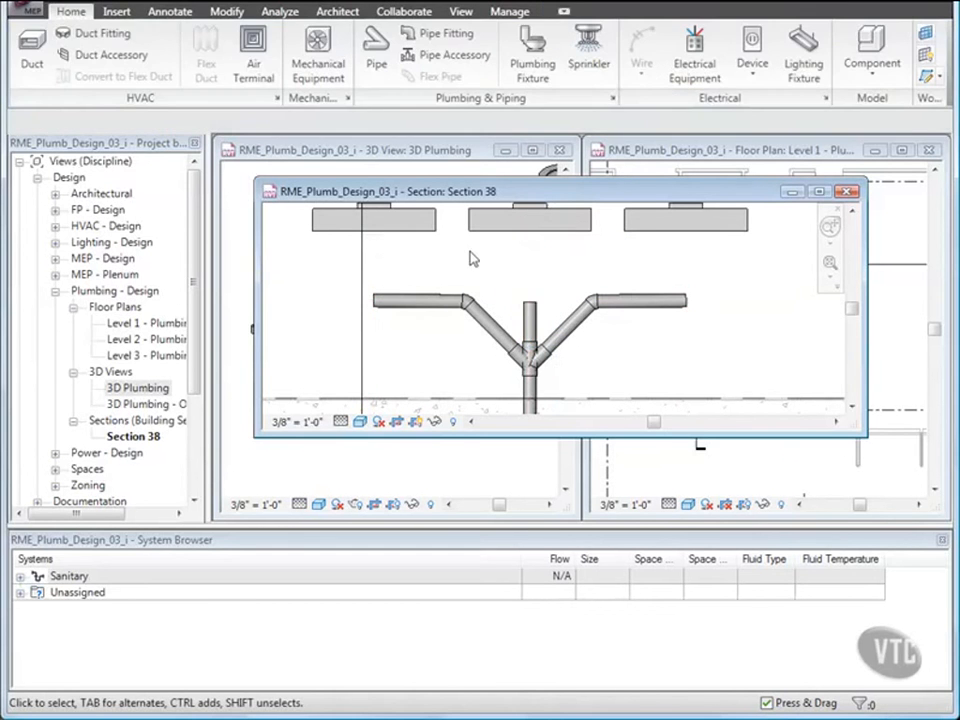
{"action": "left_click", "coordinate": [461, 11]}
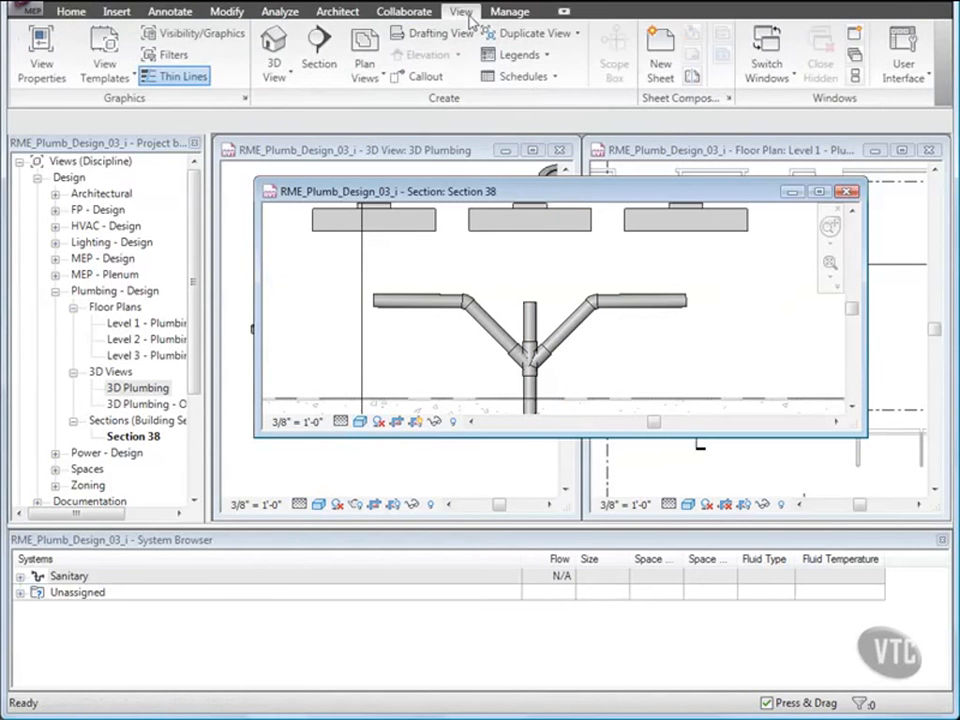
Step: Tile the open views so Section 38, the Level 1 floor plan and the 3D Plumbing view are side by side
{"action": "left_click", "coordinate": [854, 76]}
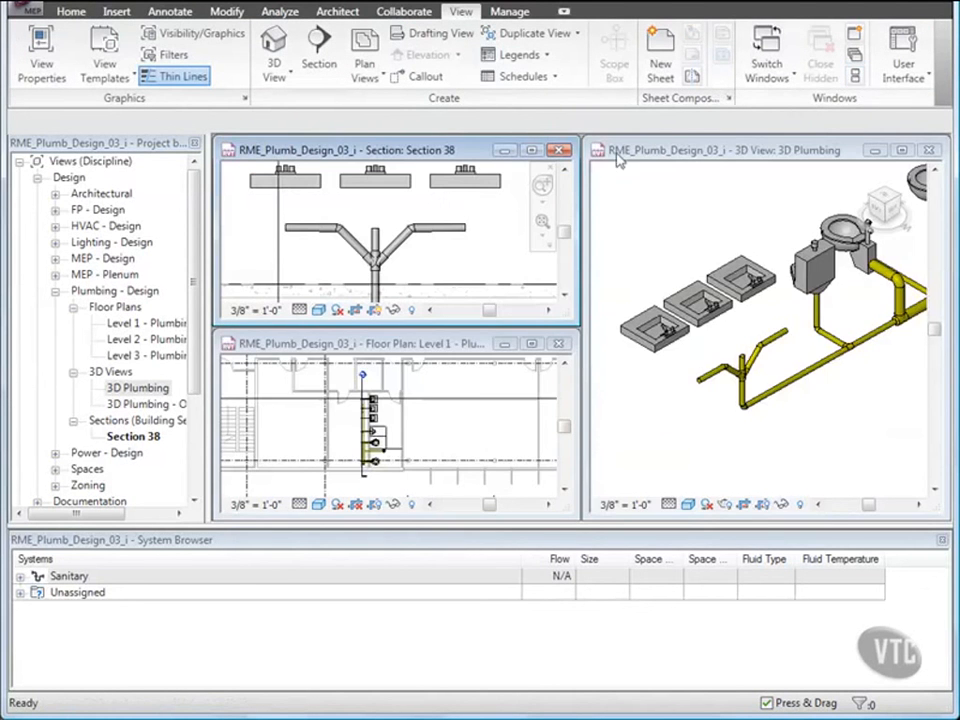
{"action": "middle_click_drag", "start_coordinate": [261, 214], "coordinate": [254, 262]}
{"action": "scroll", "coordinate": [256, 231], "scroll_direction": "up", "scroll_amount": 1}
Step: In Section 38, draw a 1 1/4" PVC - Sanitary pipe 6" straight down from the drain connector of each of the three lavatories
{"action": "left_click_drag", "start_coordinate": [264, 252], "coordinate": [361, 214]}
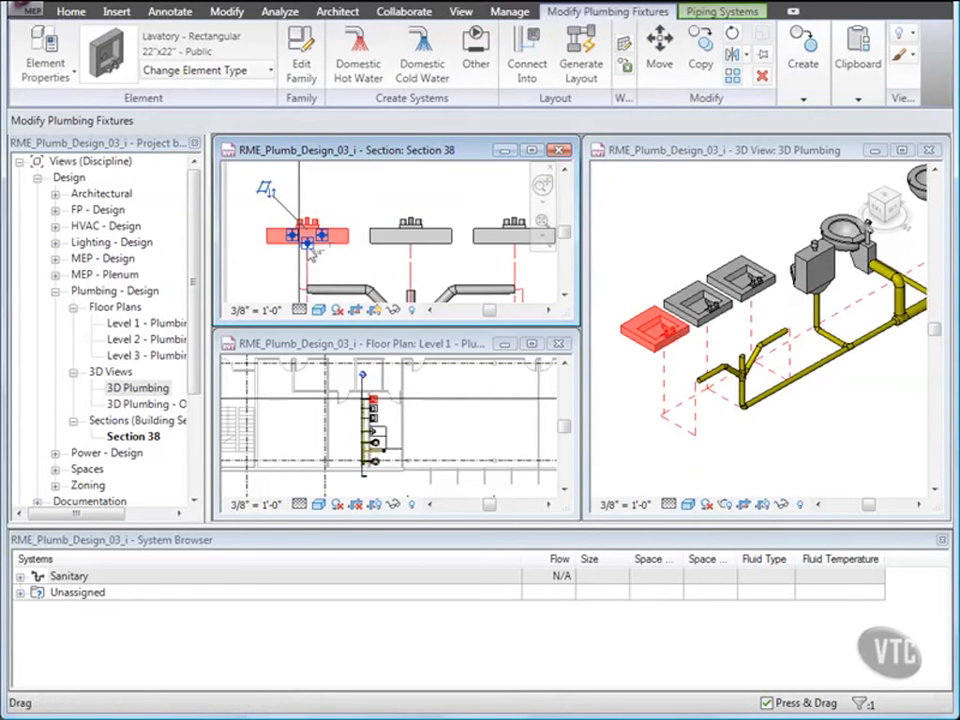
{"action": "right_click", "coordinate": [309, 250]}
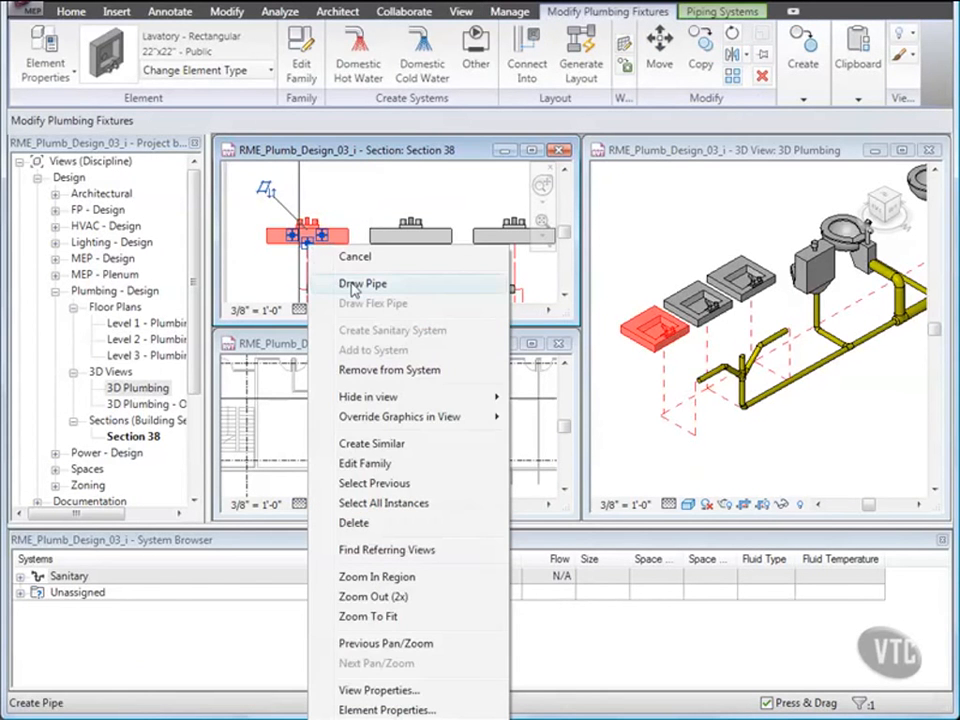
{"action": "left_click", "coordinate": [340, 283]}
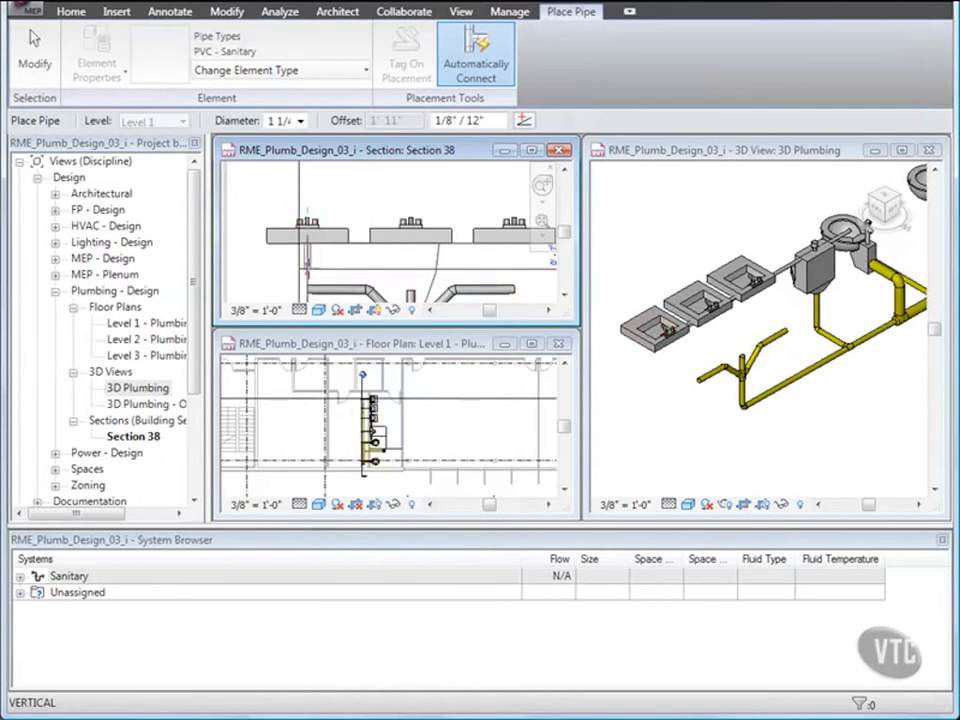
{"action": "type", "text": "6"}
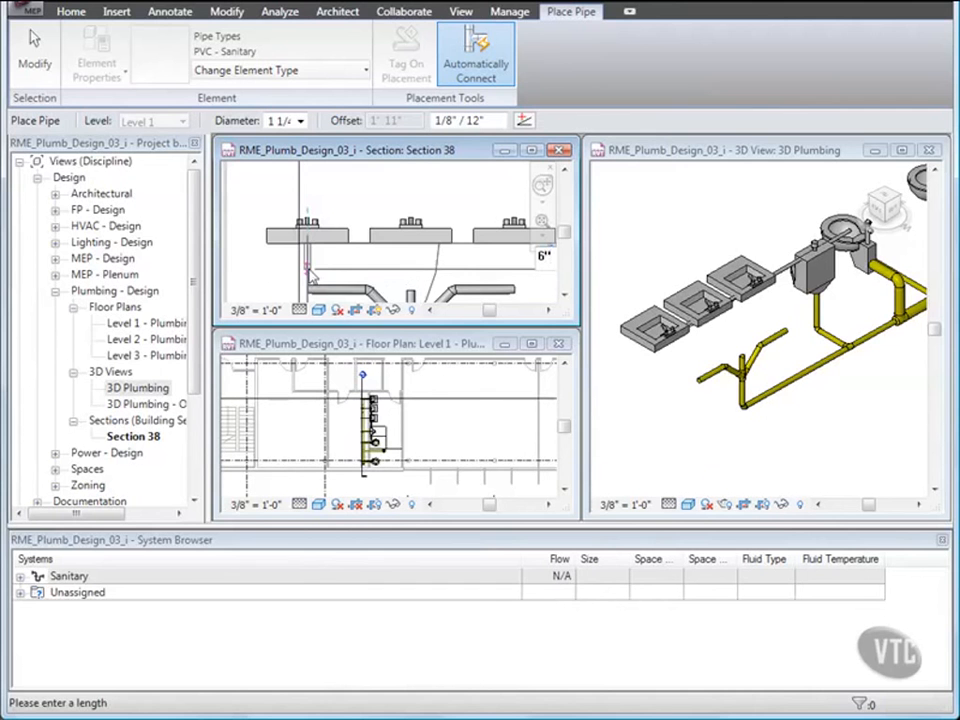
{"action": "key", "text": "Return"}
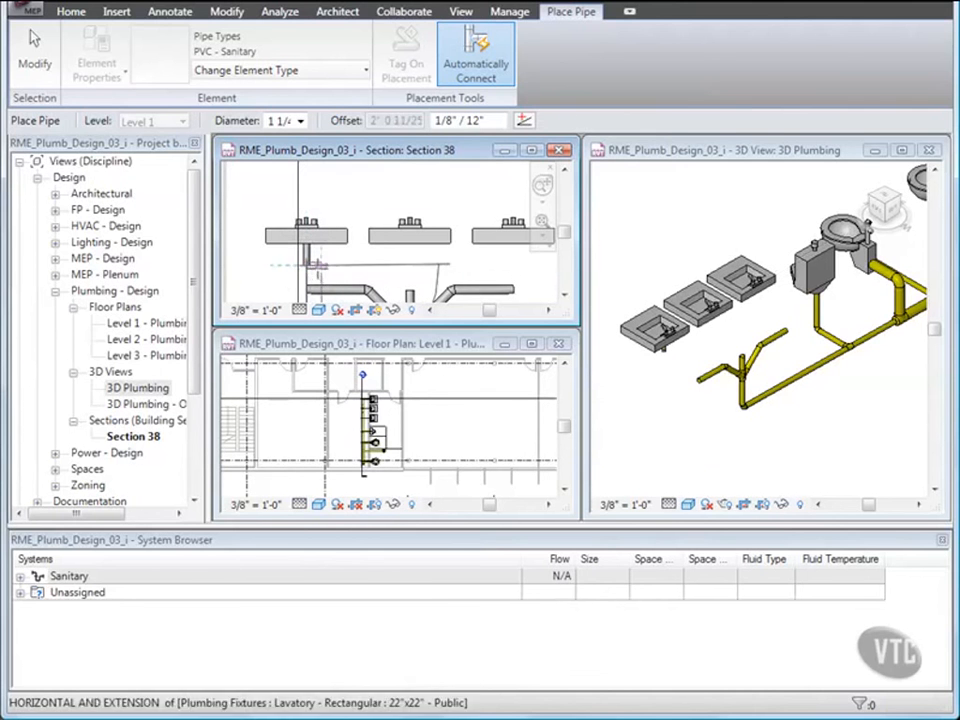
{"action": "left_click", "coordinate": [36, 58]}
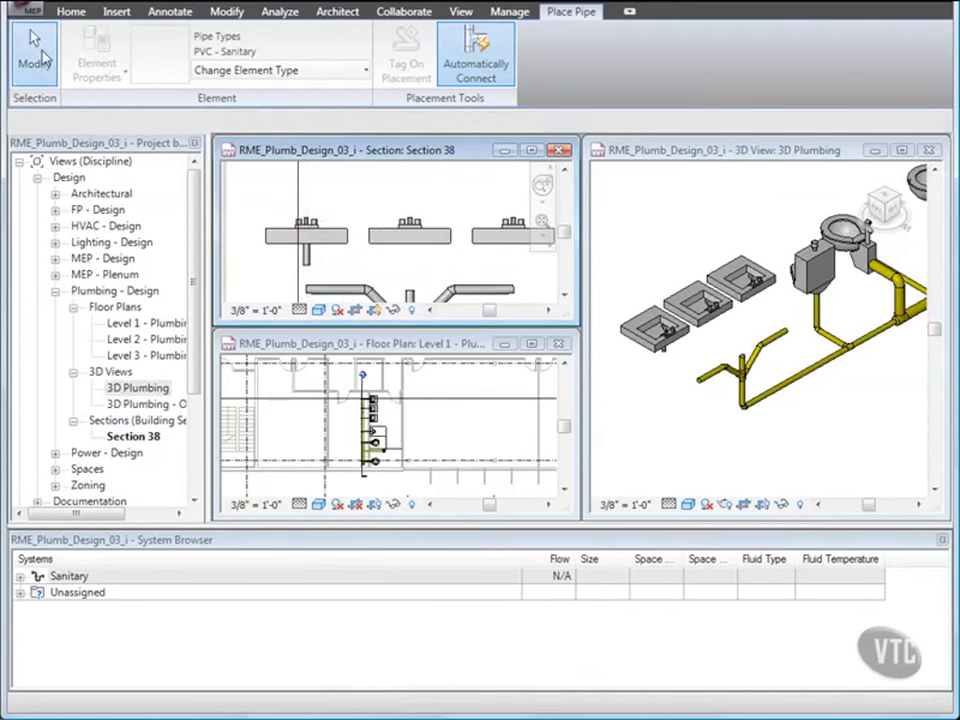
{"action": "middle_click_drag", "start_coordinate": [377, 266], "coordinate": [363, 263]}
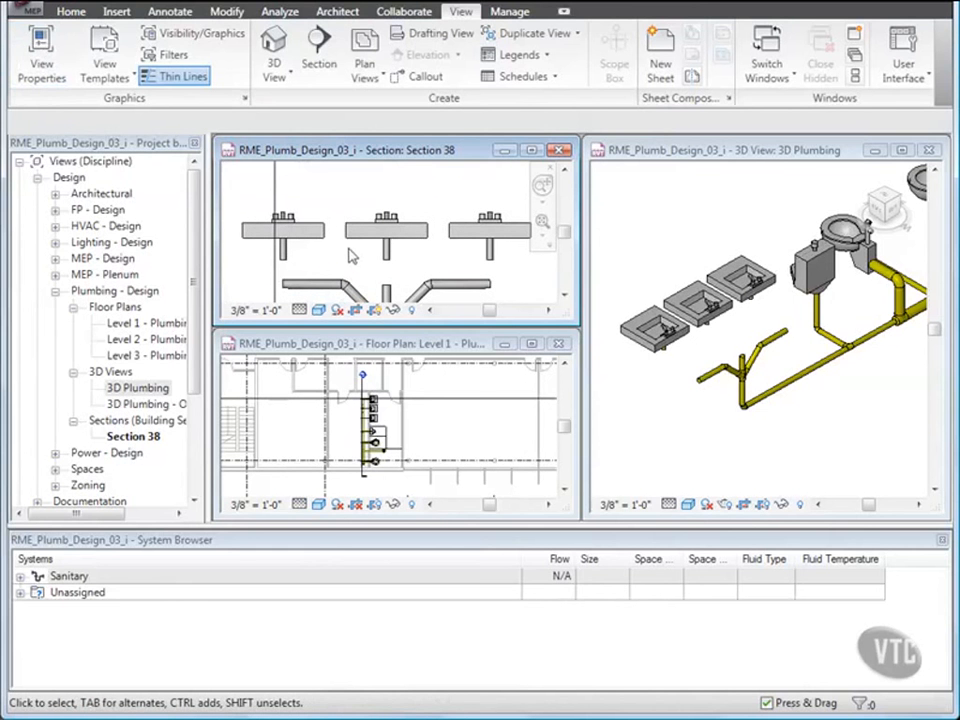
Step: In the Level 1 floor plan, place a Trap P - PVC - Sch 40 - DWV fitting on each of the three lavatory drain pipes
{"action": "left_click", "coordinate": [70, 11]}
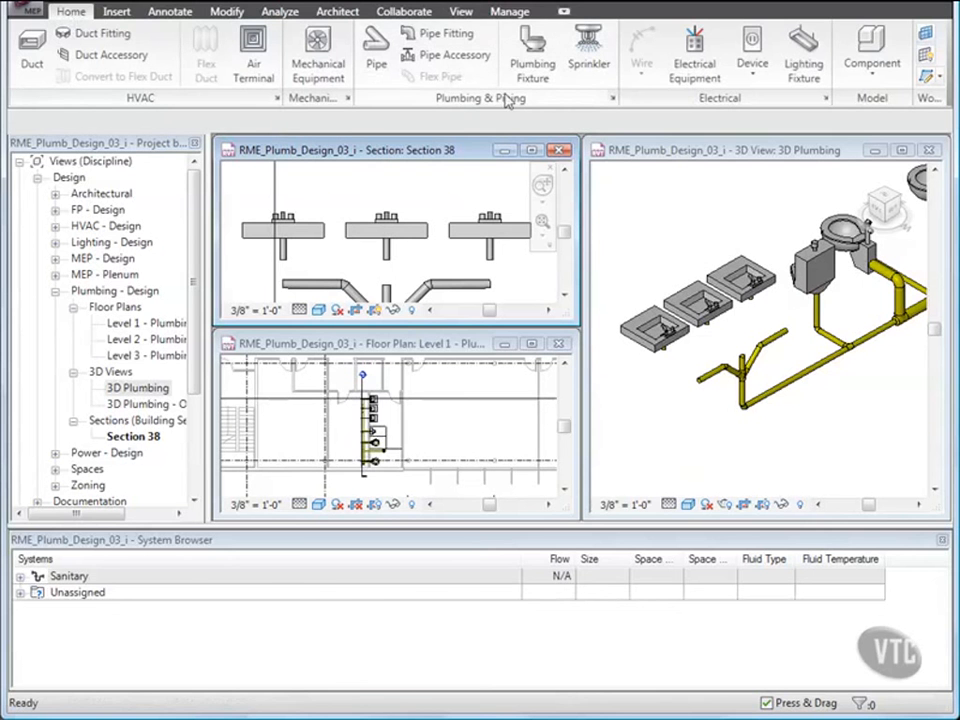
{"action": "left_click", "coordinate": [446, 33]}
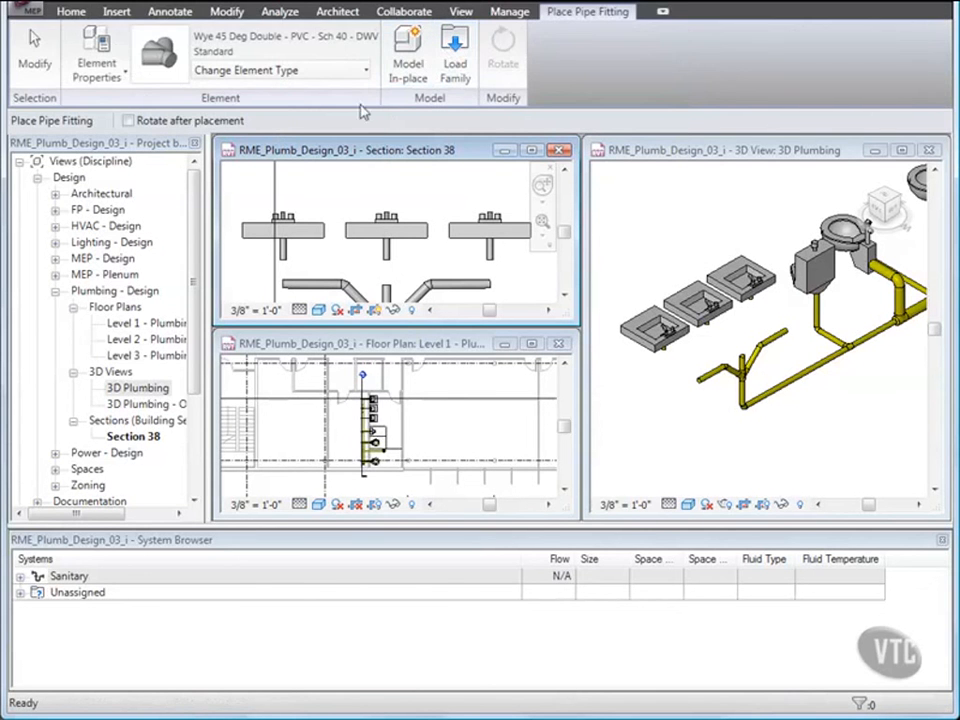
{"action": "left_click", "coordinate": [316, 72]}
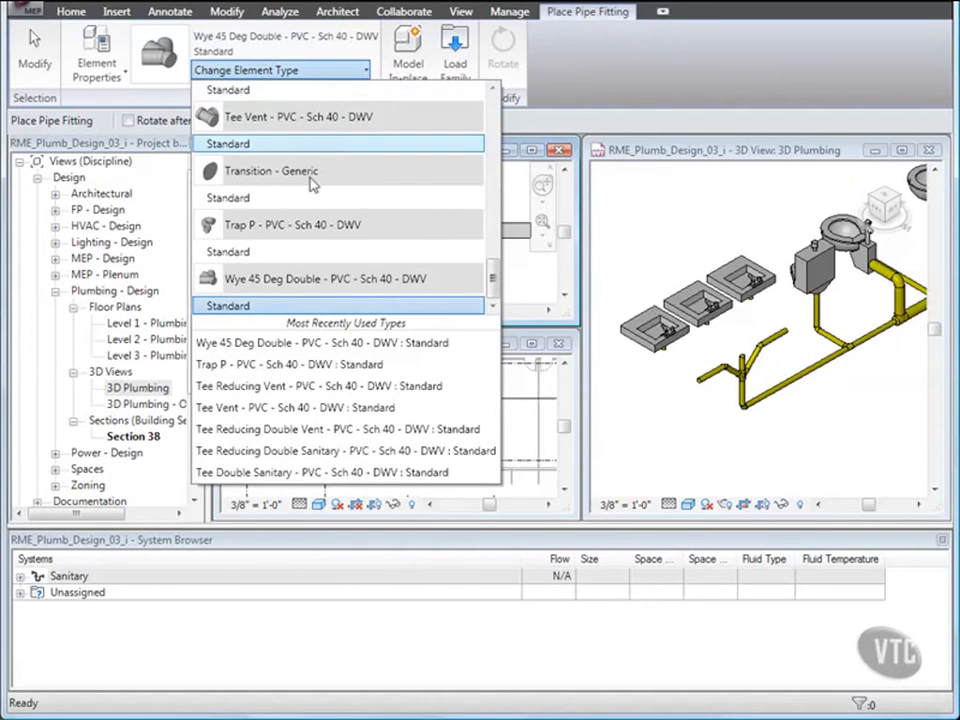
{"action": "left_click", "coordinate": [251, 255]}
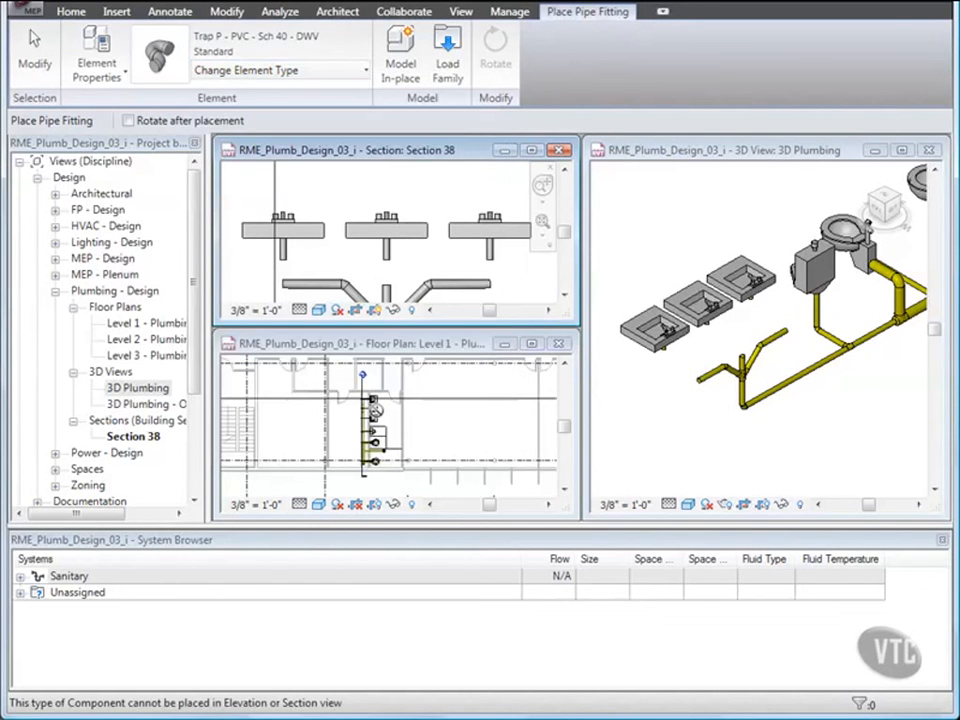
{"action": "left_click", "coordinate": [375, 418]}
{"action": "scroll", "coordinate": [374, 410], "scroll_direction": "up", "scroll_amount": 5}
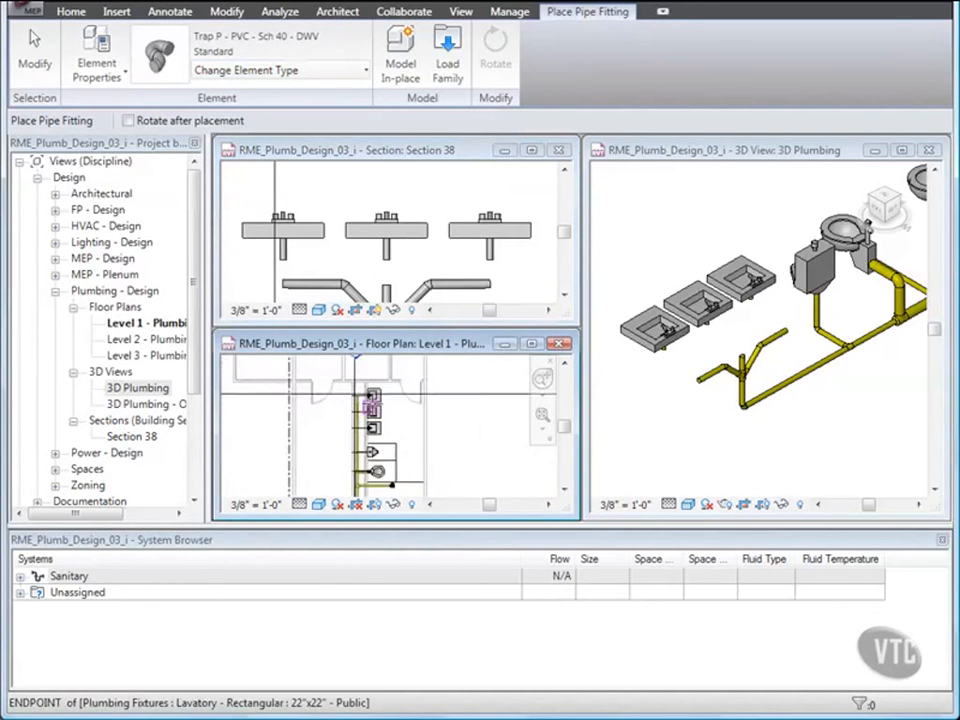
{"action": "scroll", "coordinate": [372, 398], "scroll_direction": "up", "scroll_amount": 2}
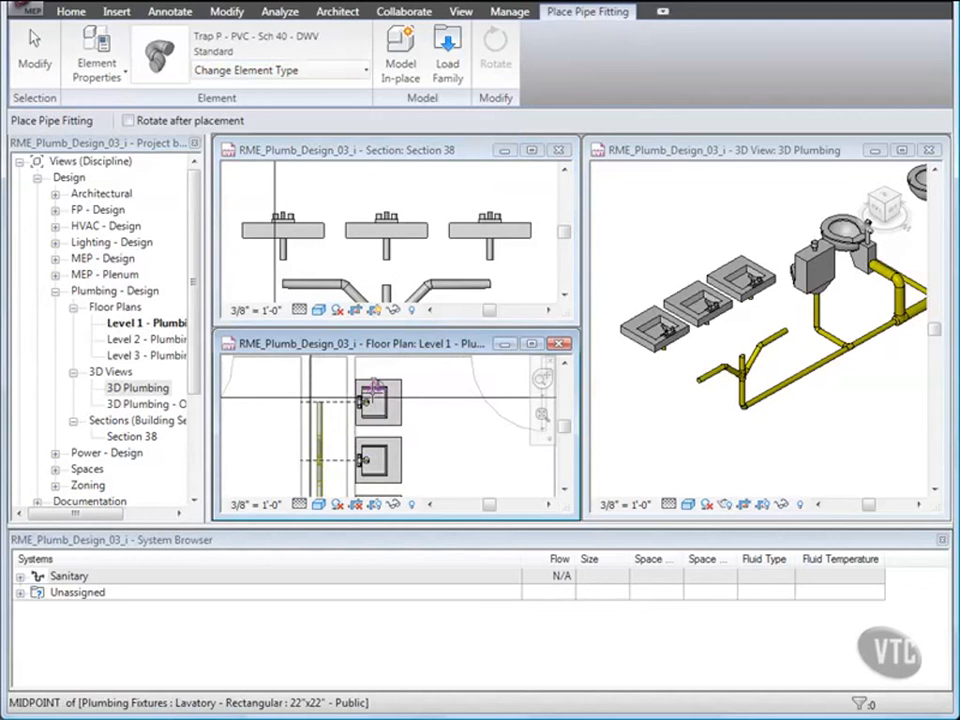
{"action": "scroll", "coordinate": [373, 390], "scroll_direction": "up", "scroll_amount": 2}
{"action": "scroll", "coordinate": [372, 392], "scroll_direction": "up", "scroll_amount": 2}
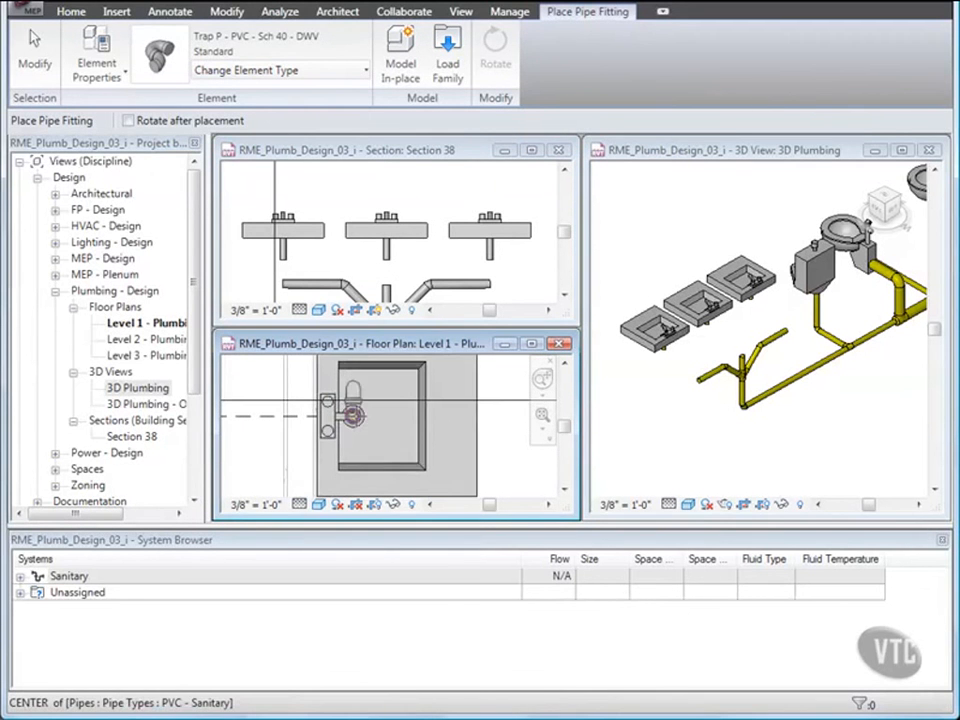
{"action": "left_click", "coordinate": [343, 420]}
{"action": "scroll", "coordinate": [343, 425], "scroll_direction": "up", "scroll_amount": 1}
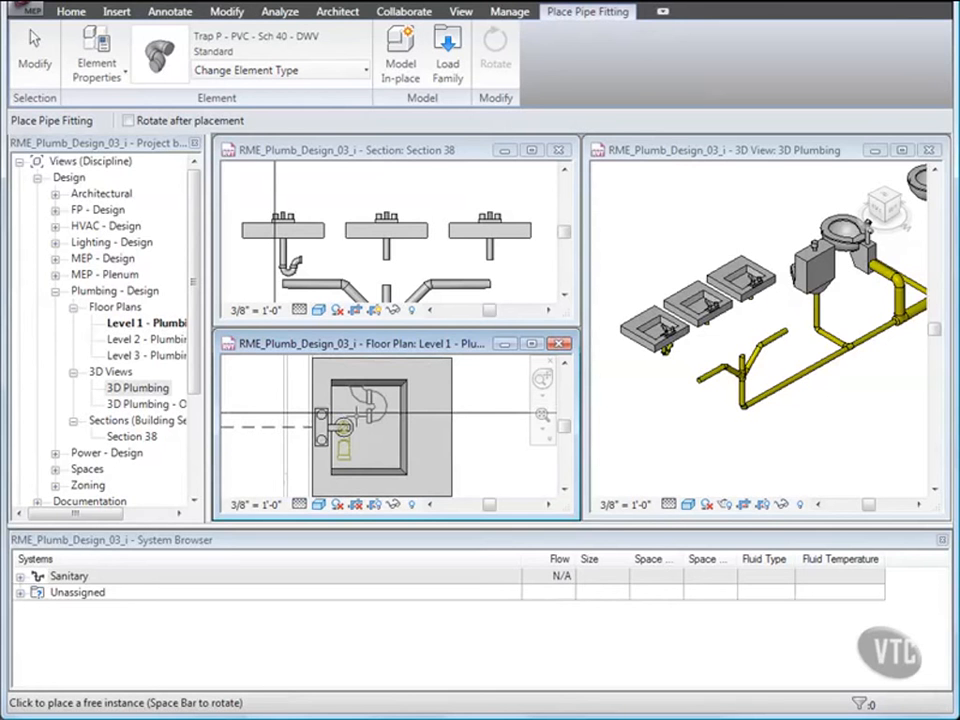
{"action": "scroll", "coordinate": [343, 428], "scroll_direction": "down", "scroll_amount": 2}
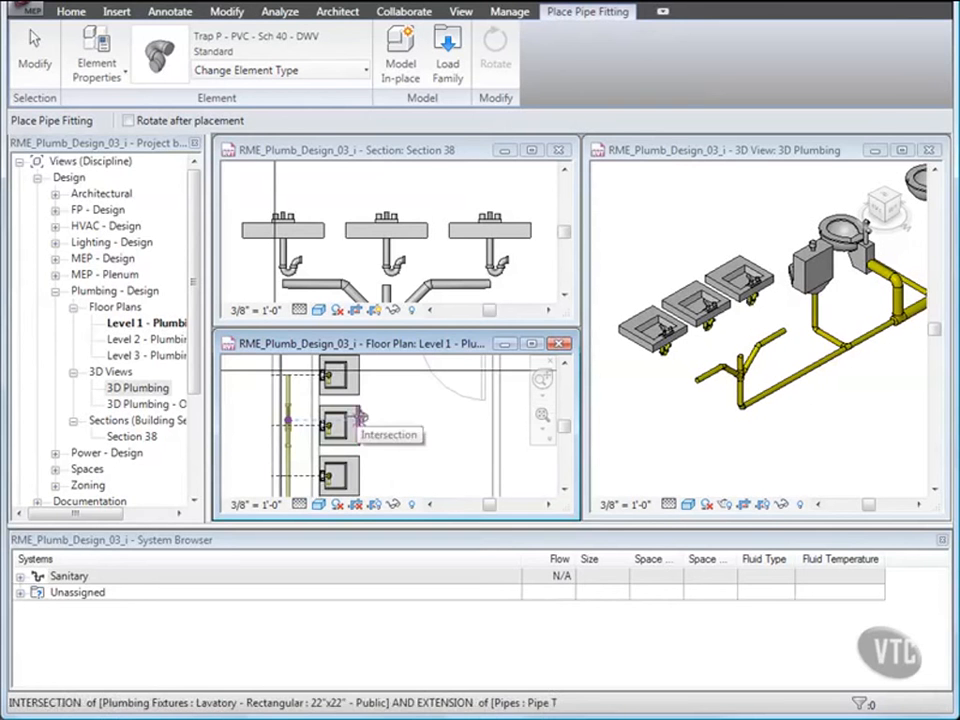
{"action": "left_click", "coordinate": [30, 58]}
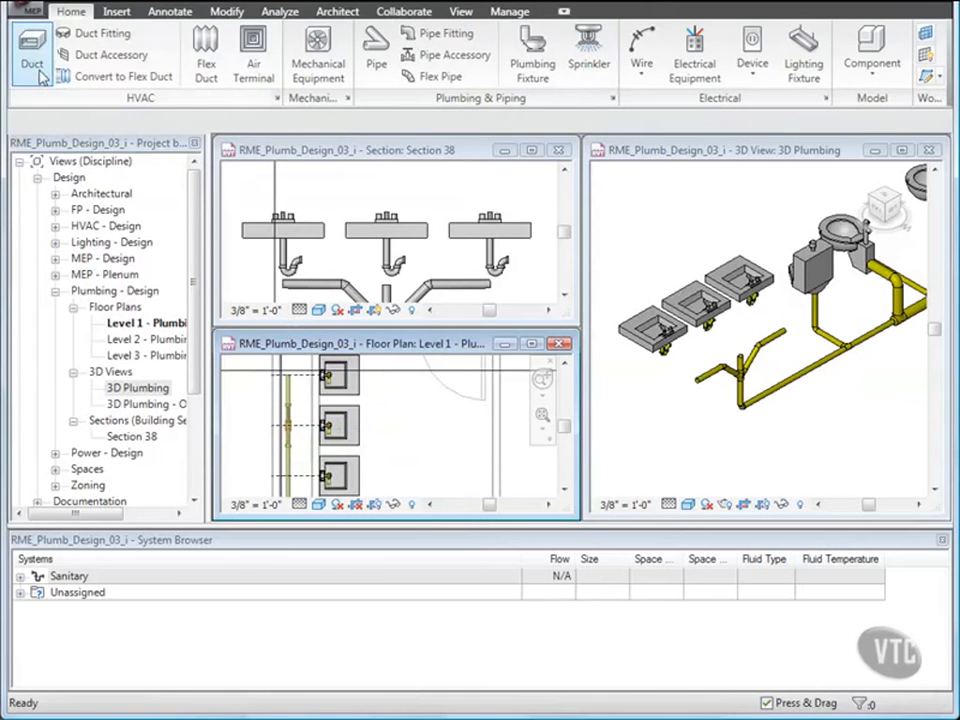
Step: In the 3D Plumbing view, rotate the P-trap under Section 38's left lavatory two quarter turns about its vertical drain pipe
{"action": "left_click", "coordinate": [649, 421]}
{"action": "scroll", "coordinate": [660, 388], "scroll_direction": "up", "scroll_amount": 8}
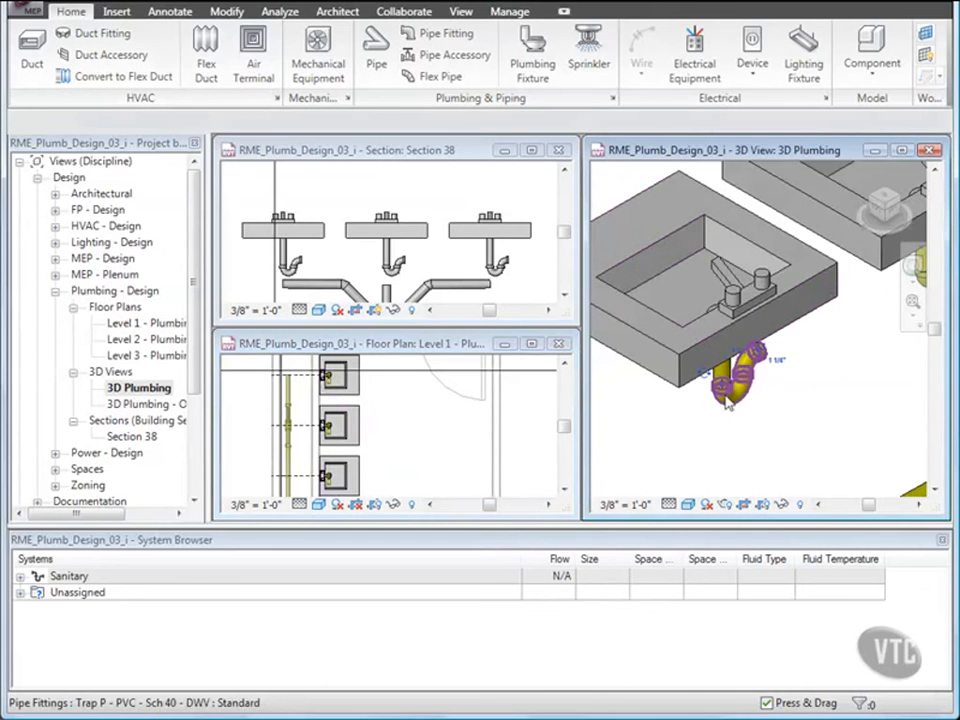
{"action": "left_click", "coordinate": [728, 399]}
{"action": "middle_click_drag", "start_coordinate": [731, 439], "coordinate": [686, 395], "text": "shift"}
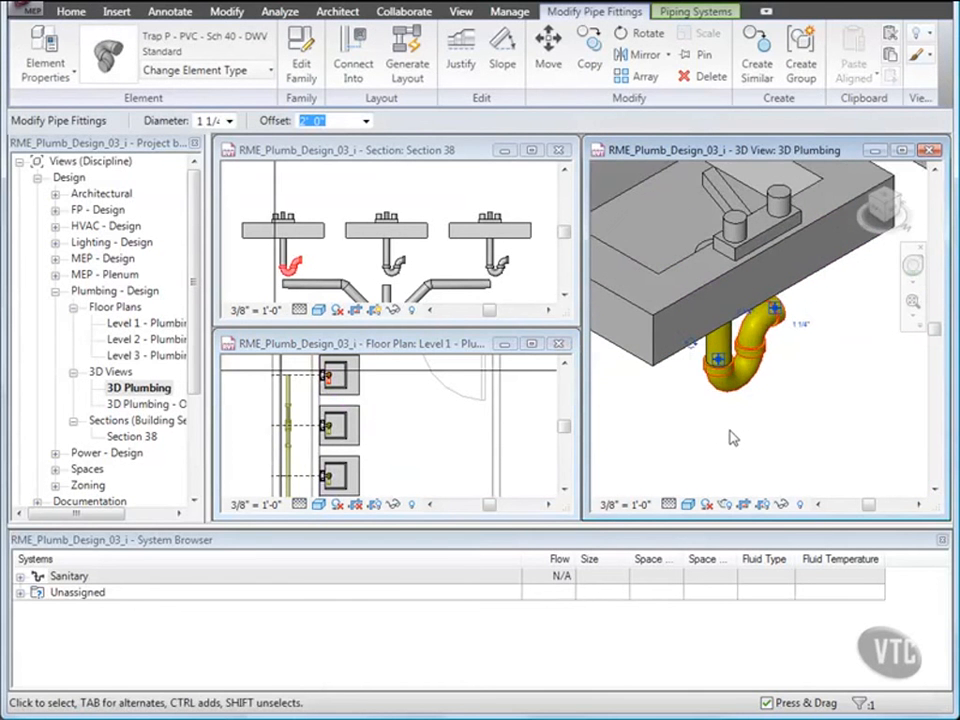
{"action": "left_click", "coordinate": [690, 343]}
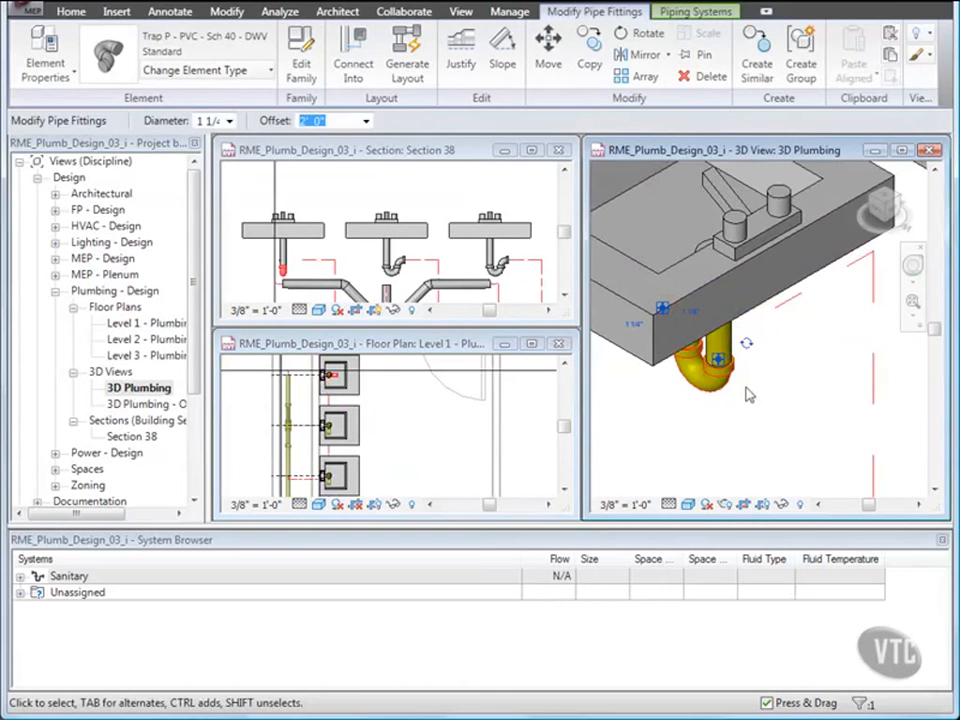
{"action": "left_click", "coordinate": [748, 347]}
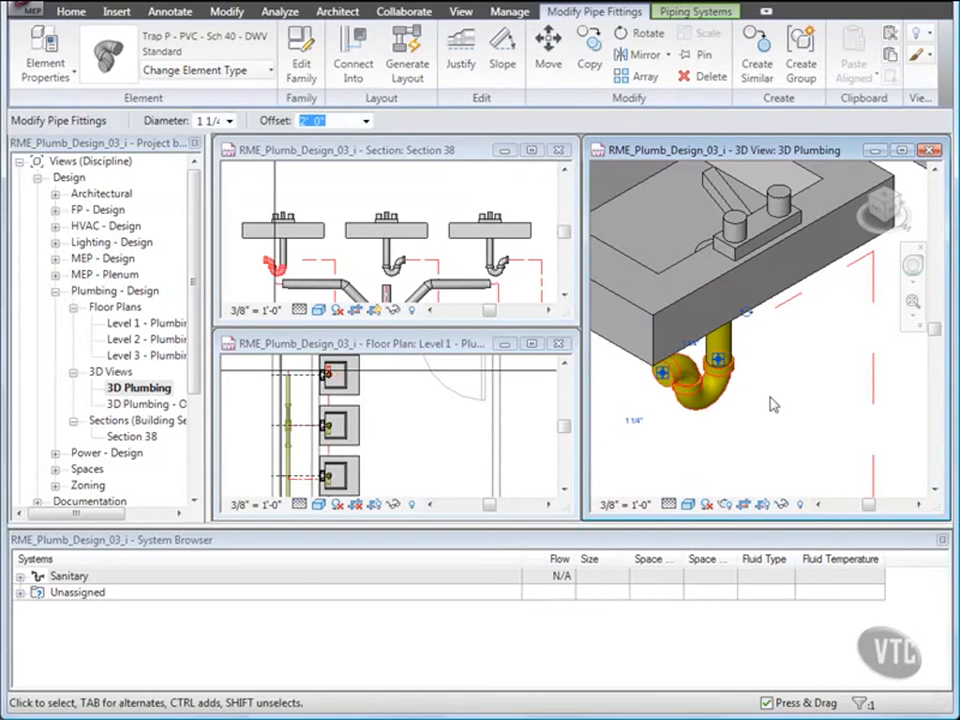
Step: Rotate the P-traps under all three sinks so their outlets face the drain piping behind them
{"action": "left_click", "coordinate": [757, 340]}
{"action": "scroll", "coordinate": [813, 347], "scroll_direction": "down", "scroll_amount": 5}
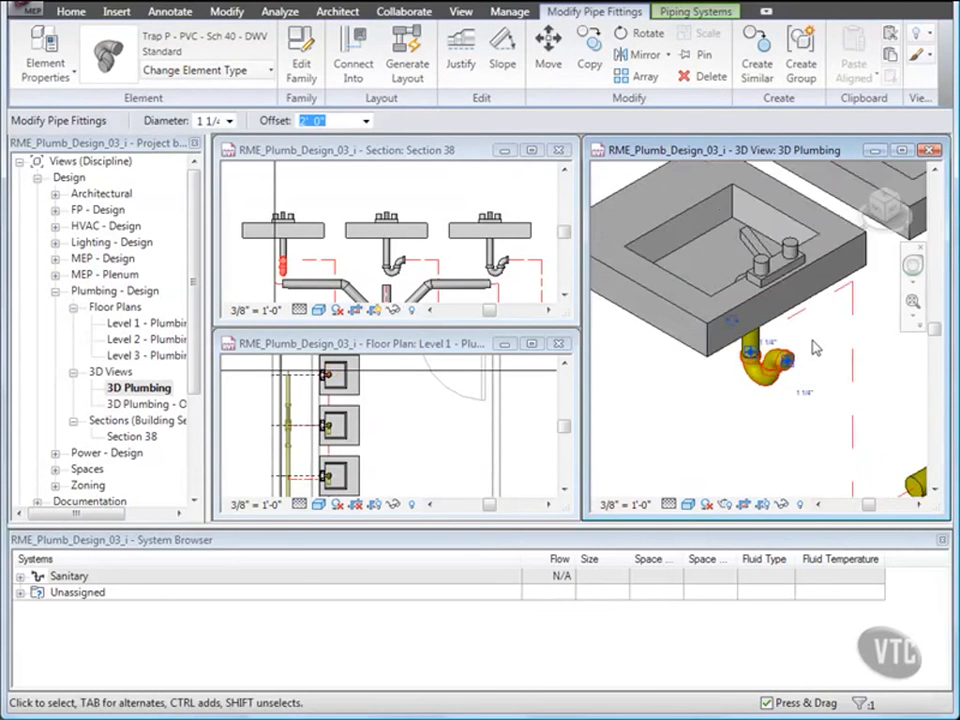
{"action": "middle_click_drag", "start_coordinate": [813, 345], "coordinate": [746, 373]}
{"action": "scroll", "coordinate": [746, 373], "scroll_direction": "down", "scroll_amount": 3}
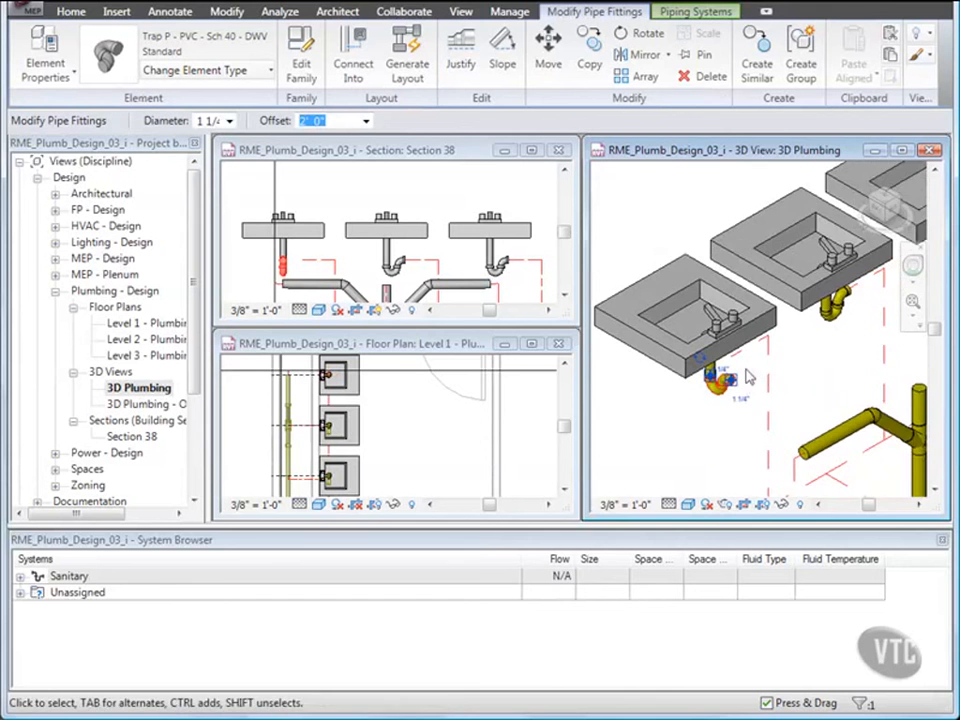
{"action": "middle_click_drag", "start_coordinate": [810, 358], "coordinate": [752, 381]}
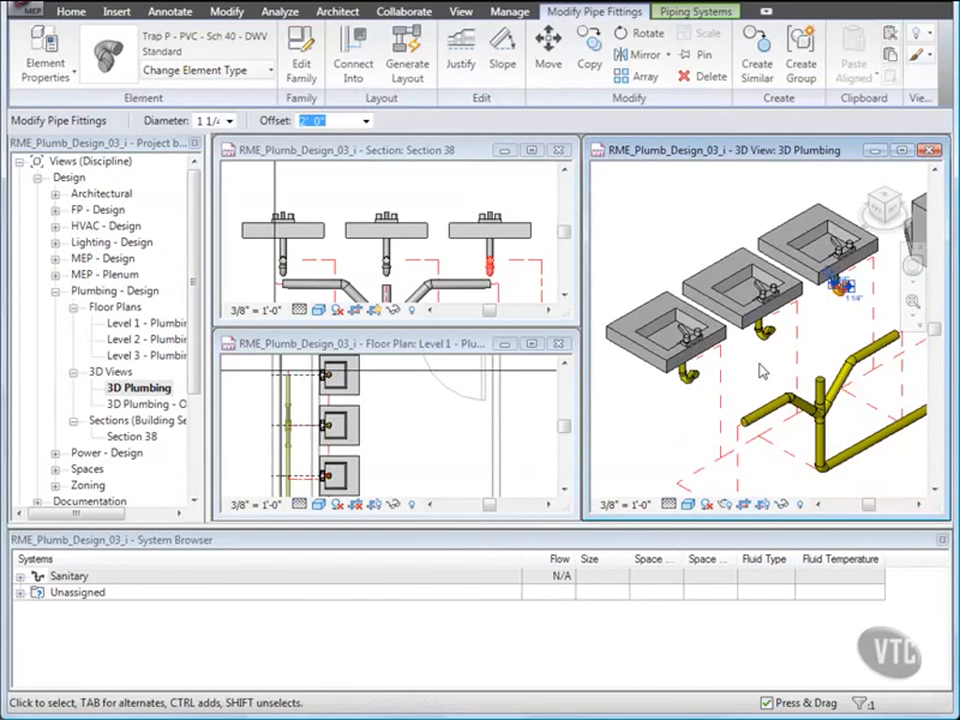
{"action": "key", "text": "Escape"}
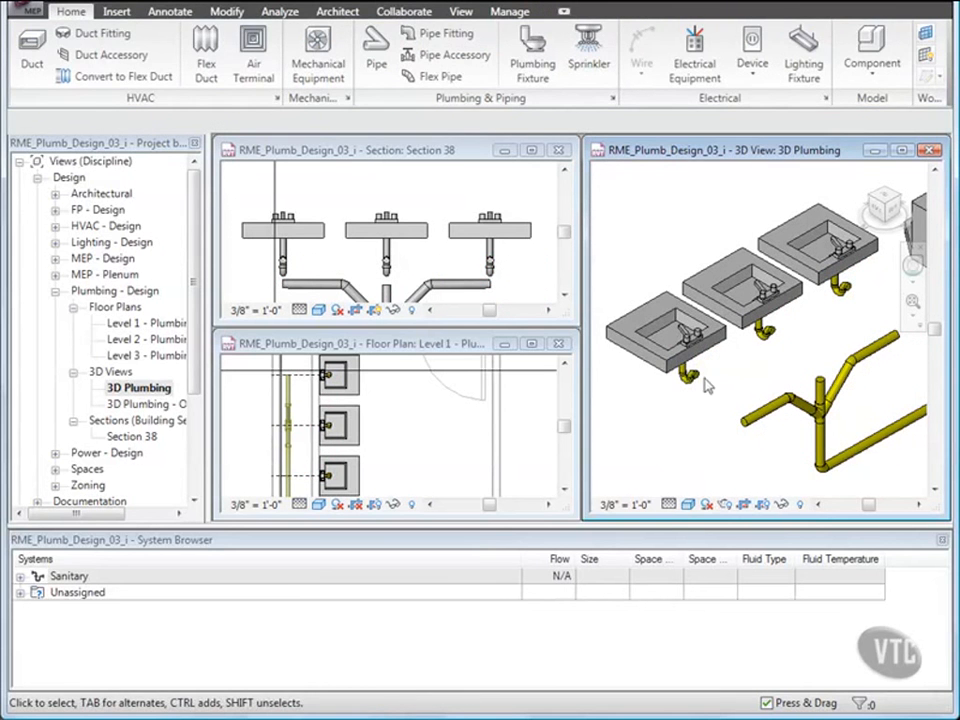
Step: Connect the nearest sink's P-trap into the open horizontal end of the near sanitary branch pipe using Connect Into
{"action": "left_click", "coordinate": [690, 377]}
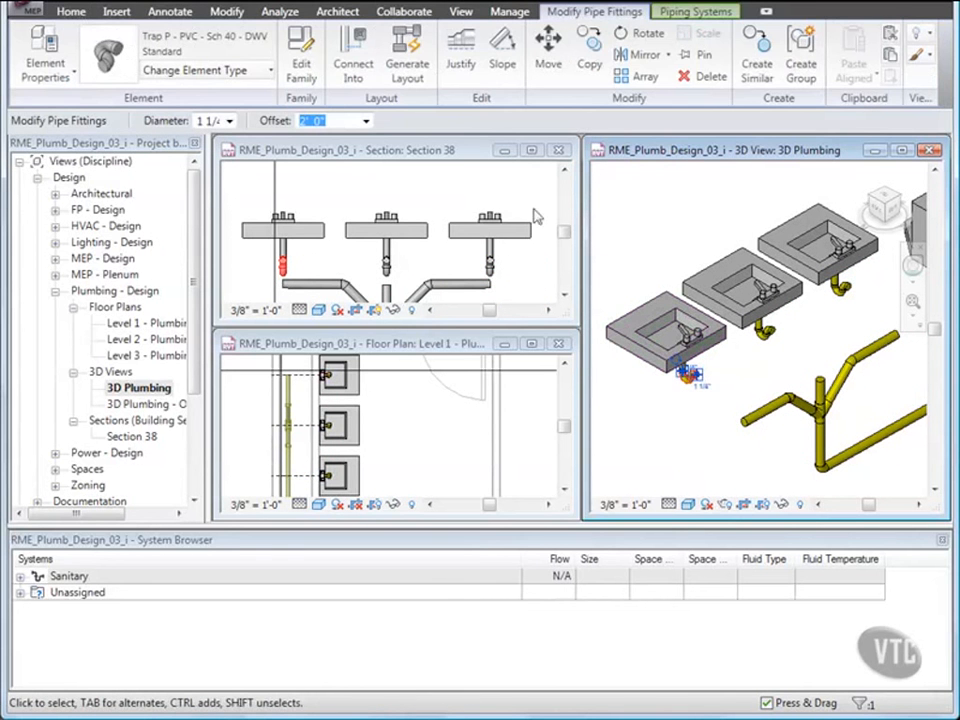
{"action": "left_click", "coordinate": [350, 58]}
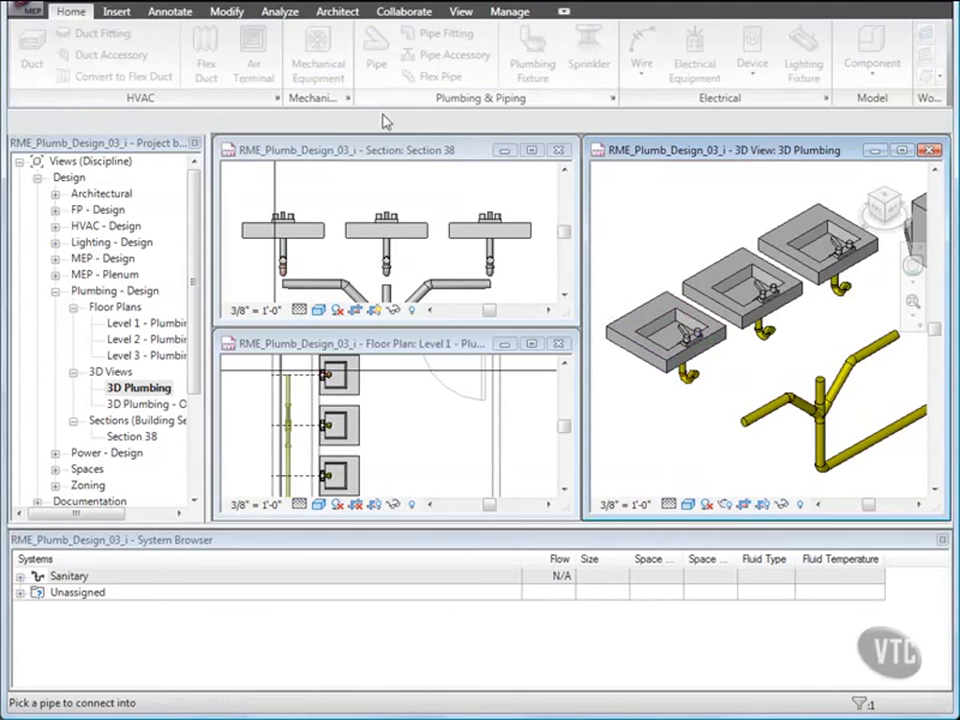
{"action": "left_click", "coordinate": [762, 422]}
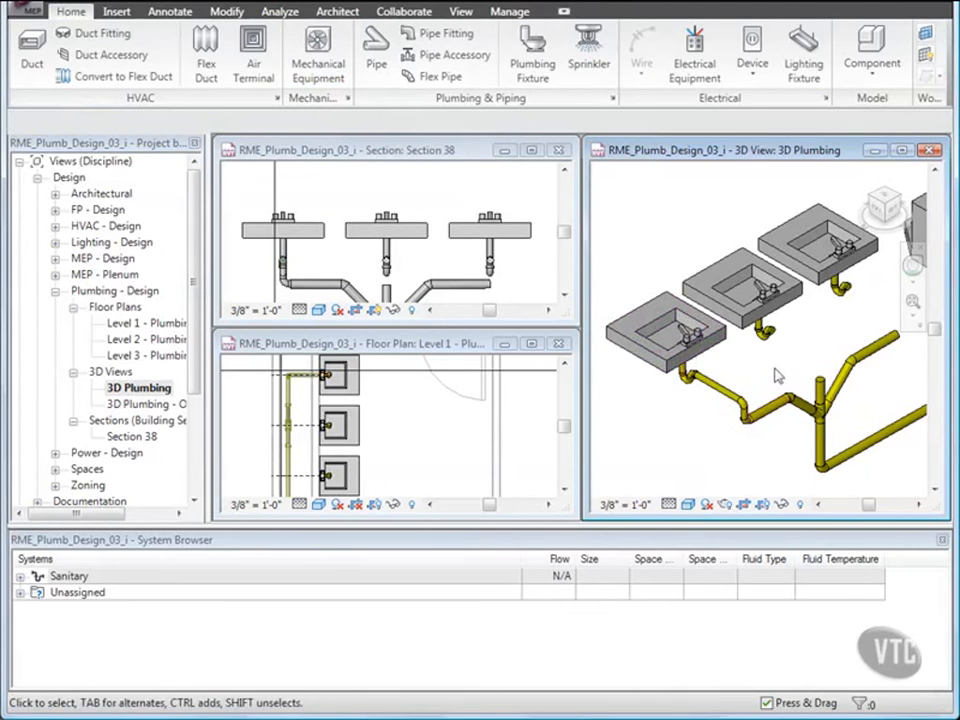
Step: Connect the farthest sink's P-trap into the far sanitary branch pipe using Connect Into
{"action": "middle_click_drag", "start_coordinate": [778, 368], "coordinate": [765, 373]}
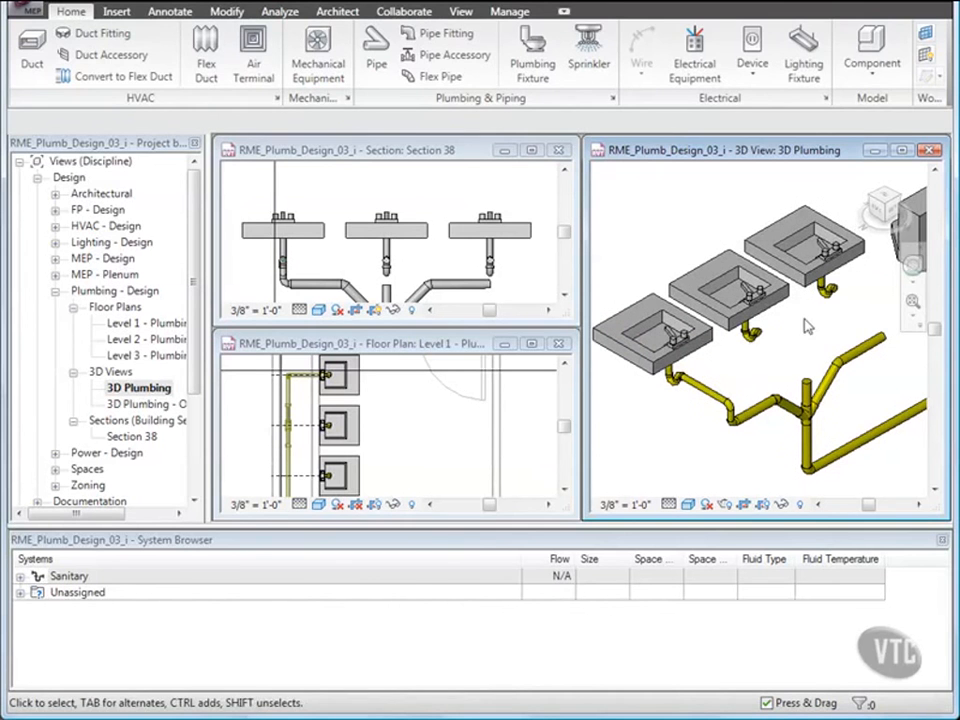
{"action": "left_click", "coordinate": [830, 293]}
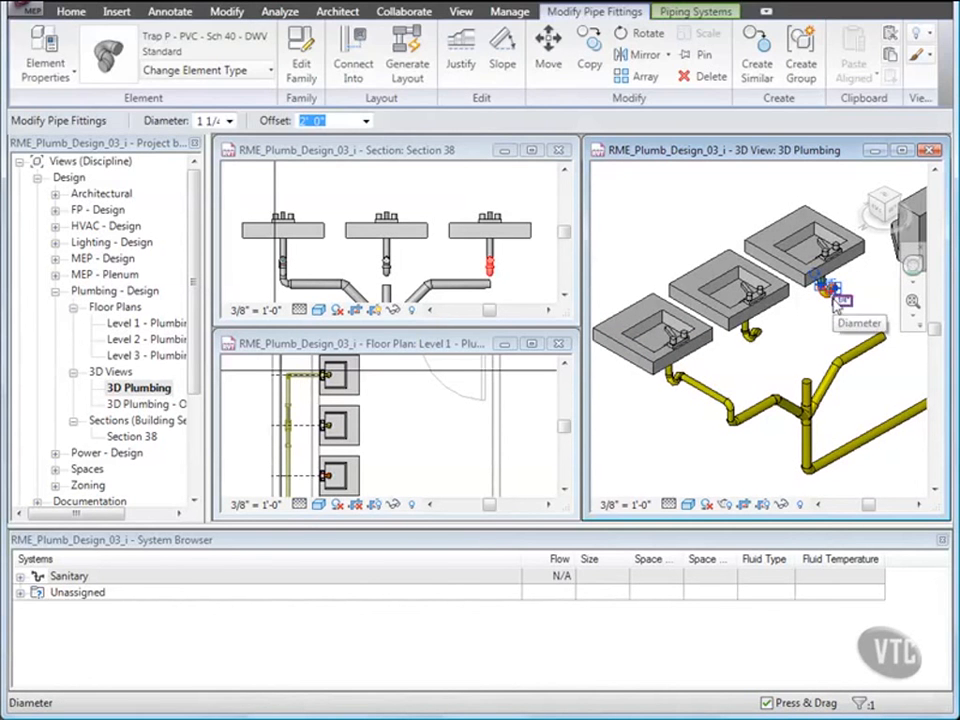
{"action": "left_click", "coordinate": [351, 60]}
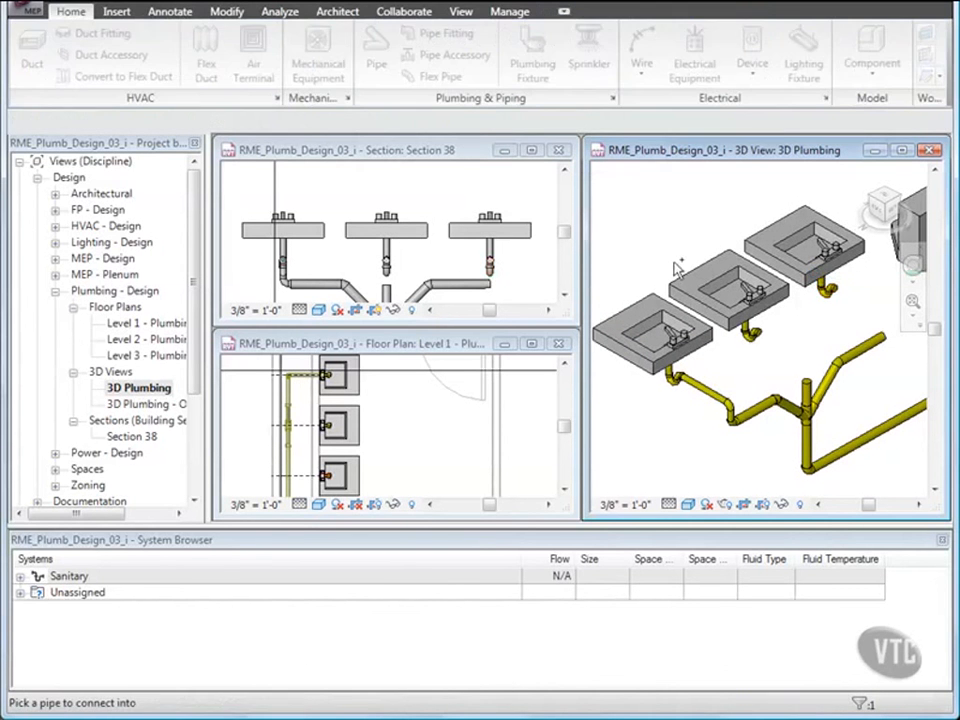
{"action": "left_click", "coordinate": [868, 356]}
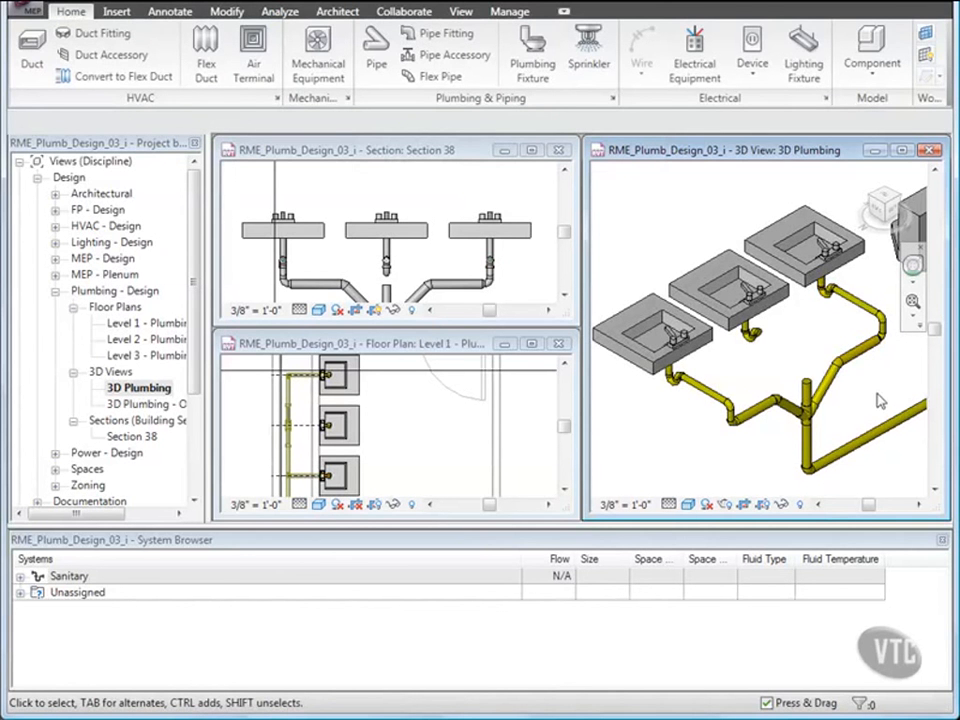
Step: Draw a short 1 1/4" pipe sloped 1/8" / 12" in the floor plan, from the middle sink's trap outlet toward the wall
{"action": "left_click", "coordinate": [748, 334]}
{"action": "left_click", "coordinate": [404, 420]}
{"action": "scroll", "coordinate": [320, 425], "scroll_direction": "up", "scroll_amount": 3}
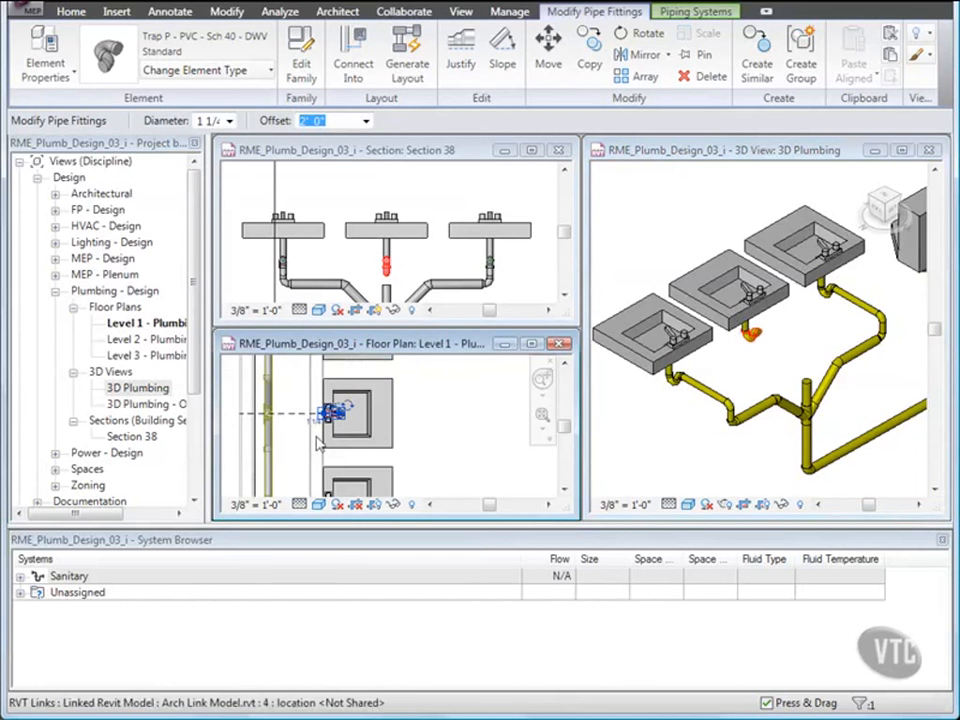
{"action": "scroll", "coordinate": [320, 423], "scroll_direction": "up", "scroll_amount": 4}
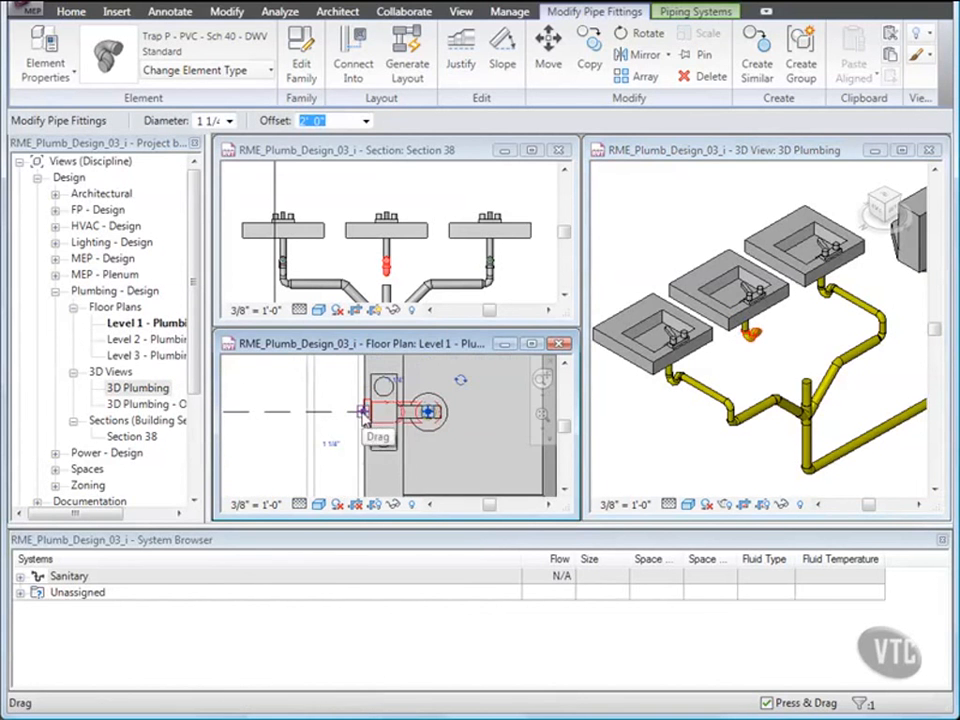
{"action": "right_click", "coordinate": [364, 417]}
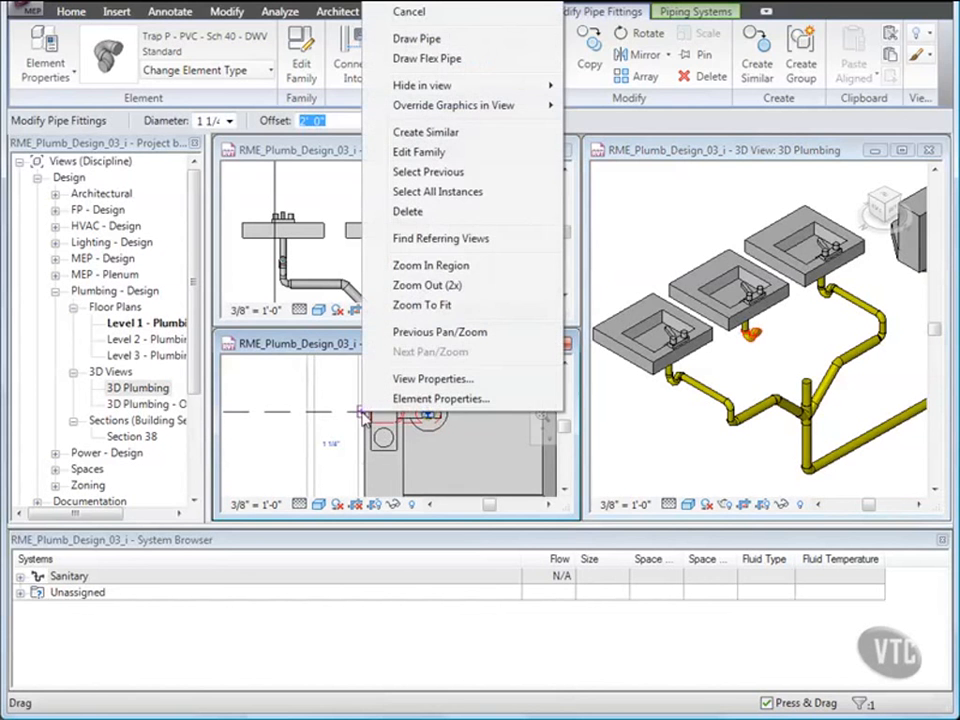
{"action": "left_click", "coordinate": [426, 38]}
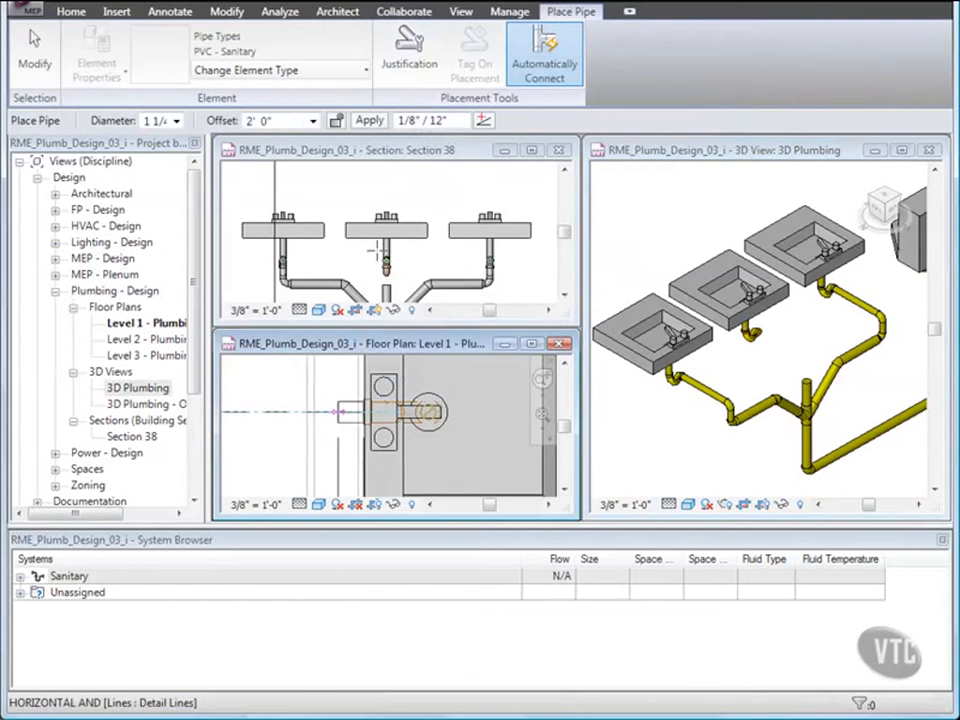
{"action": "scroll", "coordinate": [360, 395], "scroll_direction": "down", "scroll_amount": 2}
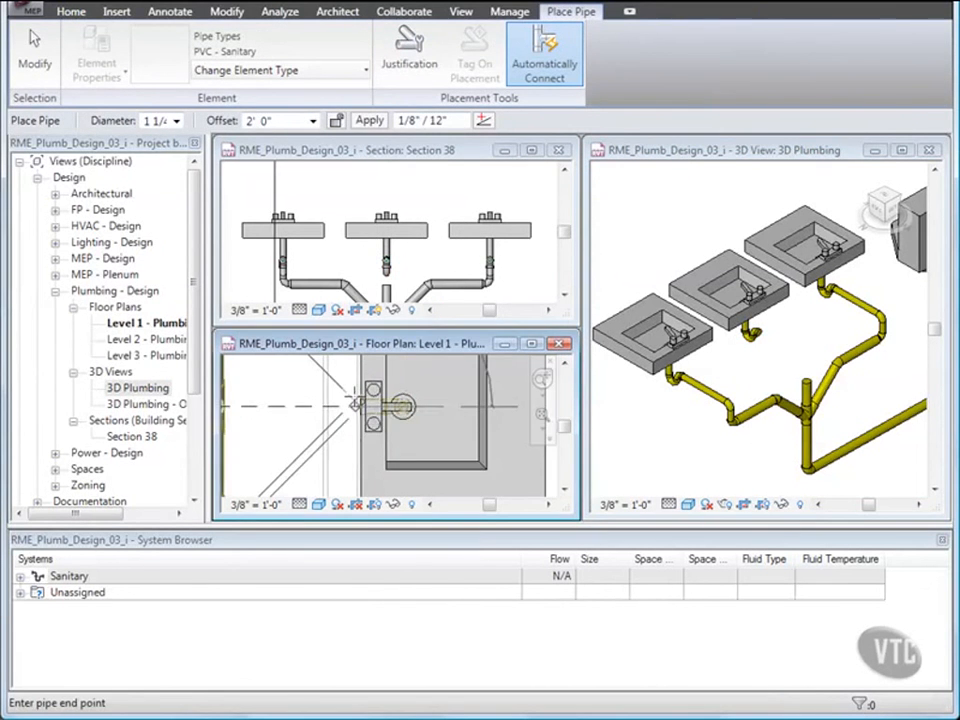
{"action": "middle_click_drag", "start_coordinate": [362, 401], "coordinate": [392, 413]}
{"action": "left_click", "coordinate": [416, 413]}
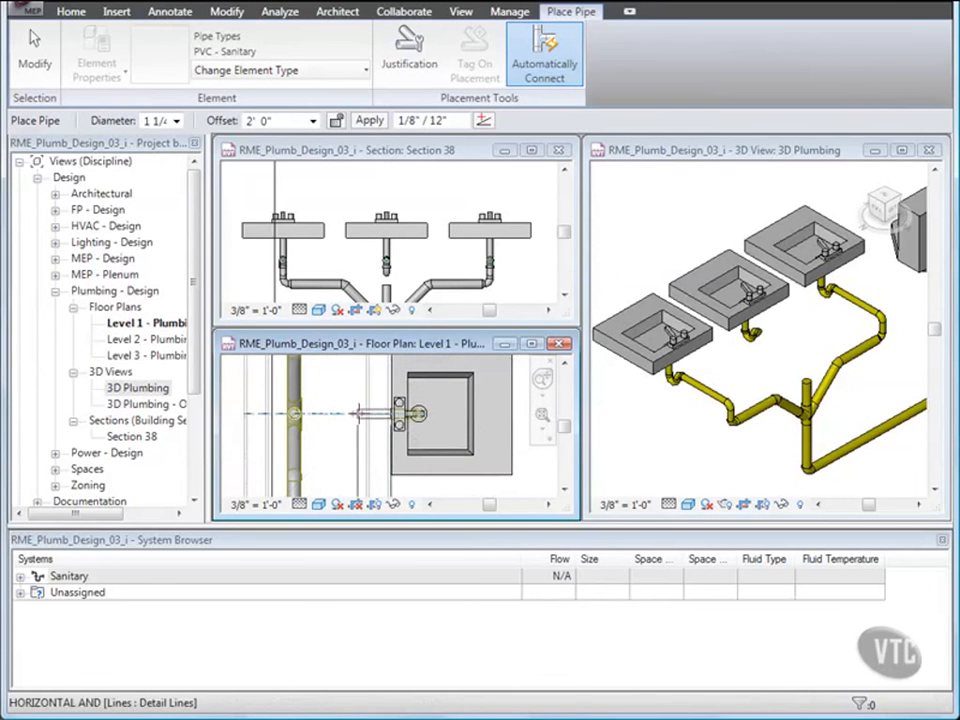
{"action": "left_click", "coordinate": [358, 413]}
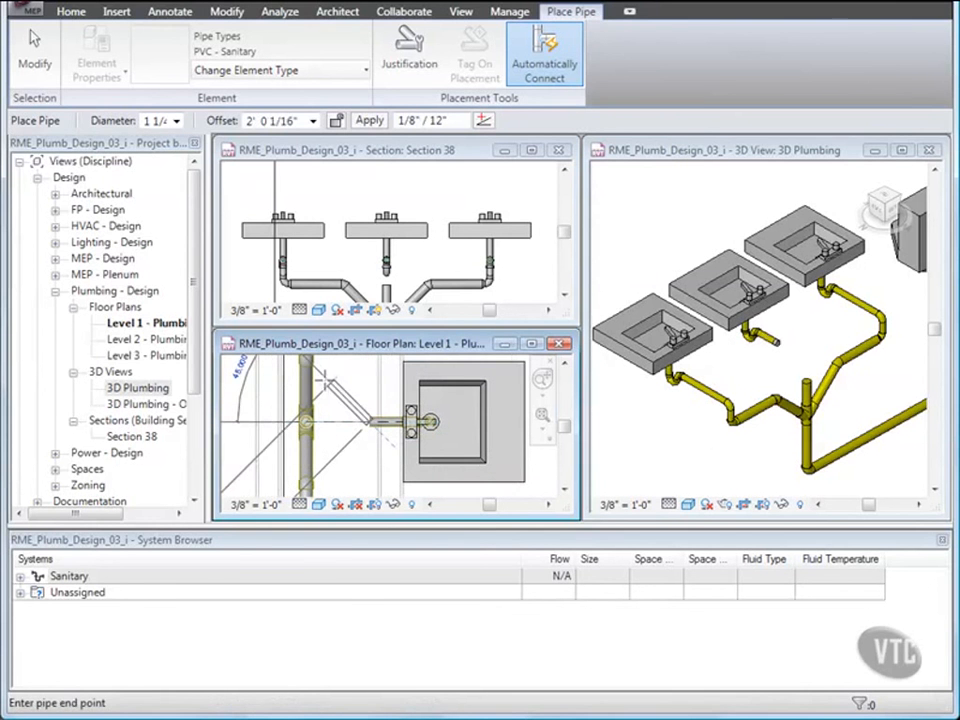
{"action": "left_click", "coordinate": [35, 65]}
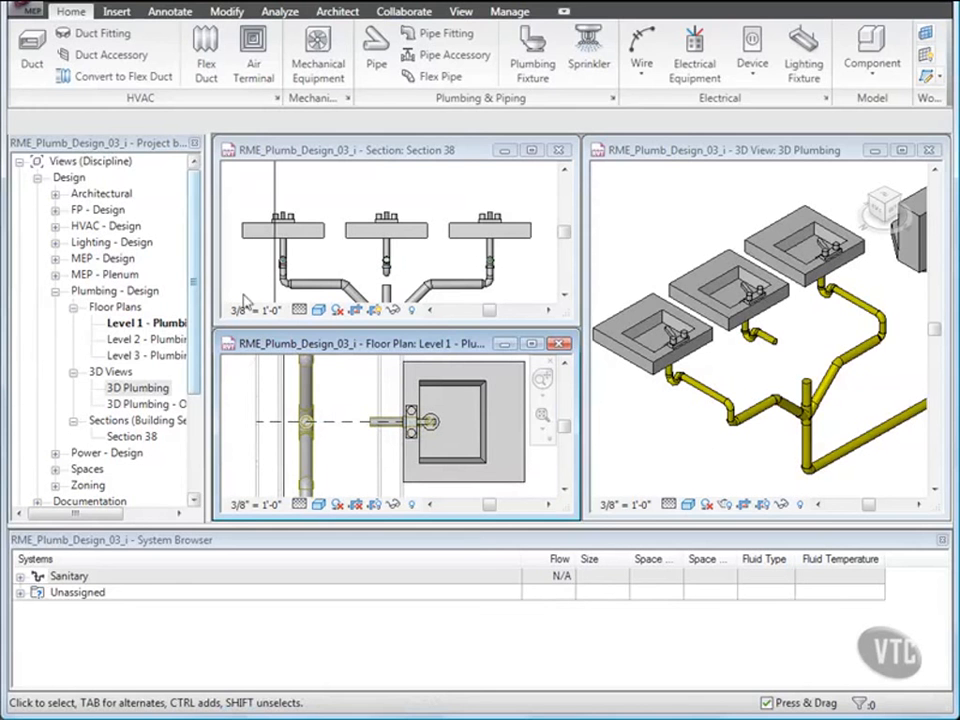
Step: Join the middle sink's short pipe to the vertical stack pipe in the 3D view using routing solution 11 of 11
{"action": "left_click", "coordinate": [622, 267]}
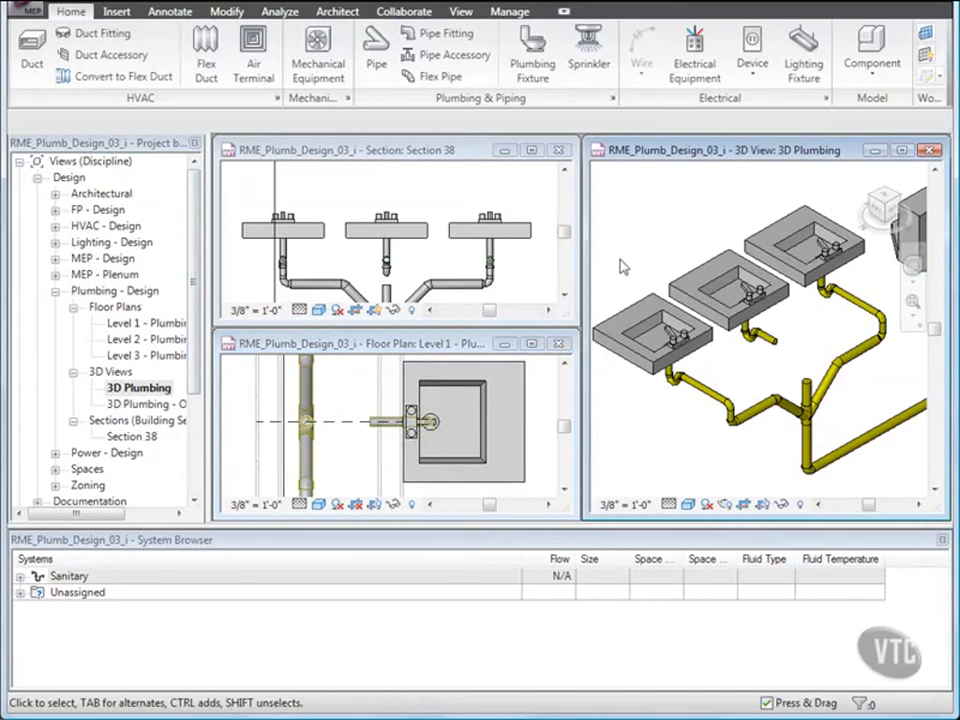
{"action": "left_click", "coordinate": [770, 345]}
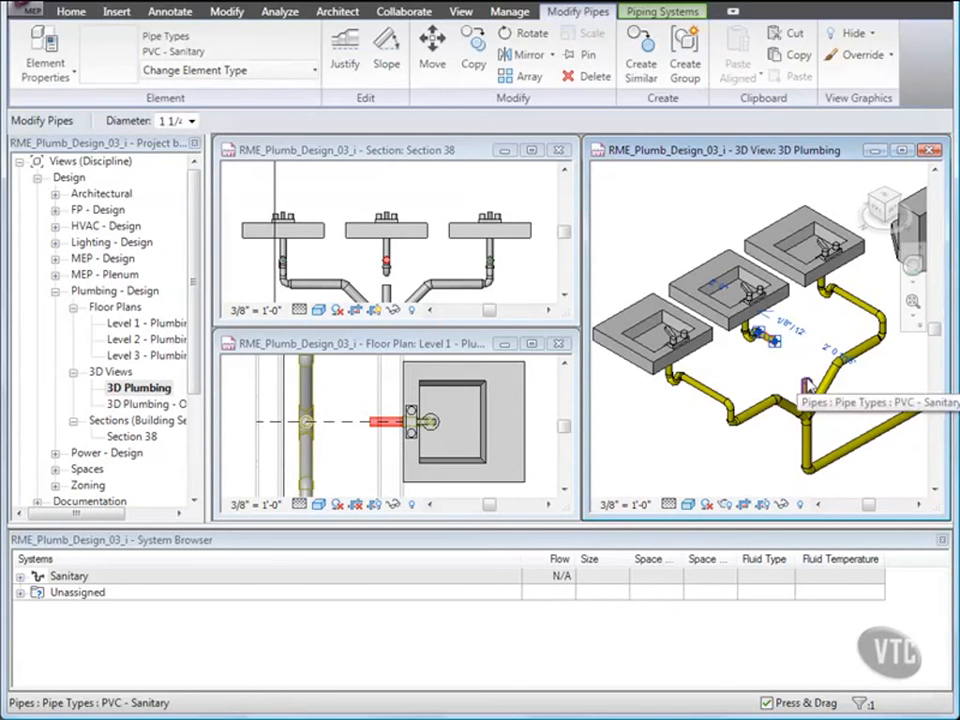
{"action": "left_click", "coordinate": [805, 392], "text": "ctrl"}
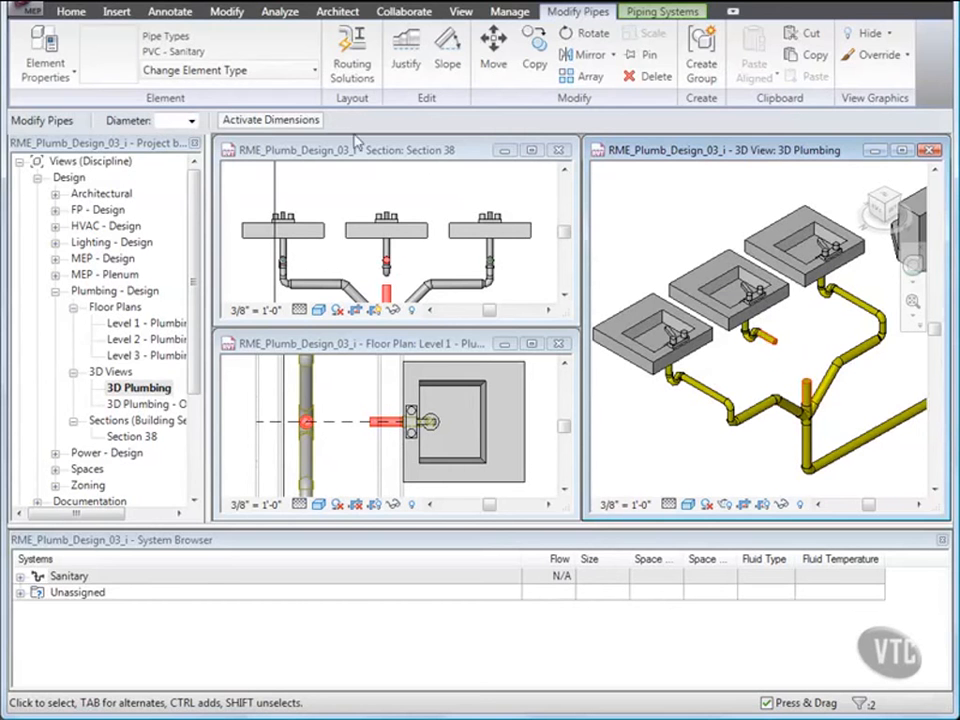
{"action": "left_click", "coordinate": [351, 62]}
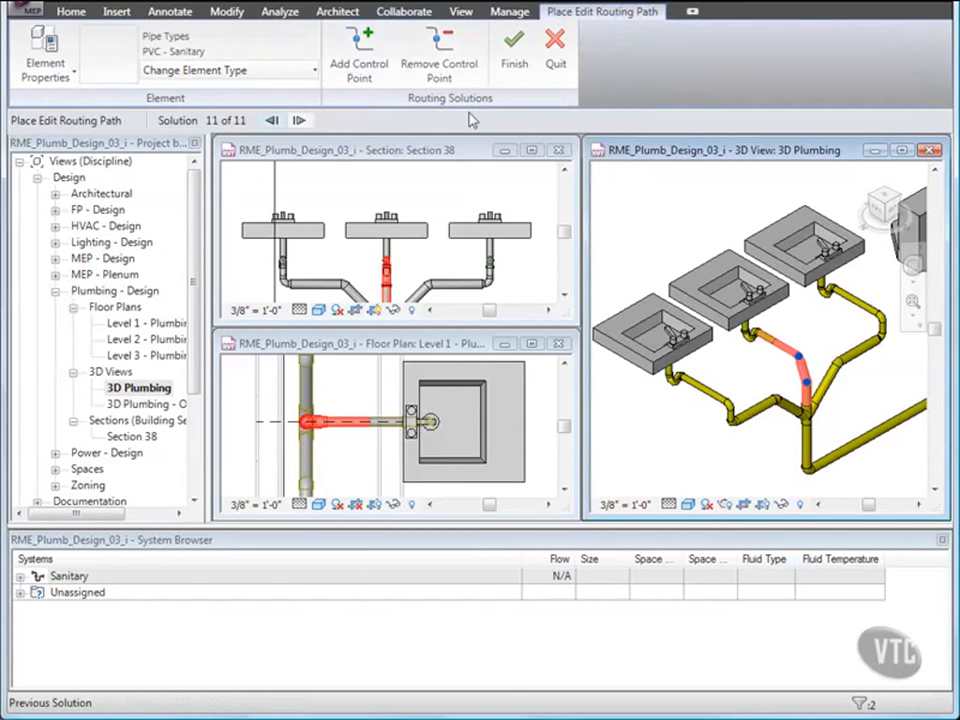
{"action": "left_click", "coordinate": [514, 66]}
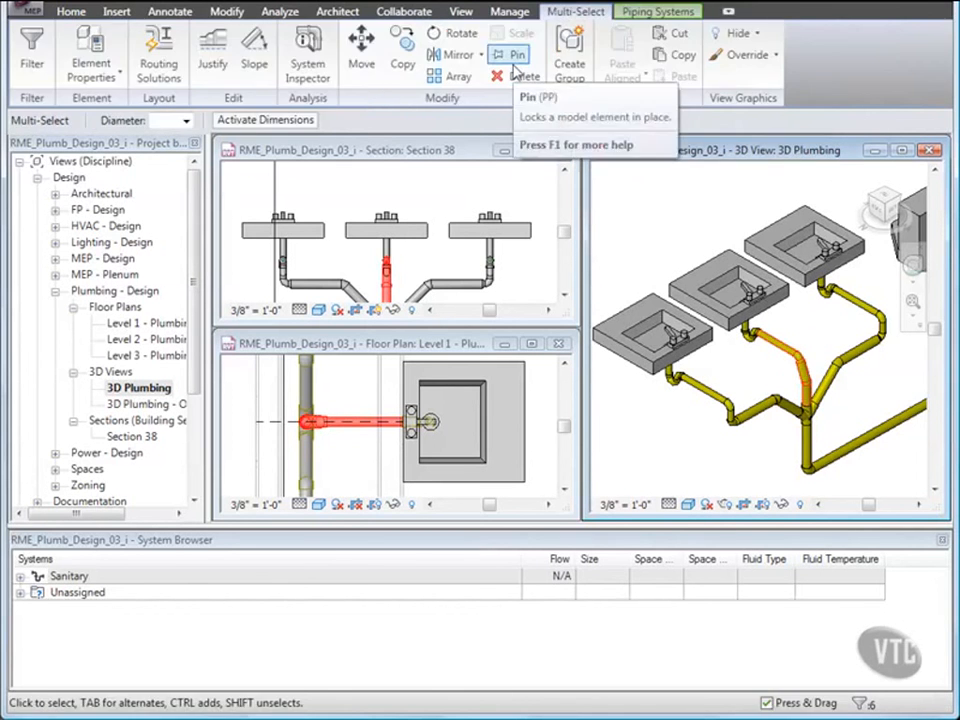
{"action": "left_click", "coordinate": [660, 242]}
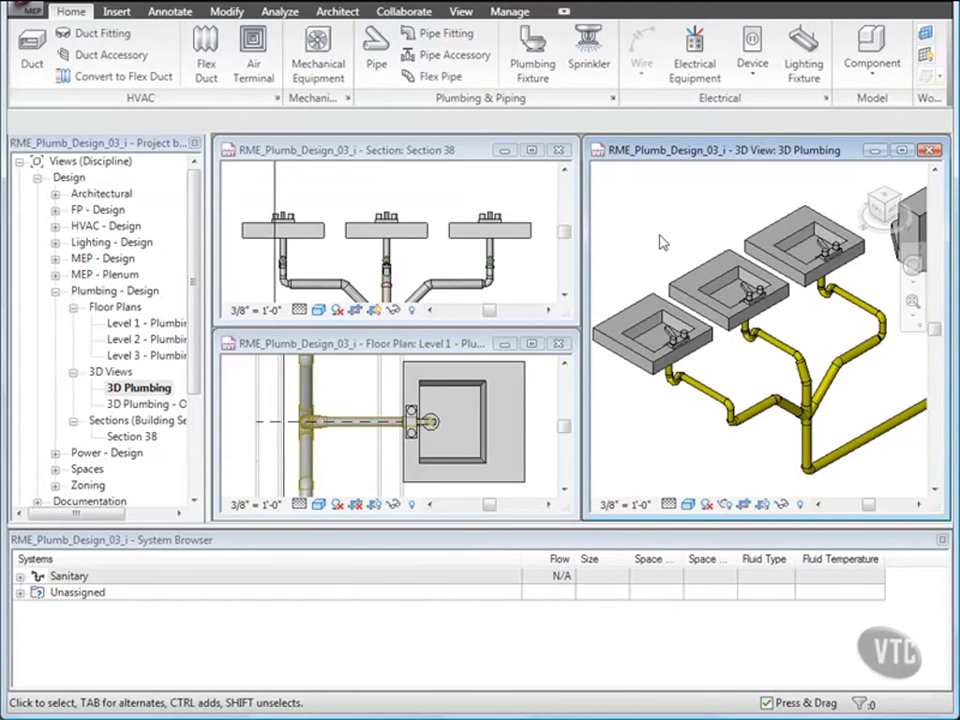
Step: Apply a 1/8" / 12" slope to the three horizontal pipes running from the sink traps
{"action": "left_click", "coordinate": [708, 397]}
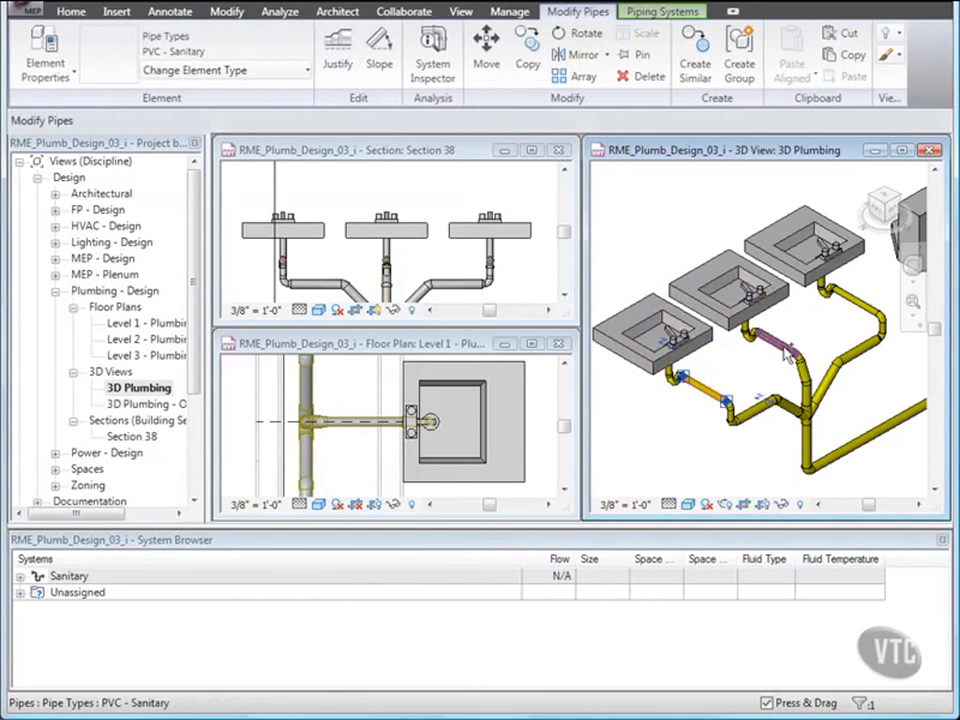
{"action": "left_click", "coordinate": [853, 301], "text": "ctrl"}
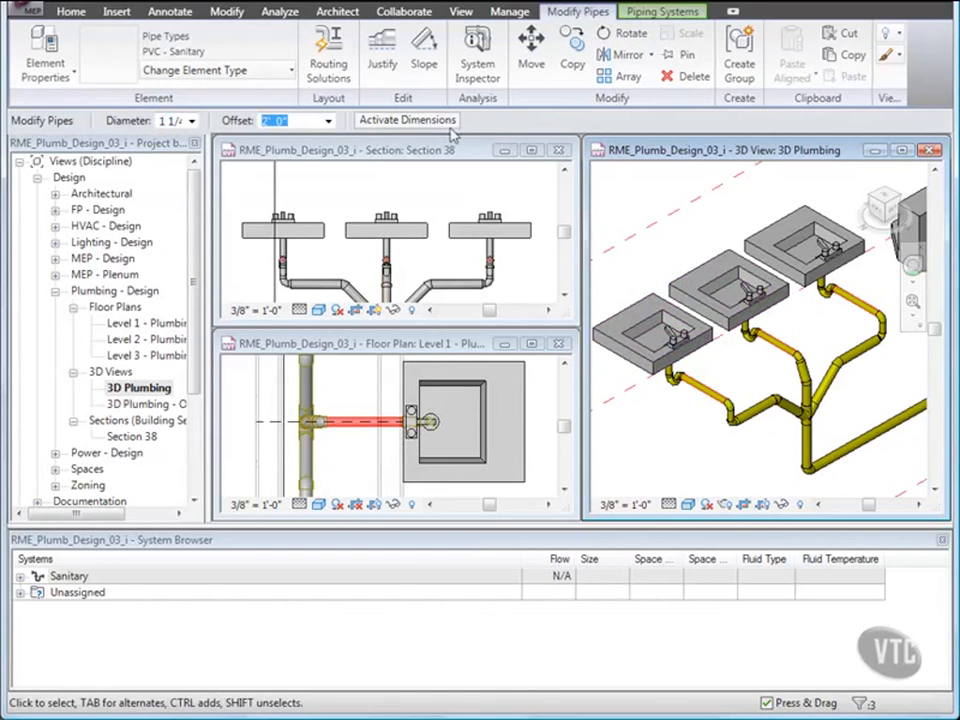
{"action": "left_click", "coordinate": [424, 62]}
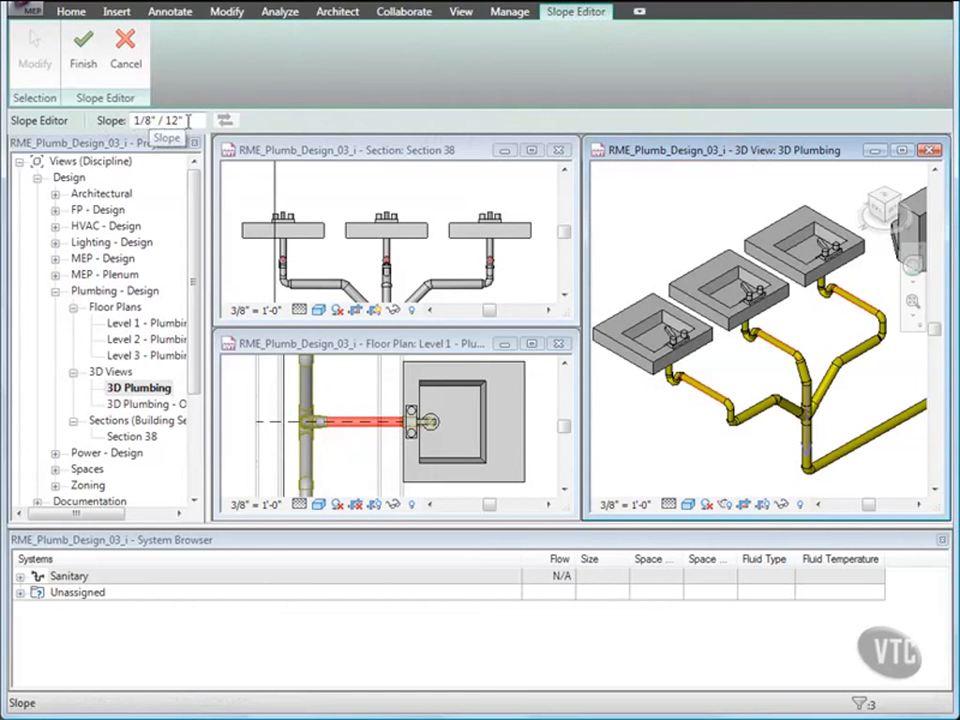
{"action": "left_click", "coordinate": [88, 66]}
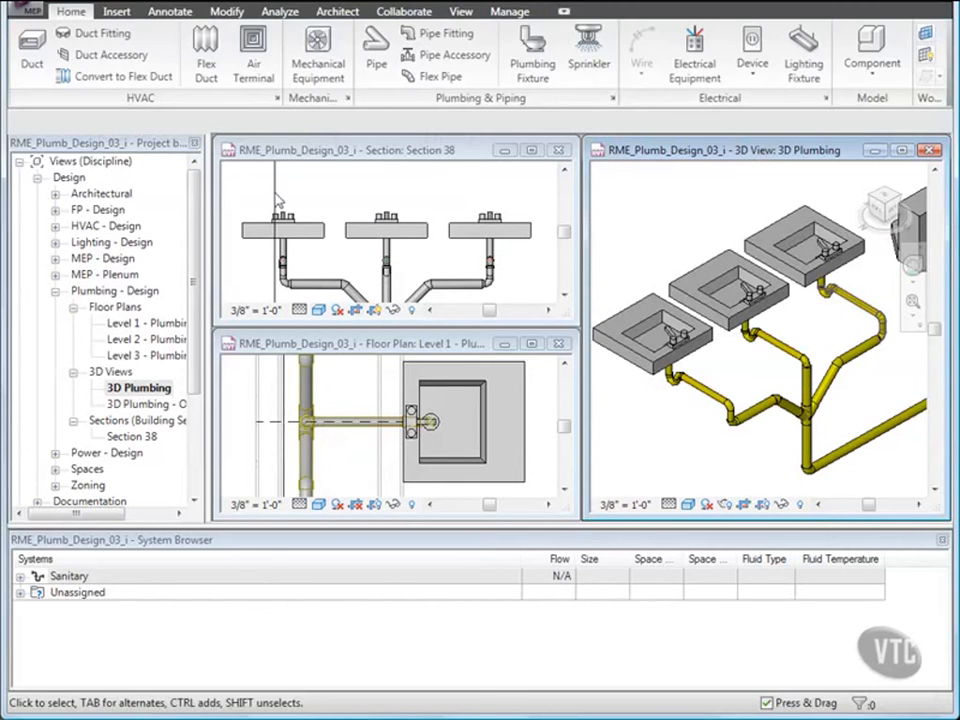
Step: Close the RME_Plumb_Design_03_i project without saving the changes
{"action": "left_click", "coordinate": [28, 12]}
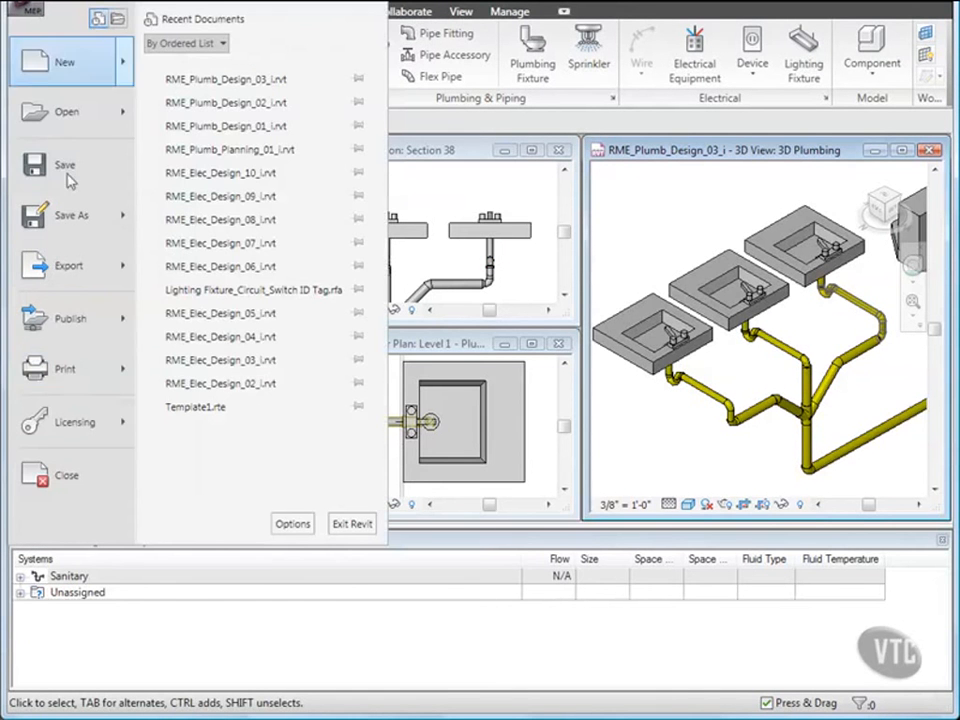
{"action": "left_click", "coordinate": [64, 478]}
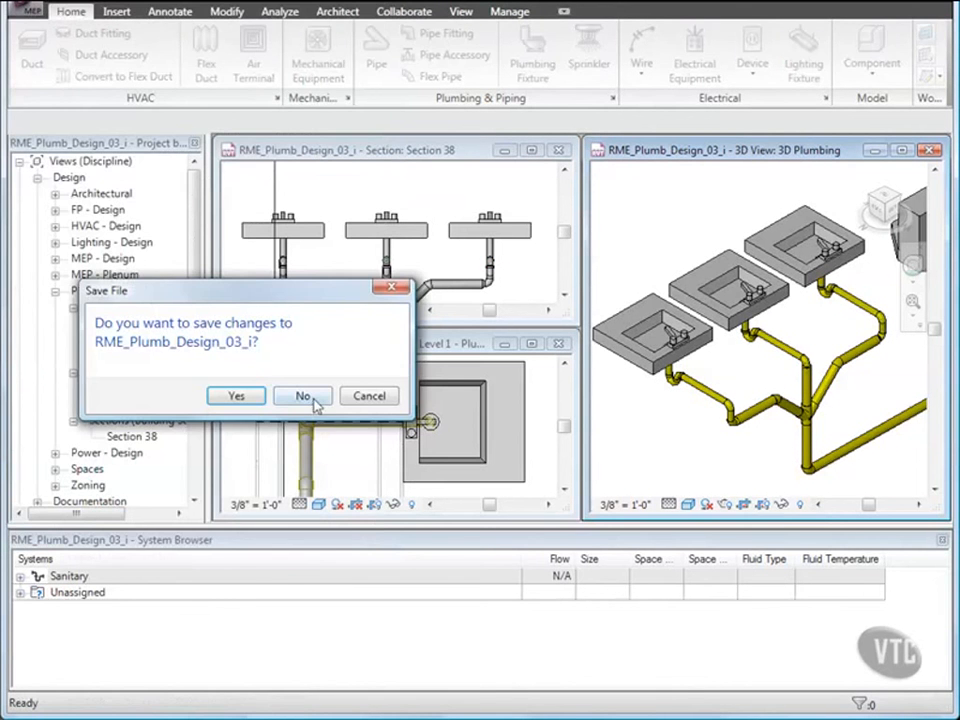
{"action": "left_click", "coordinate": [304, 395]}
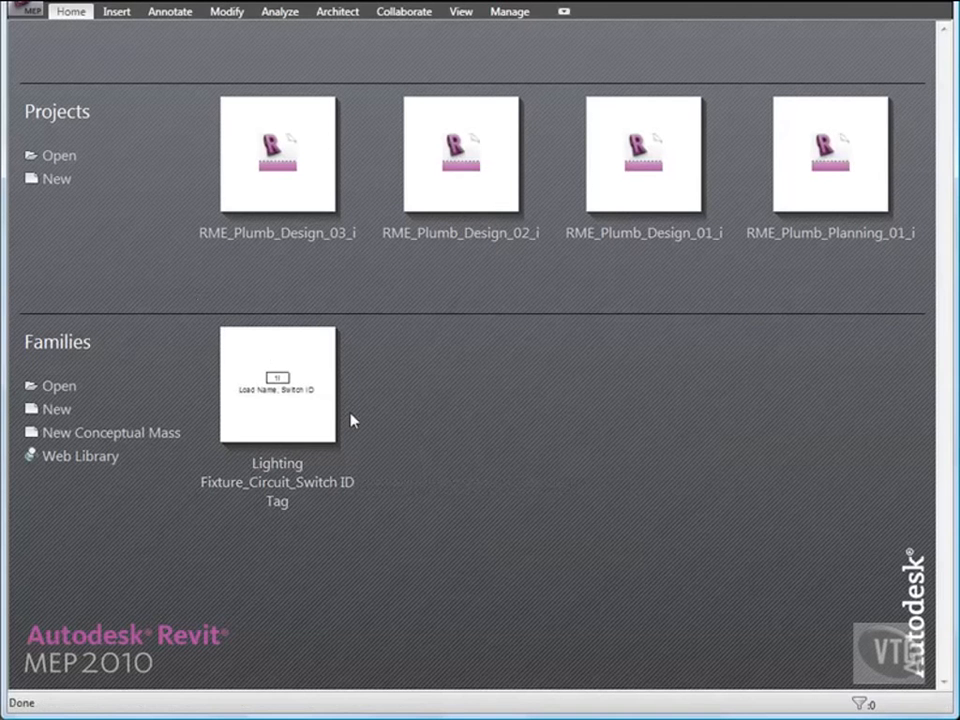
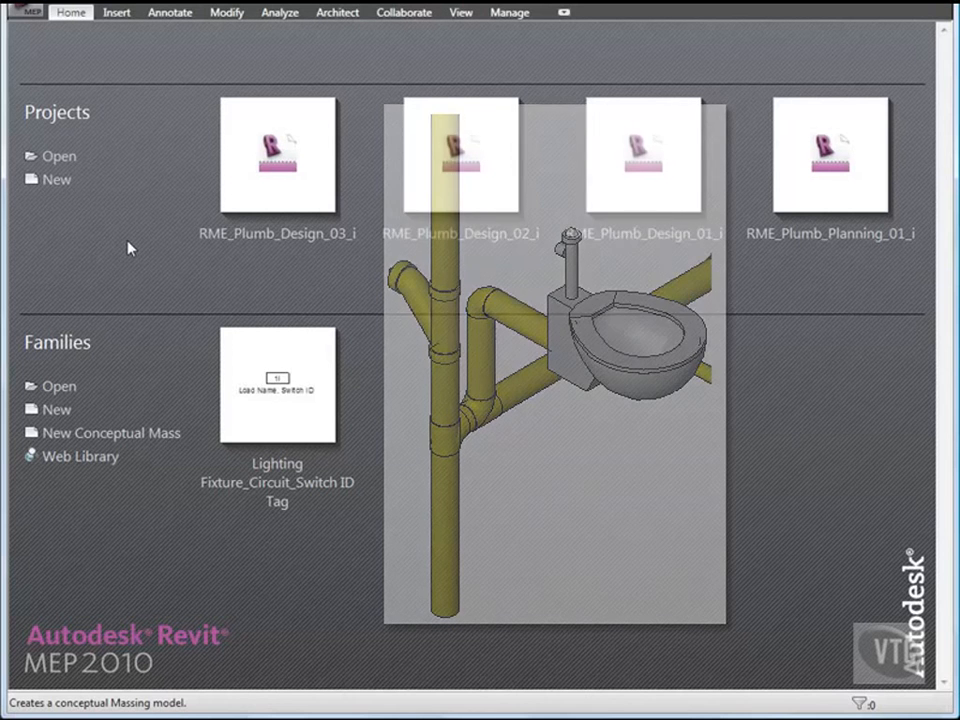
Step: Open the RME_Plumb_Design_04_i project from the 04_Plumbing Systems training folder
{"action": "left_click", "coordinate": [30, 15]}
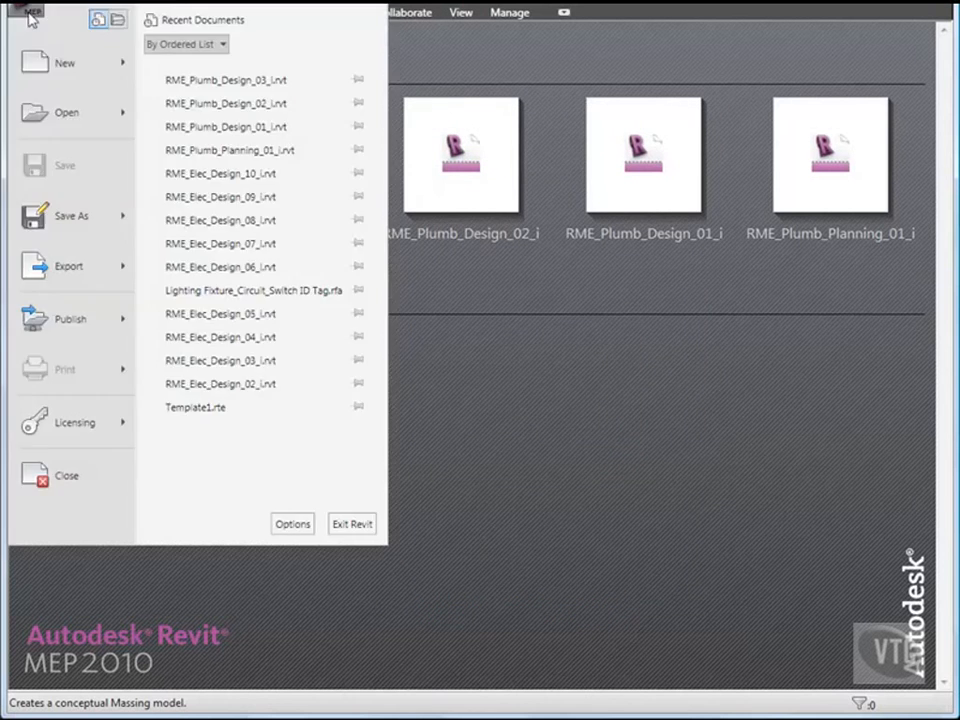
{"action": "left_click", "coordinate": [47, 114]}
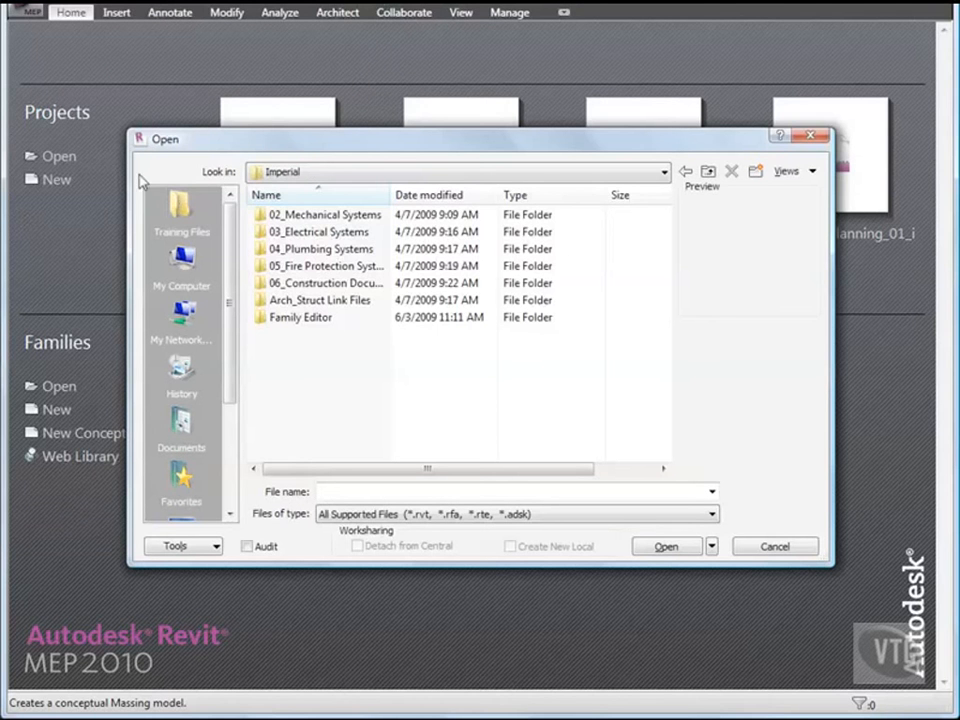
{"action": "double_click", "coordinate": [322, 249]}
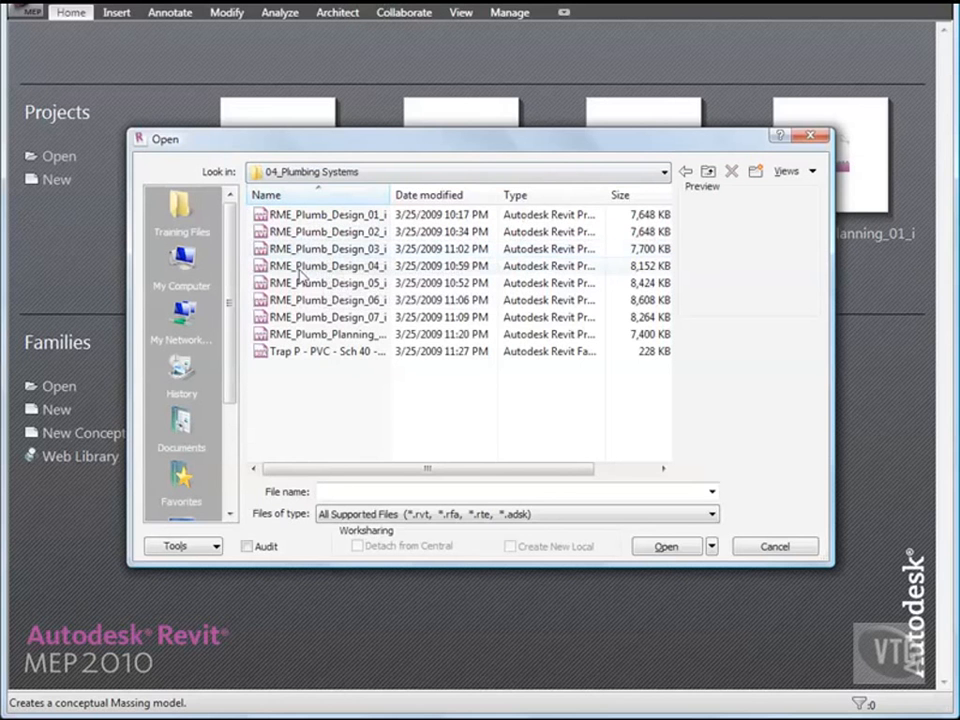
{"action": "double_click", "coordinate": [354, 268]}
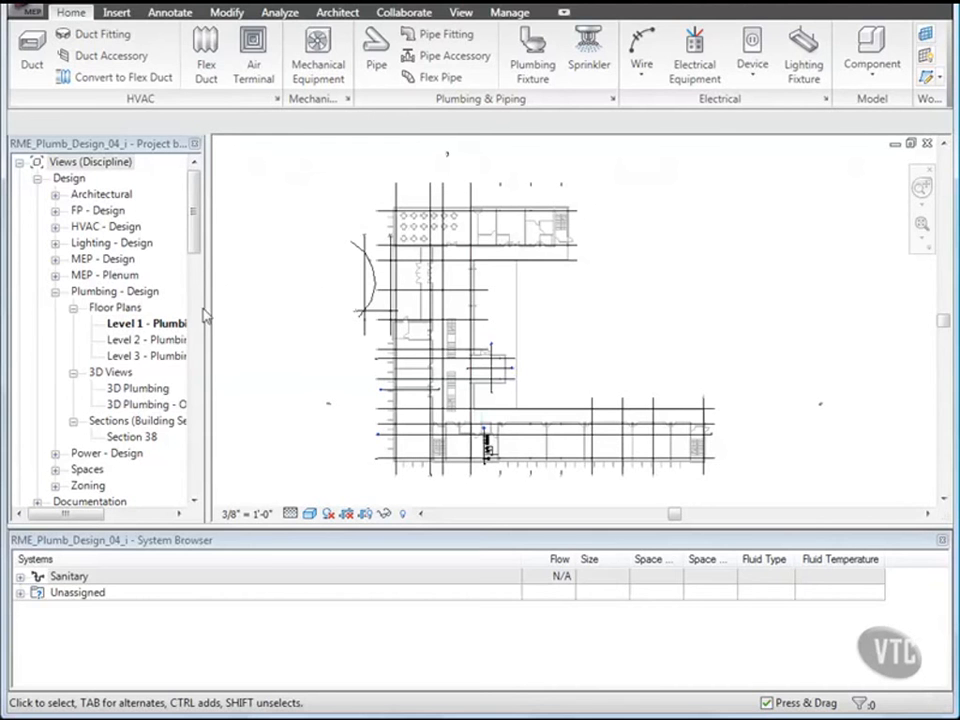
Step: Open the Section 38 and 3D Plumbing - Overall views and tile them with the floor plan, each fitted to its window
{"action": "double_click", "coordinate": [128, 438]}
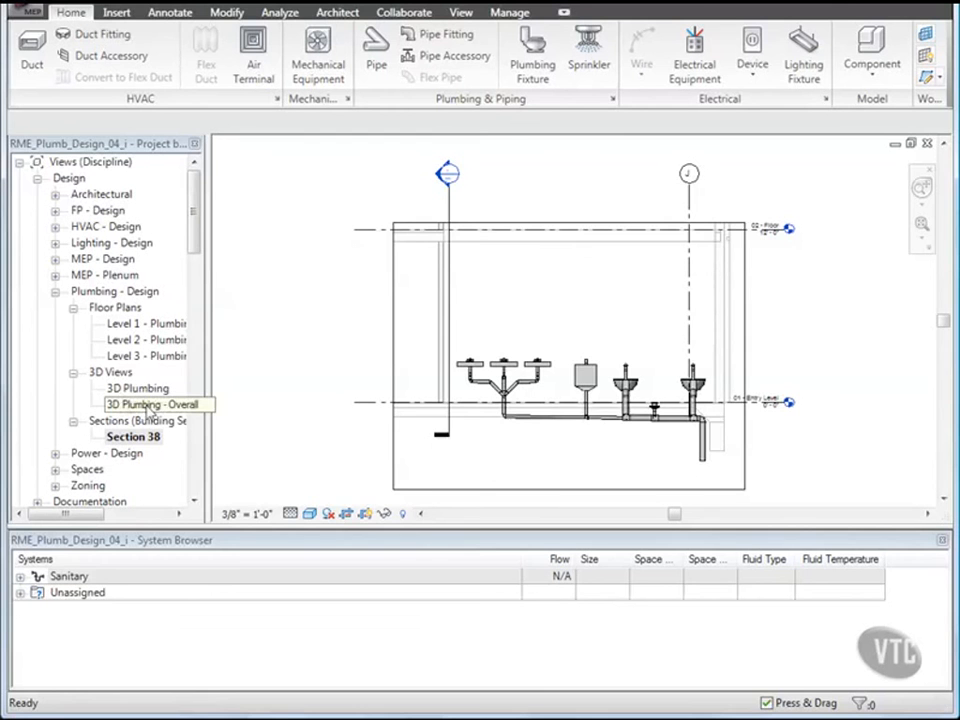
{"action": "double_click", "coordinate": [145, 405]}
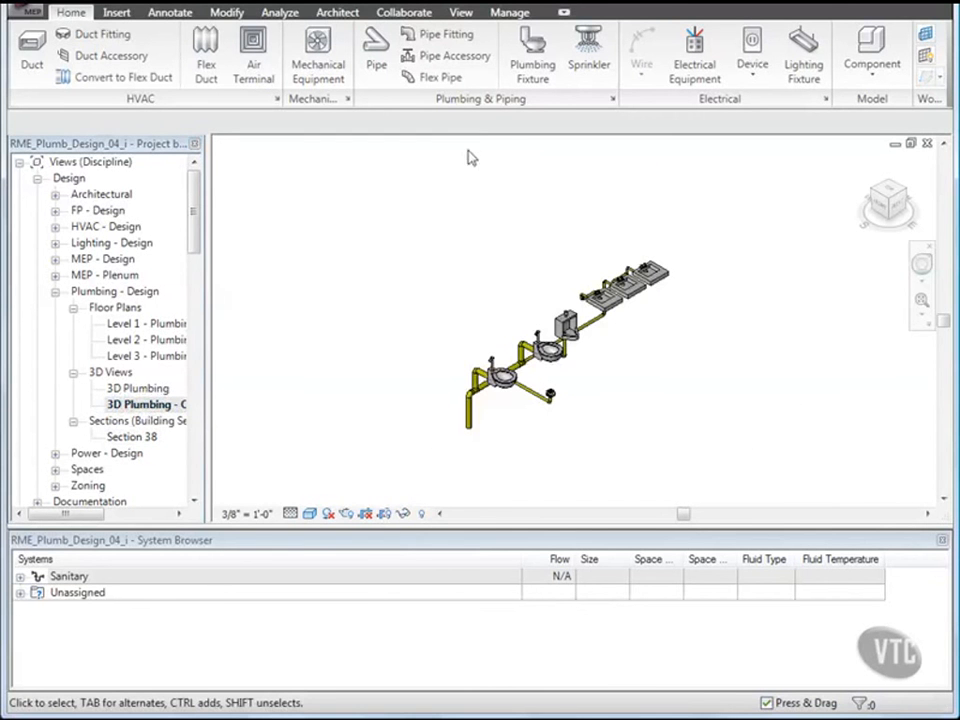
{"action": "left_click", "coordinate": [462, 14]}
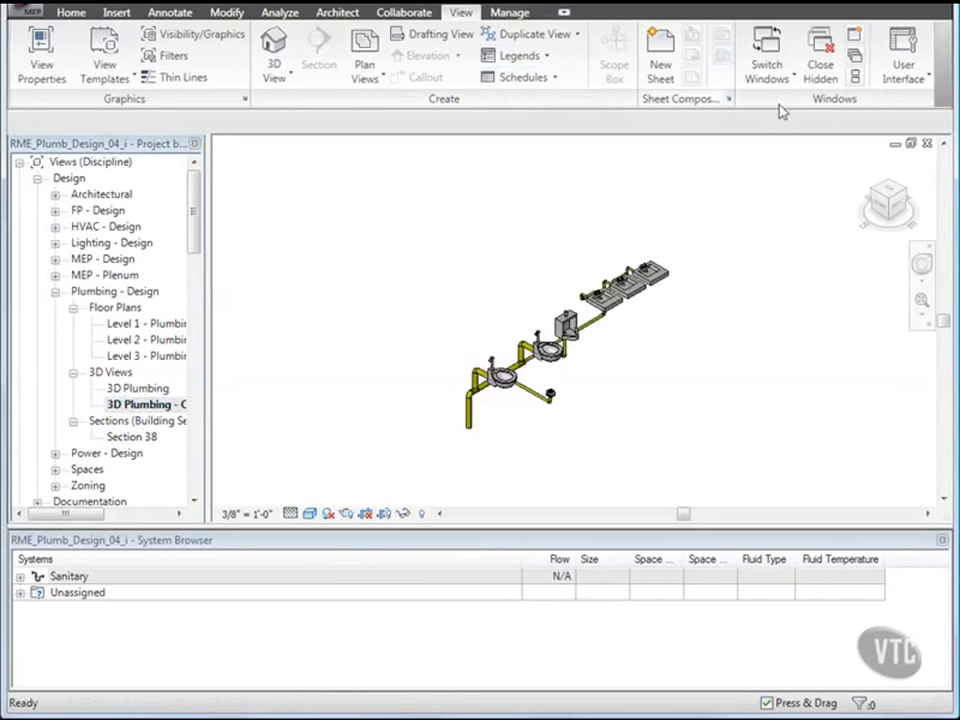
{"action": "left_click", "coordinate": [855, 78]}
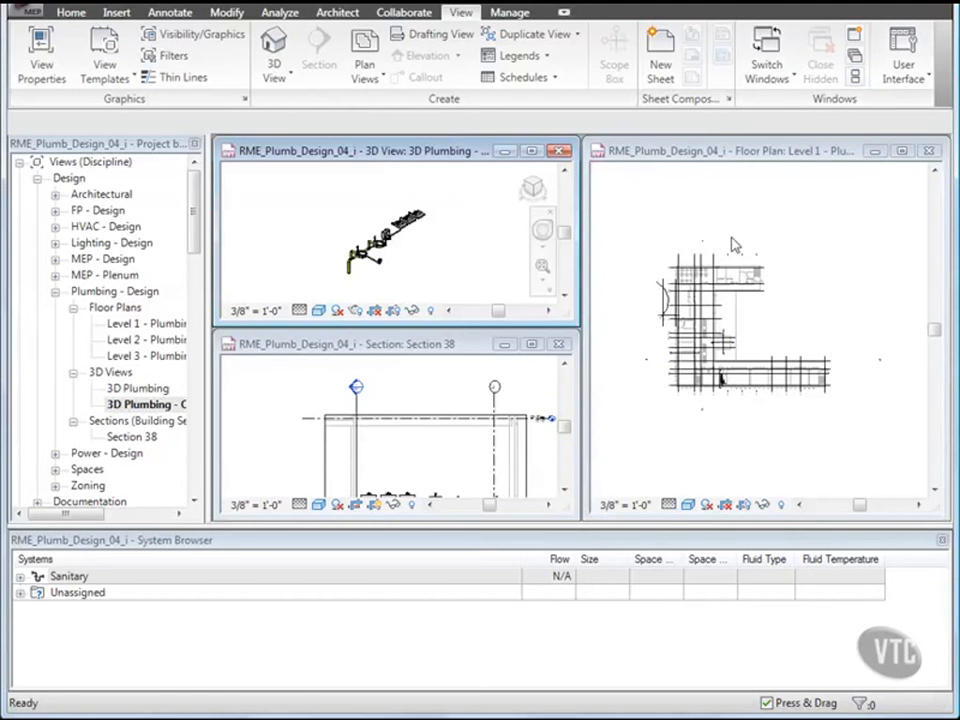
{"action": "key", "text": "z"}
{"action": "key", "text": "a"}
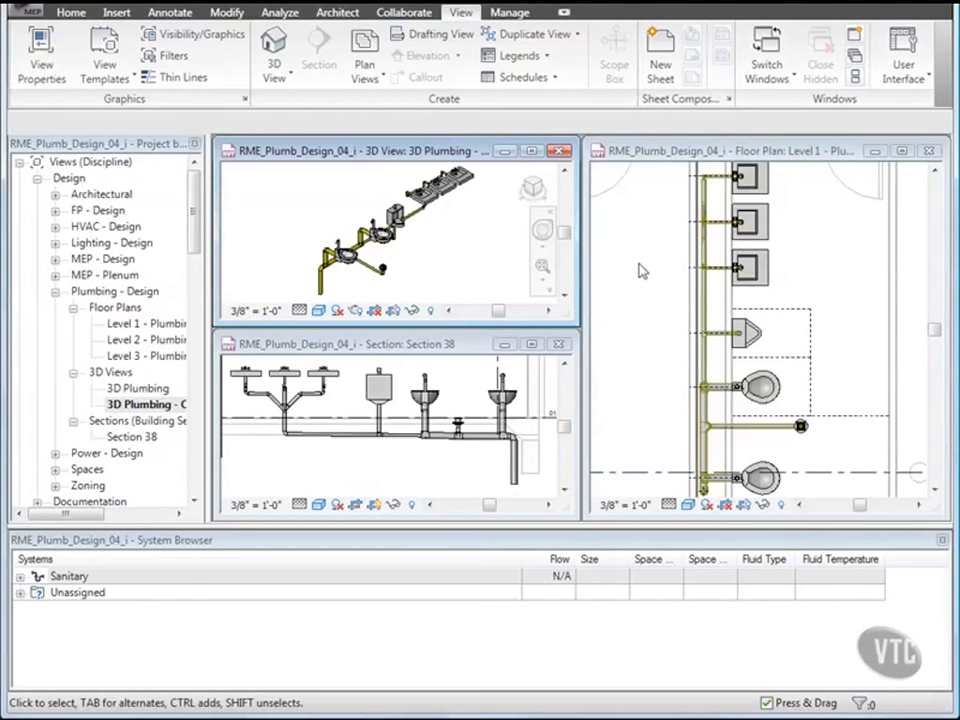
Step: Convert the 4" bend above the vertical drain pipe into a sanitary tee in the Section 38 view
{"action": "left_click", "coordinate": [474, 390]}
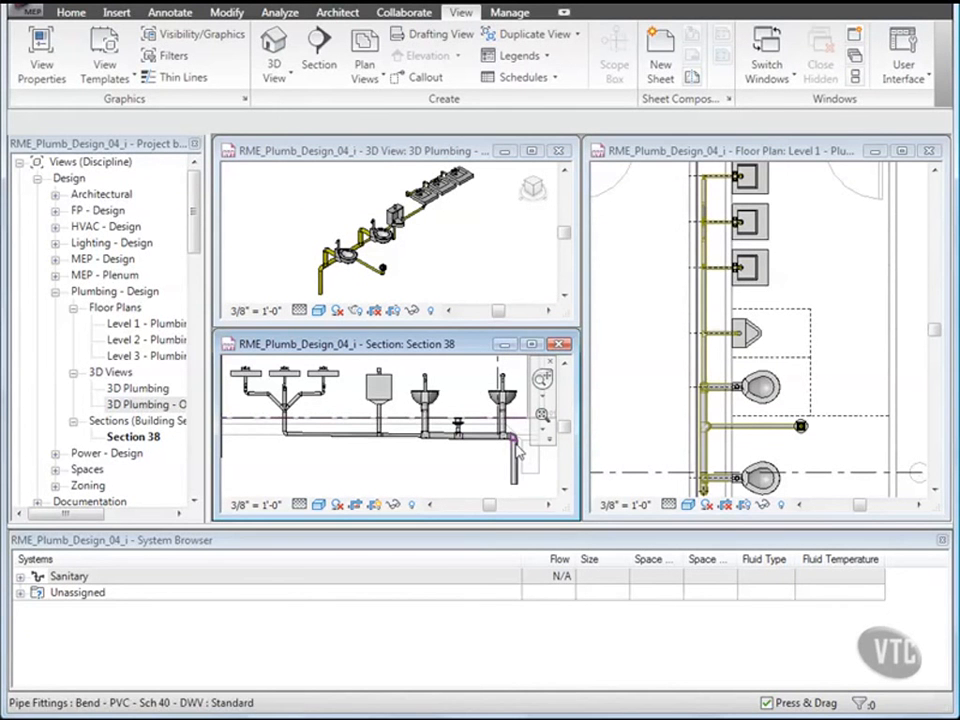
{"action": "scroll", "coordinate": [517, 450], "scroll_direction": "up", "scroll_amount": 5}
{"action": "middle_click_drag", "start_coordinate": [517, 450], "coordinate": [438, 444]}
{"action": "left_click", "coordinate": [435, 419]}
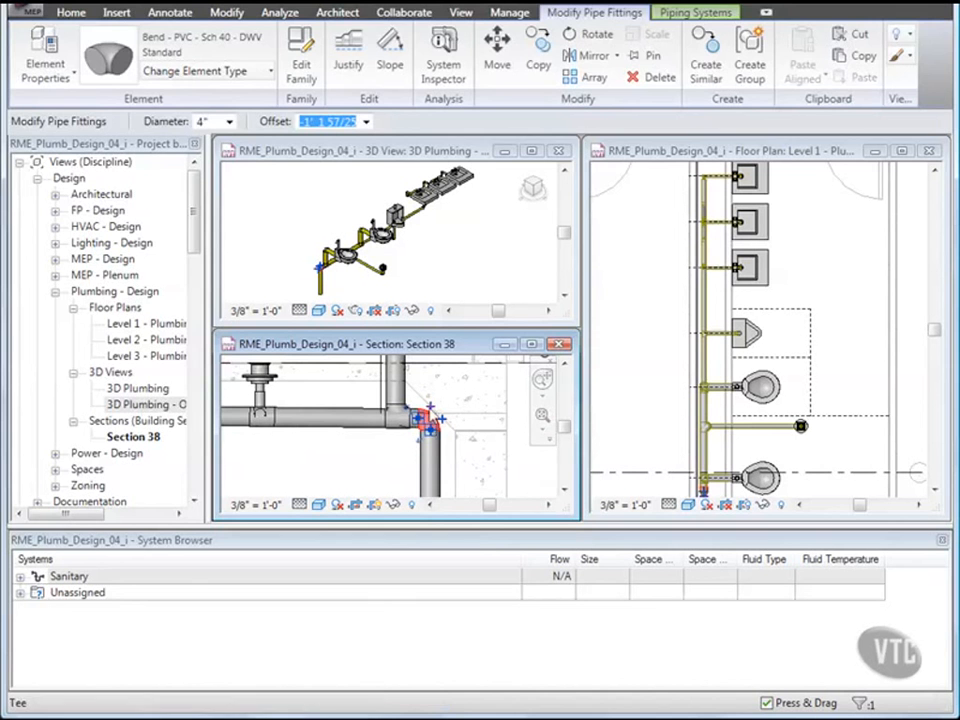
{"action": "key", "text": "Escape"}
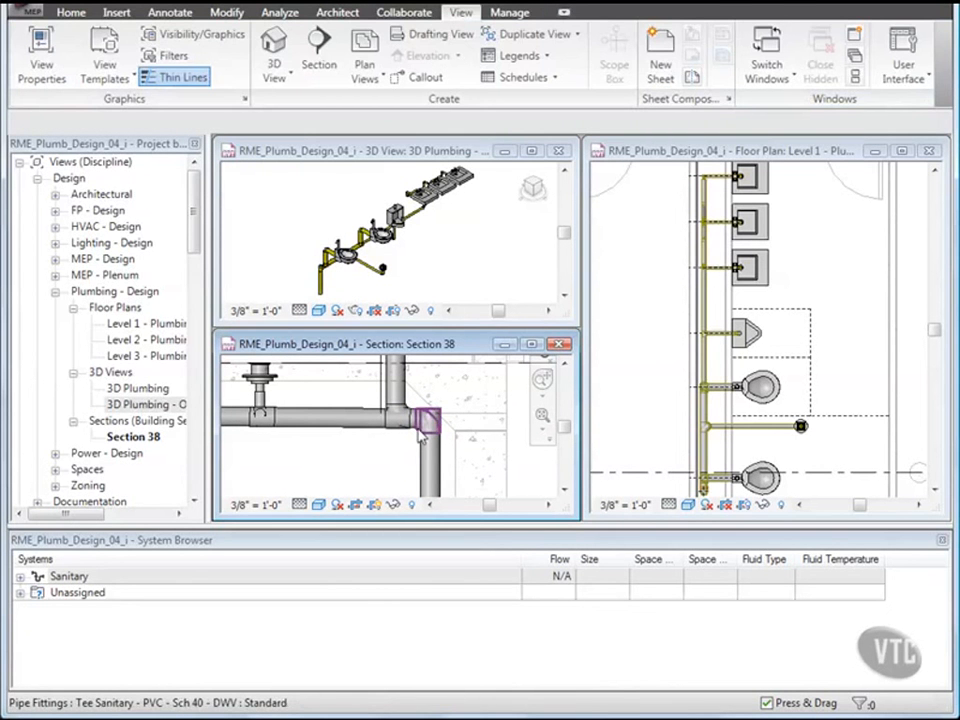
Step: Draw a vertical 4" PVC - Sanitary pipe from the tee's open upper end to the 02 - Floor level at 12' 0"
{"action": "left_click", "coordinate": [421, 428]}
{"action": "left_click_drag", "start_coordinate": [421, 432], "coordinate": [431, 416]}
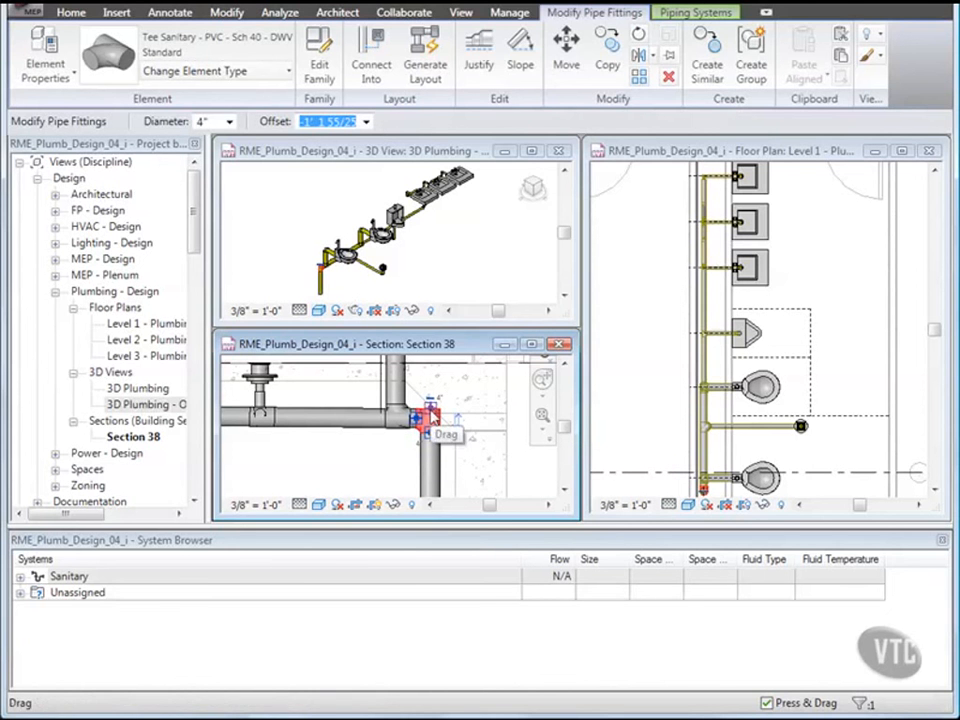
{"action": "right_click", "coordinate": [431, 414]}
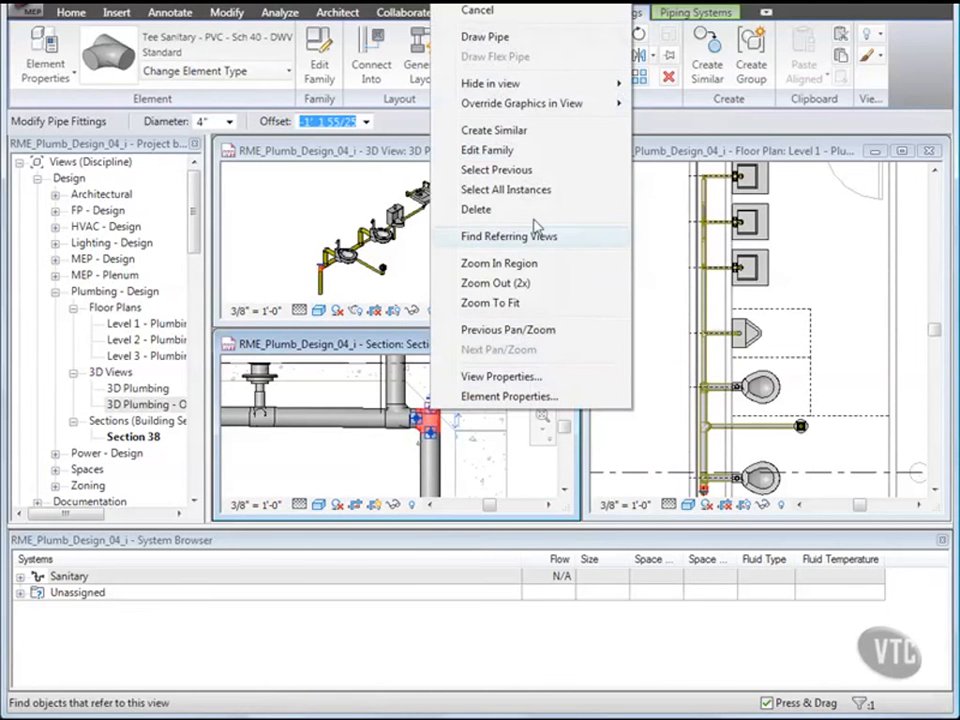
{"action": "left_click", "coordinate": [510, 39]}
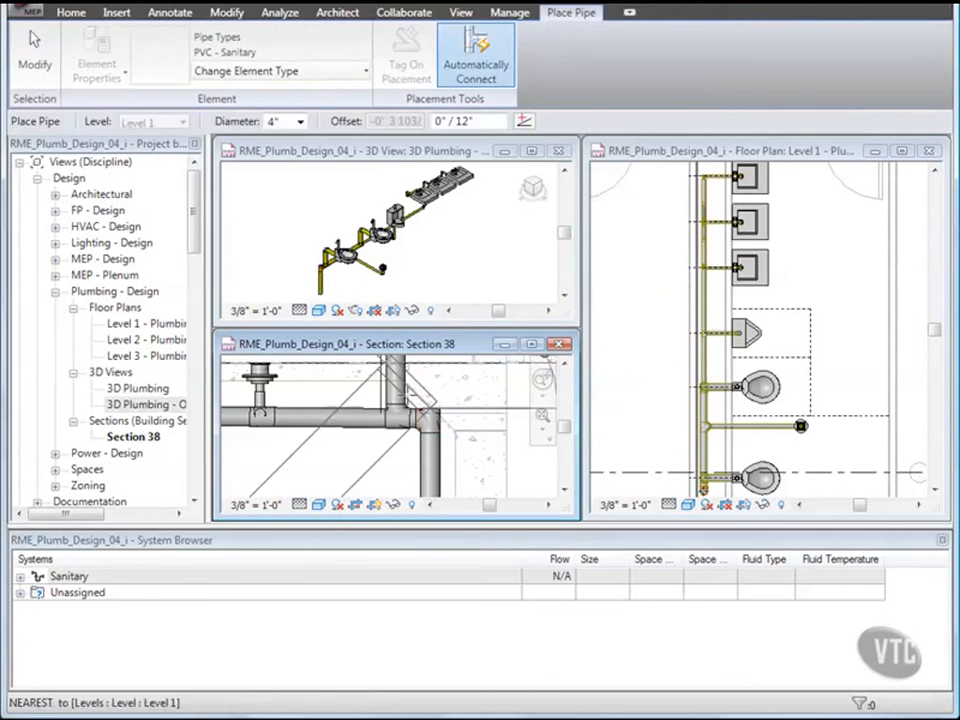
{"action": "scroll", "coordinate": [432, 397], "scroll_direction": "down", "scroll_amount": 5}
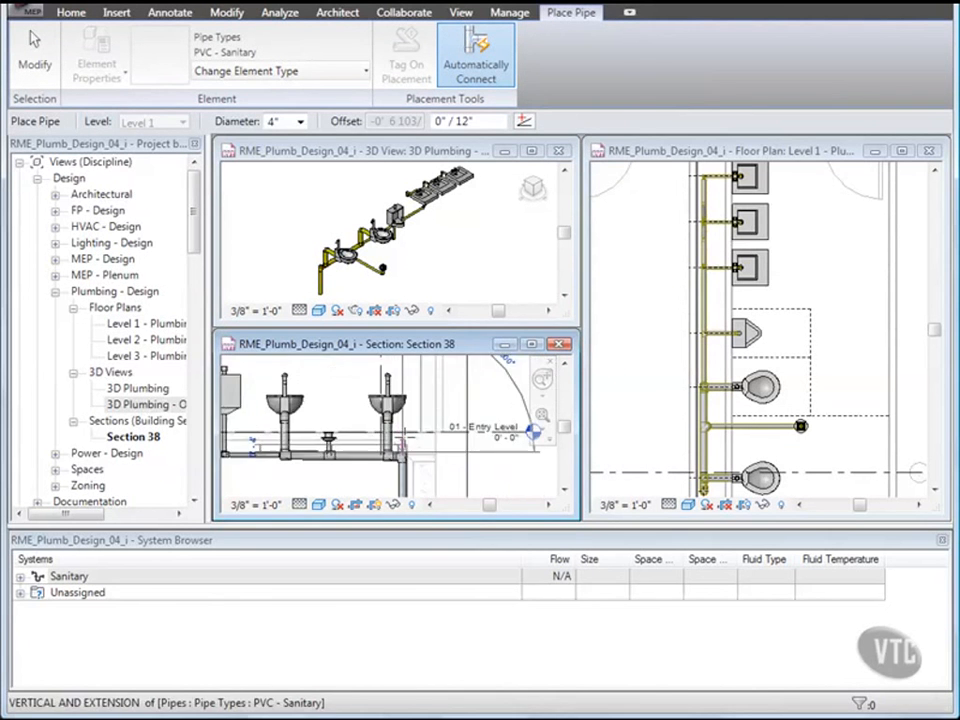
{"action": "middle_click_drag", "start_coordinate": [422, 418], "coordinate": [401, 461]}
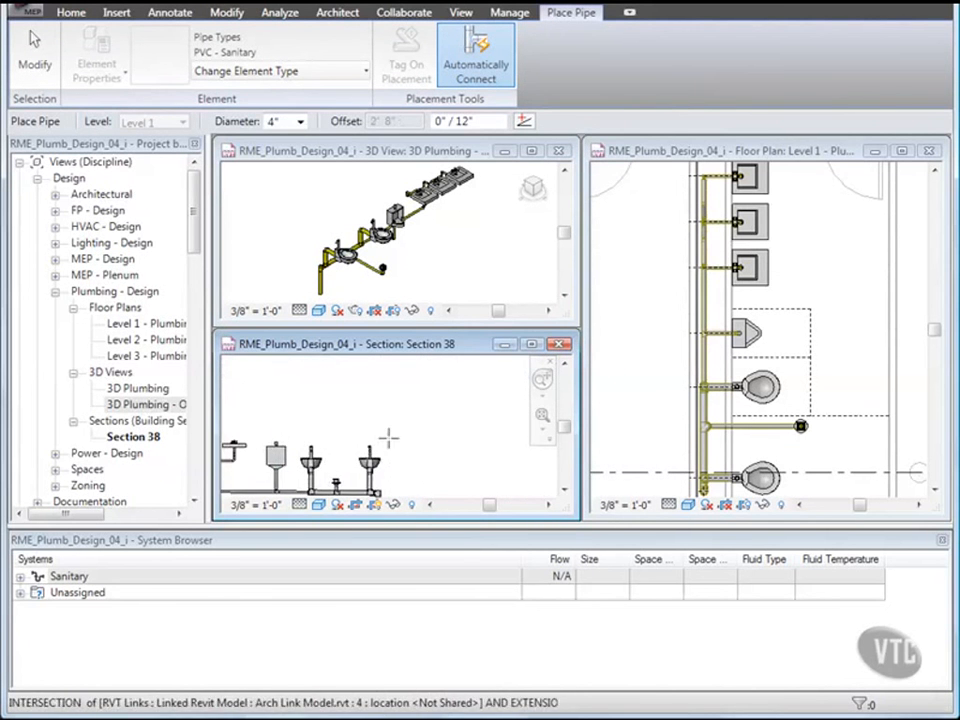
{"action": "scroll", "coordinate": [386, 440], "scroll_direction": "down", "scroll_amount": 2}
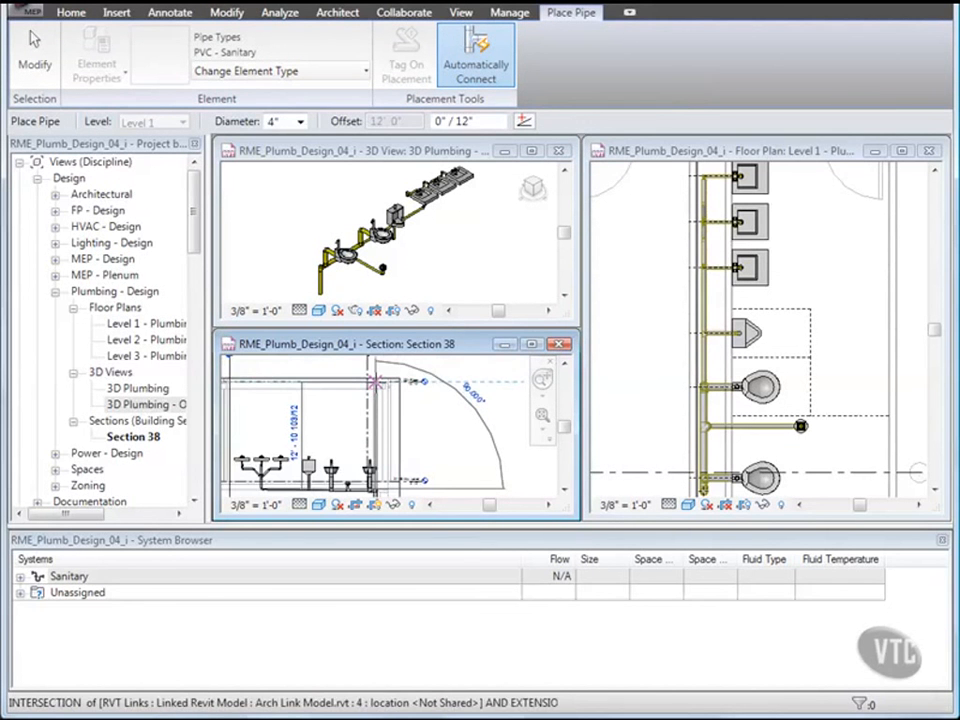
{"action": "left_click", "coordinate": [375, 382]}
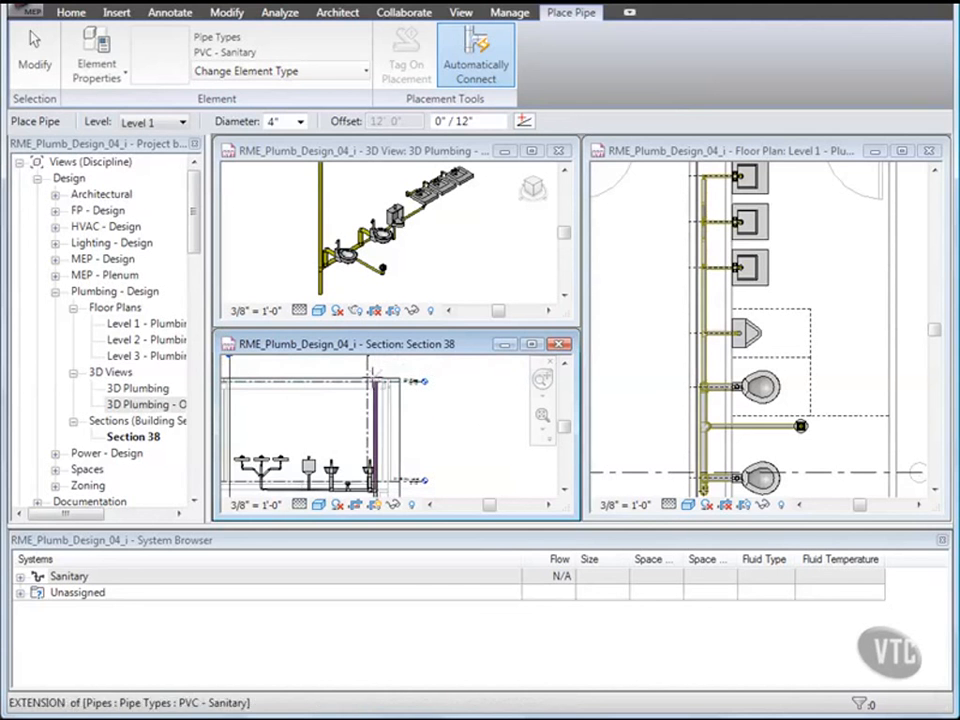
{"action": "left_click", "coordinate": [32, 62]}
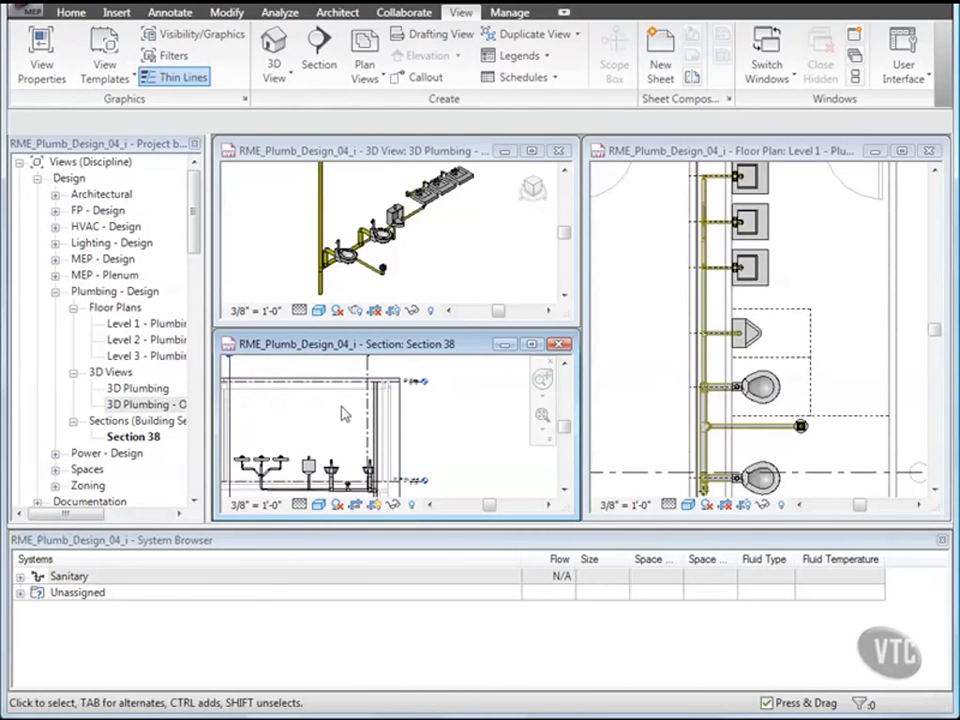
Step: Place a Wye Combination with 8th Bend - PVC - Sch 40 - DWV fitting on the new vertical pipe in the 3D view, beside the first toilet
{"action": "left_click", "coordinate": [70, 12]}
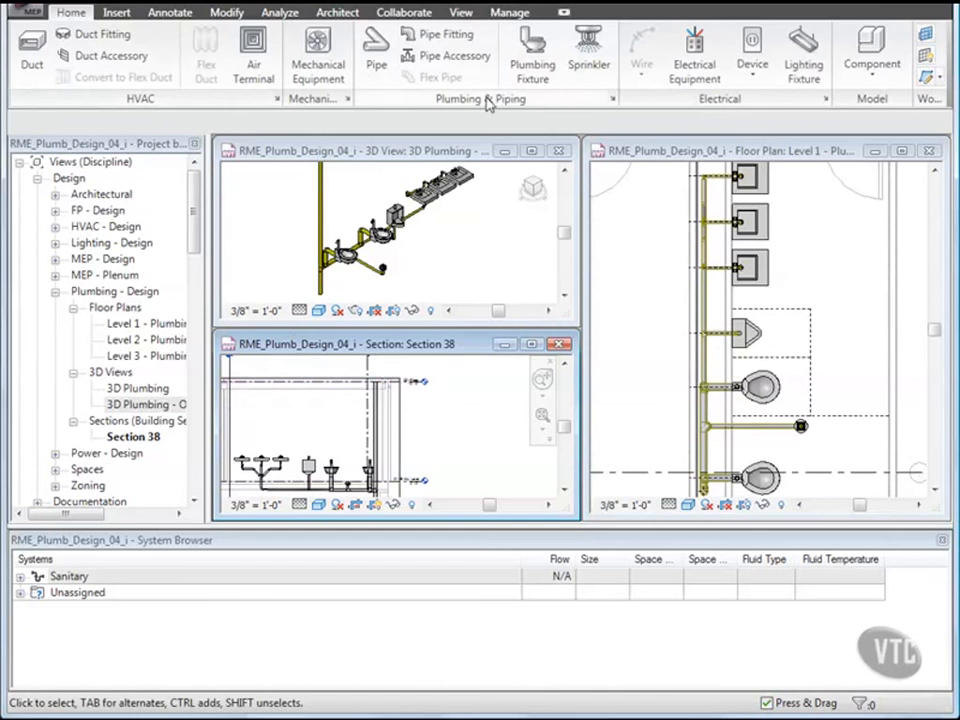
{"action": "left_click", "coordinate": [442, 35]}
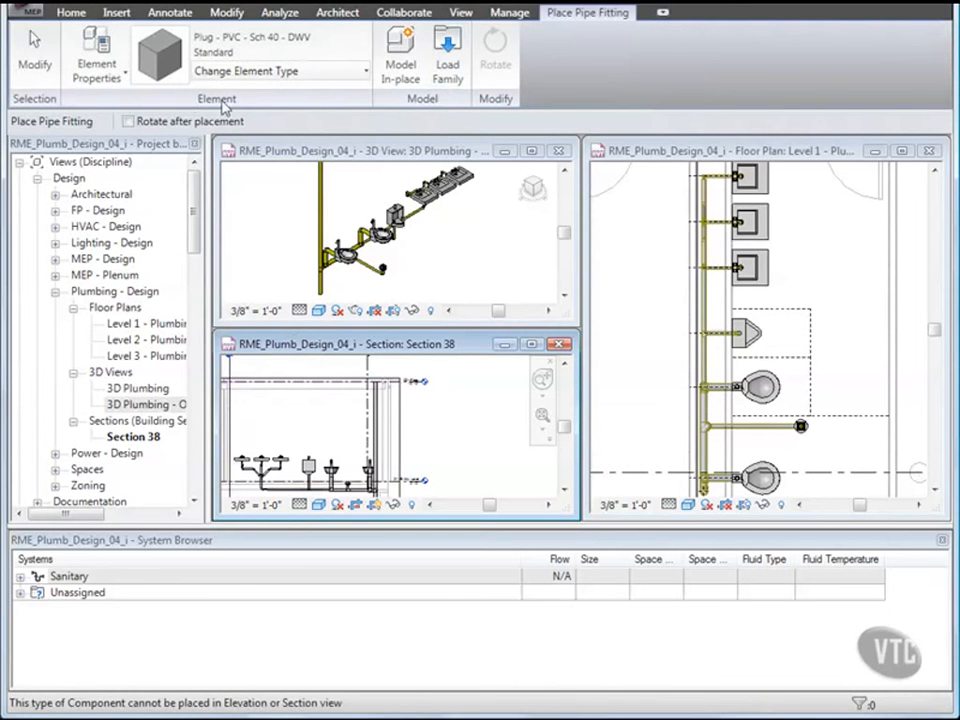
{"action": "left_click", "coordinate": [357, 80]}
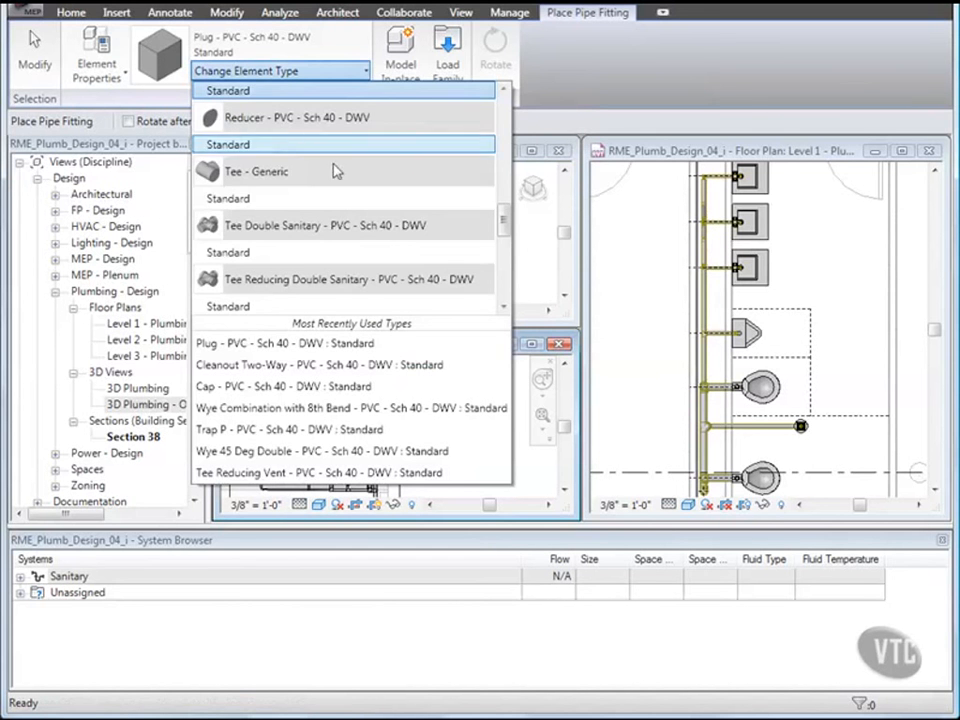
{"action": "scroll", "coordinate": [332, 231], "scroll_direction": "down", "scroll_amount": 2}
{"action": "scroll", "coordinate": [333, 235], "scroll_direction": "down", "scroll_amount": 6}
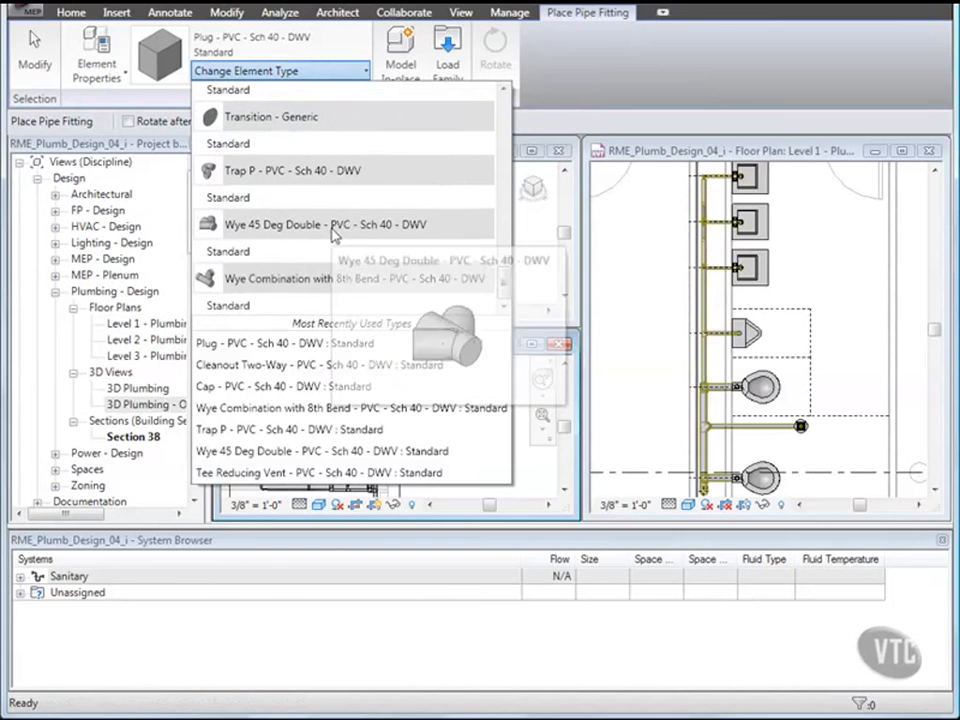
{"action": "left_click", "coordinate": [240, 306]}
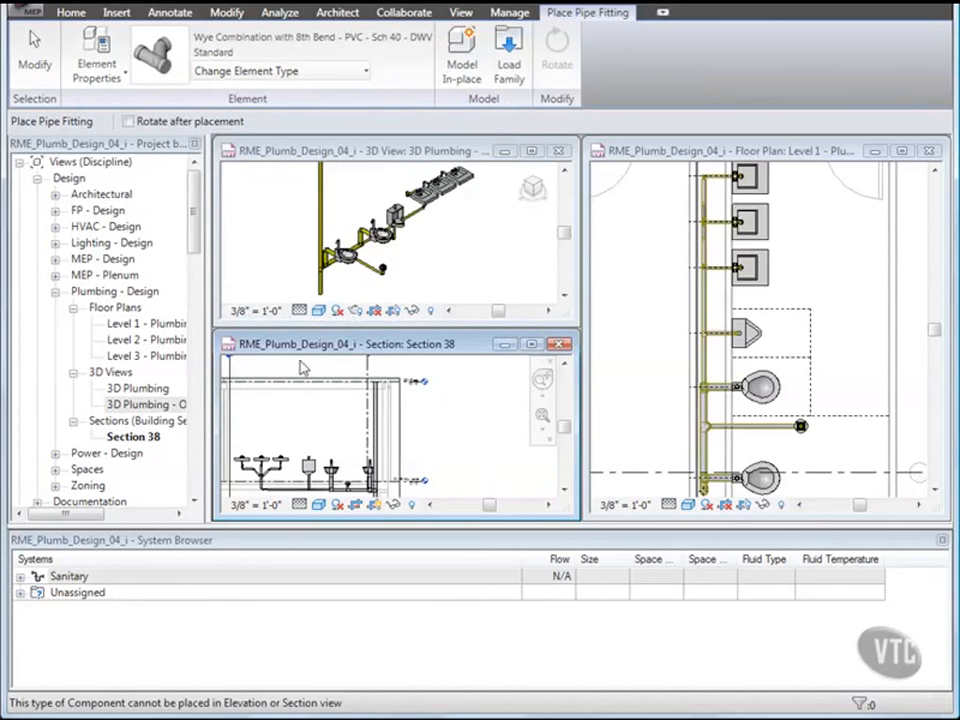
{"action": "left_click", "coordinate": [297, 276]}
{"action": "scroll", "coordinate": [350, 248], "scroll_direction": "up", "scroll_amount": 5}
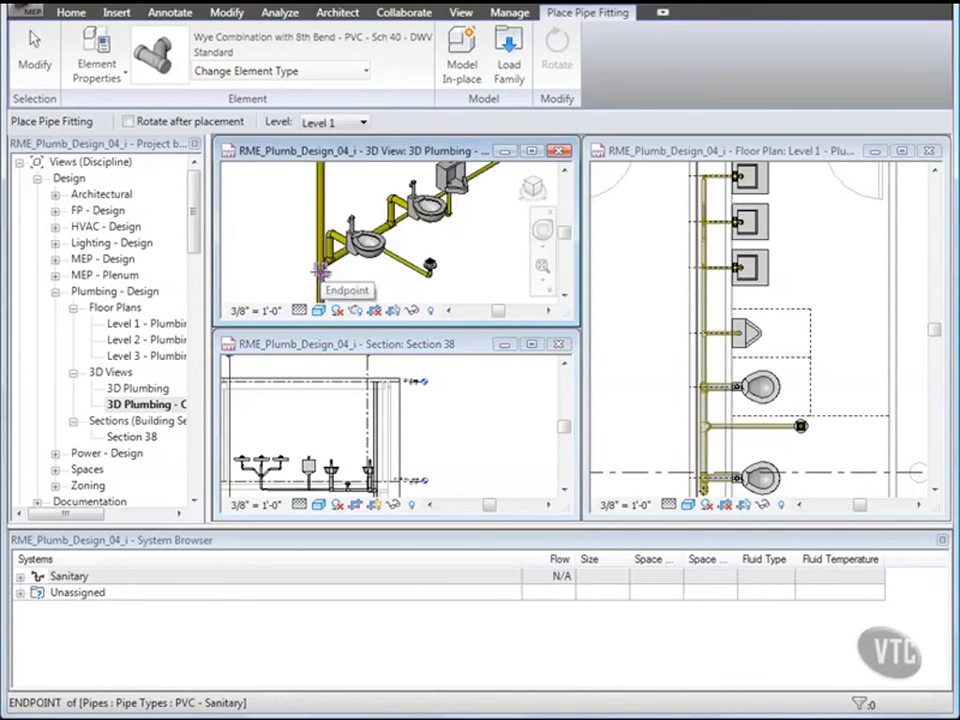
{"action": "mouse_move", "coordinate": [354, 248]}
{"action": "middle_mouse_down"}
{"action": "mouse_move", "coordinate": [358, 272]}
{"action": "mouse_move", "coordinate": [340, 262]}
{"action": "middle_mouse_up"}
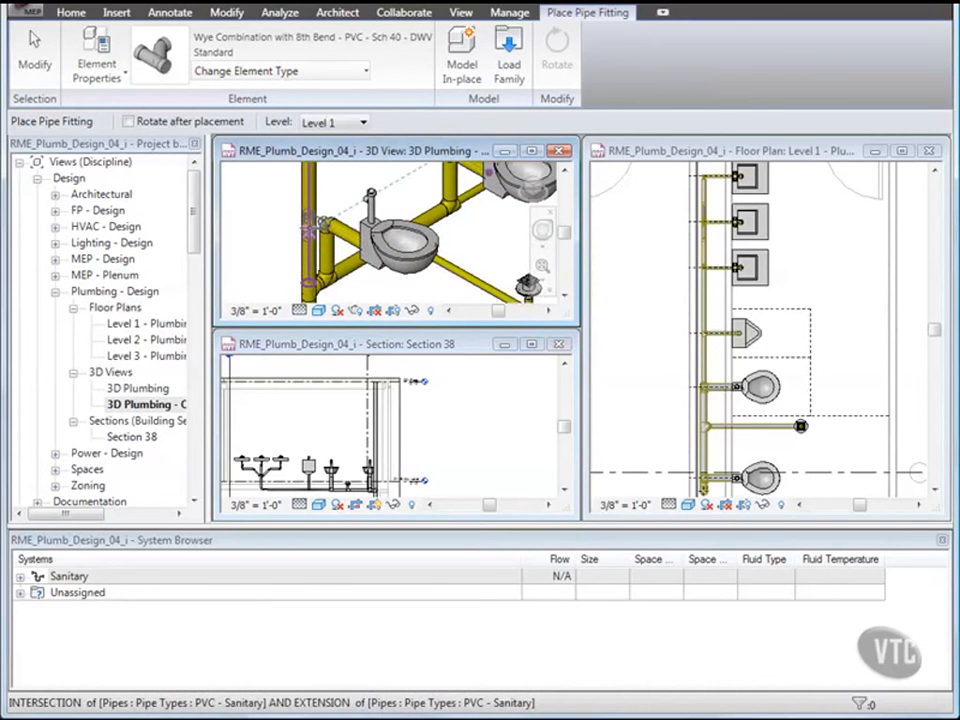
{"action": "left_click", "coordinate": [305, 222]}
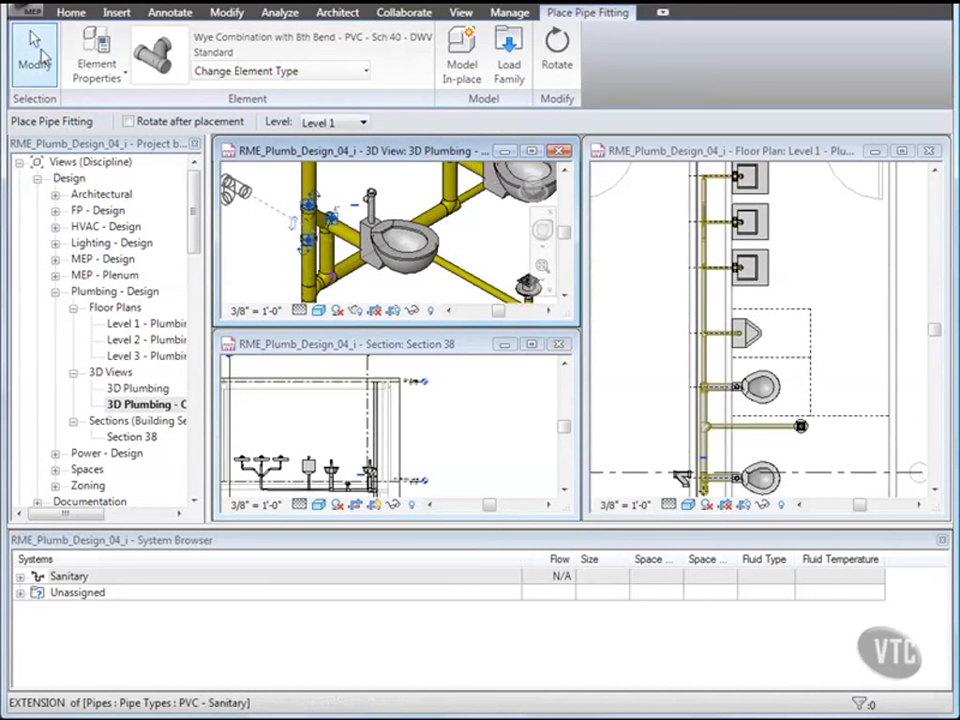
{"action": "left_click", "coordinate": [38, 56]}
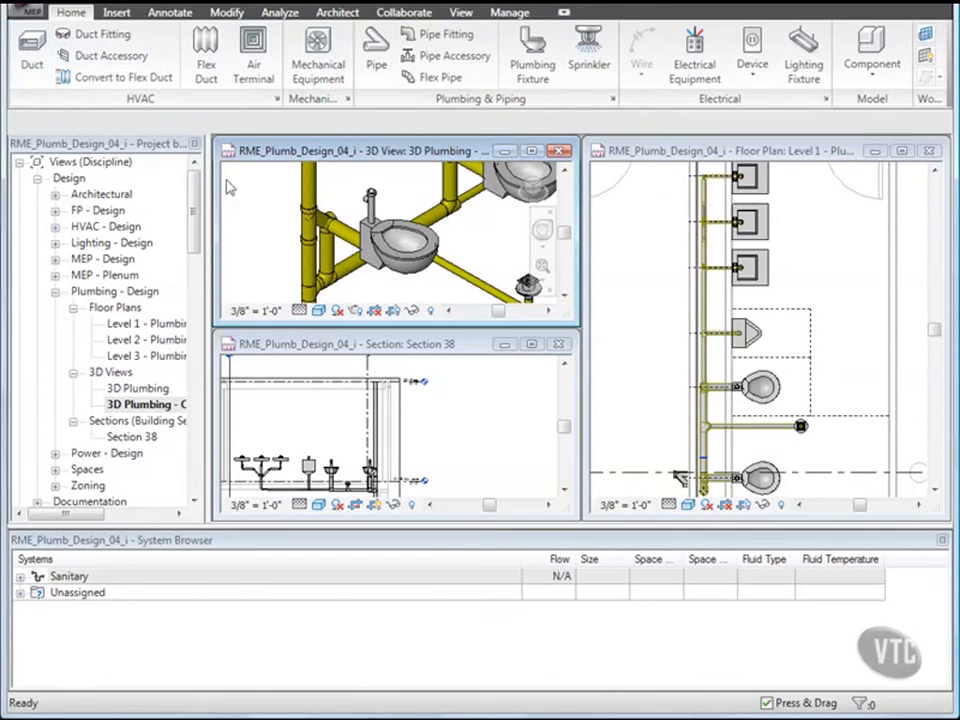
Step: Reorient the wye so its branch faces away from the toilet and angles upward, and set its offset to 1' 0"
{"action": "left_click", "coordinate": [308, 231]}
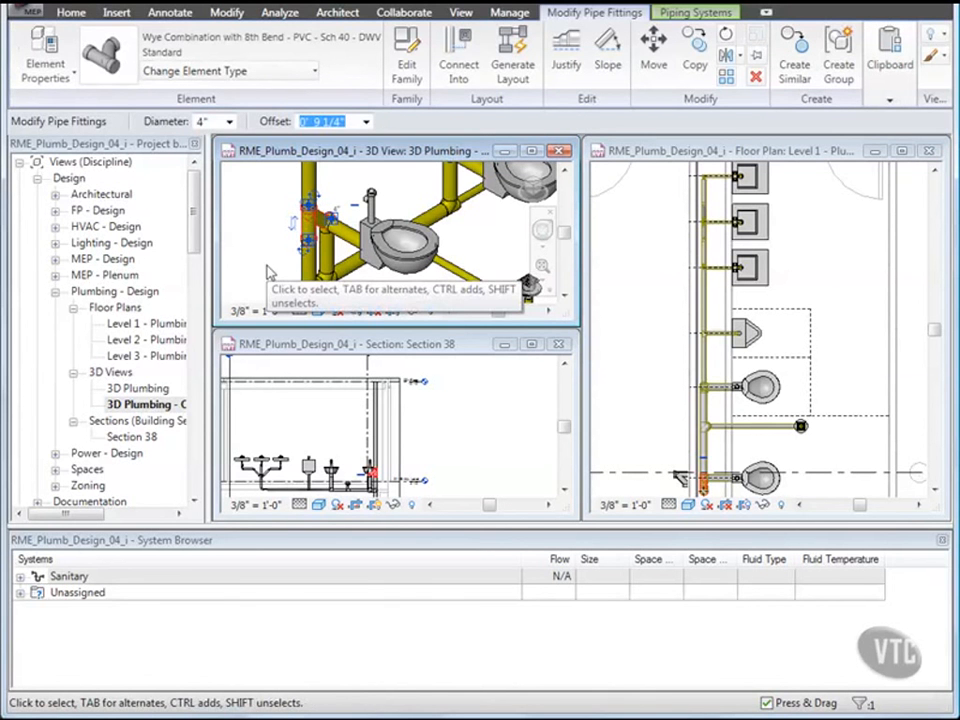
{"action": "left_click", "coordinate": [303, 249]}
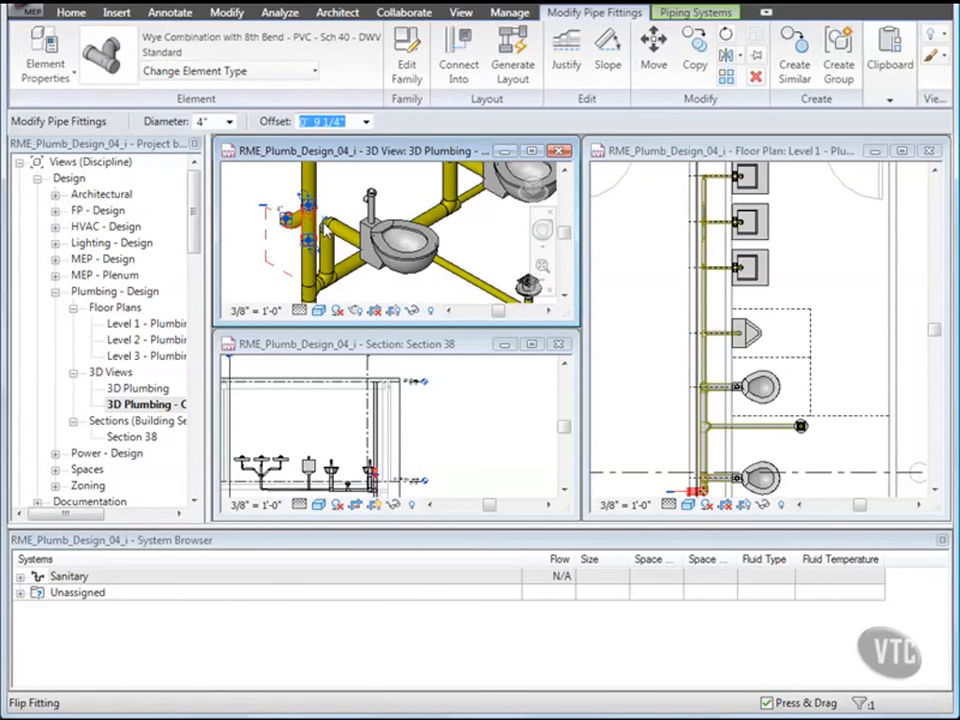
{"action": "left_click", "coordinate": [286, 218]}
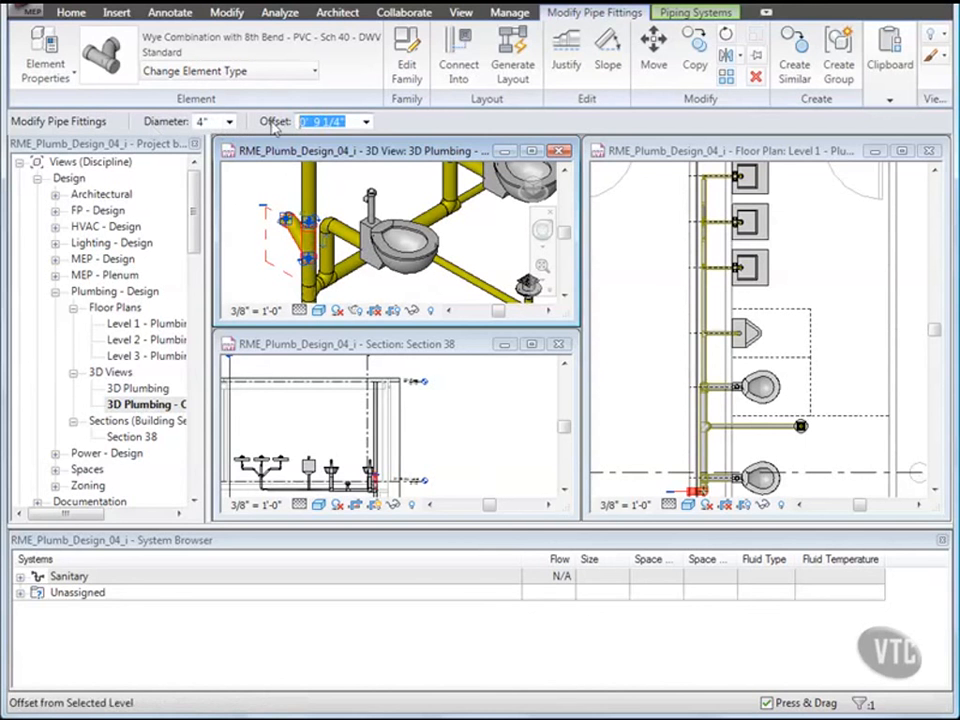
{"action": "type", "text": "1' 0"}
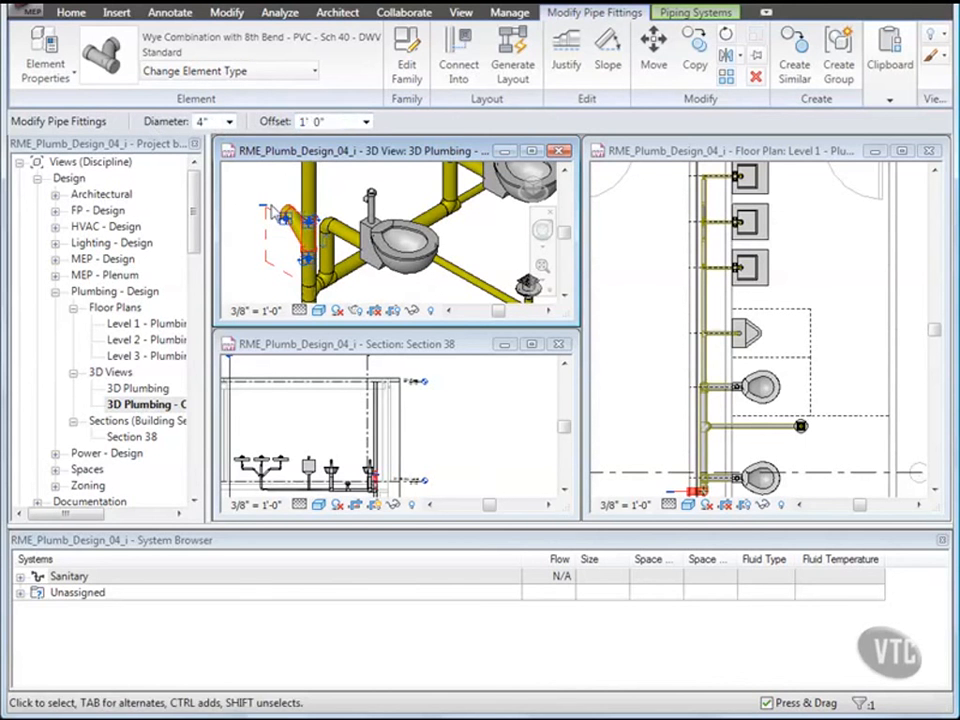
{"action": "left_click", "coordinate": [272, 211]}
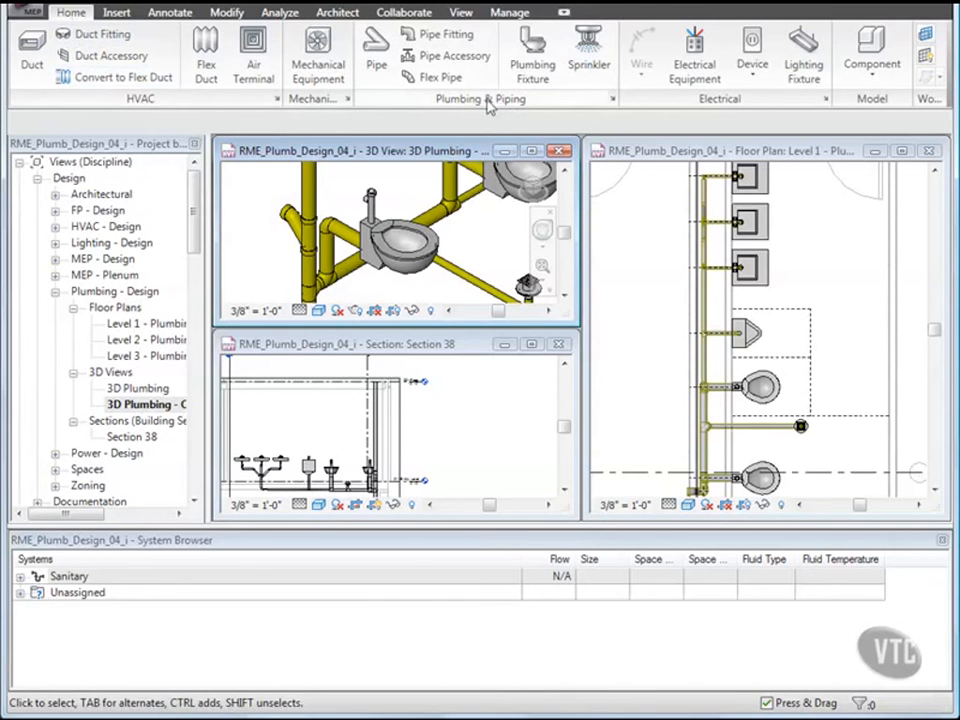
Step: Place a Plug - PVC - Sch 40 - DWV Standard fitting on the wye branch's open end in the Level 1 plumbing plan
{"action": "left_click", "coordinate": [442, 34]}
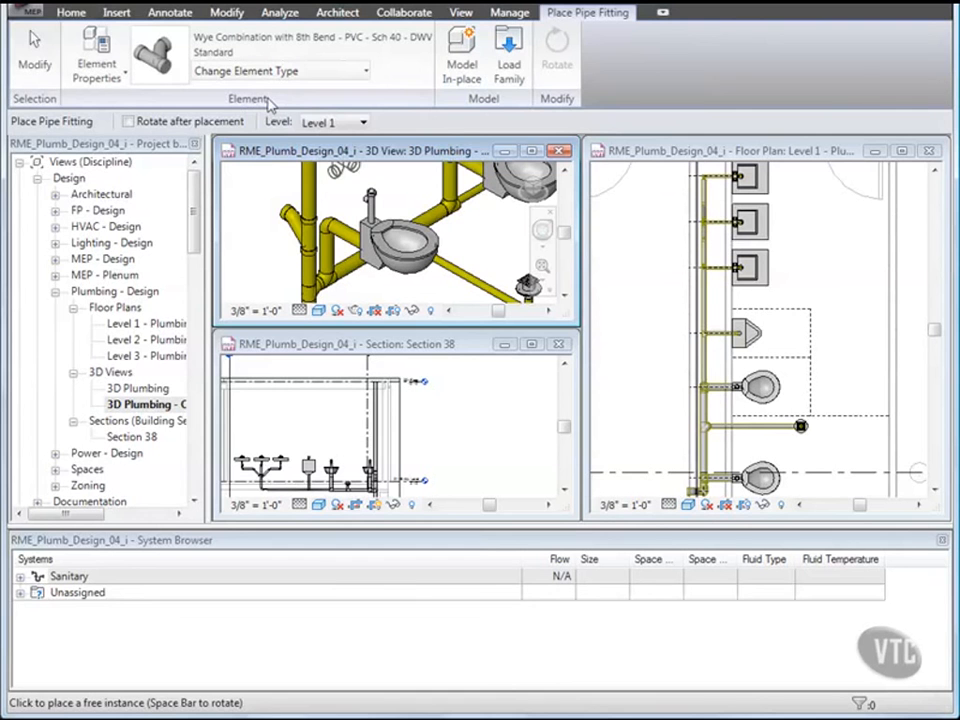
{"action": "left_click", "coordinate": [343, 76]}
{"action": "scroll", "coordinate": [345, 220], "scroll_direction": "up", "scroll_amount": 1}
{"action": "scroll", "coordinate": [345, 220], "scroll_direction": "up", "scroll_amount": 4}
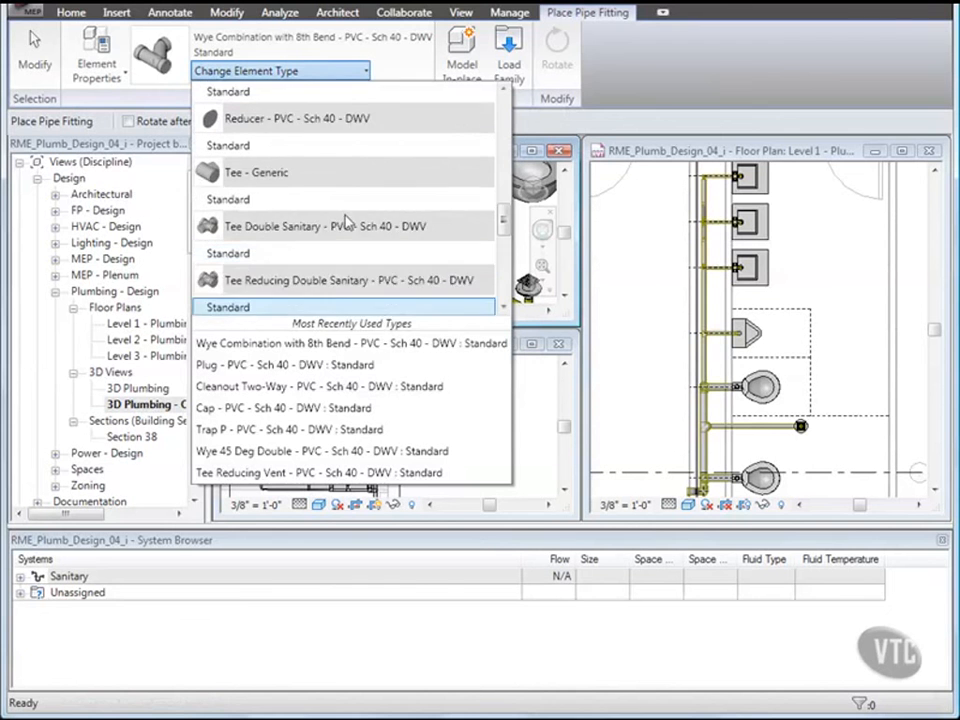
{"action": "scroll", "coordinate": [345, 220], "scroll_direction": "up", "scroll_amount": 2}
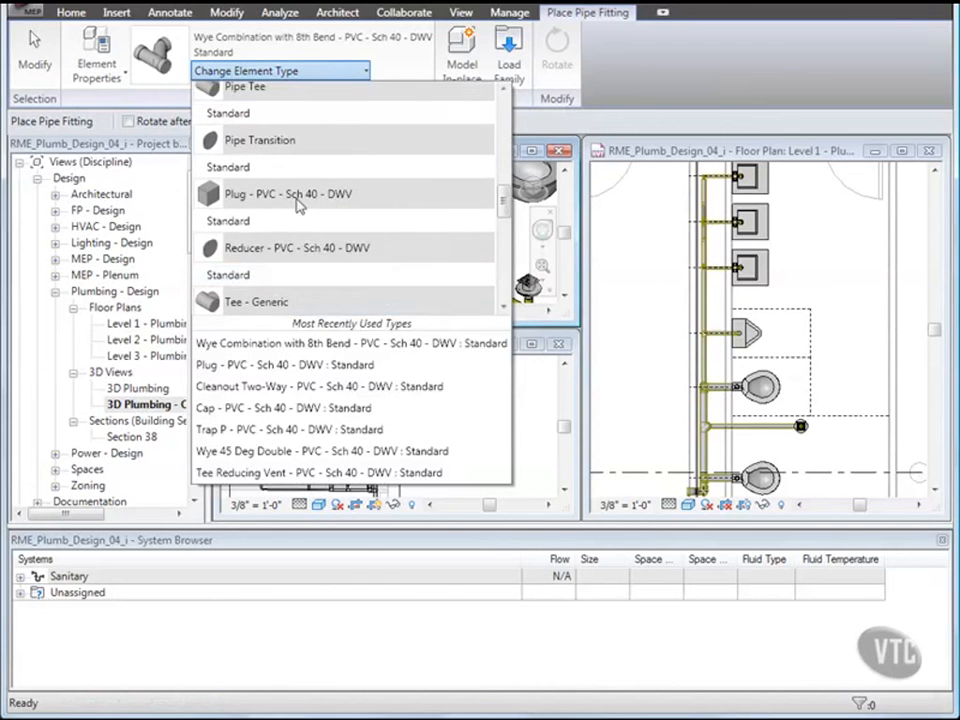
{"action": "left_click", "coordinate": [243, 221]}
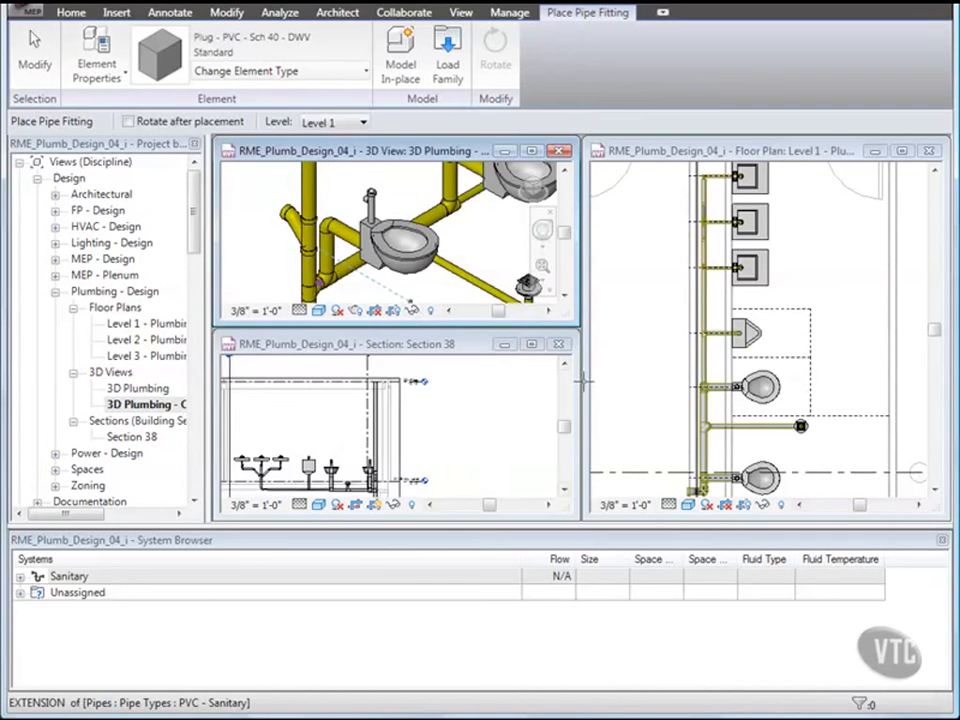
{"action": "left_click", "coordinate": [627, 395]}
{"action": "middle_click_drag", "start_coordinate": [676, 447], "coordinate": [669, 377]}
{"action": "scroll", "coordinate": [658, 360], "scroll_direction": "up", "scroll_amount": 4}
{"action": "scroll", "coordinate": [662, 404], "scroll_direction": "up", "scroll_amount": 4}
{"action": "middle_click_drag", "start_coordinate": [669, 411], "coordinate": [604, 369]}
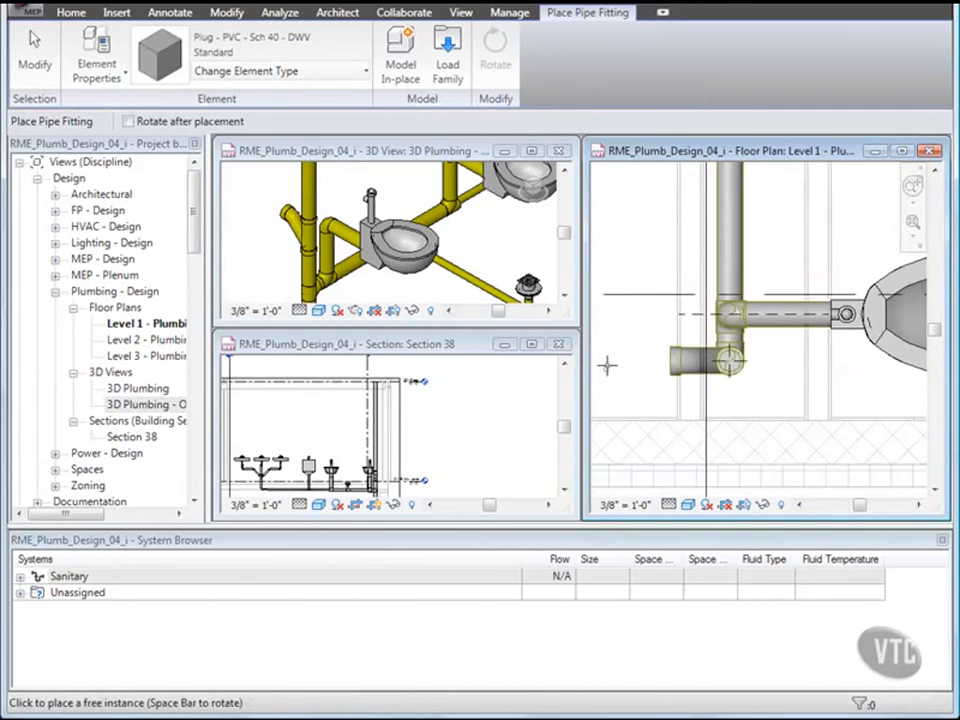
{"action": "left_click", "coordinate": [671, 360]}
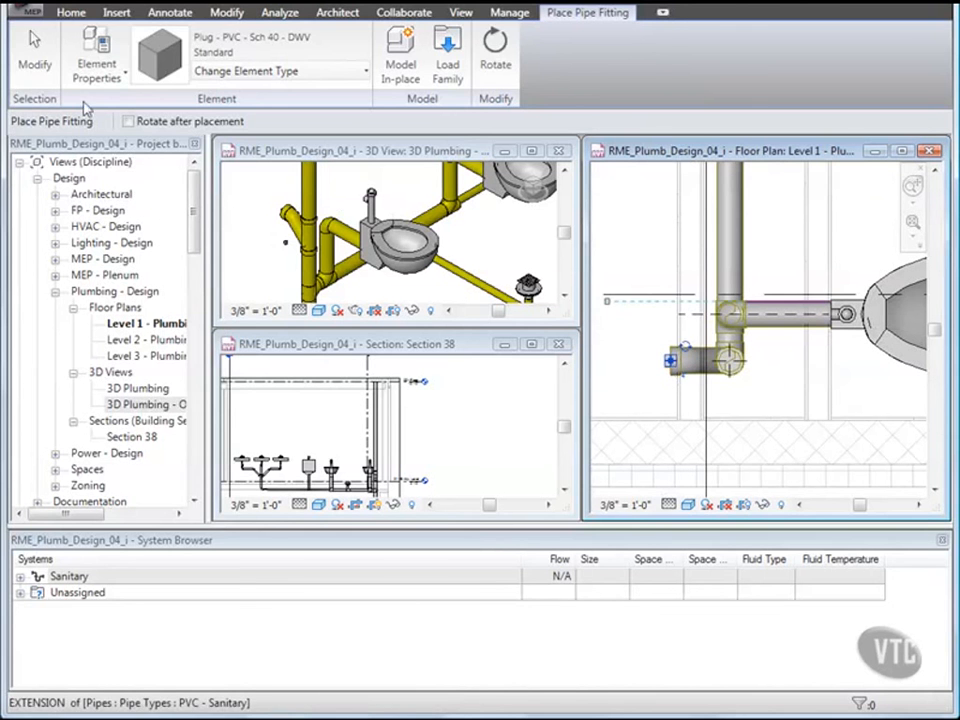
{"action": "left_click", "coordinate": [37, 55]}
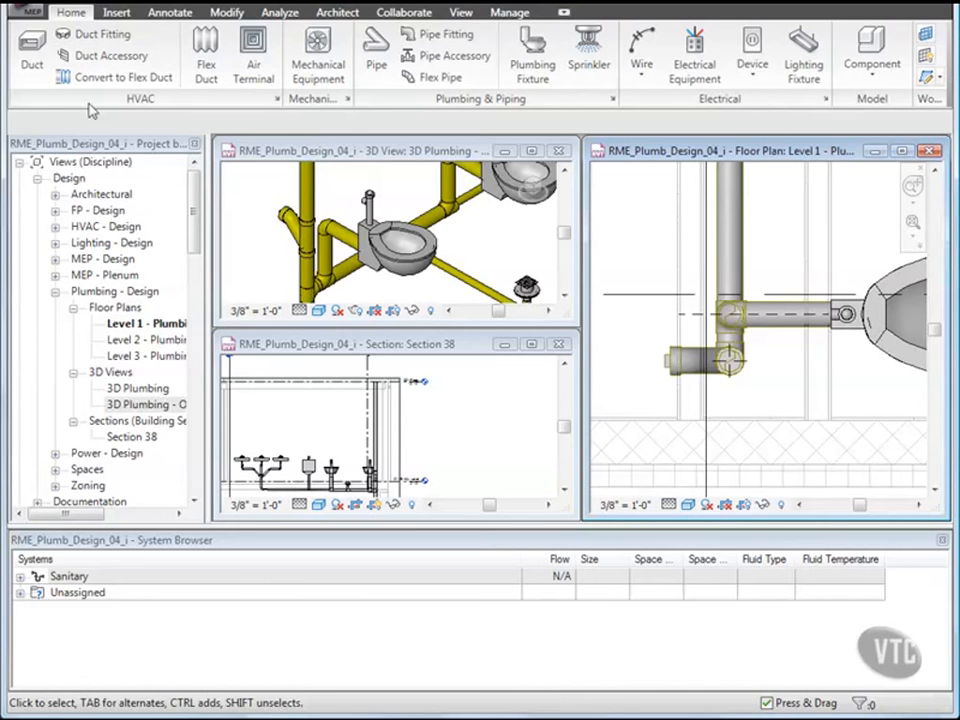
Step: Close the RME_Plumb_Design_04_i project without saving its changes
{"action": "left_click", "coordinate": [28, 10]}
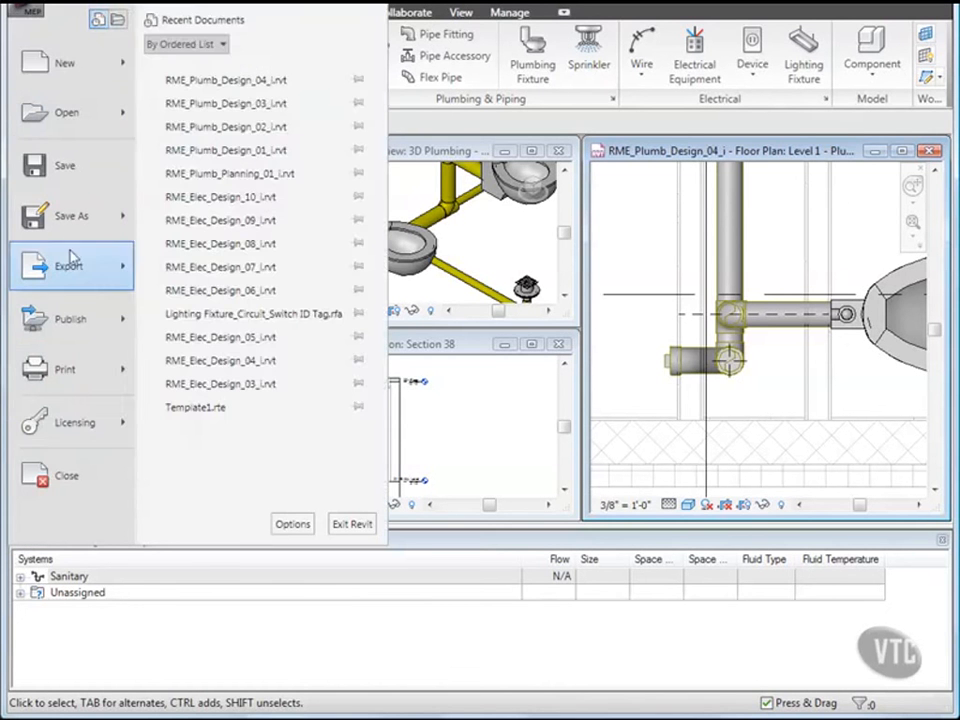
{"action": "left_click", "coordinate": [60, 477]}
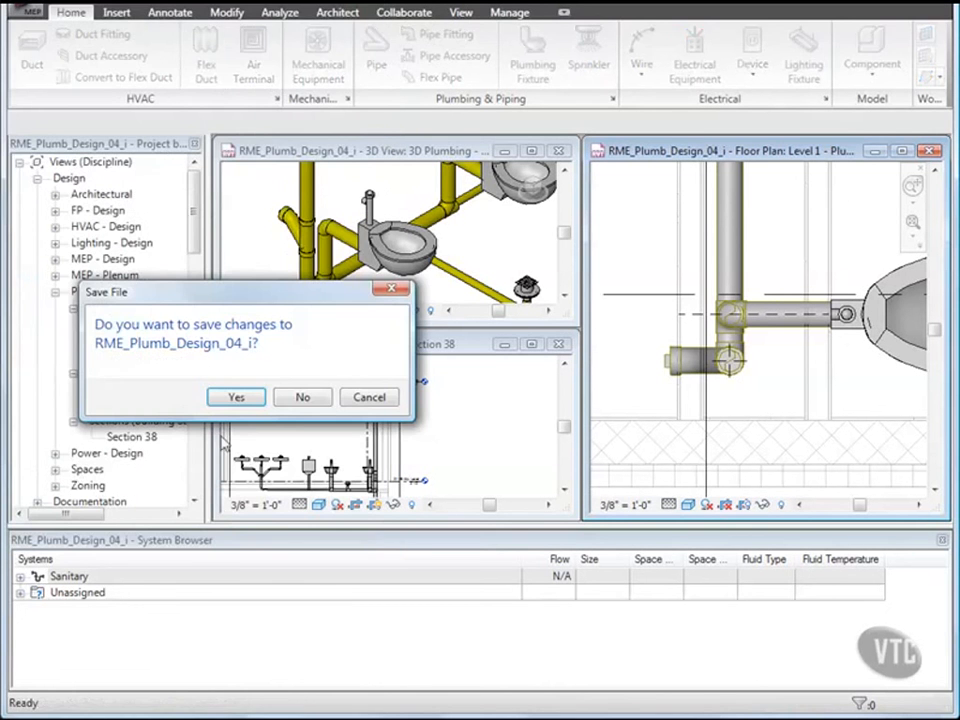
{"action": "left_click", "coordinate": [303, 400]}
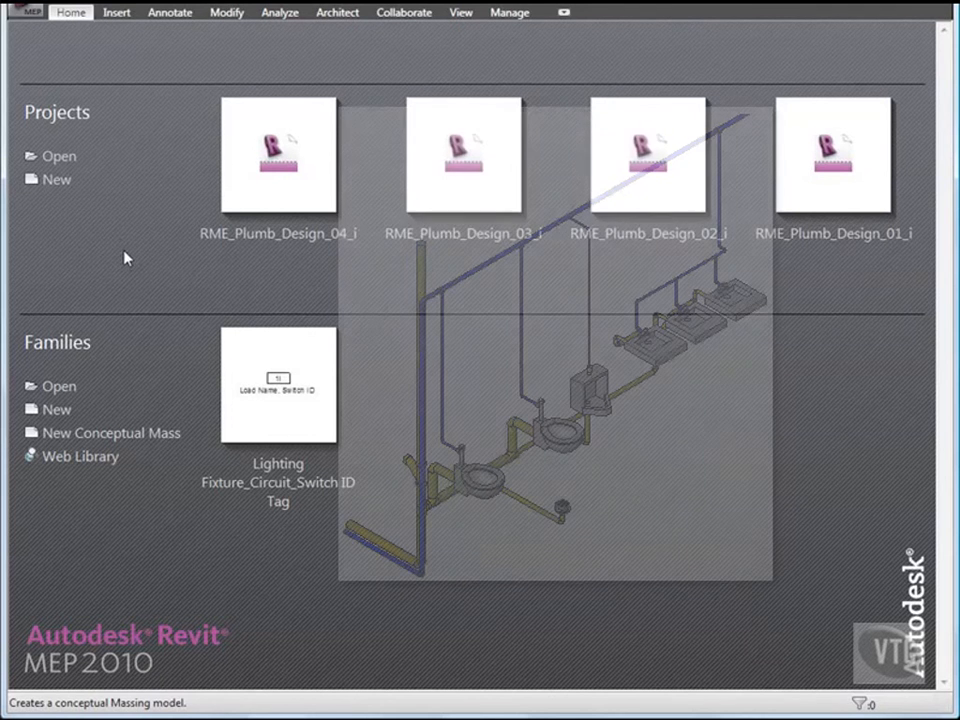
Step: Open the RME_Plumb_Design_05_i project from the 04_Plumbing Systems training folder
{"action": "left_click", "coordinate": [22, 14]}
{"action": "left_click", "coordinate": [52, 118]}
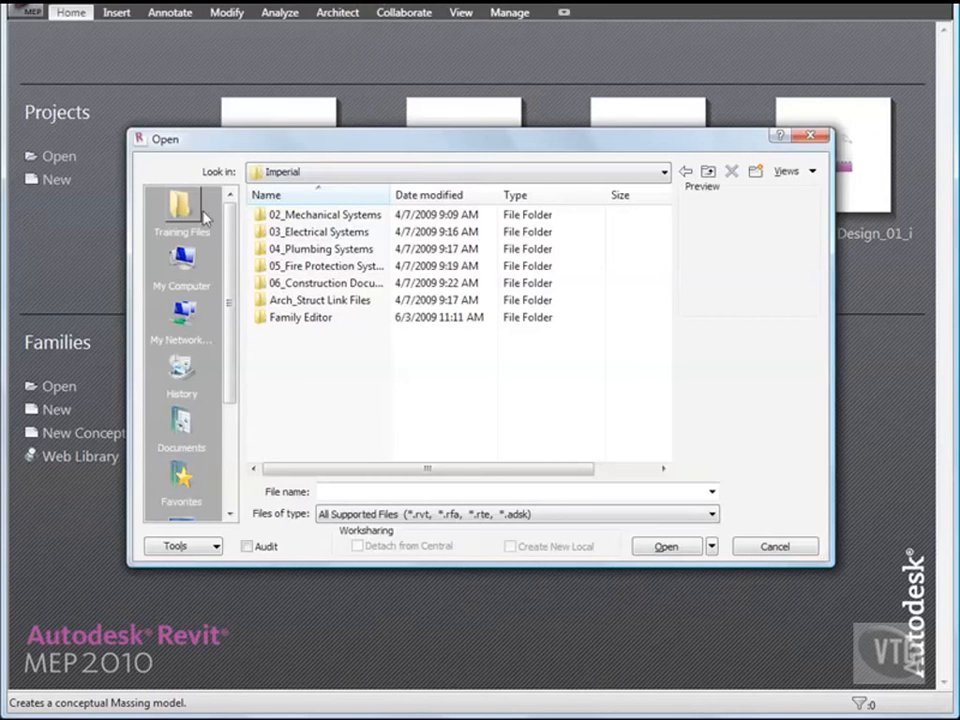
{"action": "double_click", "coordinate": [313, 249]}
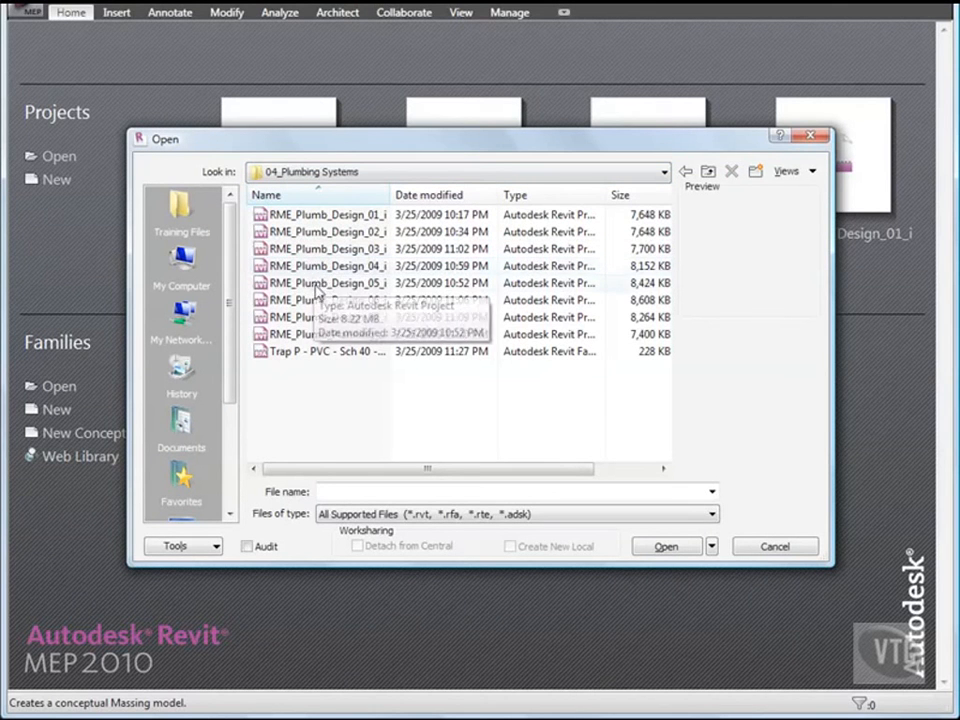
{"action": "double_click", "coordinate": [343, 284]}
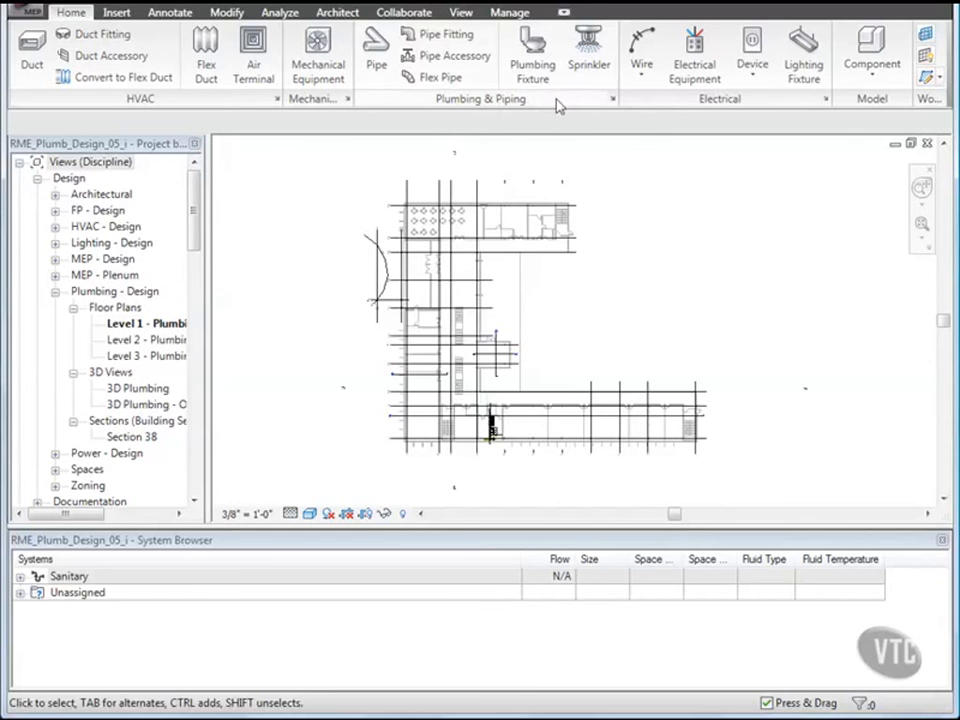
Step: In the mechanical settings, set the main pipe conversion type for Domestic Hot Water to Pipe Types : Water
{"action": "left_click", "coordinate": [613, 99]}
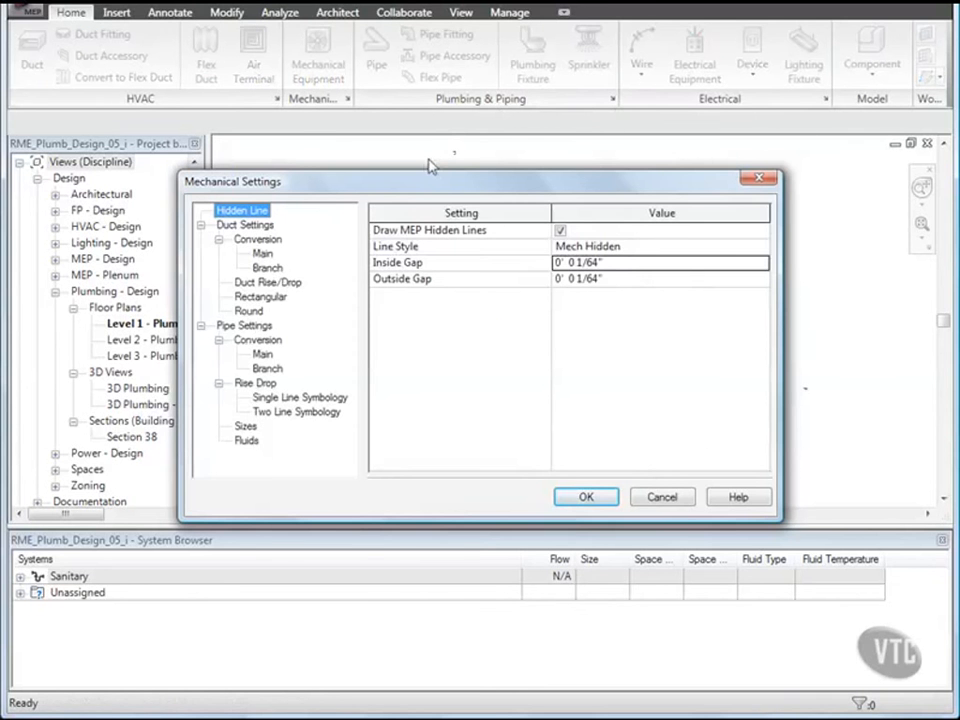
{"action": "left_click", "coordinate": [264, 355]}
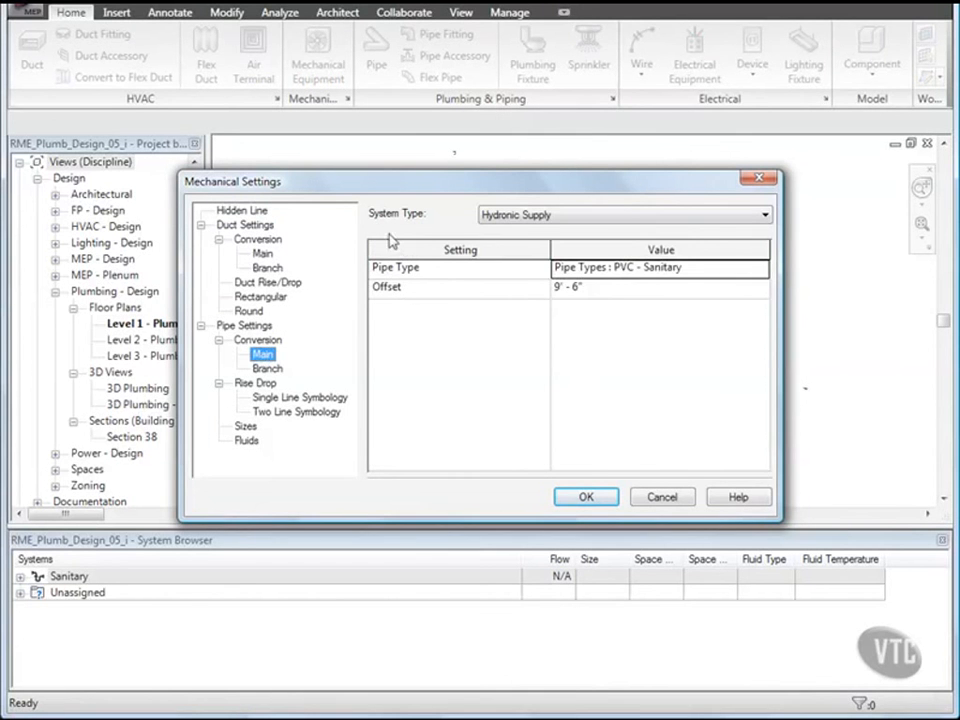
{"action": "left_click", "coordinate": [614, 215]}
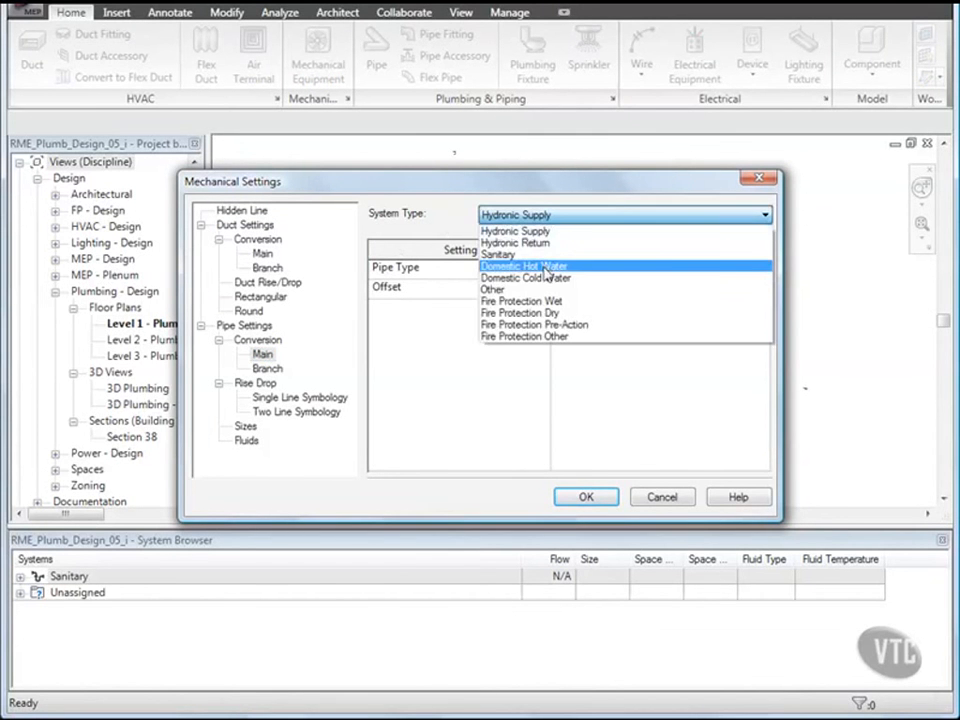
{"action": "left_click", "coordinate": [545, 268]}
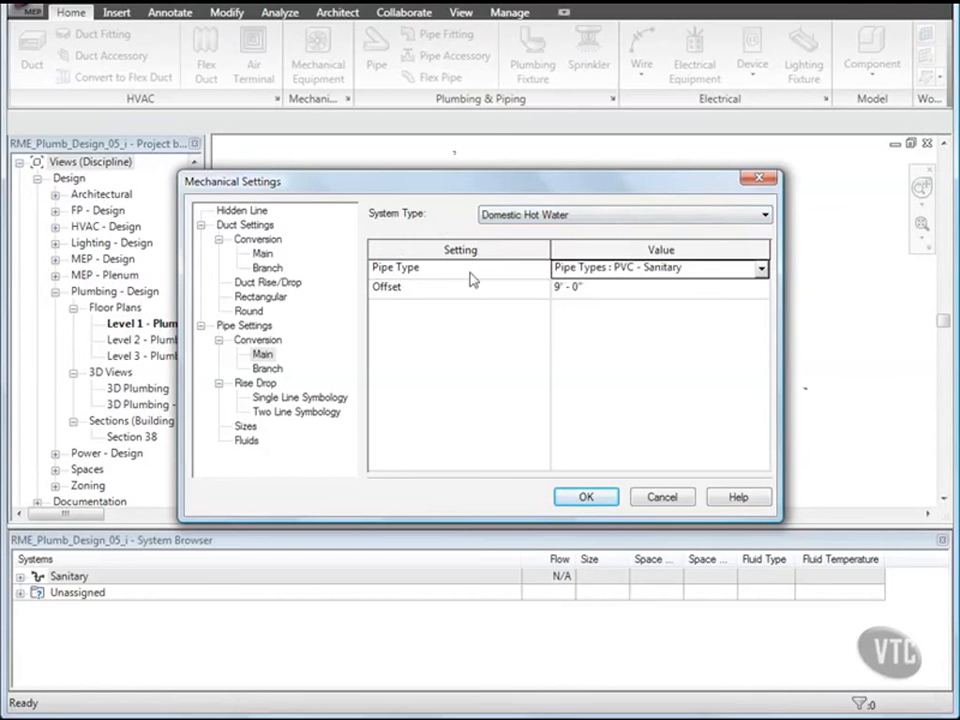
{"action": "left_click", "coordinate": [715, 268]}
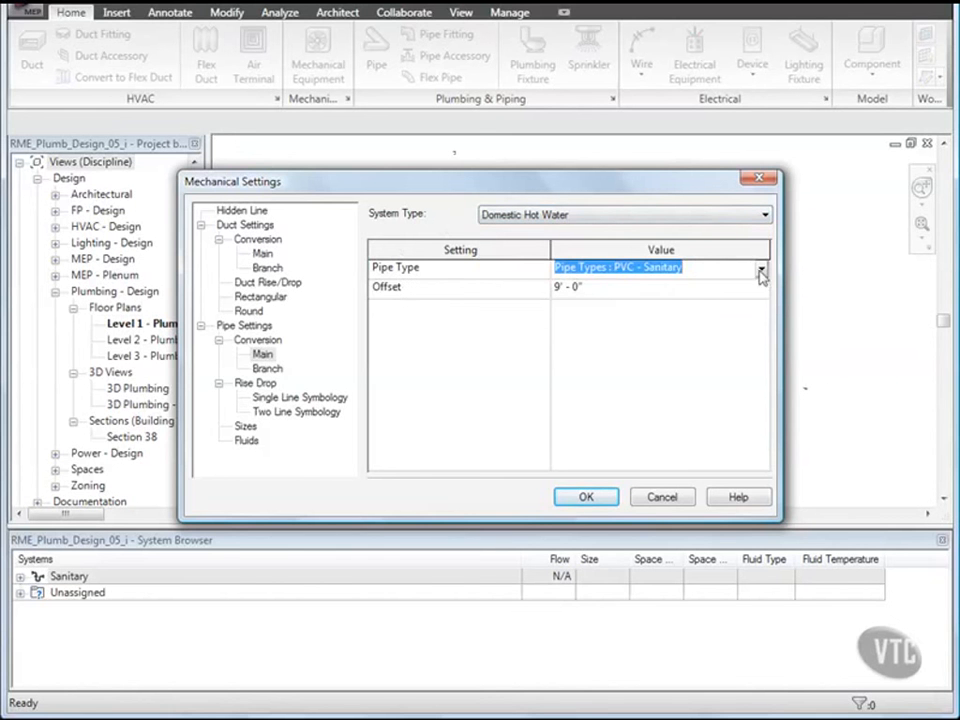
{"action": "left_click", "coordinate": [760, 271]}
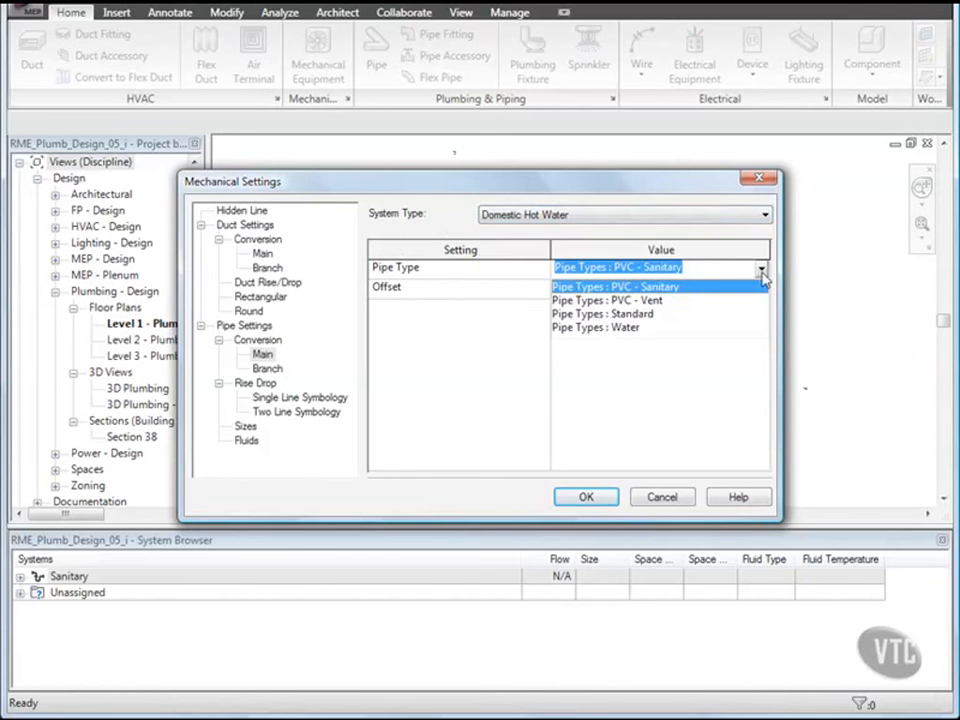
{"action": "left_click", "coordinate": [612, 328]}
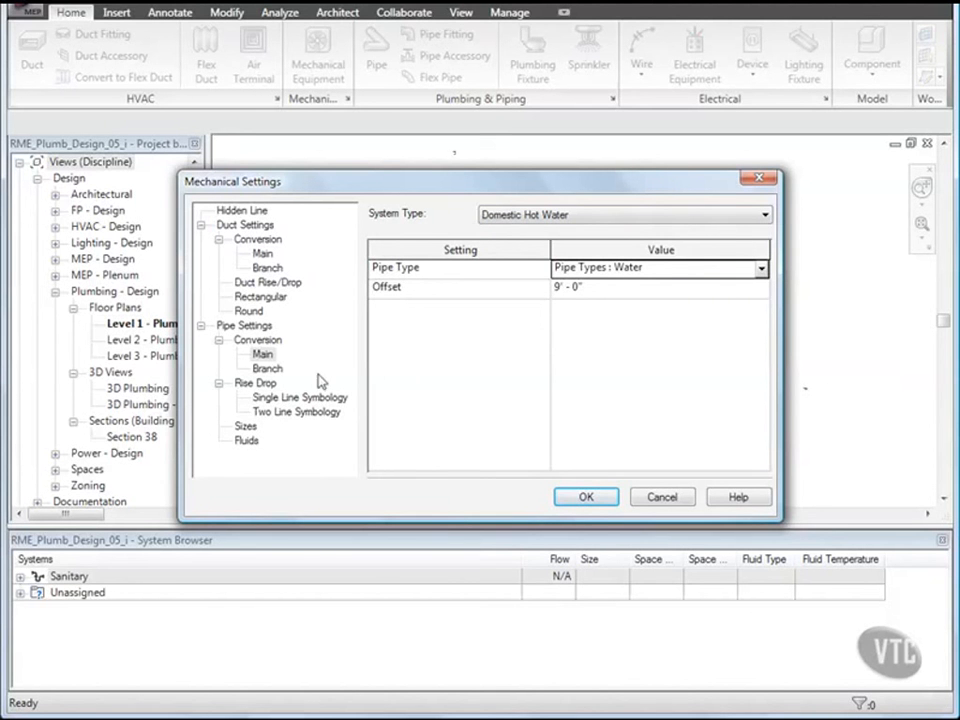
Step: Set the branch pipe conversion type for Domestic Hot Water to Pipe Types : Water
{"action": "left_click", "coordinate": [265, 370]}
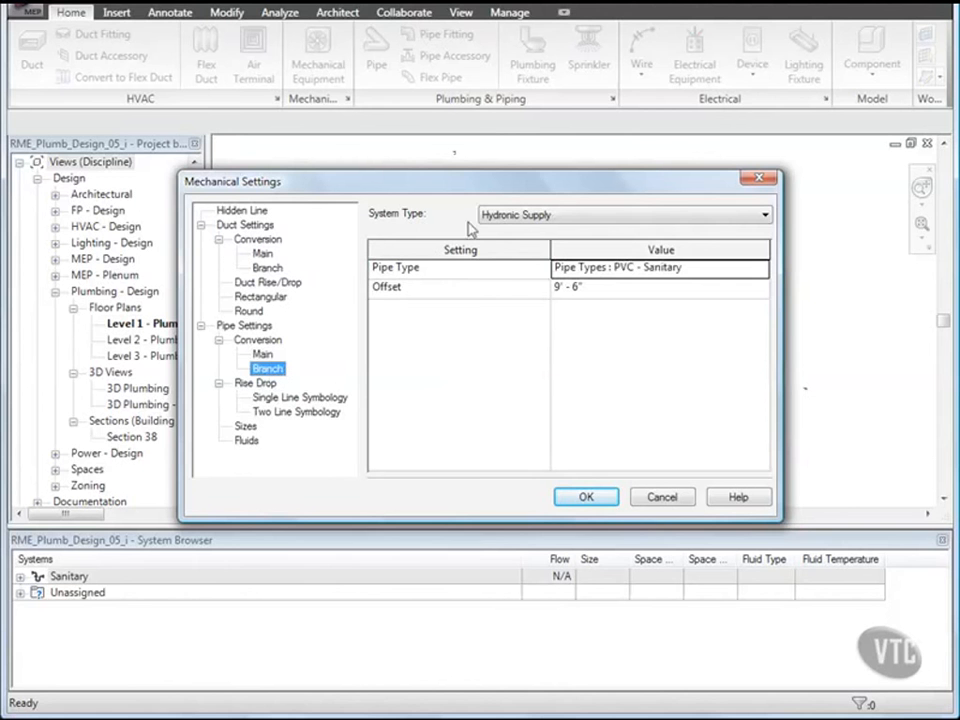
{"action": "left_click", "coordinate": [729, 219]}
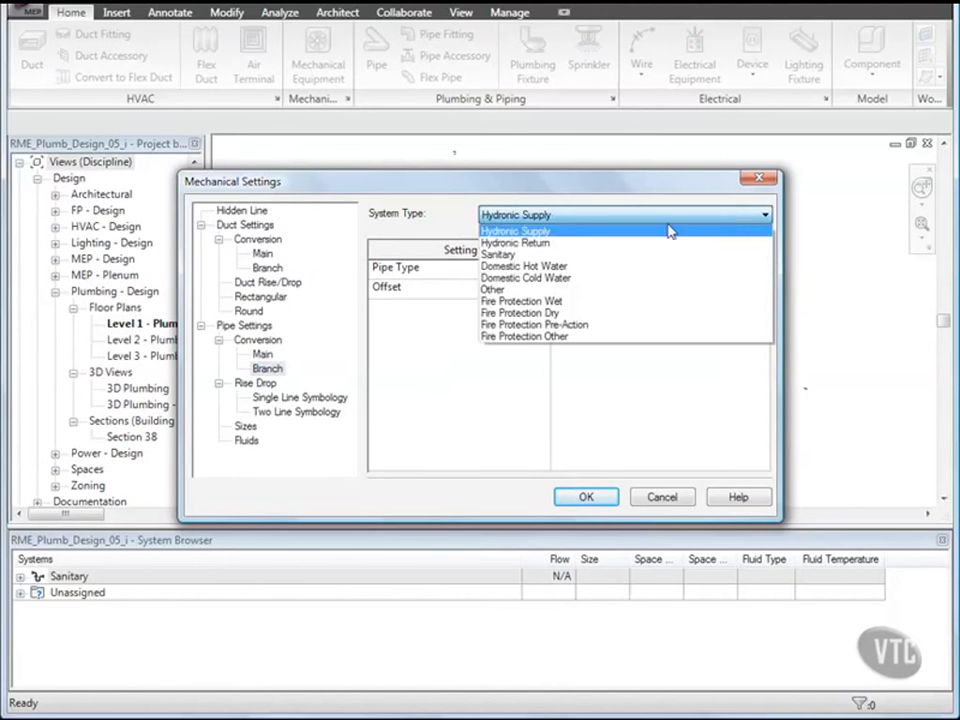
{"action": "left_click", "coordinate": [540, 266]}
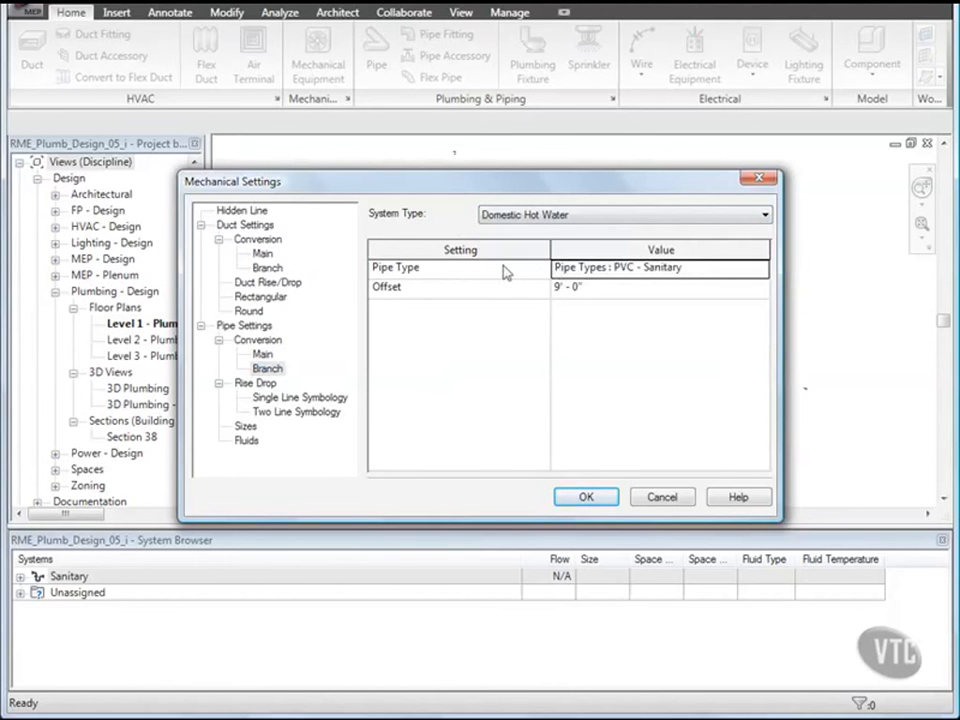
{"action": "left_click", "coordinate": [707, 268]}
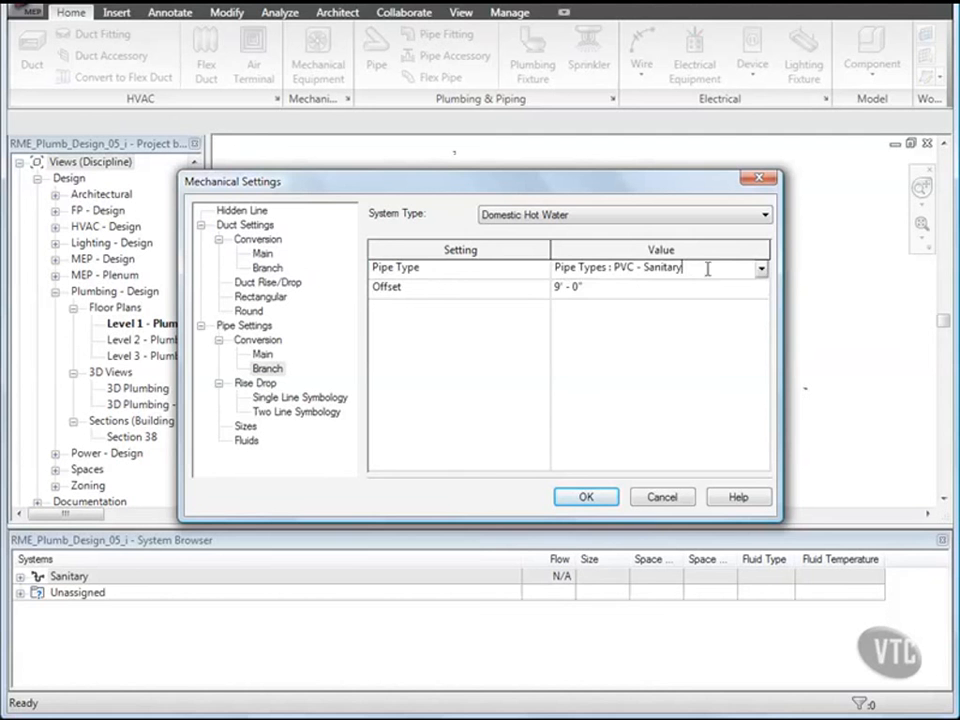
{"action": "left_click", "coordinate": [761, 269]}
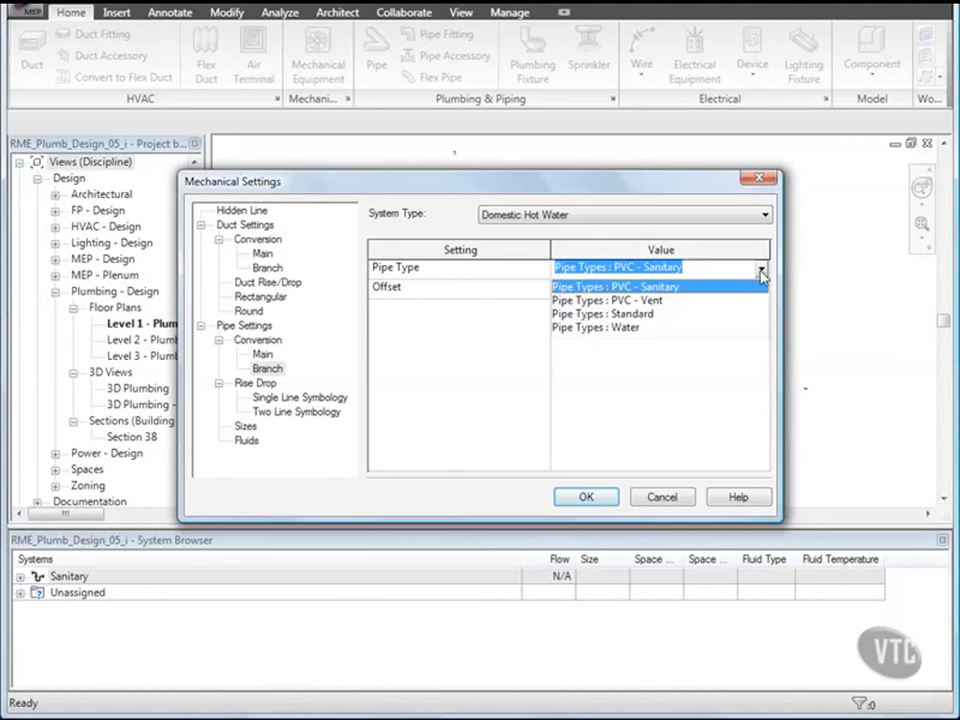
{"action": "left_click", "coordinate": [628, 327]}
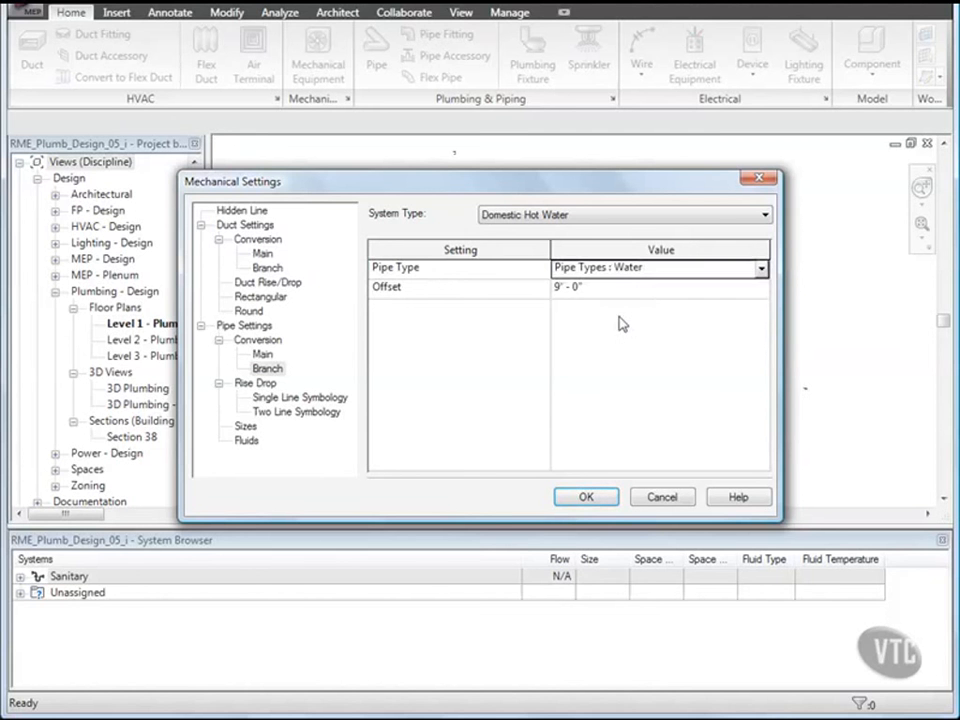
Step: For Domestic Cold Water main pipes, set the conversion pipe type to Pipe Types : Water and the offset to 9' 3"
{"action": "left_click", "coordinate": [263, 355]}
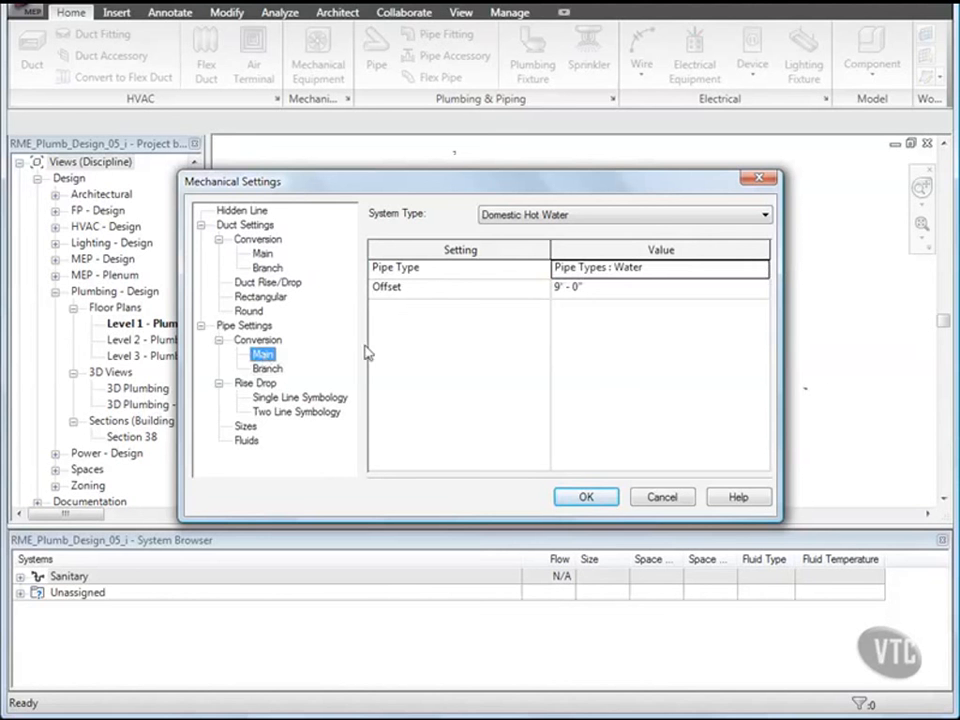
{"action": "left_click", "coordinate": [657, 220]}
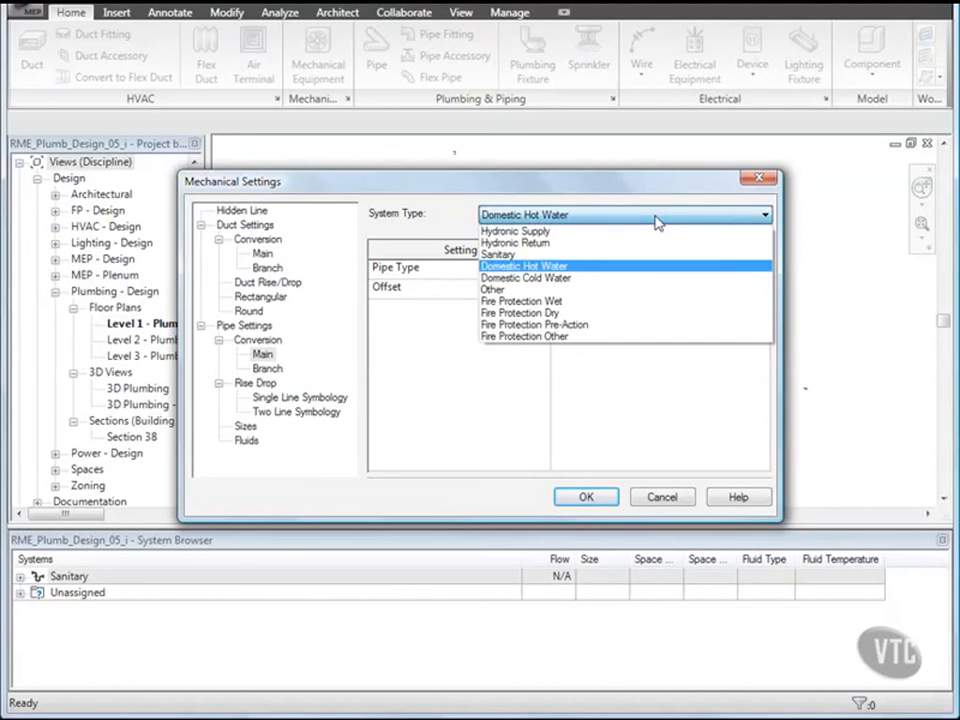
{"action": "left_click", "coordinate": [545, 277]}
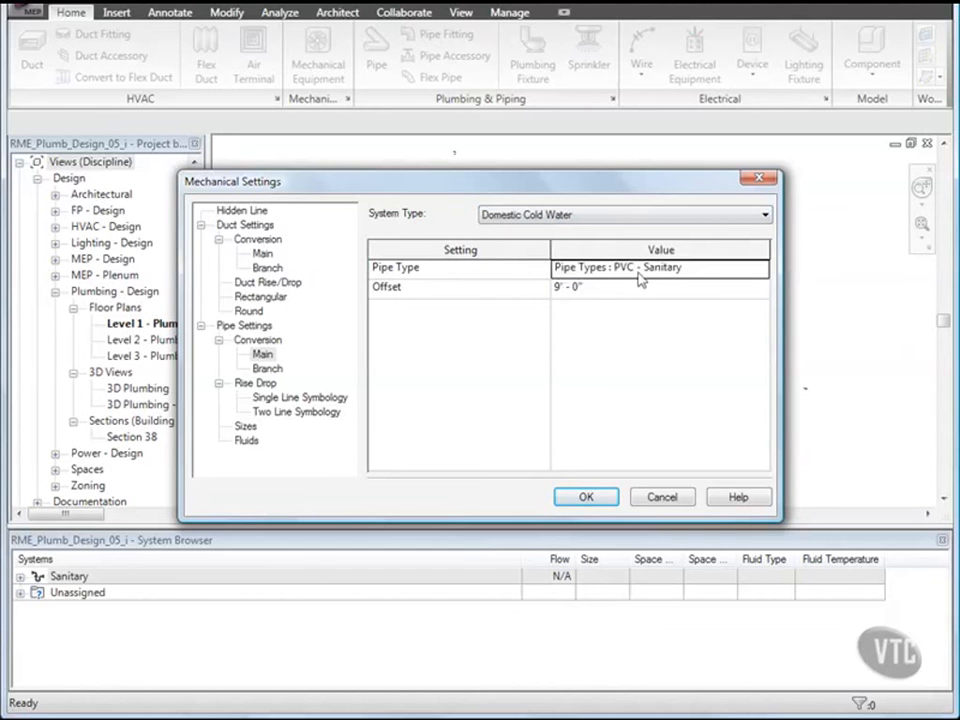
{"action": "left_click", "coordinate": [722, 270]}
{"action": "left_click", "coordinate": [760, 272]}
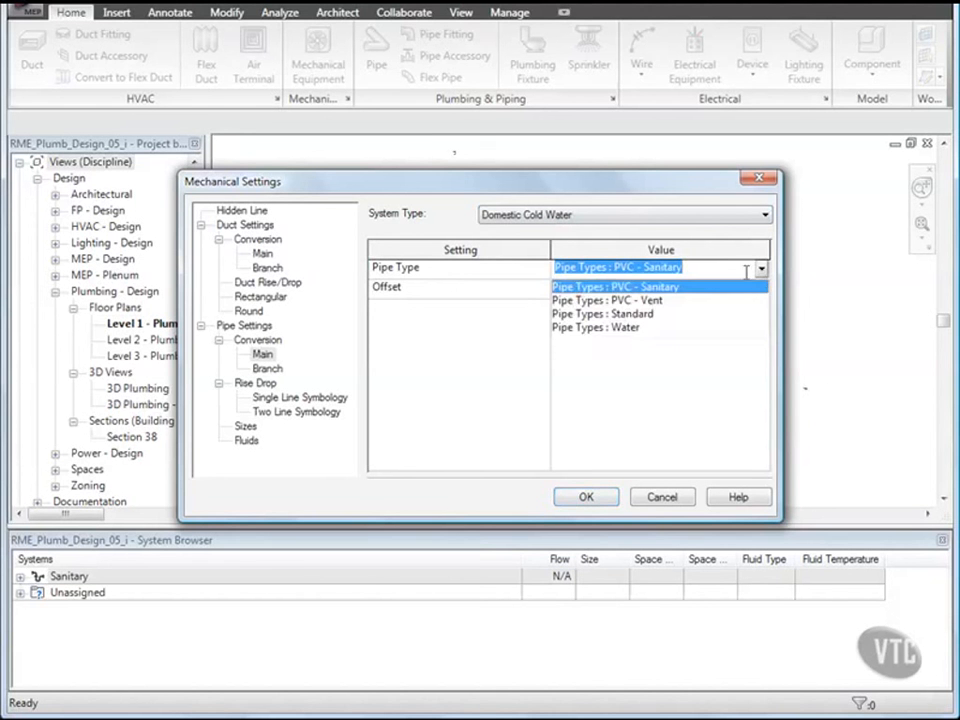
{"action": "left_click", "coordinate": [612, 328]}
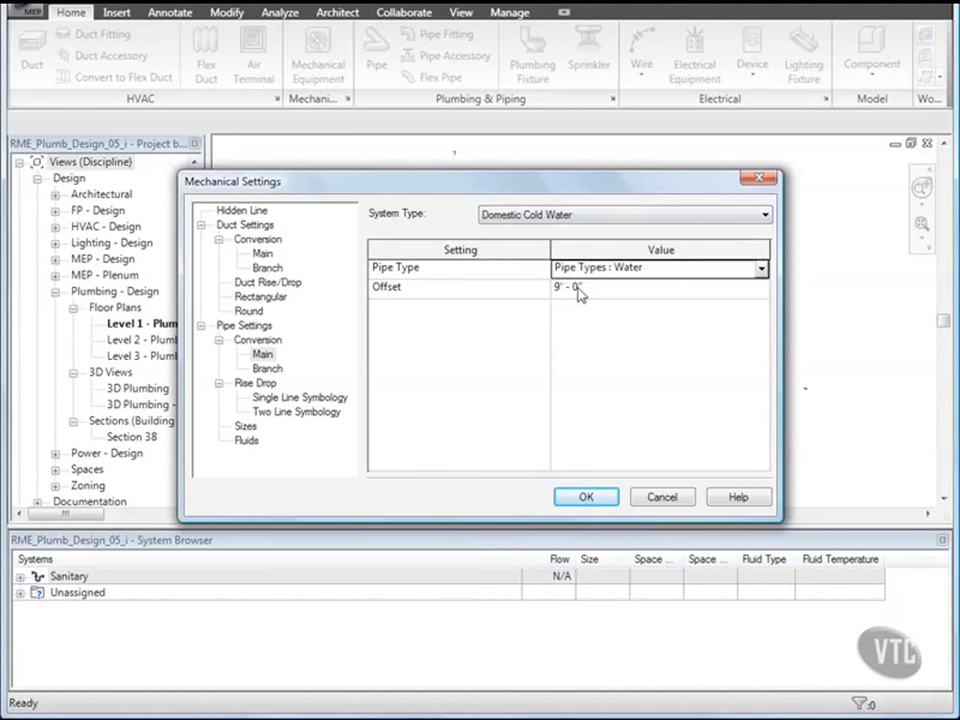
{"action": "left_click", "coordinate": [577, 288]}
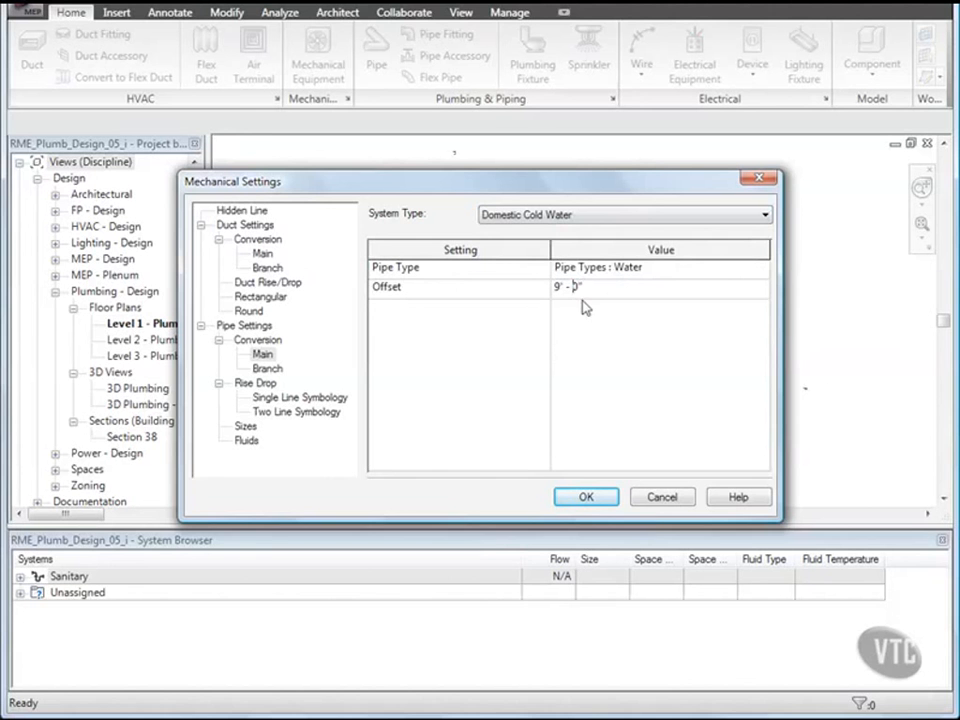
{"action": "type", "text": "3"}
Step: For Domestic Cold Water branch pipes, set the conversion pipe type to Pipe Types : Water and the offset to 9' 3", and accept the mechanical settings
{"action": "left_click", "coordinate": [268, 370]}
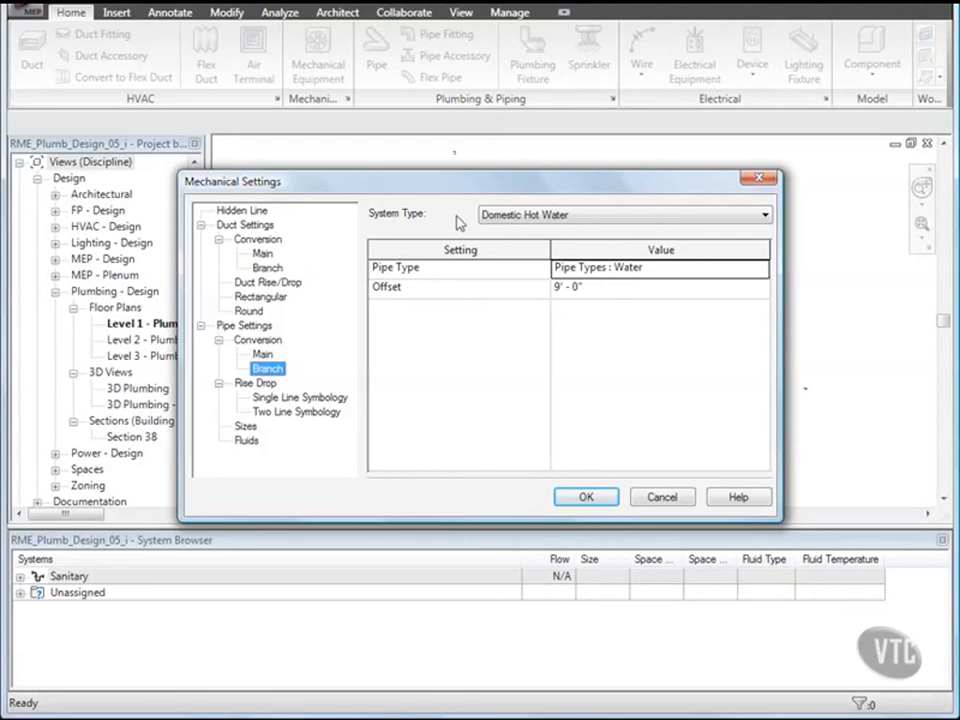
{"action": "left_click", "coordinate": [703, 216]}
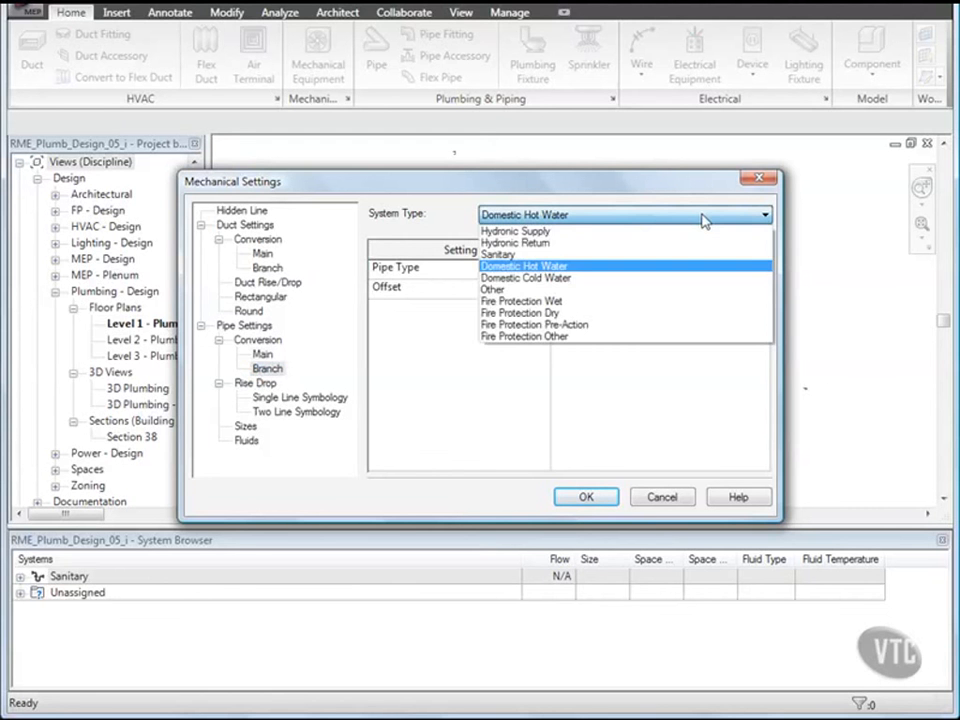
{"action": "left_click", "coordinate": [640, 278]}
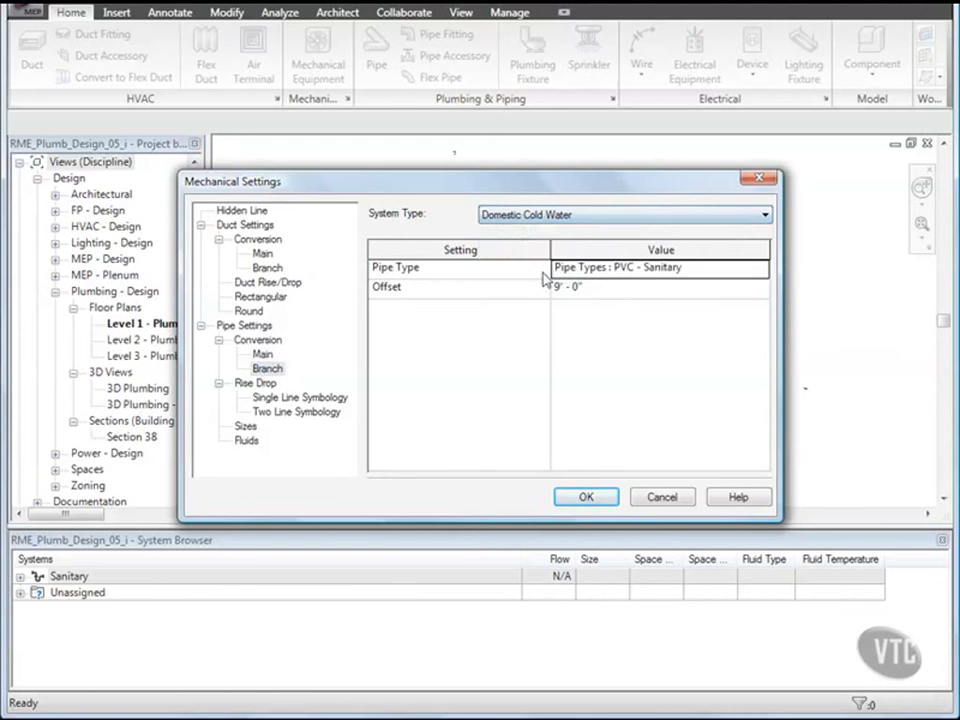
{"action": "left_click", "coordinate": [761, 269]}
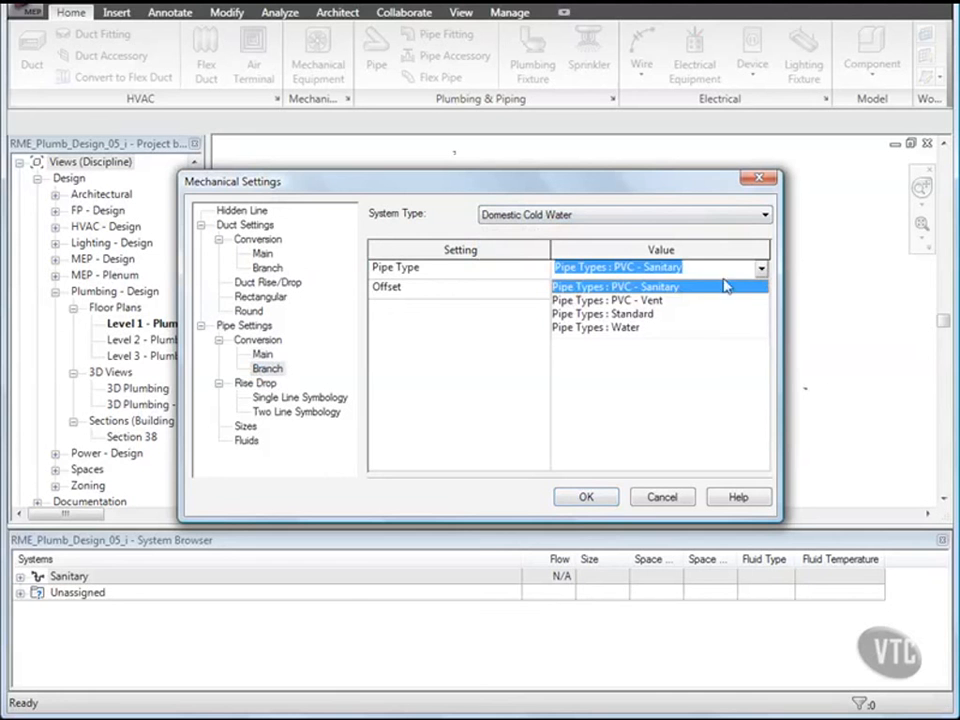
{"action": "left_click", "coordinate": [611, 327]}
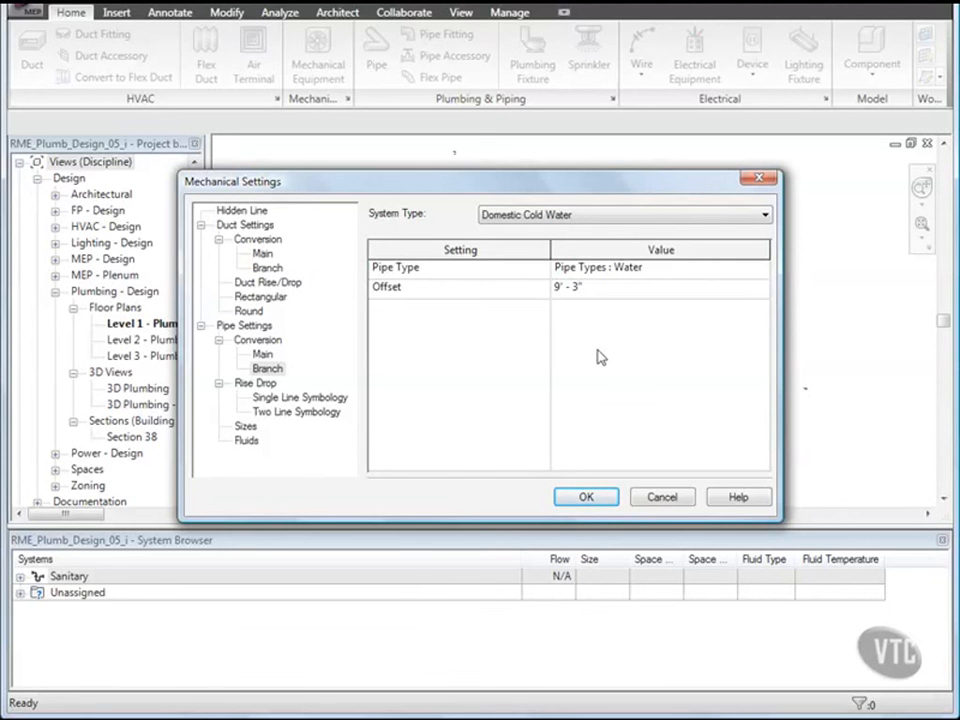
{"action": "left_click", "coordinate": [586, 497]}
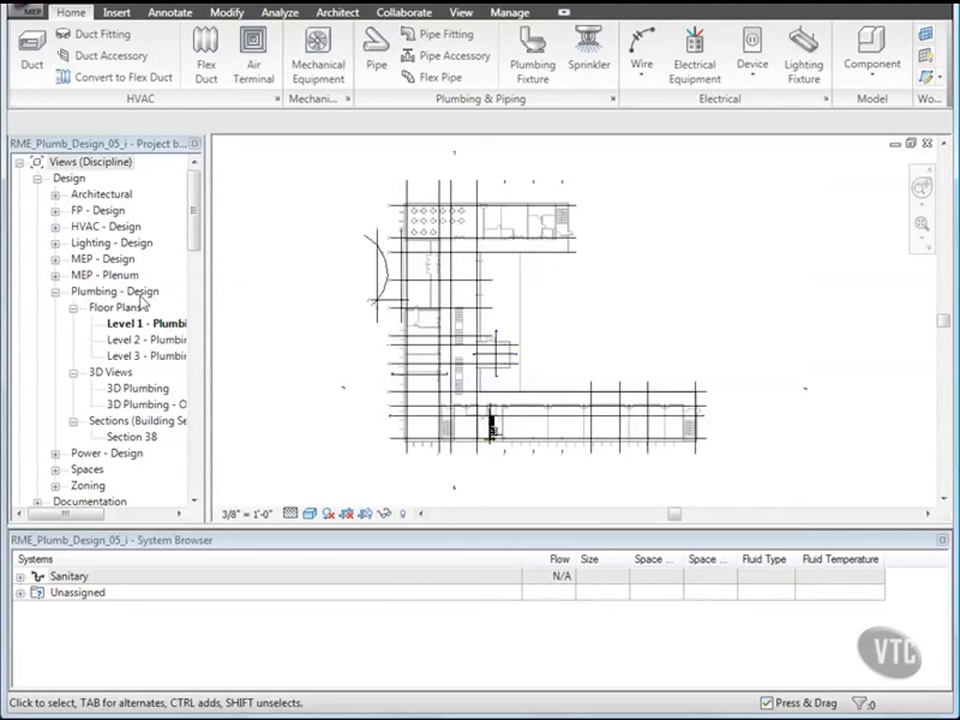
Step: Open the second 3D Plumbing view under Plumbing - Design and tile it beside the Level 1 plumbing floor plan
{"action": "double_click", "coordinate": [137, 405]}
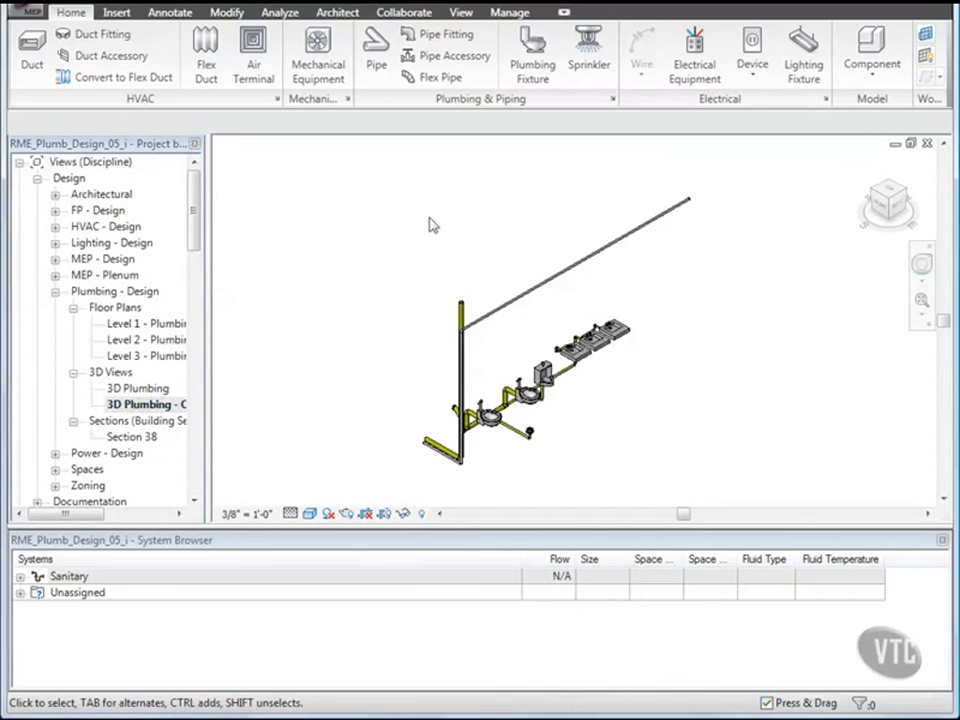
{"action": "left_click", "coordinate": [463, 13]}
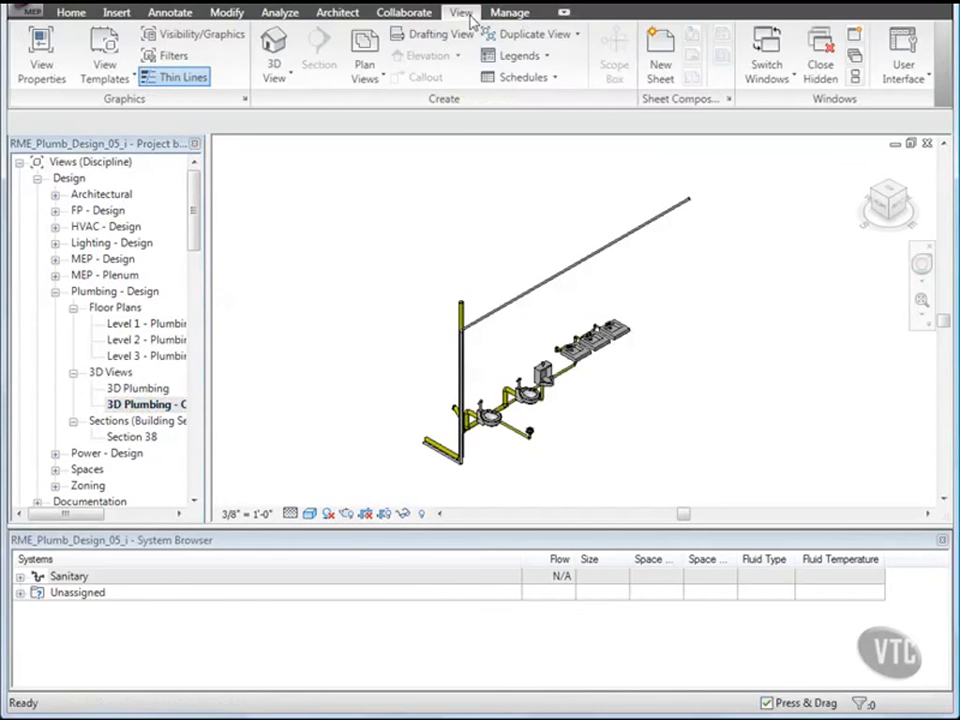
{"action": "left_click", "coordinate": [855, 78]}
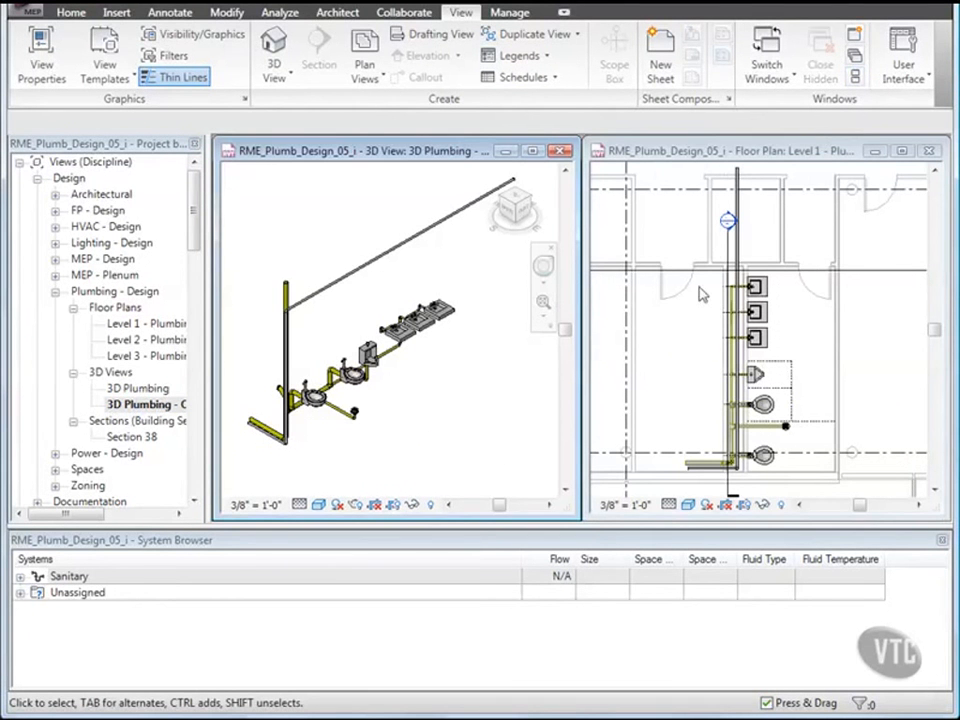
Step: In the Level 1 floor plan, select the restroom's fixtures and piping, and filter the selection to Plumbing Fixtures only
{"action": "left_click", "coordinate": [680, 364]}
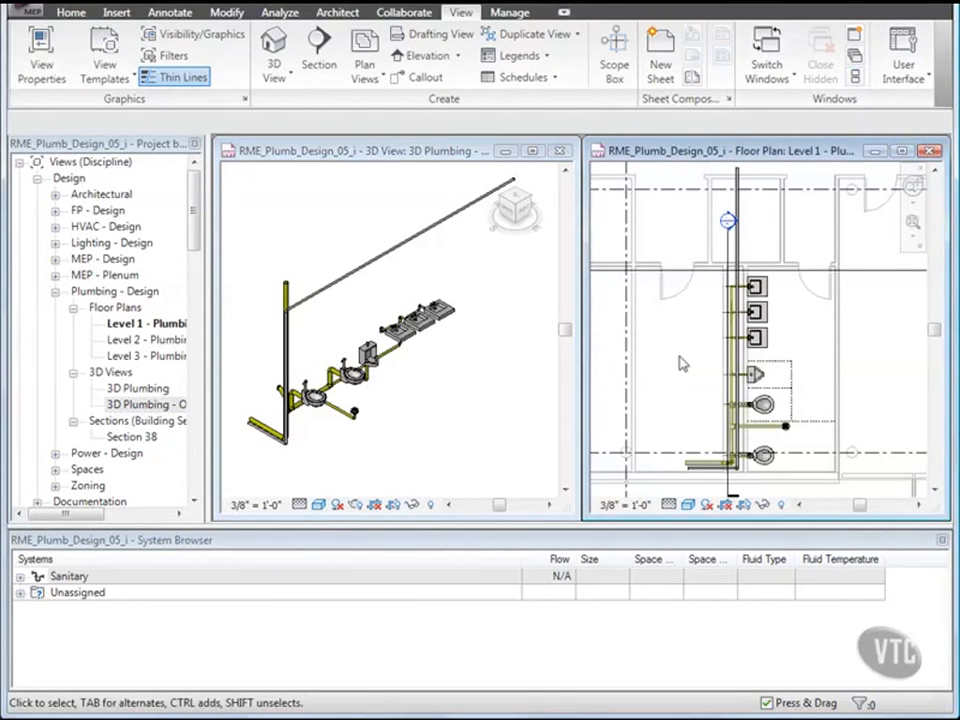
{"action": "scroll", "coordinate": [745, 405], "scroll_direction": "up", "scroll_amount": 3}
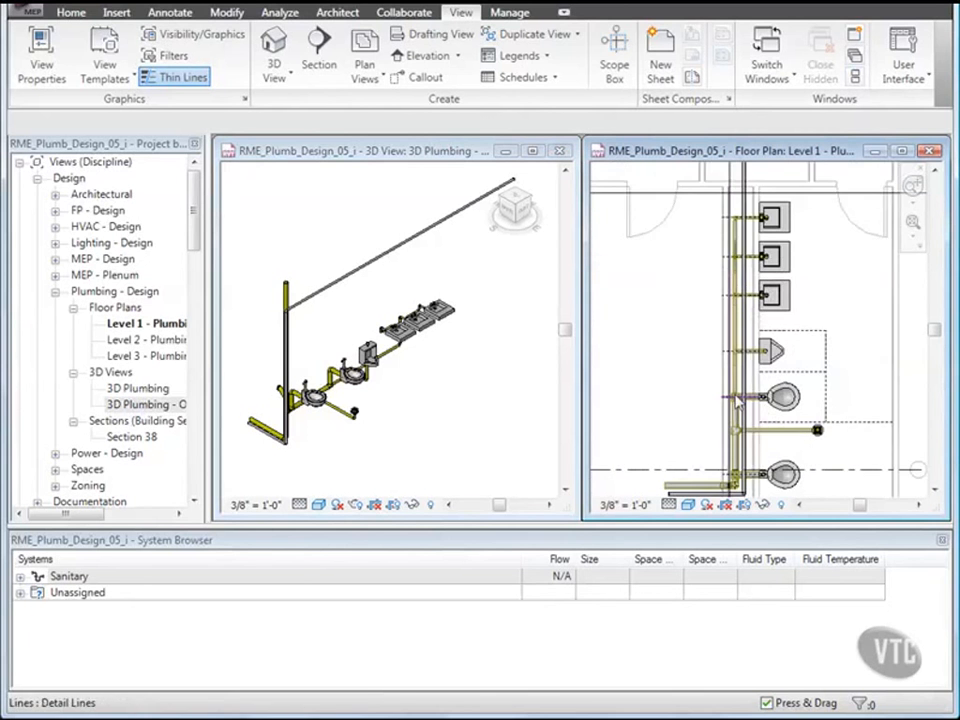
{"action": "middle_click_drag", "start_coordinate": [748, 405], "coordinate": [718, 390]}
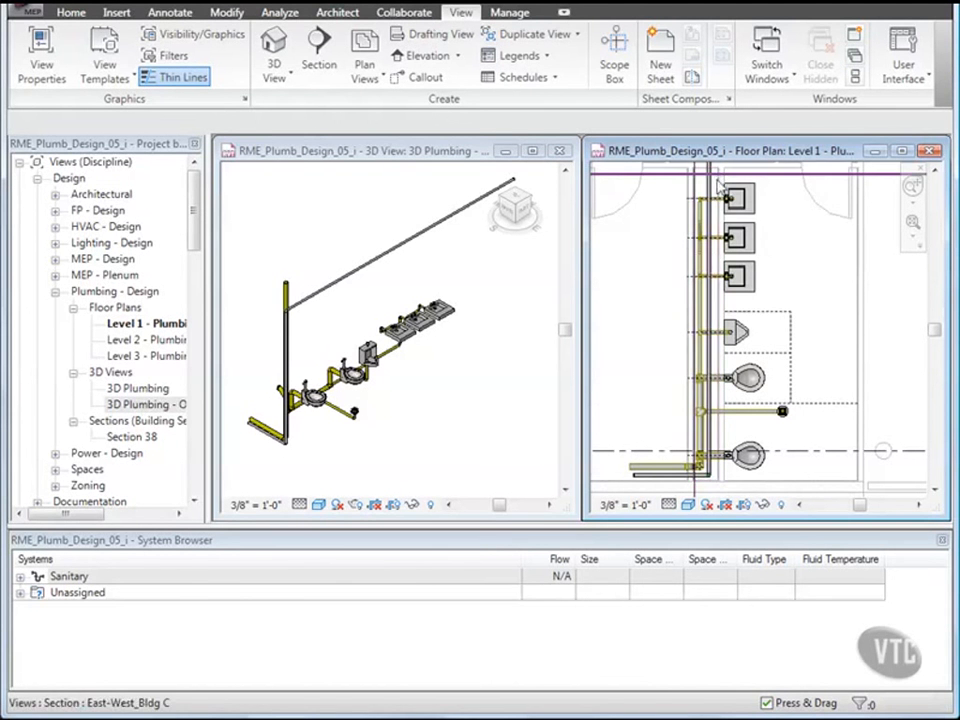
{"action": "scroll", "coordinate": [719, 175], "scroll_direction": "down", "scroll_amount": 1}
{"action": "middle_click_drag", "start_coordinate": [719, 173], "coordinate": [735, 225]}
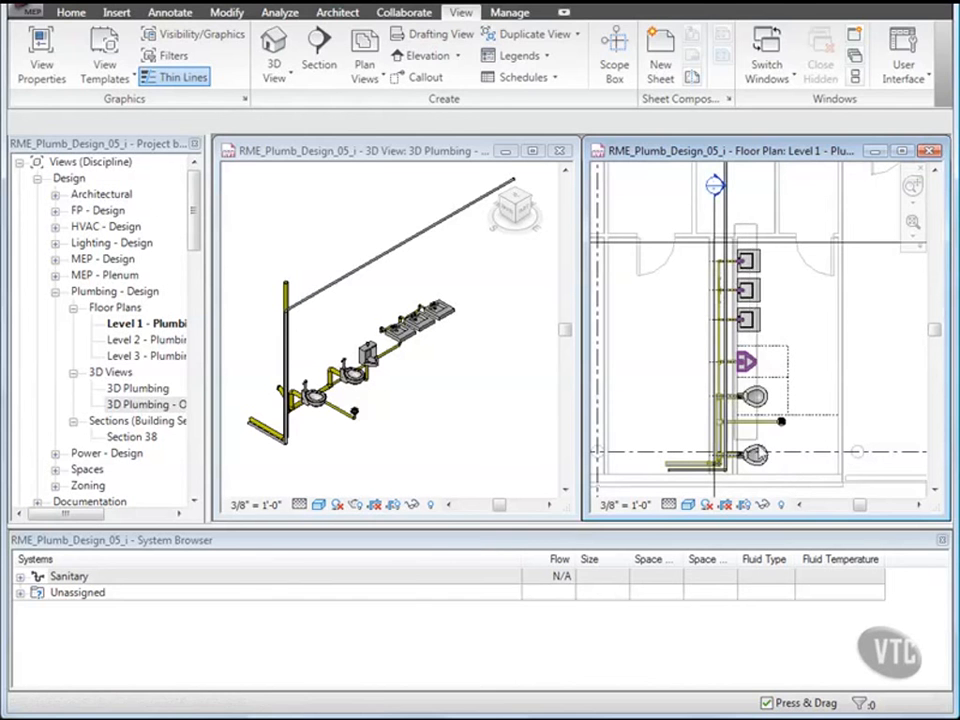
{"action": "left_click", "coordinate": [774, 491]}
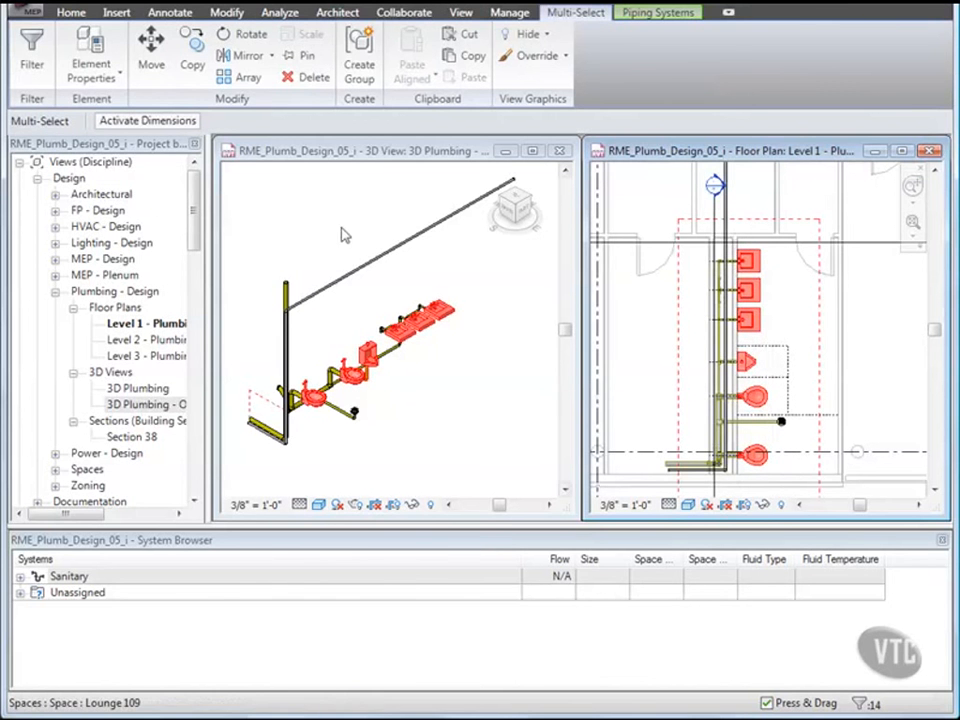
{"action": "left_click", "coordinate": [36, 58]}
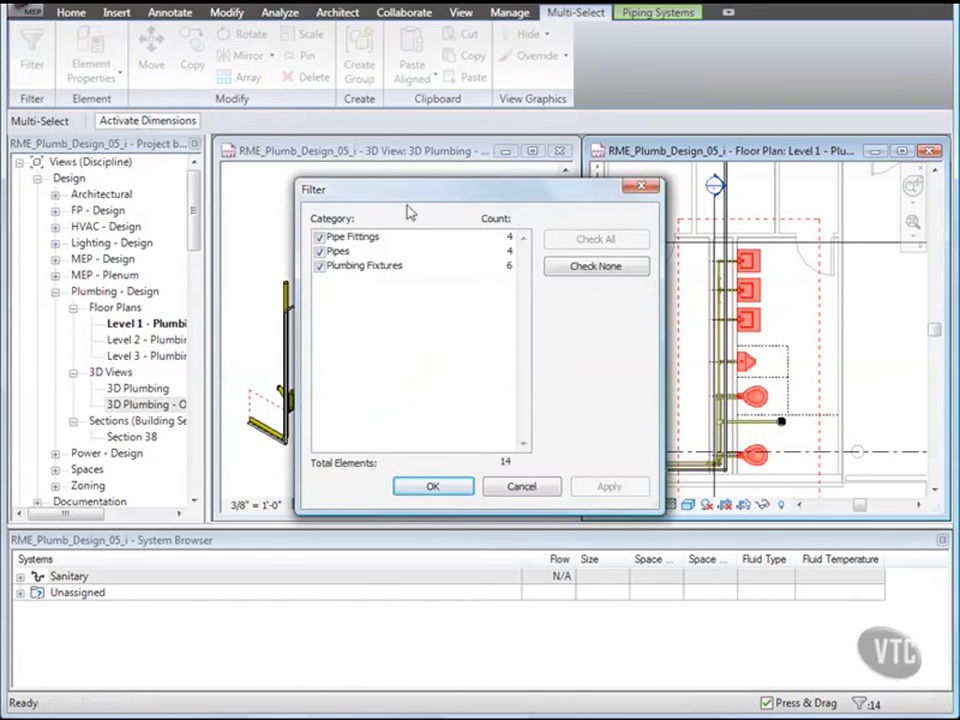
{"action": "left_click", "coordinate": [582, 272]}
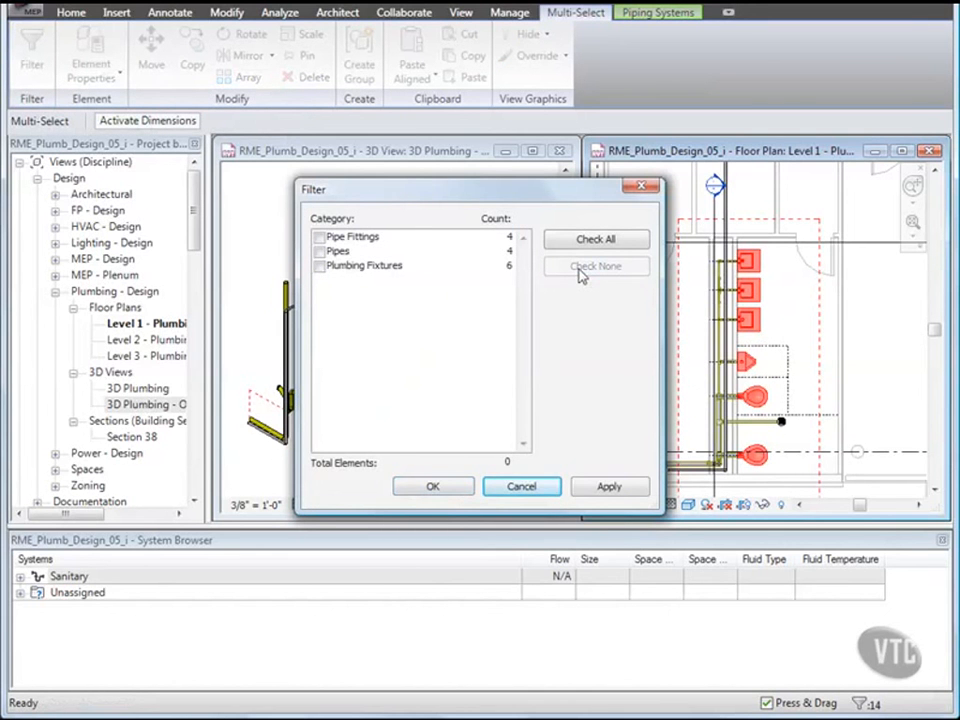
{"action": "left_click", "coordinate": [320, 267]}
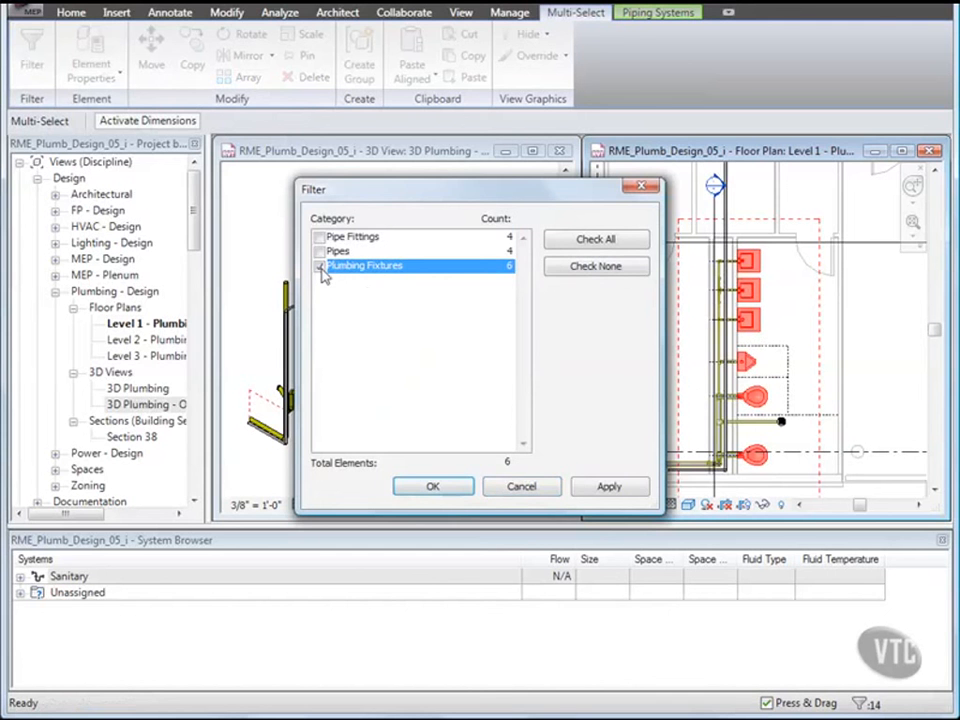
{"action": "left_click", "coordinate": [434, 487]}
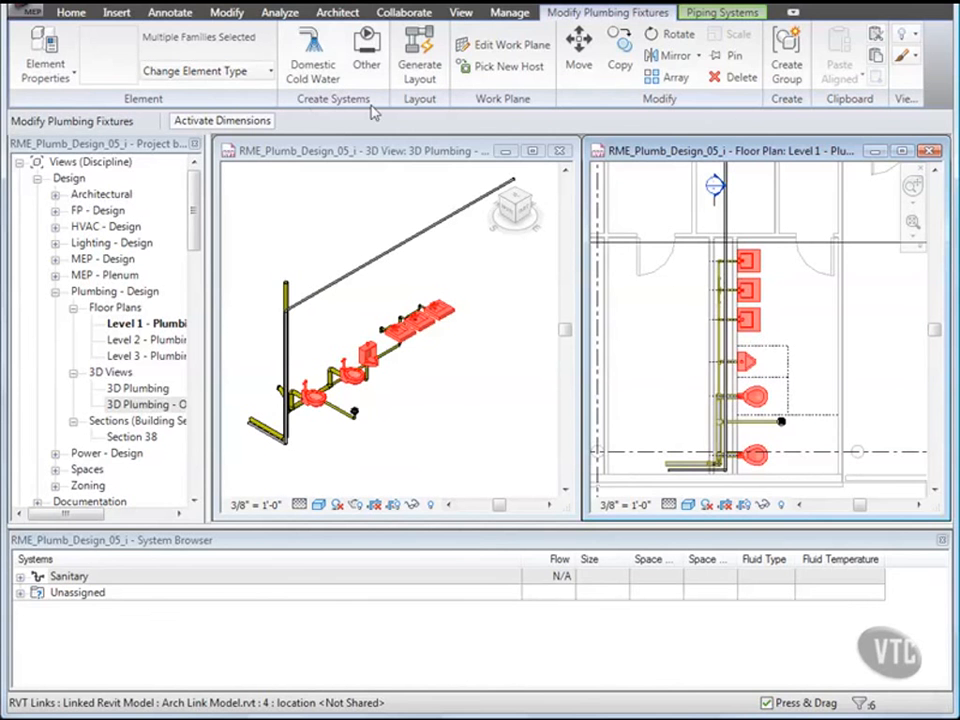
Step: Create a Domestic Cold Water system from the selected fixtures and rename it DCW 107
{"action": "left_click", "coordinate": [310, 68]}
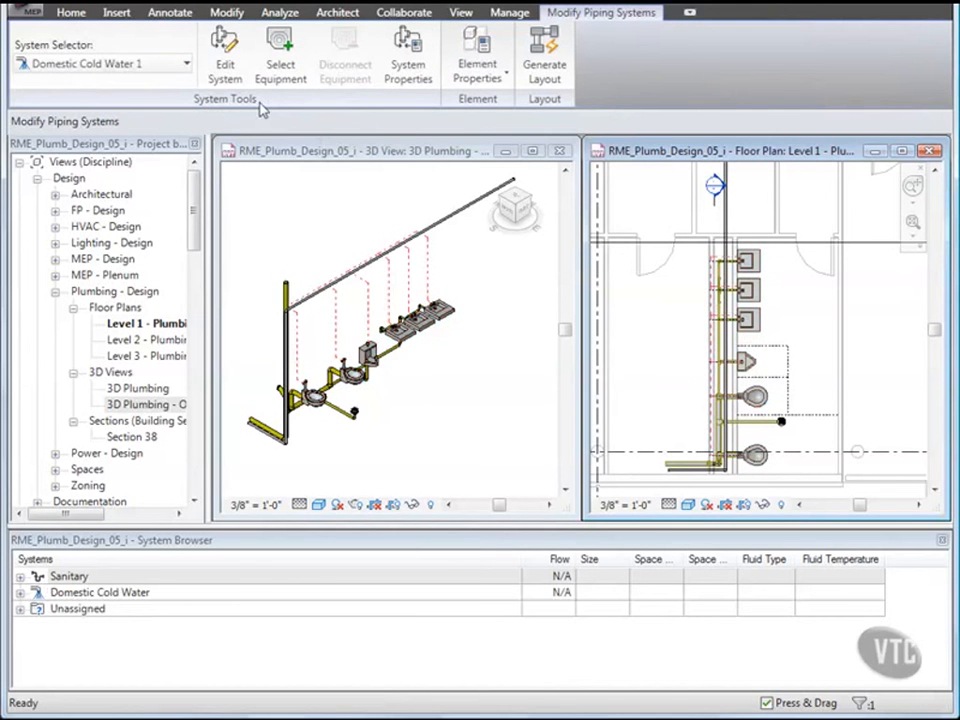
{"action": "left_click", "coordinate": [225, 60]}
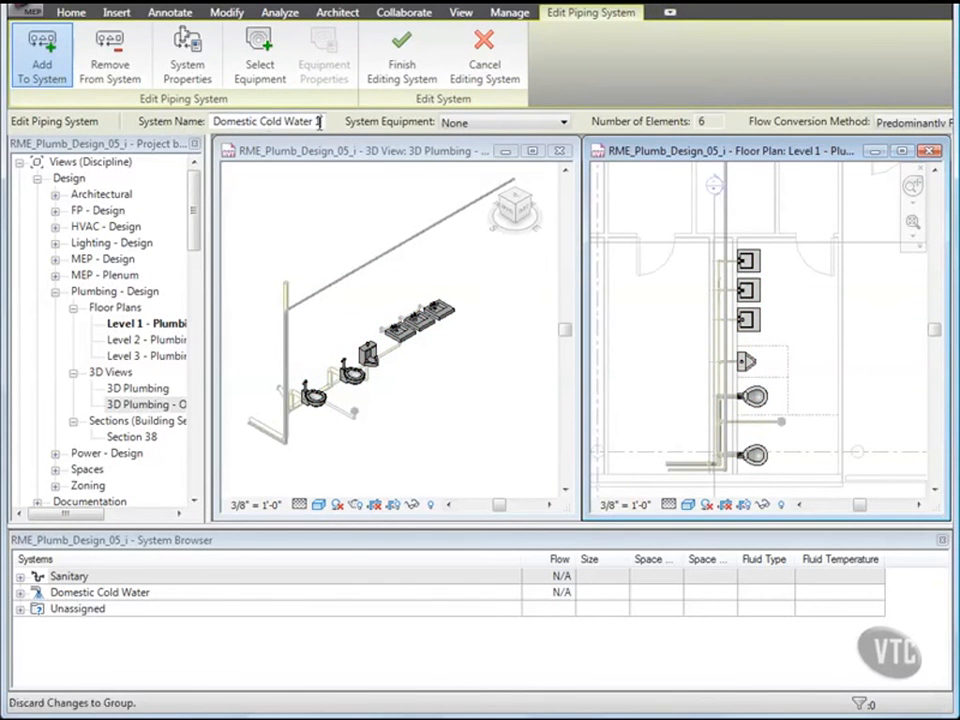
{"action": "left_click_drag", "start_coordinate": [322, 121], "coordinate": [214, 121]}
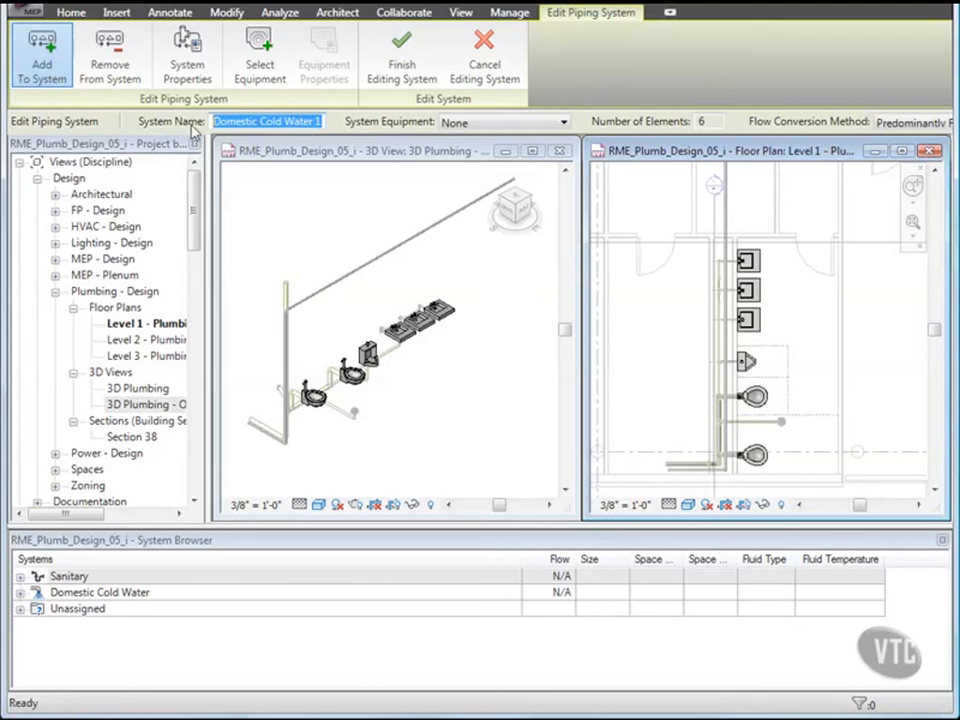
{"action": "type", "text": "DCW 107"}
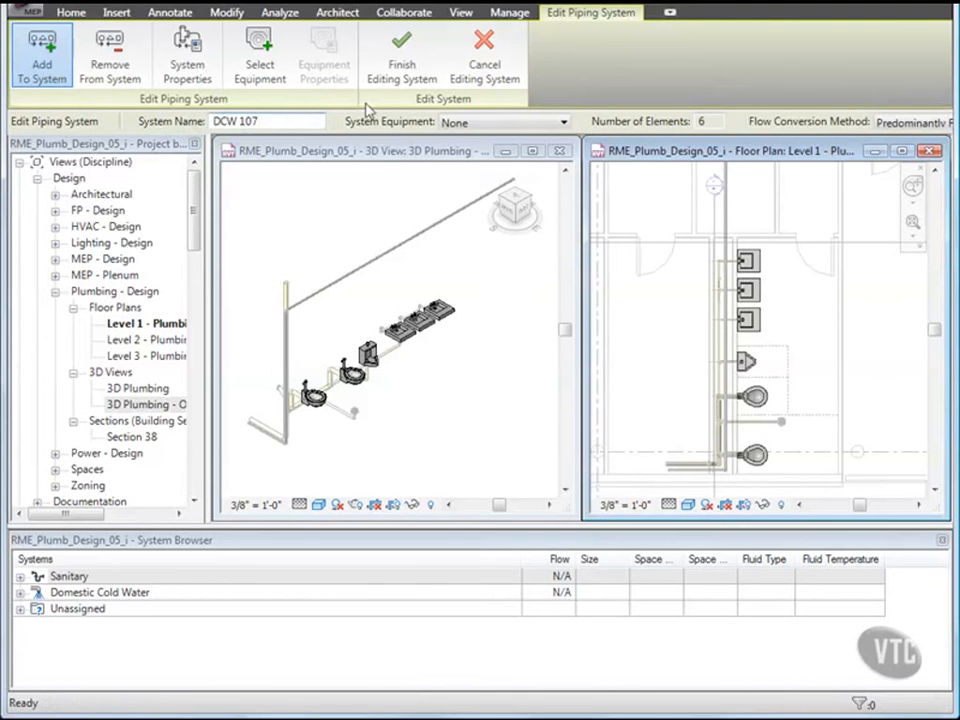
{"action": "left_click", "coordinate": [402, 76]}
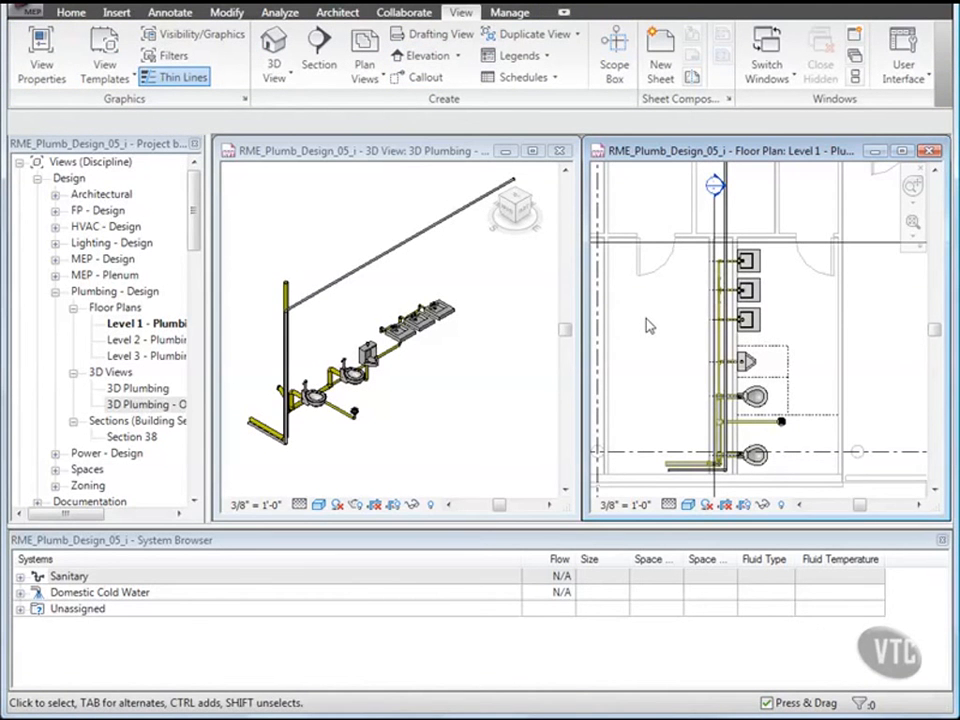
Step: In the 3D view, connect the water closet nearest the riser into the overhead horizontal water pipe
{"action": "left_click", "coordinate": [454, 378]}
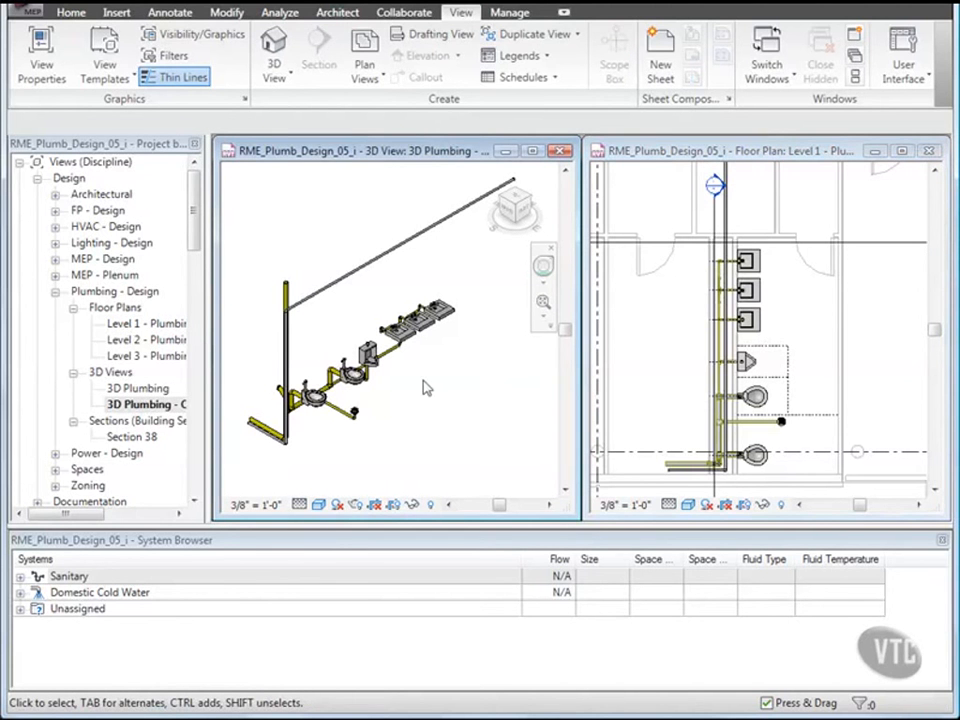
{"action": "left_click", "coordinate": [316, 405]}
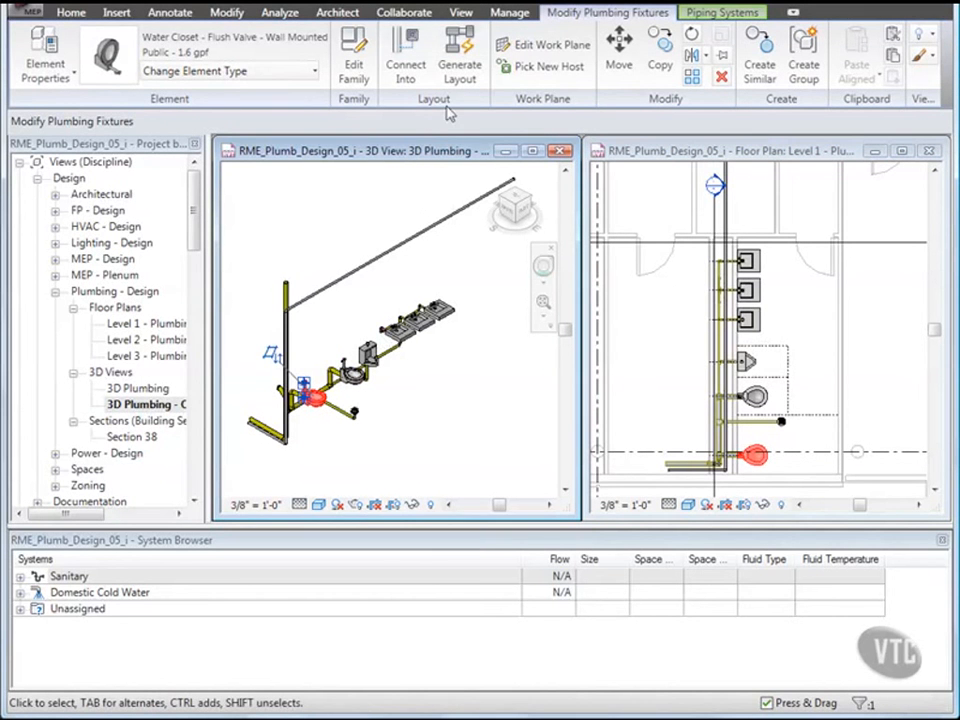
{"action": "left_click", "coordinate": [407, 68]}
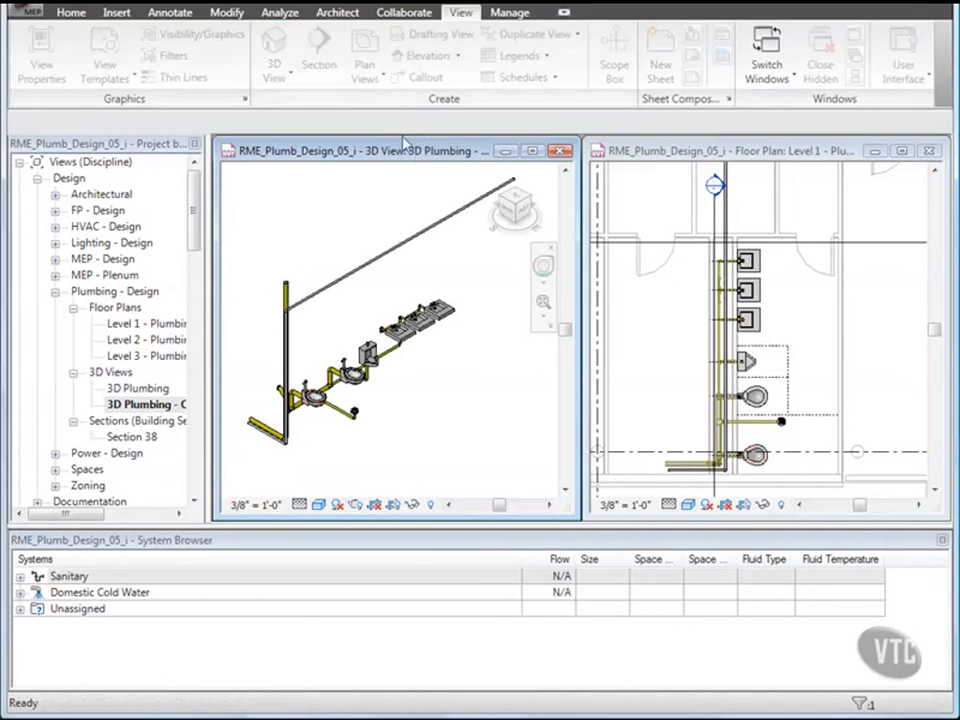
{"action": "left_click", "coordinate": [366, 272]}
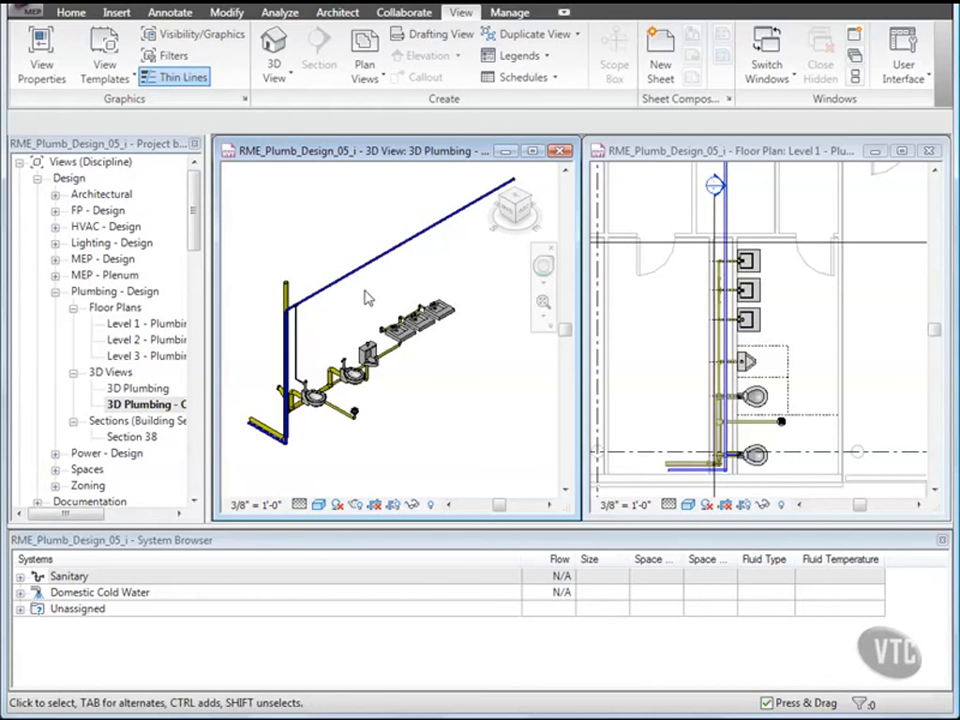
Step: Connect the second water closet, next to the urinal, into the overhead horizontal water pipe
{"action": "left_click", "coordinate": [356, 386]}
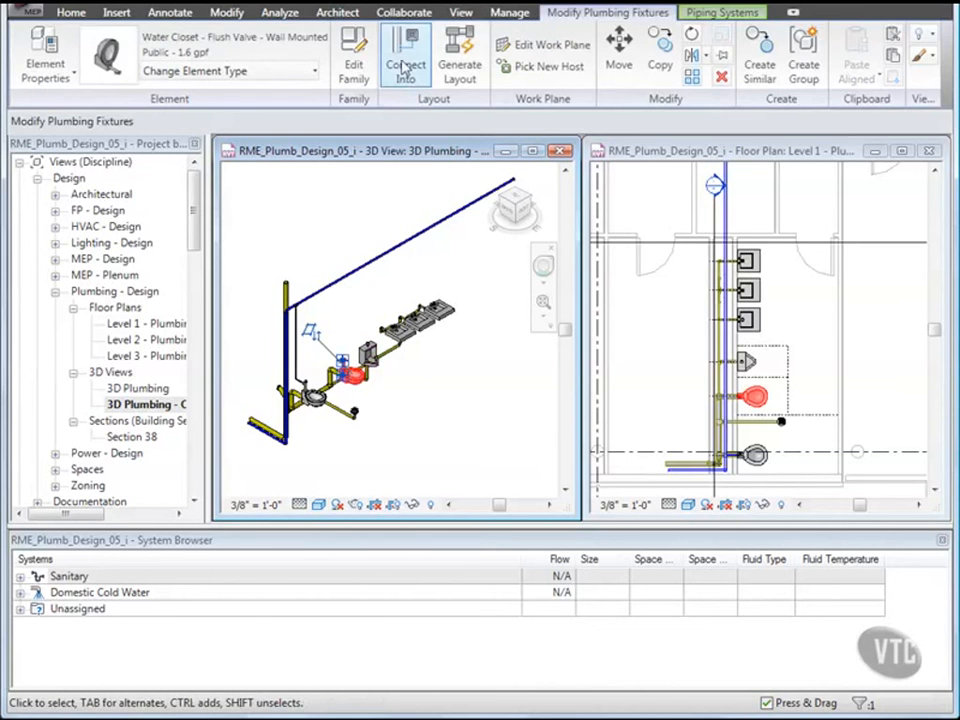
{"action": "left_click", "coordinate": [405, 68]}
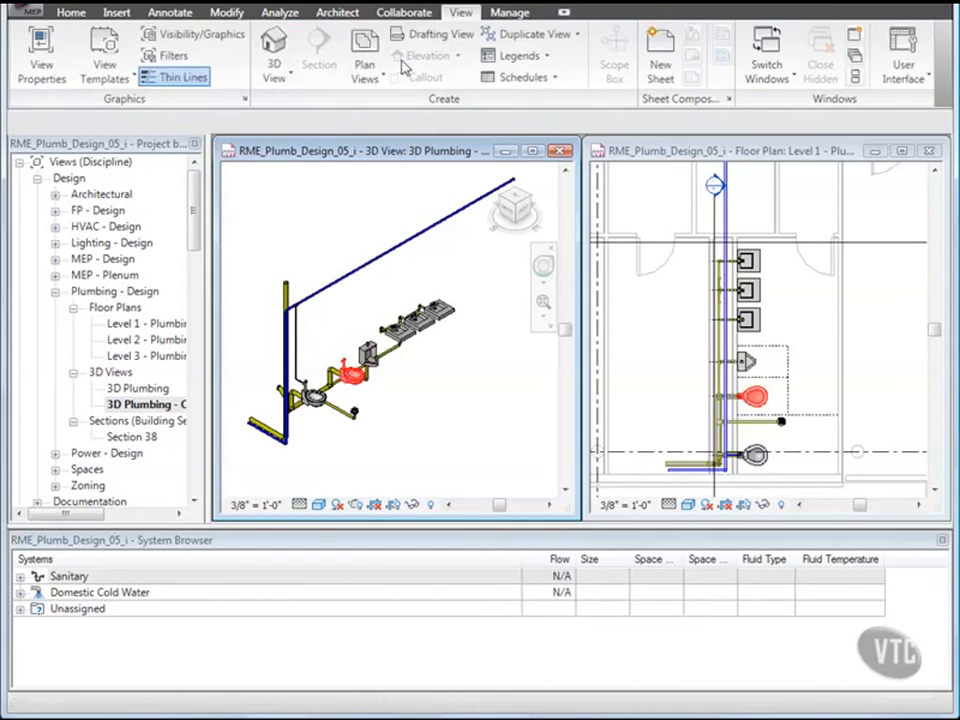
{"action": "left_click", "coordinate": [369, 268]}
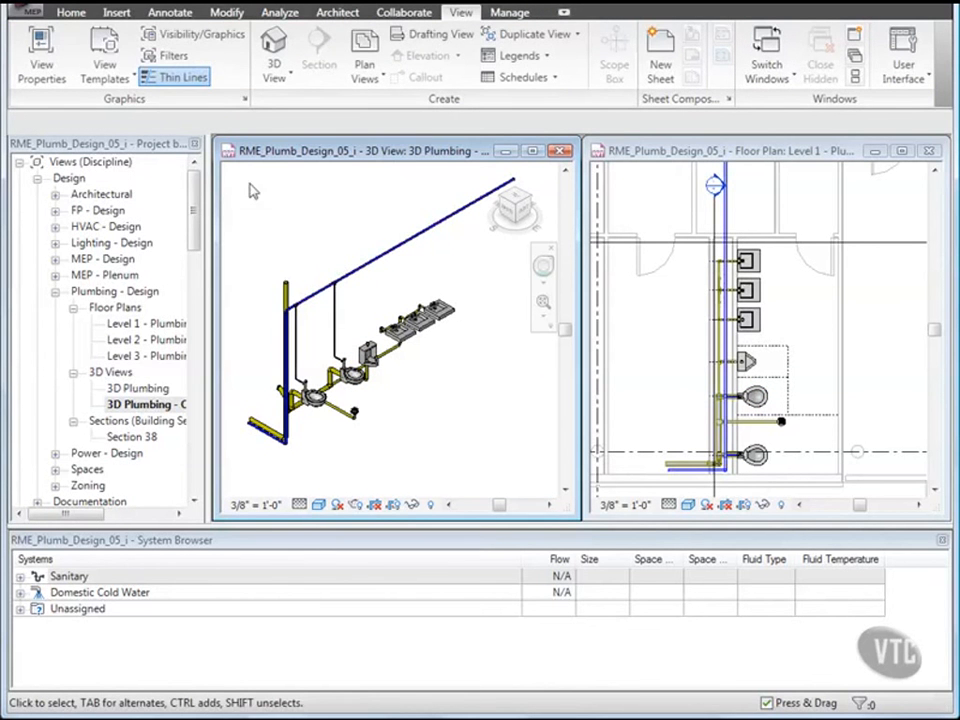
Step: Start placing a pipe with the Water pipe type, a 3/4" diameter and a 10' 0" offset
{"action": "left_click", "coordinate": [70, 12]}
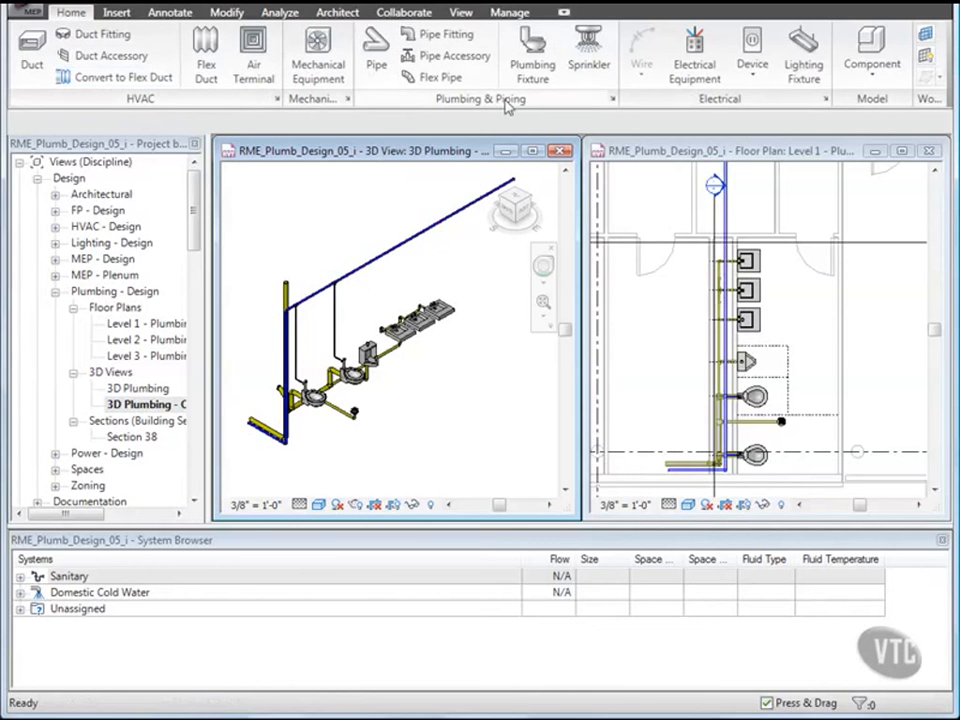
{"action": "left_click", "coordinate": [376, 58]}
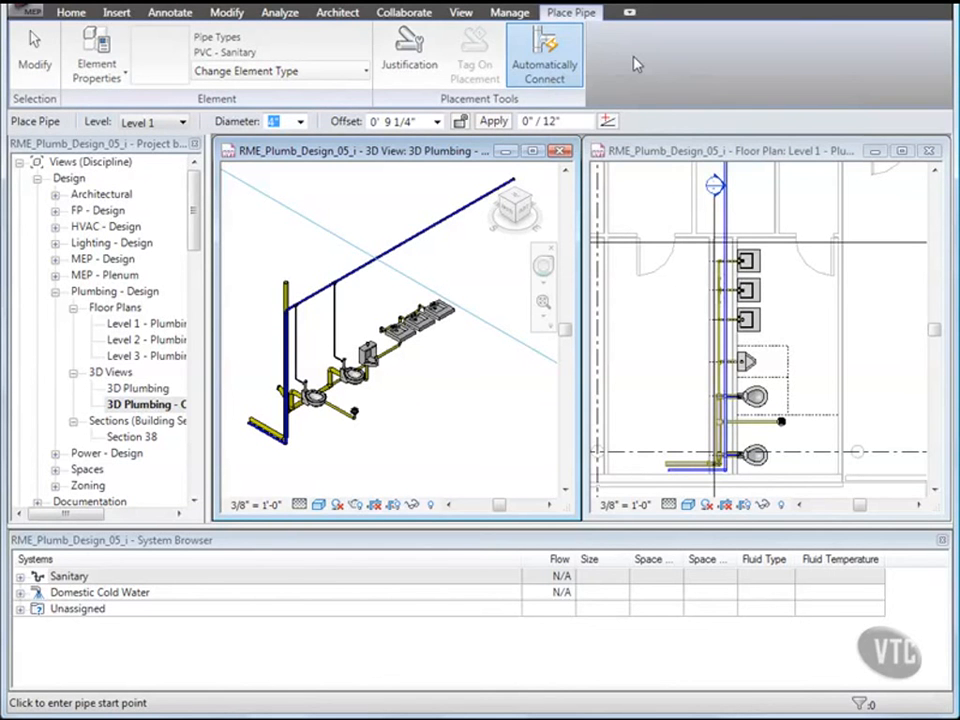
{"action": "left_click", "coordinate": [333, 78]}
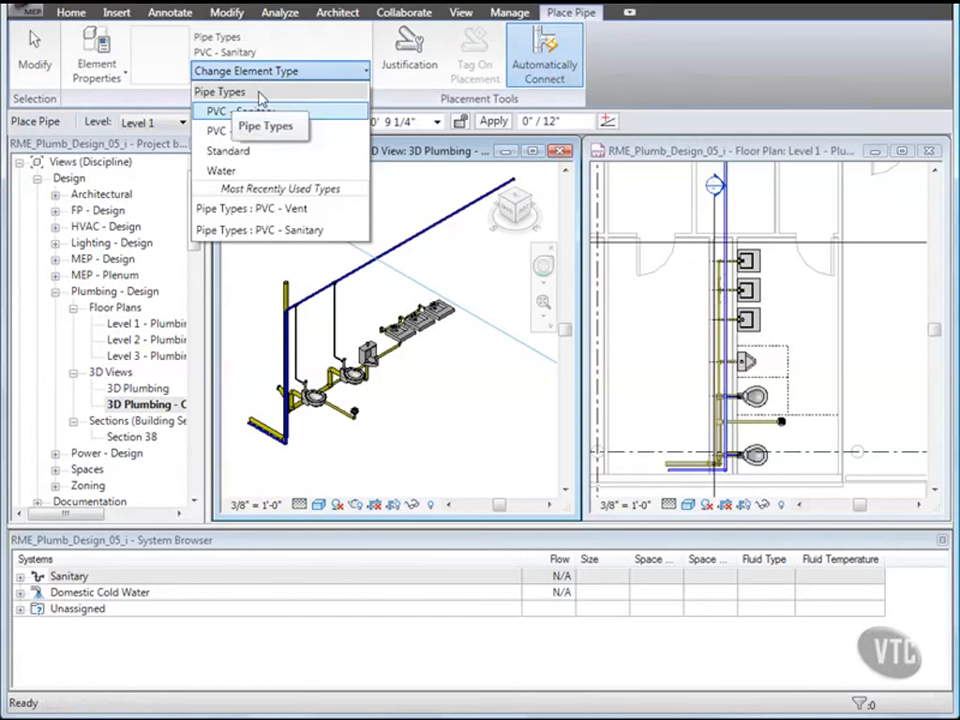
{"action": "left_click", "coordinate": [226, 170]}
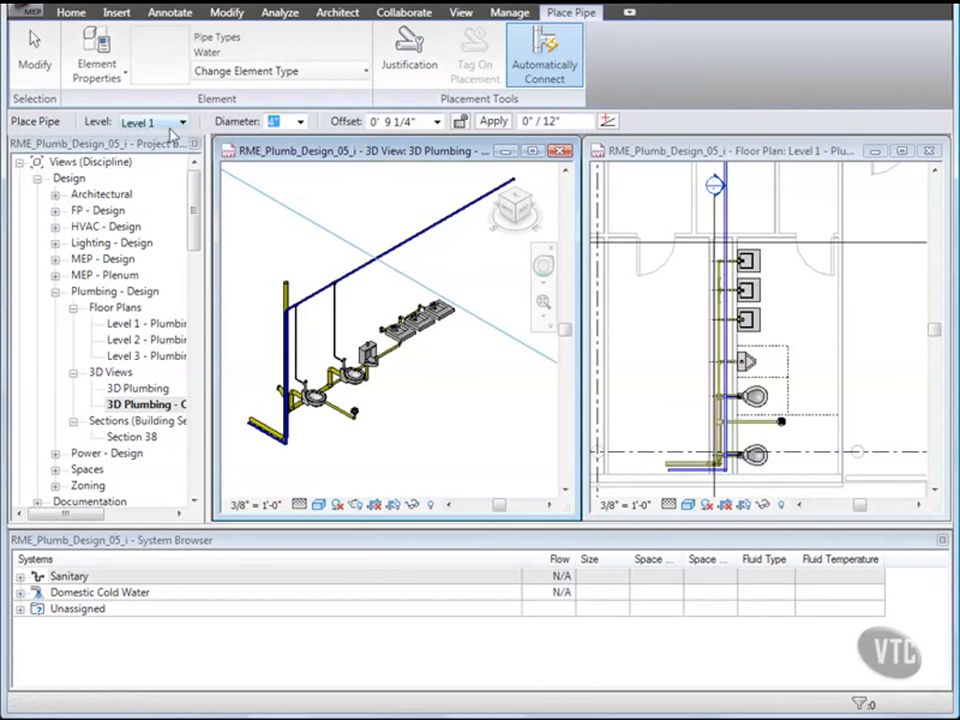
{"action": "left_click", "coordinate": [300, 121]}
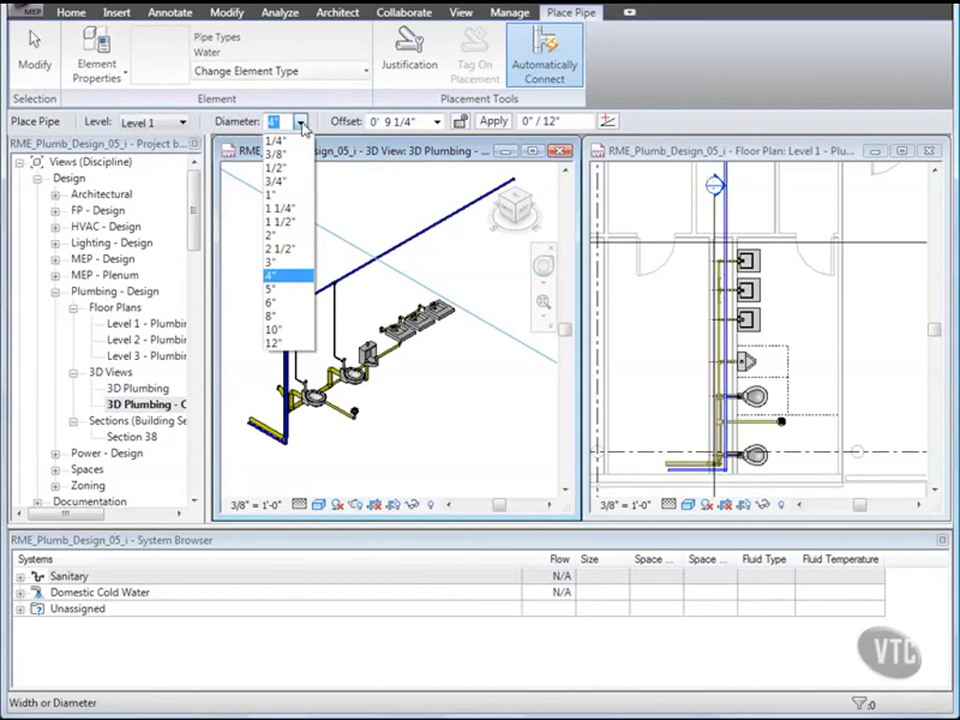
{"action": "left_click", "coordinate": [285, 182]}
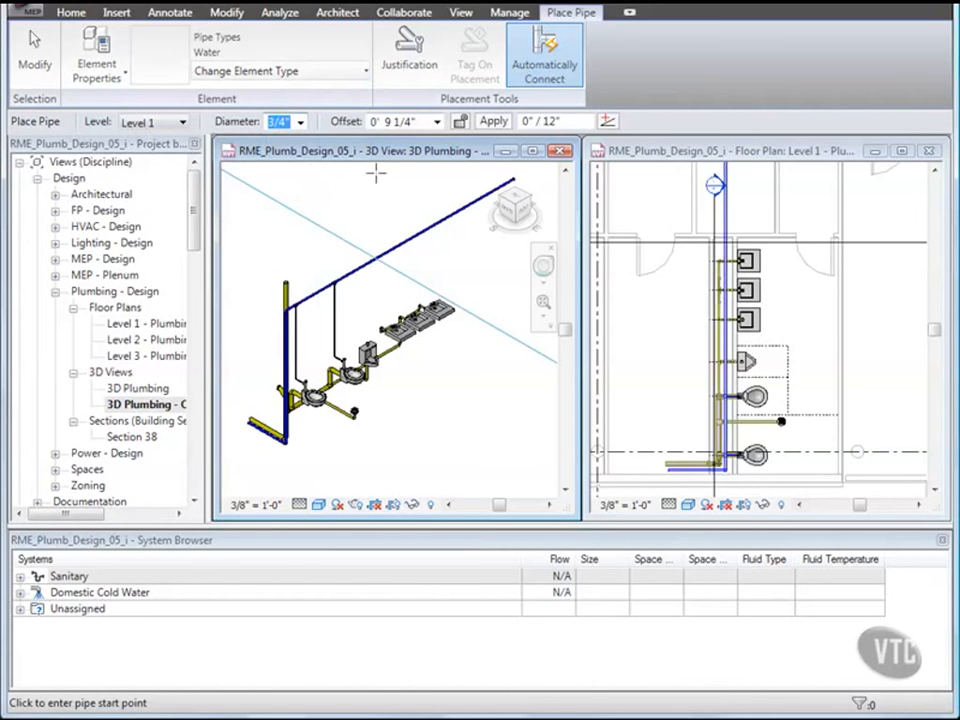
{"action": "left_click", "coordinate": [400, 121]}
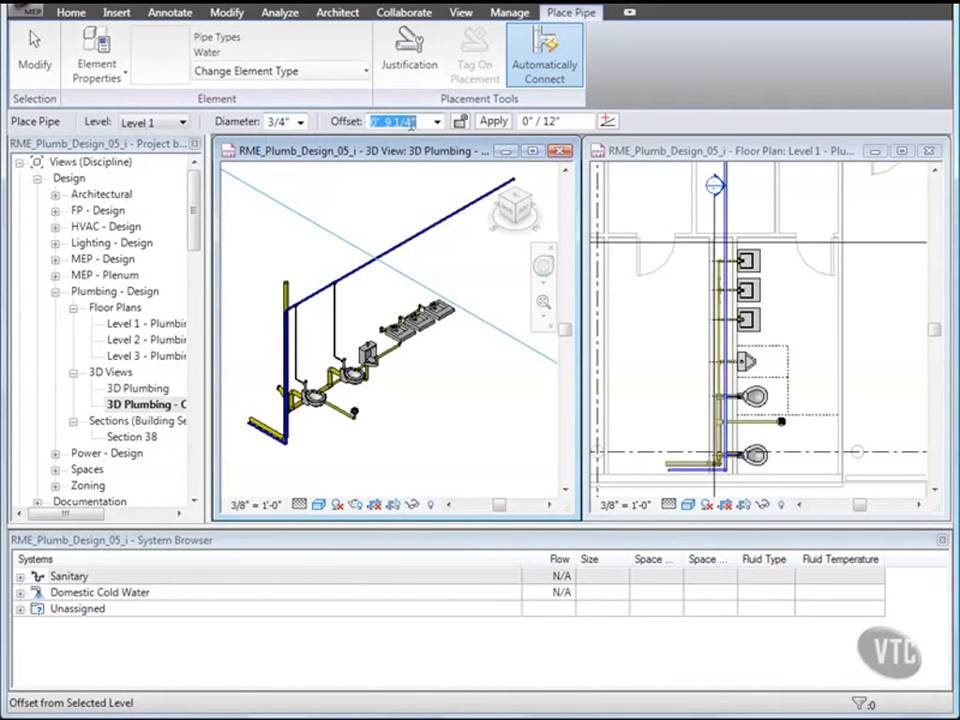
{"action": "type", "text": "11"}
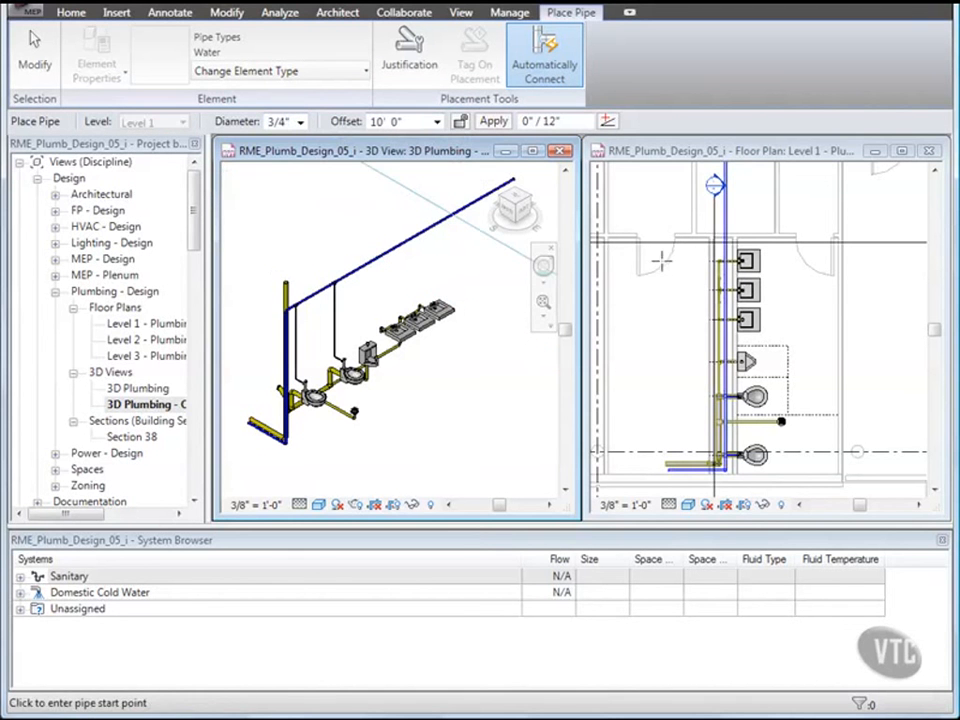
Step: In the Level 1 floor plan, draw a 3/4" pipe from the main water pipe to the urinal's connector, changing the offset to 3' 2 7/8" for its end
{"action": "left_click", "coordinate": [690, 330]}
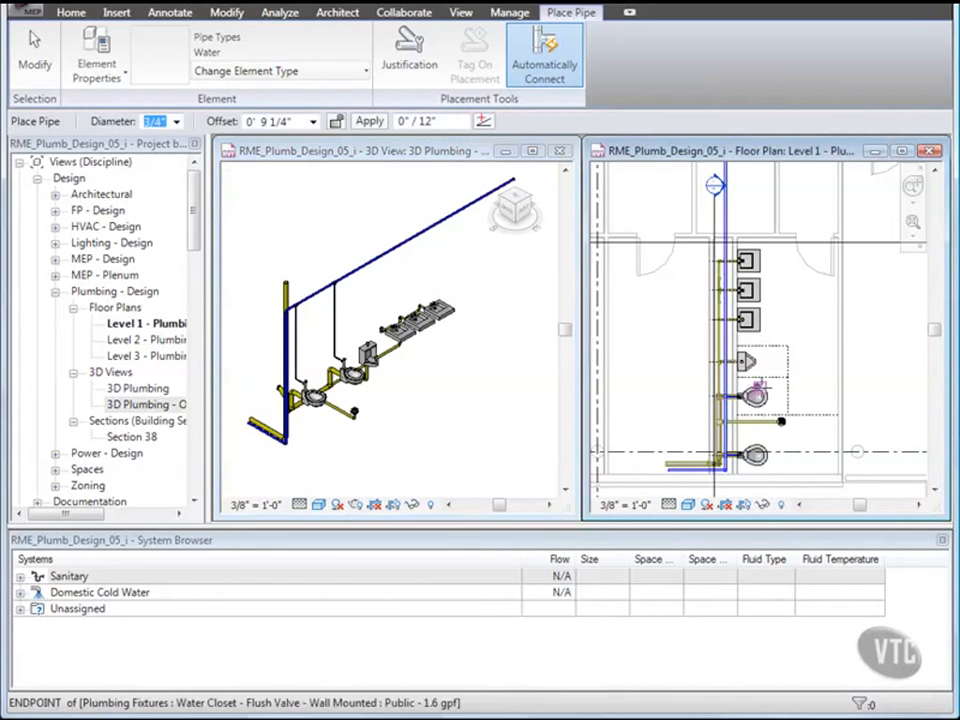
{"action": "scroll", "coordinate": [760, 373], "scroll_direction": "up", "scroll_amount": 2}
{"action": "scroll", "coordinate": [760, 373], "scroll_direction": "up", "scroll_amount": 4}
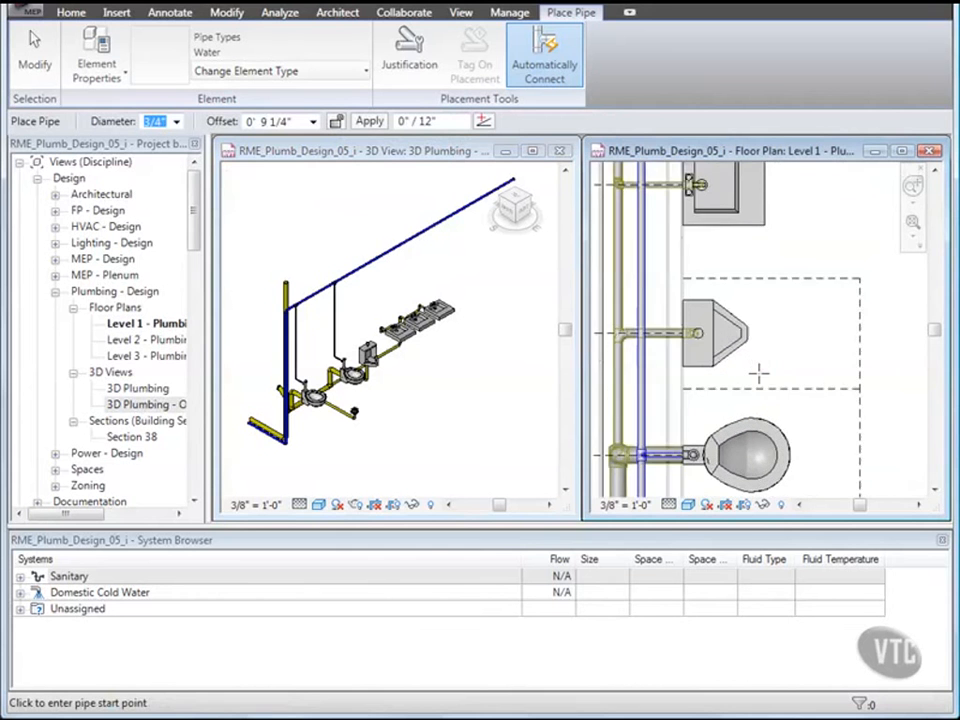
{"action": "middle_click_drag", "start_coordinate": [645, 390], "coordinate": [800, 390]}
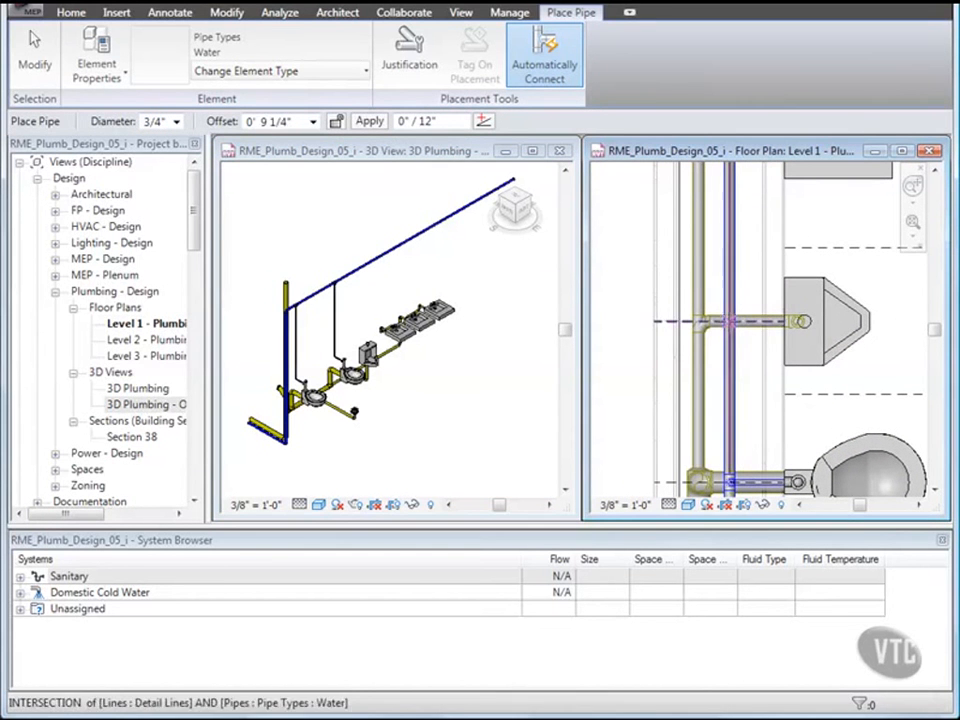
{"action": "left_click", "coordinate": [731, 322]}
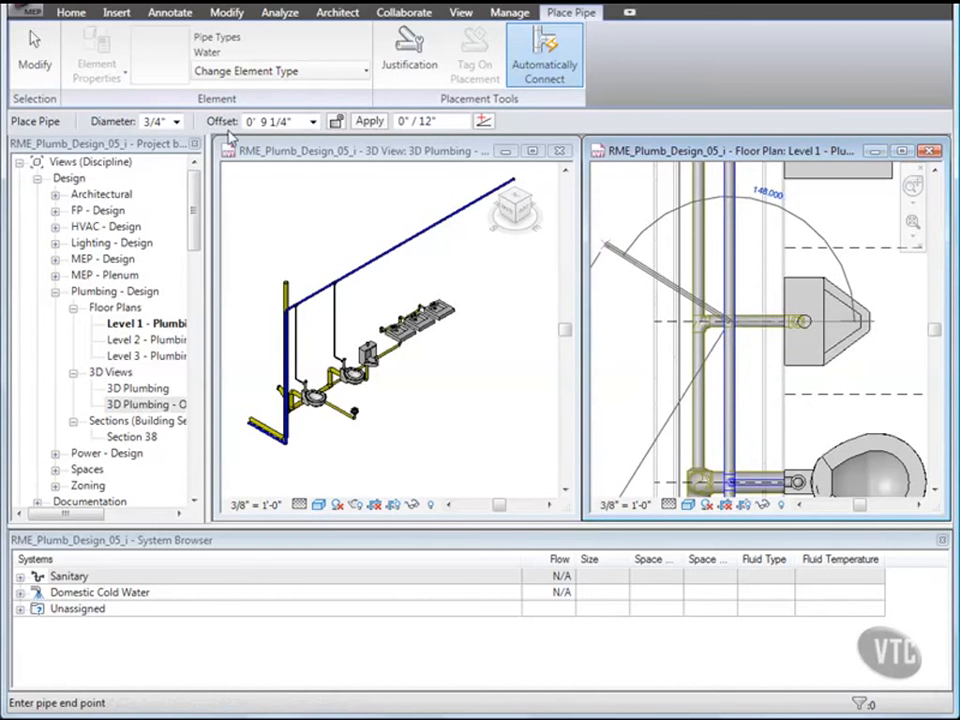
{"action": "left_click_drag", "start_coordinate": [250, 121], "coordinate": [287, 122]}
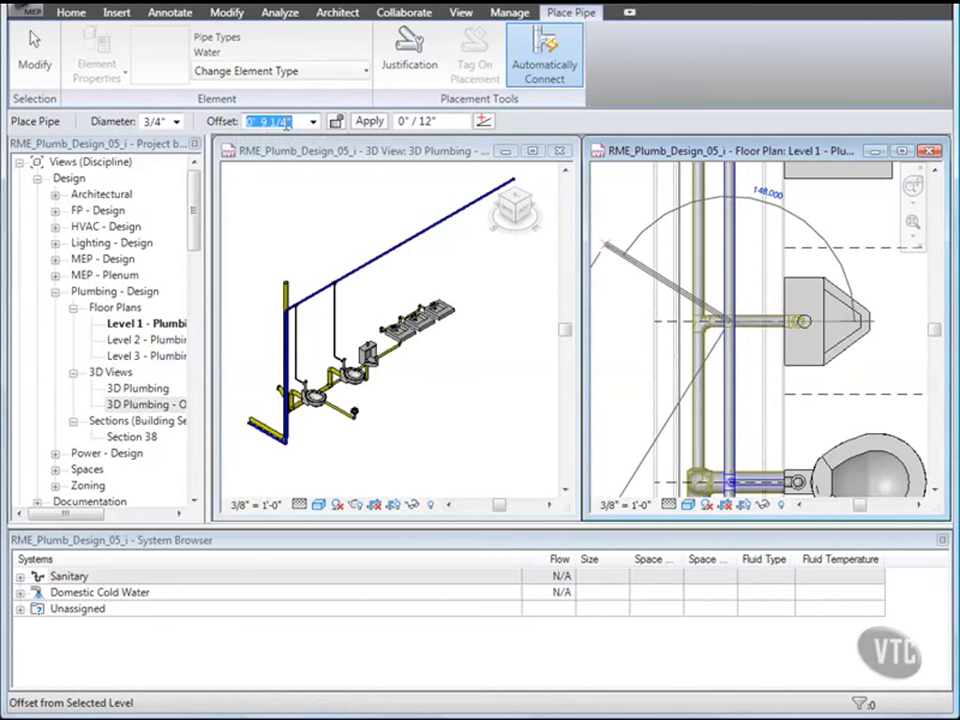
{"action": "type", "text": "3"}
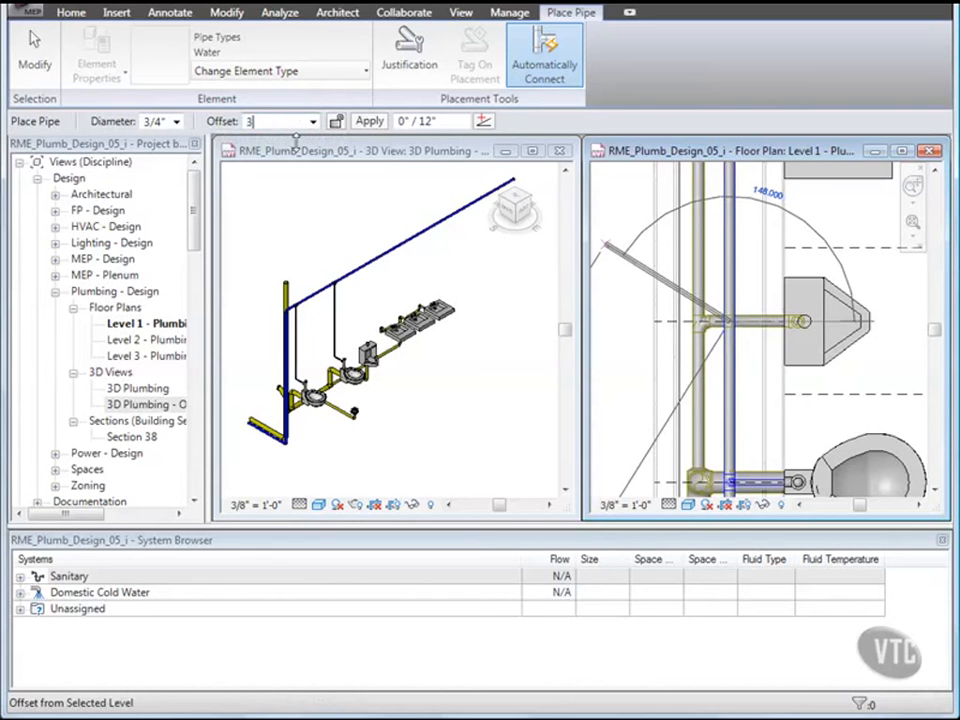
{"action": "type", "text": "' 2 7/8"}
{"action": "key", "text": "Return"}
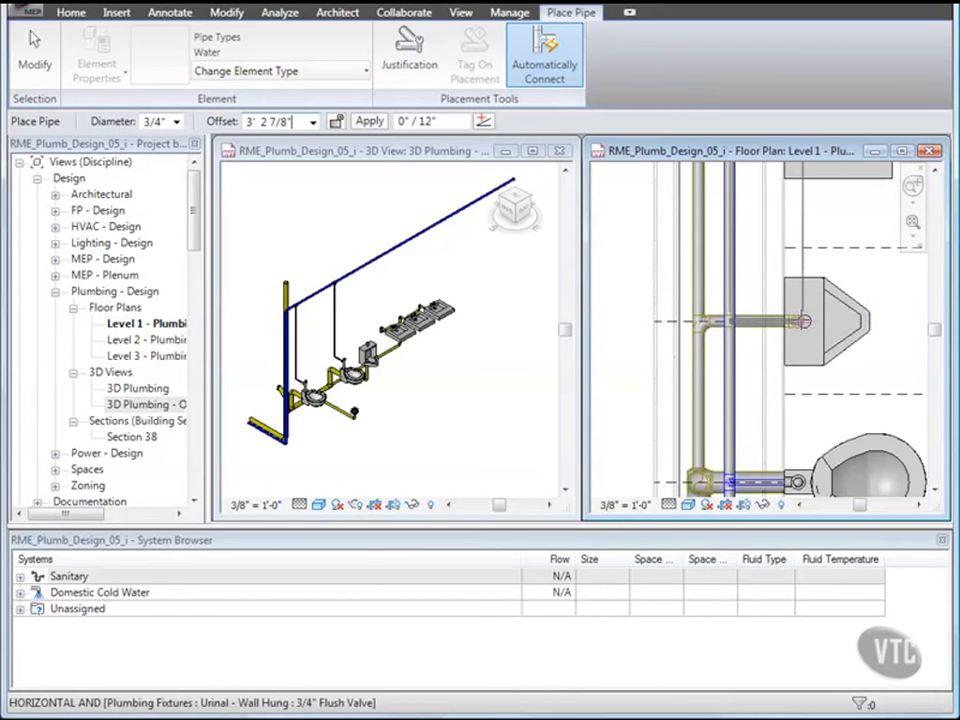
{"action": "left_click", "coordinate": [803, 322]}
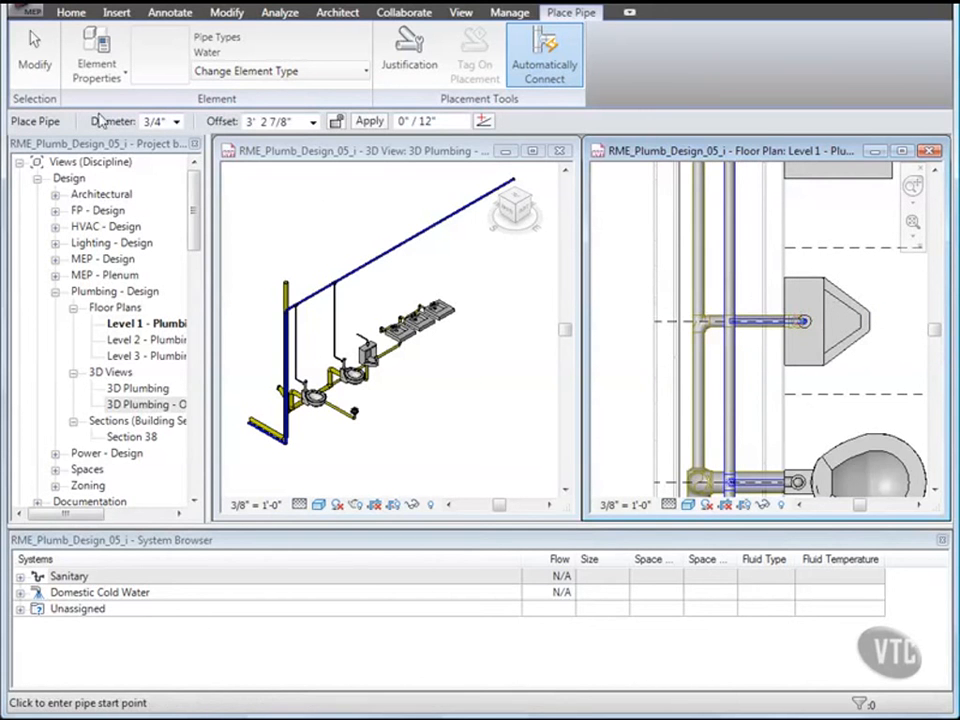
{"action": "left_click", "coordinate": [34, 52]}
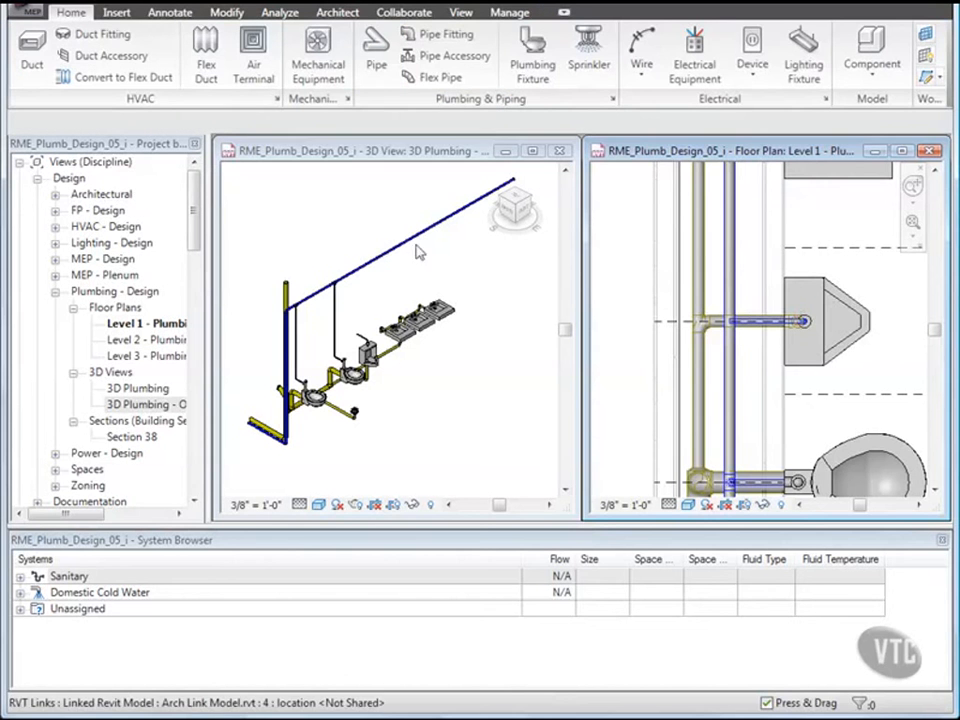
Step: From the cold water connector of the lavatory nearest the urinal, draw a short 1" Water pipe into the wall at a 2' 8" offset
{"action": "scroll", "coordinate": [793, 321], "scroll_direction": "down", "scroll_amount": 1}
{"action": "middle_click_drag", "start_coordinate": [813, 287], "coordinate": [798, 411]}
{"action": "left_click", "coordinate": [805, 337]}
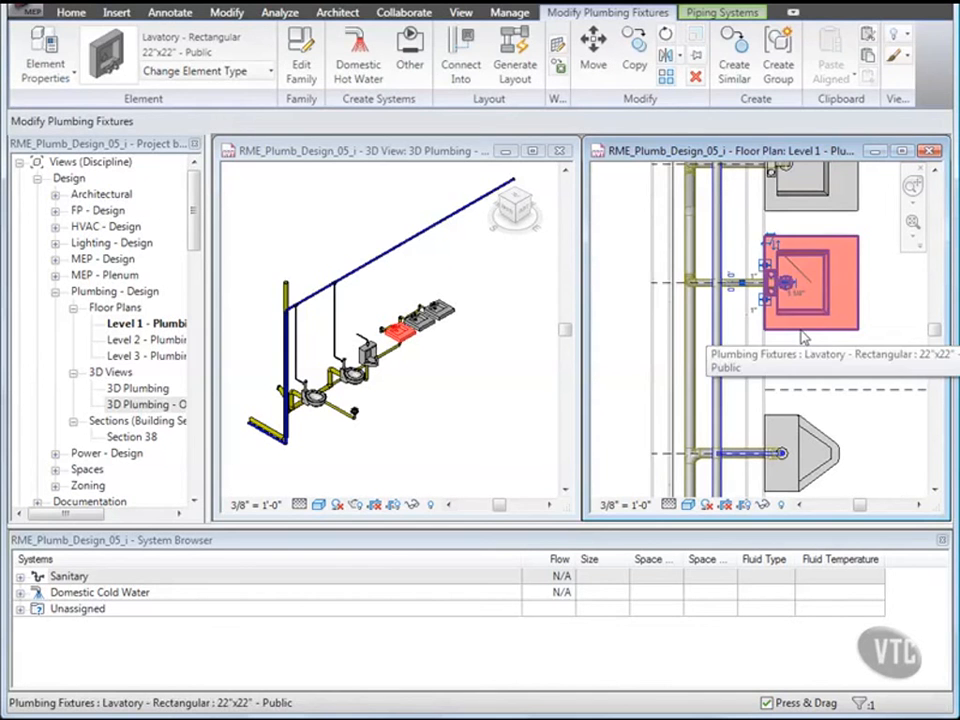
{"action": "mouse_move", "coordinate": [805, 337]}
{"action": "middle_mouse_down"}
{"action": "mouse_move", "coordinate": [810, 354]}
{"action": "mouse_move", "coordinate": [797, 342]}
{"action": "middle_mouse_up"}
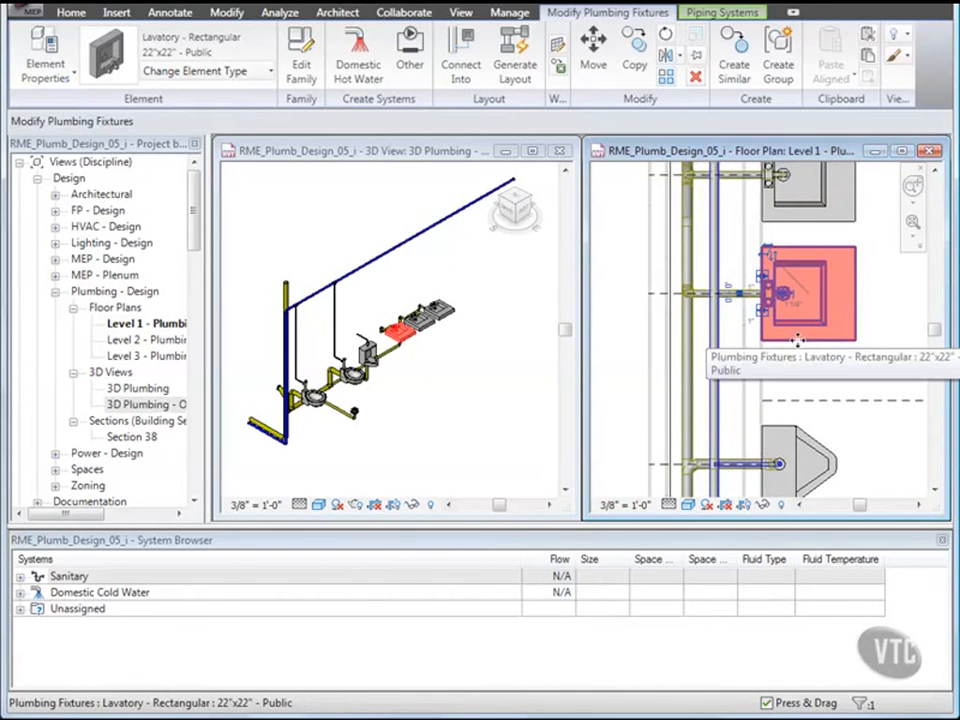
{"action": "right_click", "coordinate": [790, 340]}
{"action": "left_click", "coordinate": [541, 317]}
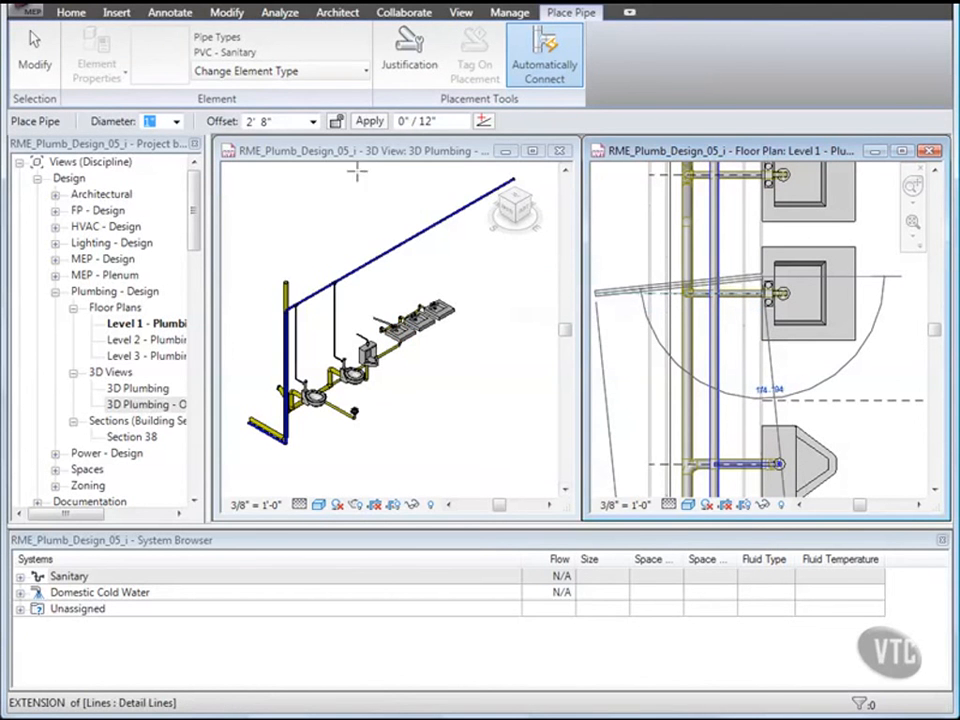
{"action": "left_click", "coordinate": [326, 72]}
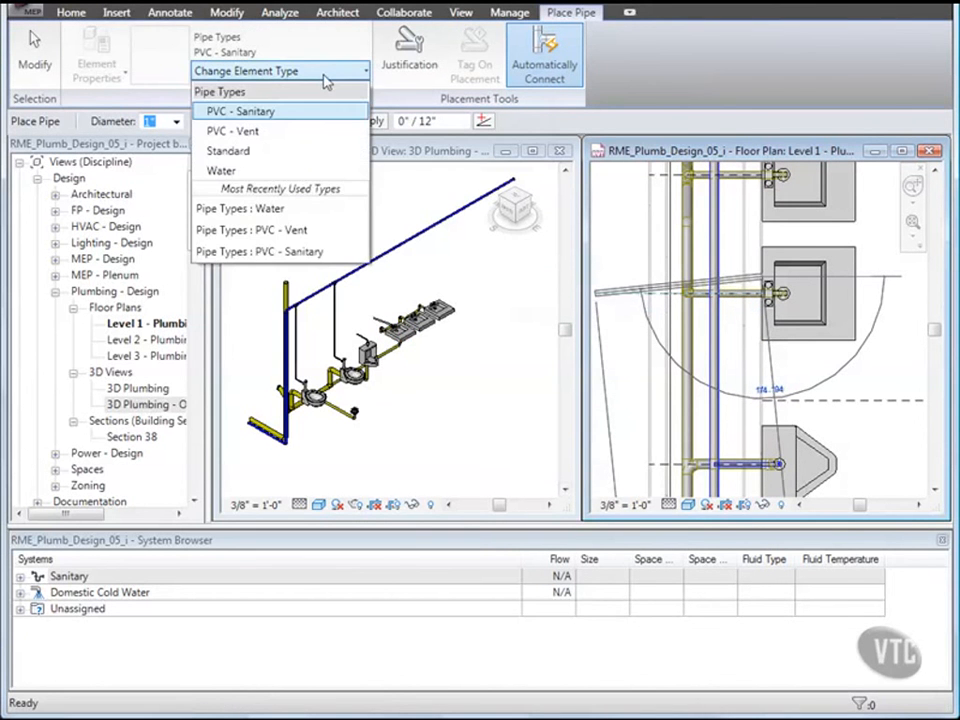
{"action": "left_click", "coordinate": [238, 171]}
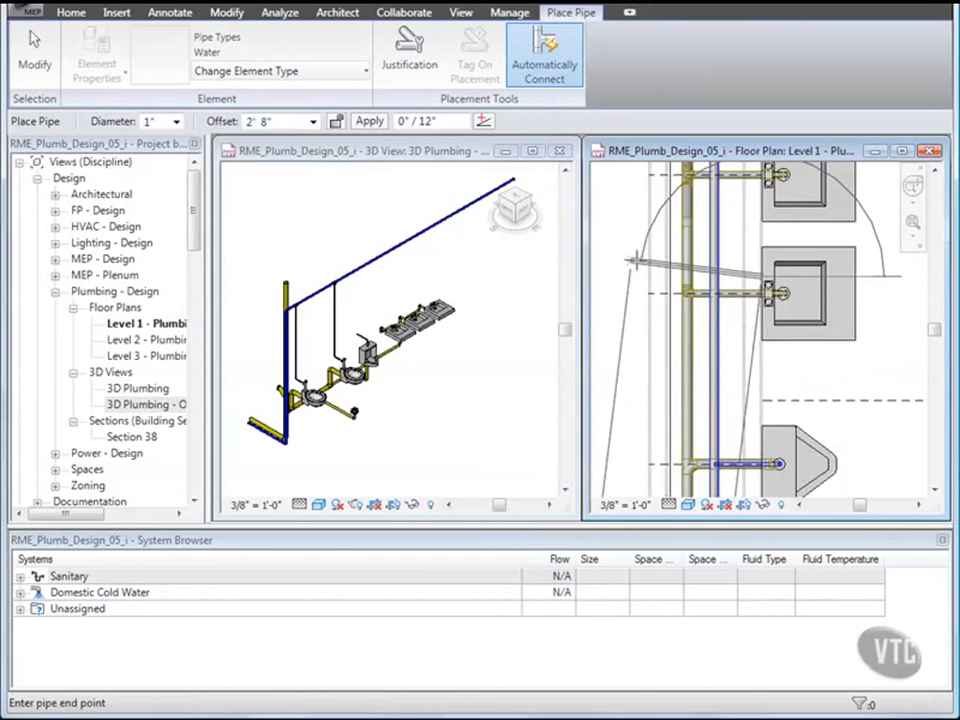
{"action": "left_click", "coordinate": [730, 275]}
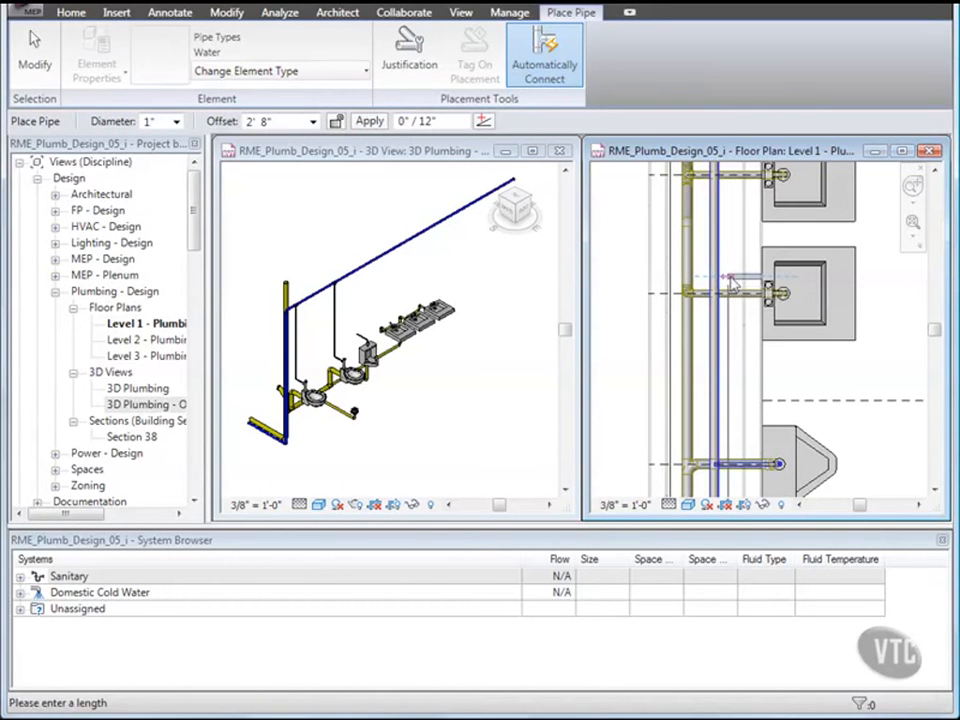
{"action": "left_click", "coordinate": [760, 276]}
{"action": "key", "text": "Escape"}
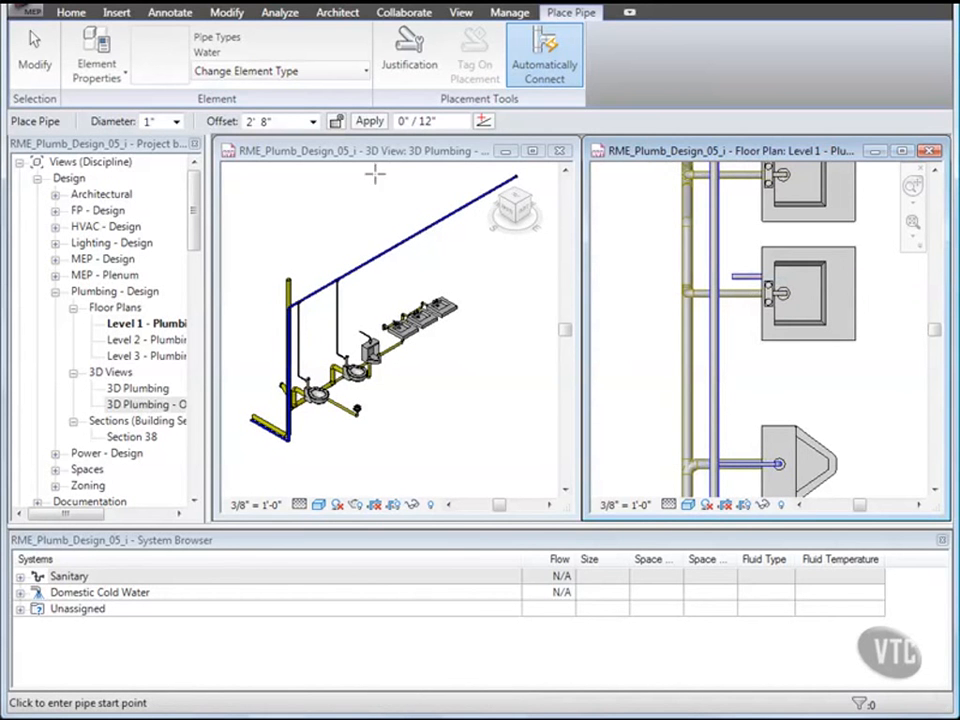
Step: Continue the lavatory pipe at a 4' 0" offset along the wall past the three lavatories and join it to the main water pipe
{"action": "left_click", "coordinate": [265, 122]}
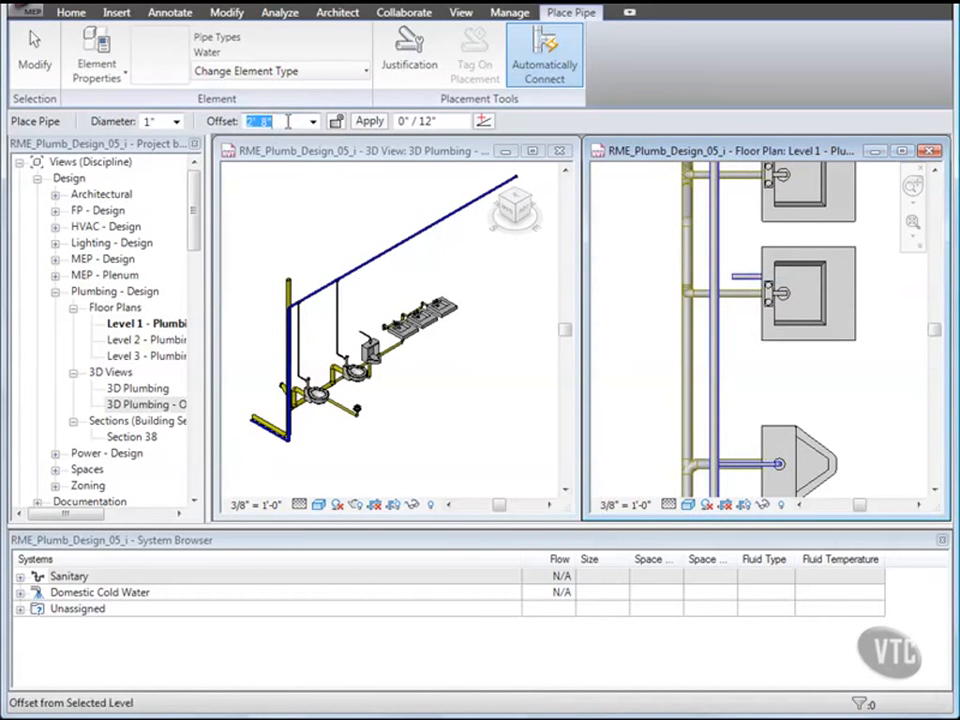
{"action": "type", "text": "4"}
{"action": "key", "text": "Return"}
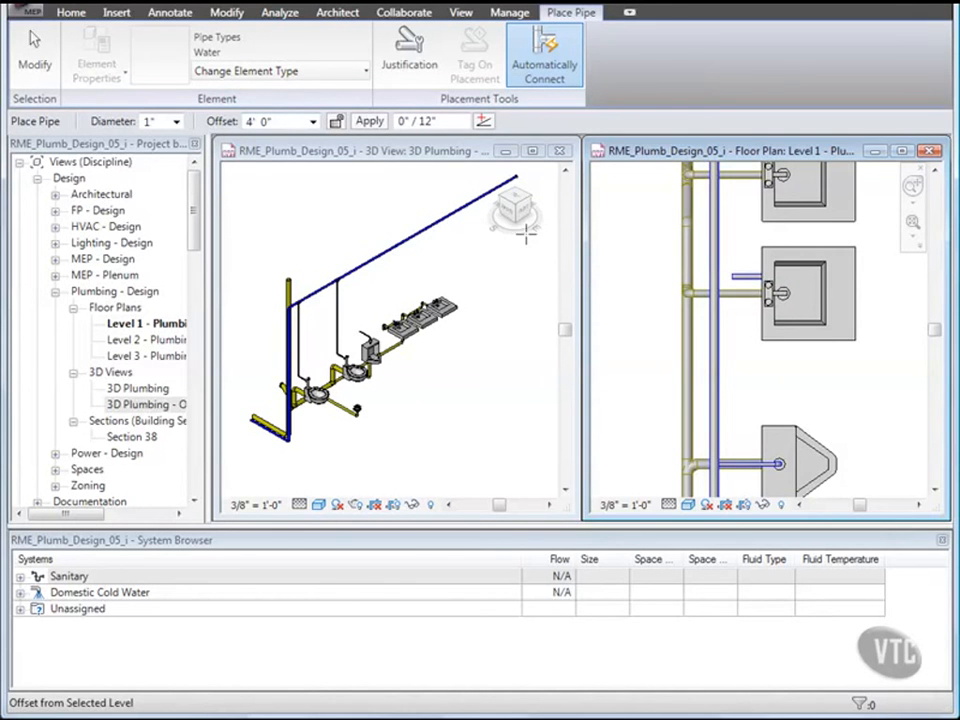
{"action": "scroll", "coordinate": [730, 272], "scroll_direction": "down", "scroll_amount": 3}
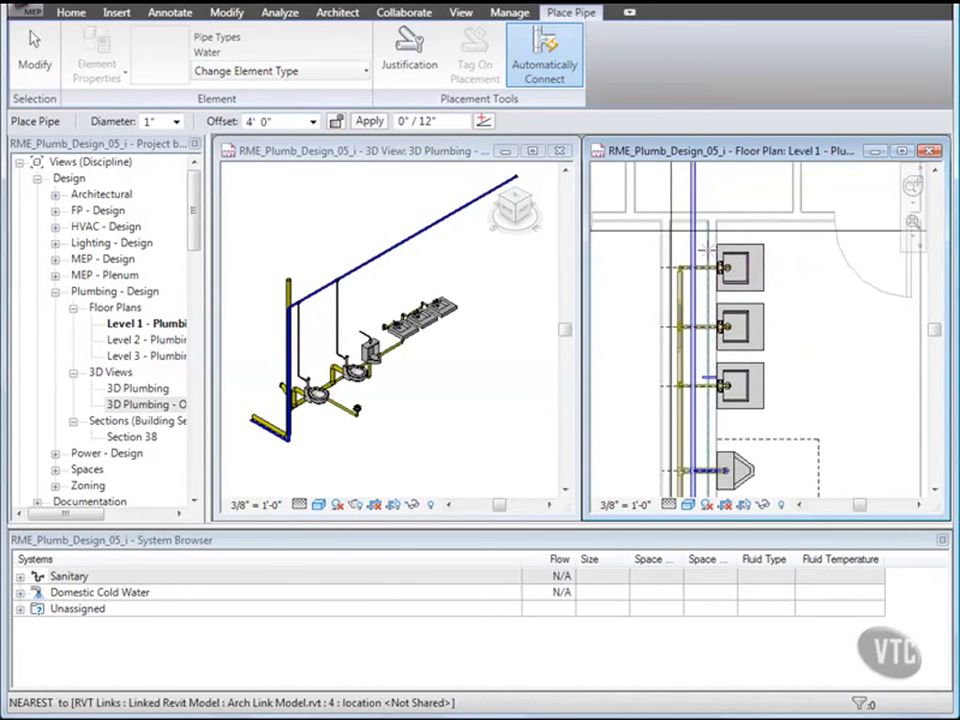
{"action": "left_click", "coordinate": [704, 242]}
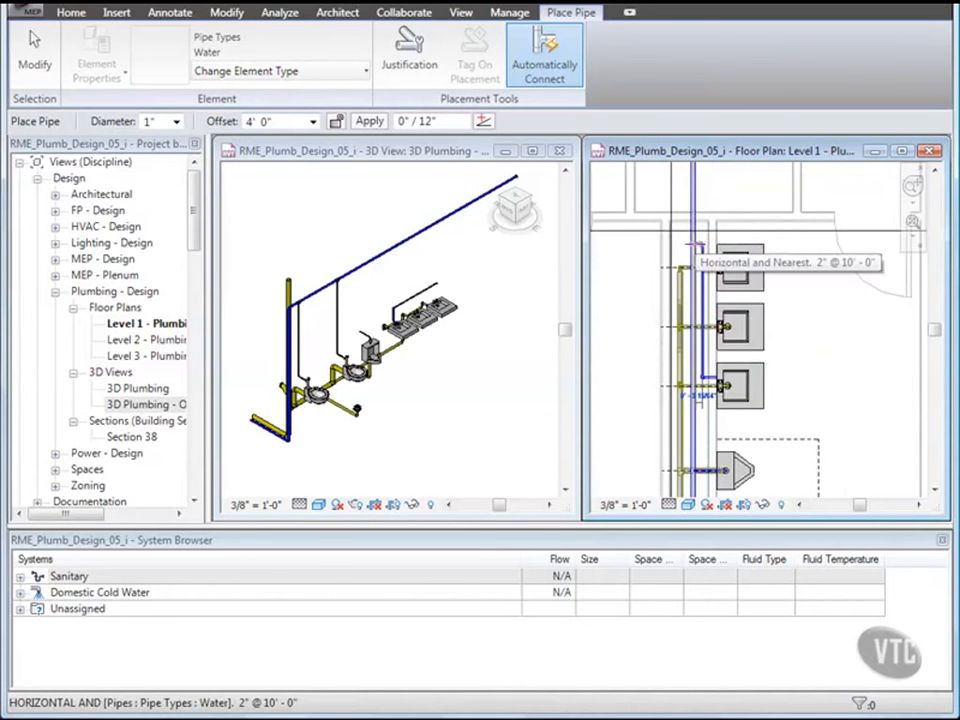
{"action": "left_click", "coordinate": [695, 244]}
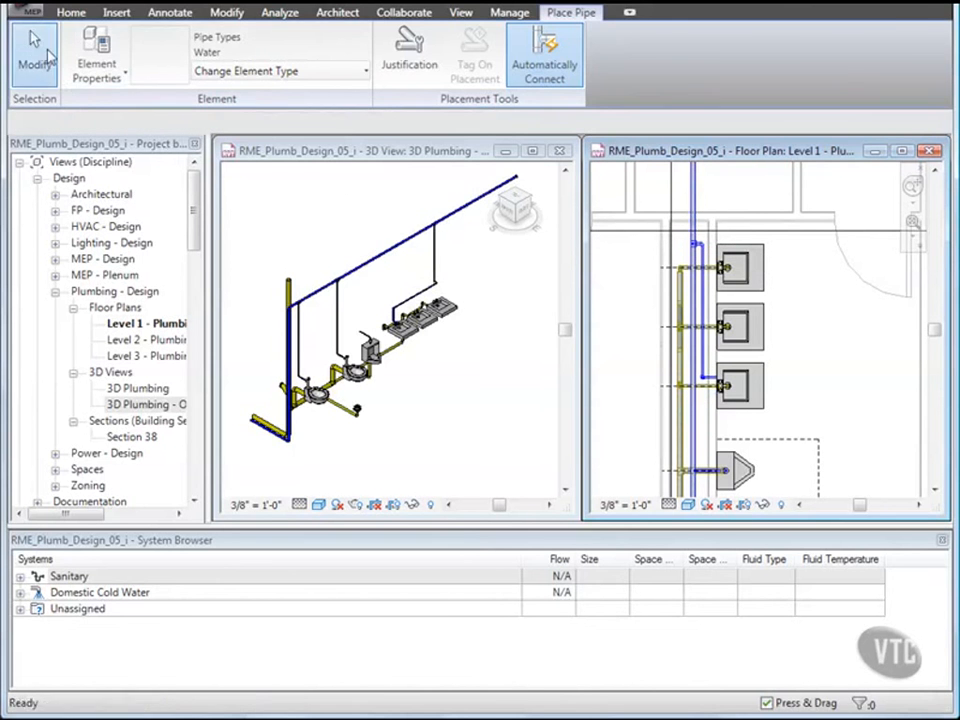
{"action": "left_click", "coordinate": [37, 60]}
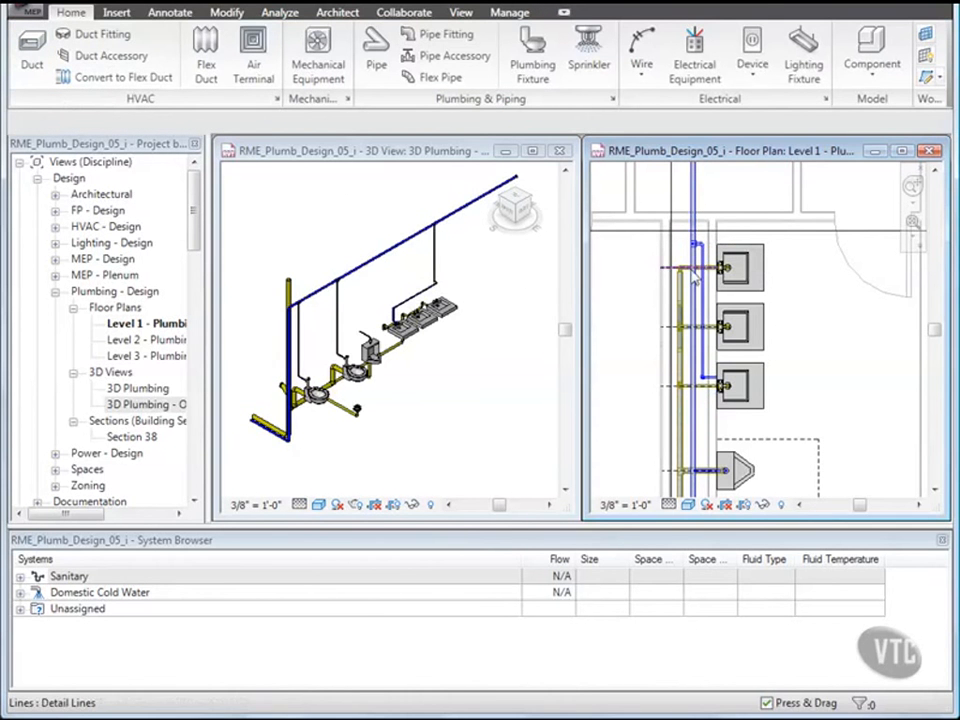
Step: Connect the Domestic Cold Water connector of the lavatory farthest from the urinal into the new branch pipe along the wall
{"action": "left_click", "coordinate": [735, 258]}
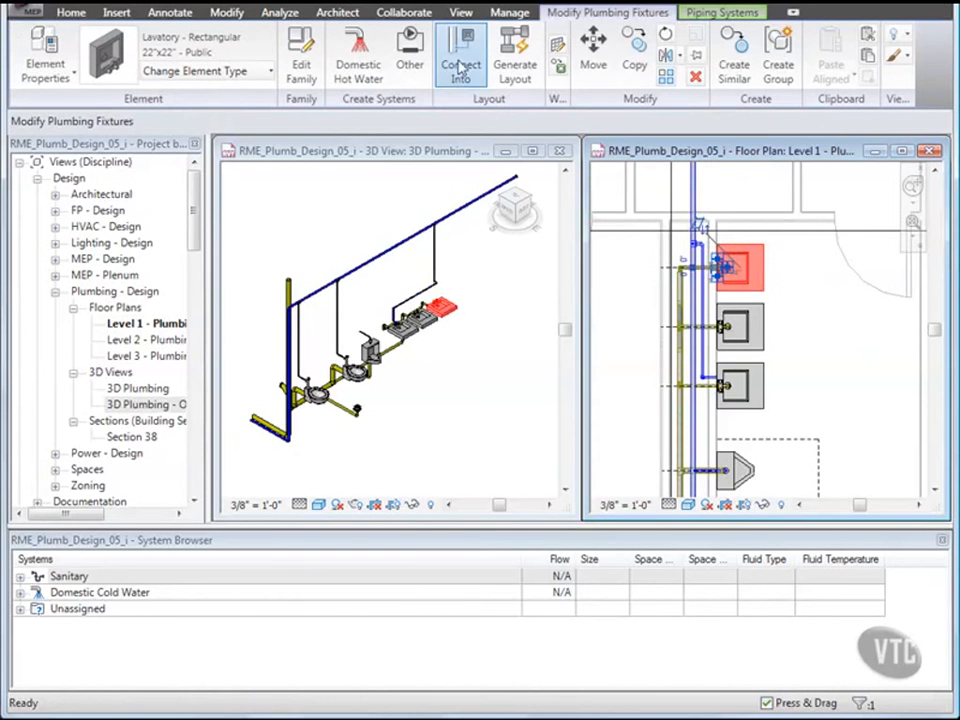
{"action": "left_click", "coordinate": [460, 62]}
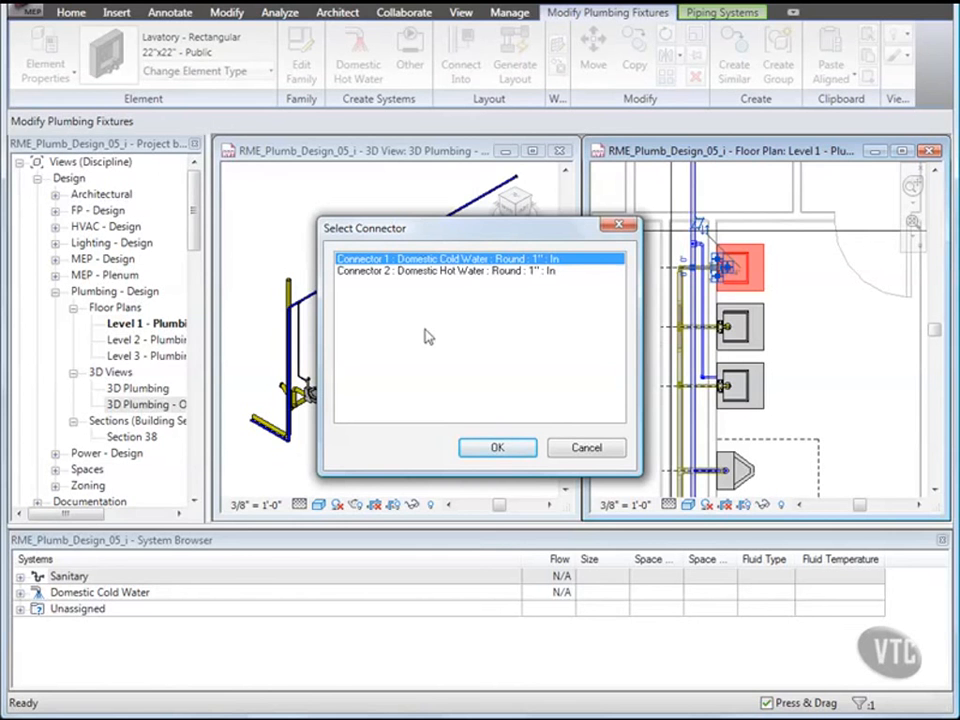
{"action": "left_click", "coordinate": [490, 446]}
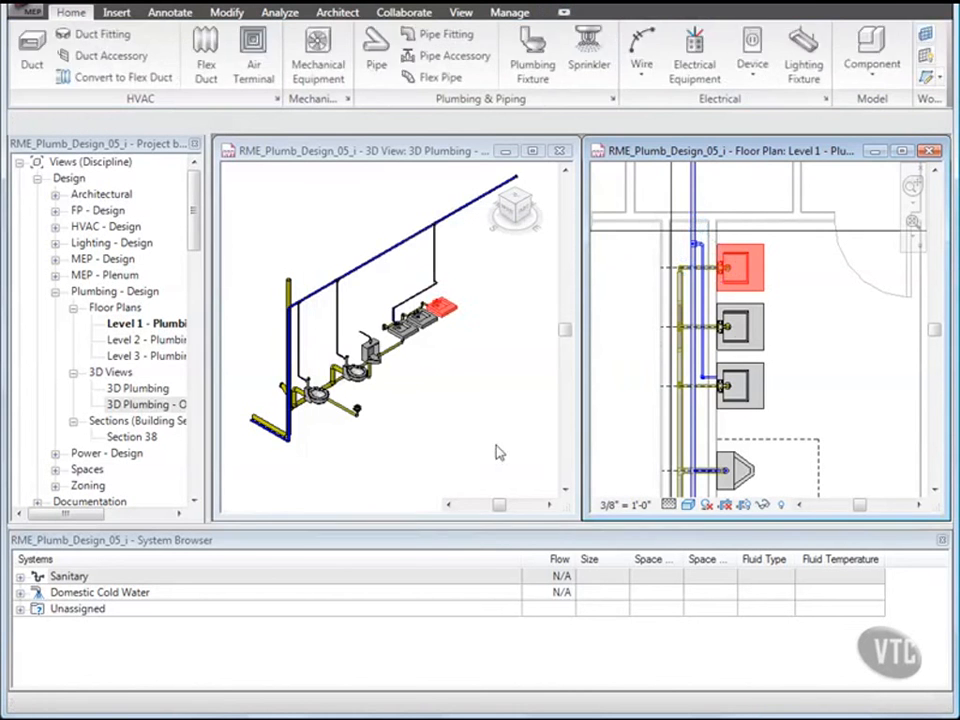
{"action": "scroll", "coordinate": [729, 300], "scroll_direction": "up", "scroll_amount": 1}
{"action": "middle_click_drag", "start_coordinate": [730, 300], "coordinate": [755, 322]}
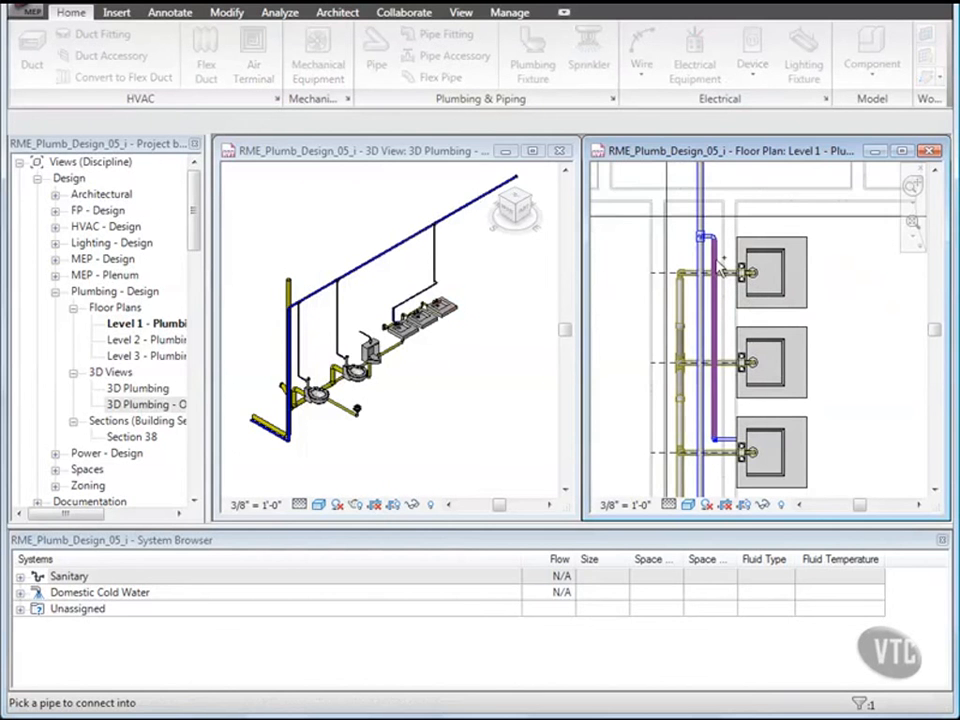
{"action": "left_click", "coordinate": [720, 271]}
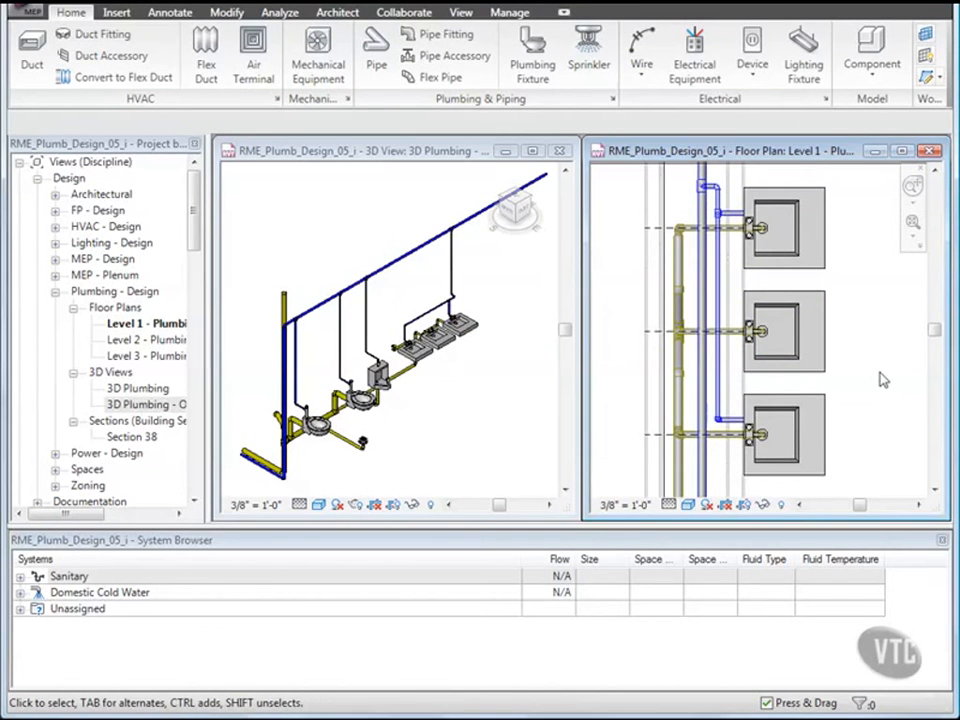
Step: Connect the middle lavatory's Domestic Cold Water connector into the branch pipe running along the wall
{"action": "left_click", "coordinate": [826, 361]}
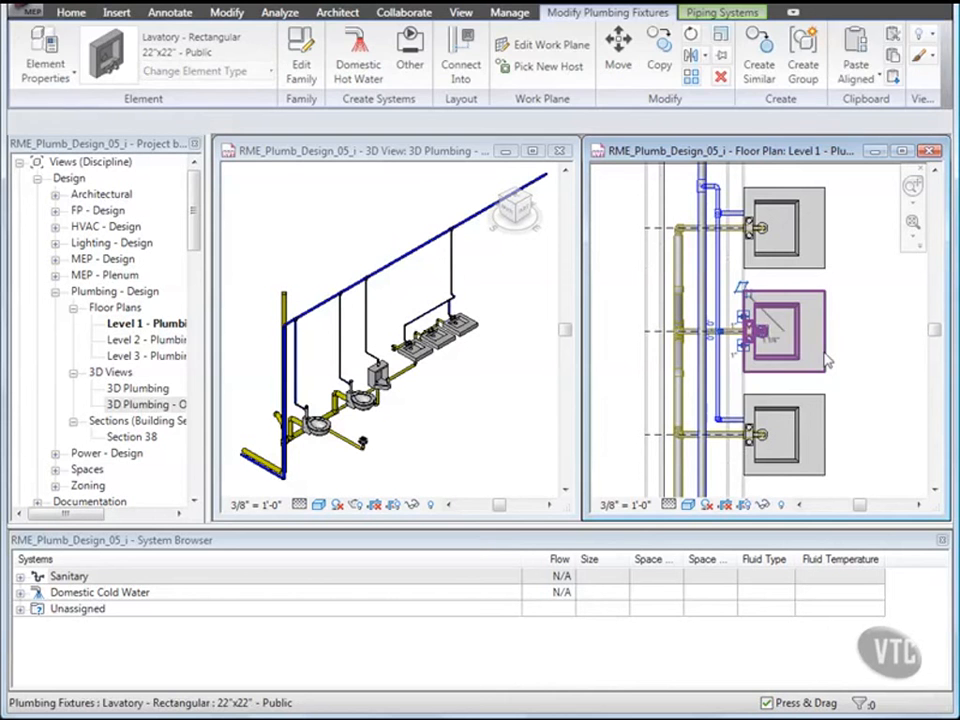
{"action": "left_click", "coordinate": [462, 64]}
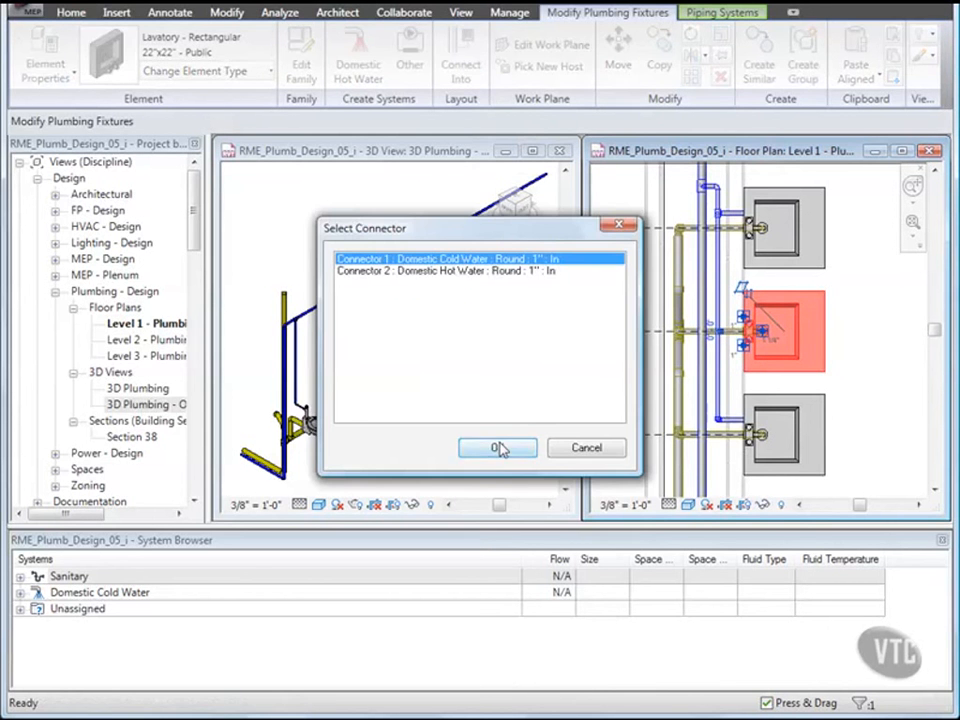
{"action": "left_click", "coordinate": [500, 448]}
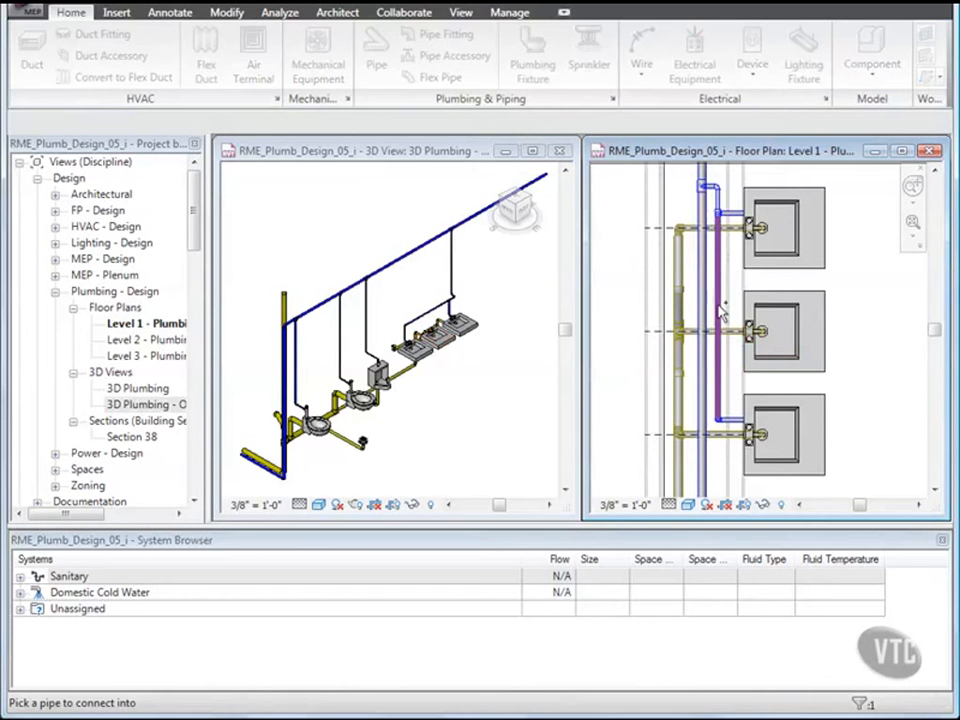
{"action": "left_click", "coordinate": [722, 312]}
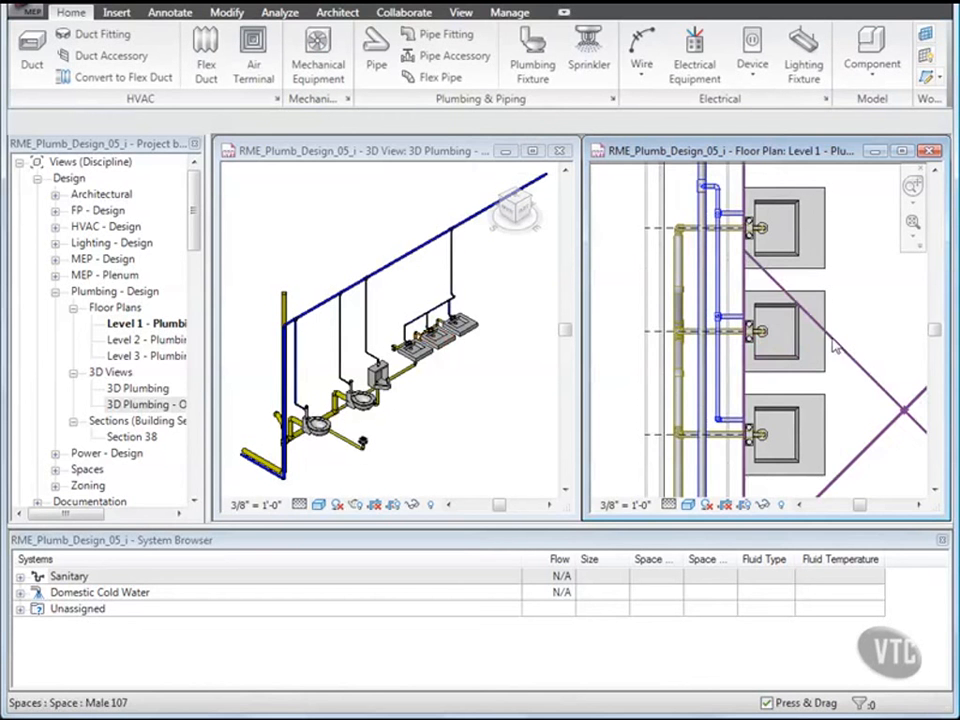
{"action": "scroll", "coordinate": [835, 345], "scroll_direction": "down", "scroll_amount": 4}
{"action": "middle_click_drag", "start_coordinate": [845, 350], "coordinate": [792, 291]}
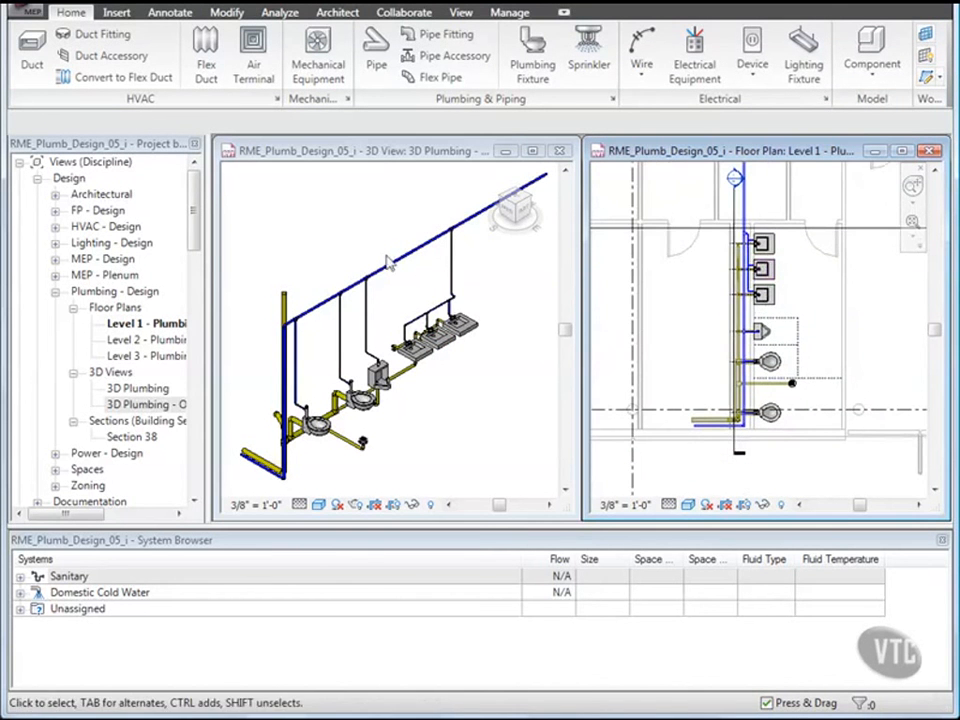
Step: Close the RME_Plumb_Design_05_i project
{"action": "left_click", "coordinate": [31, 14]}
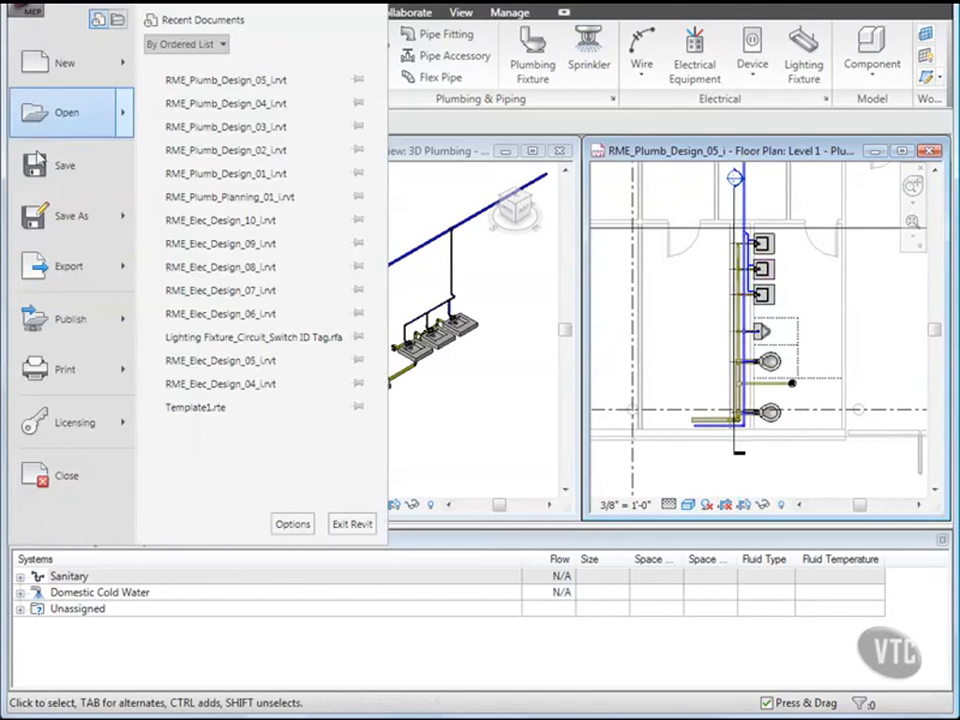
{"action": "left_click", "coordinate": [66, 480]}
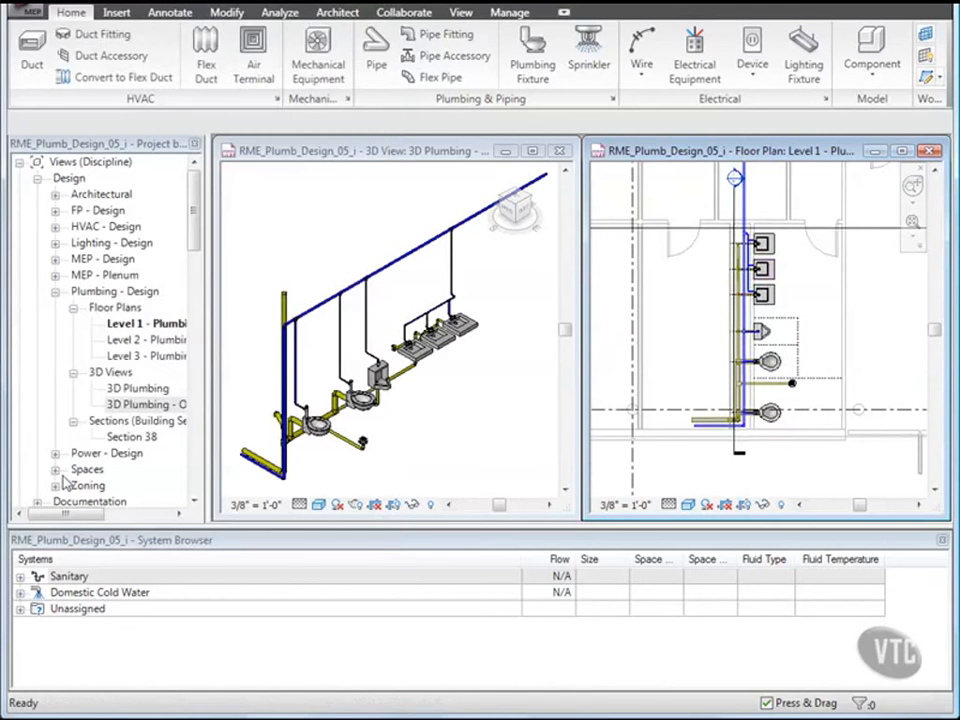
{"action": "left_click", "coordinate": [302, 394]}
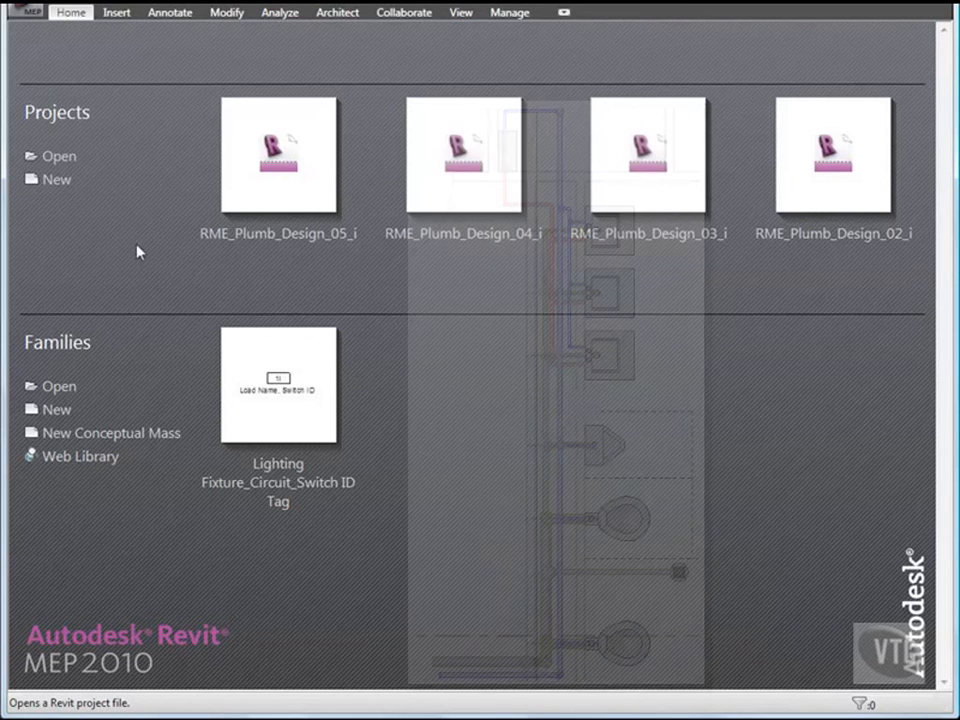
Step: Open the RME_Plumb_Design_06_i project from the 04_Plumbing Systems folder of the training files
{"action": "left_click", "coordinate": [27, 18]}
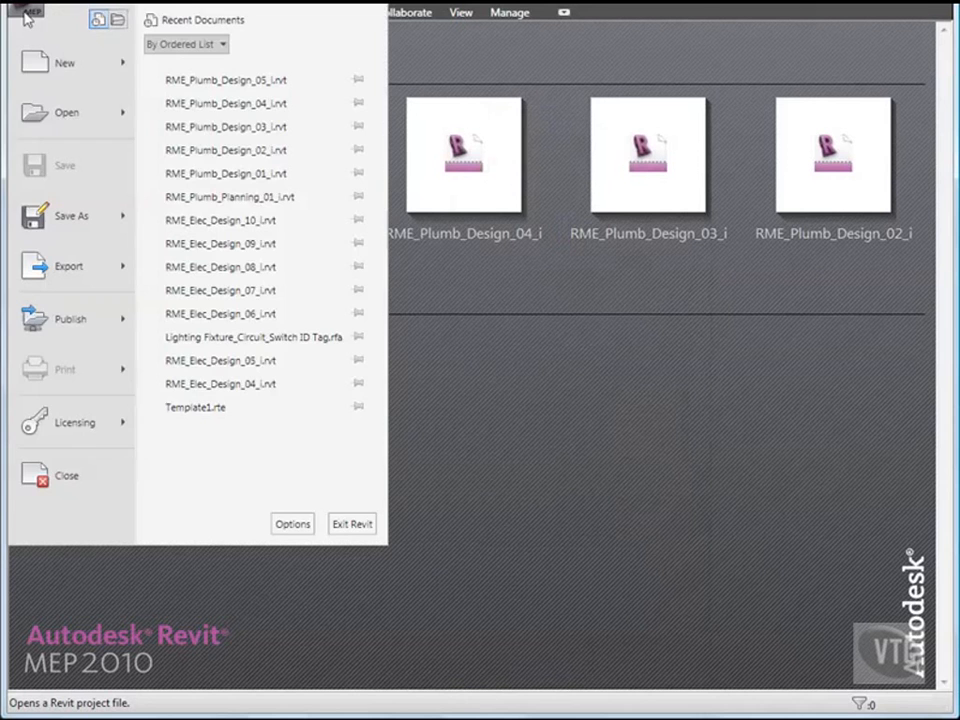
{"action": "left_click", "coordinate": [57, 118]}
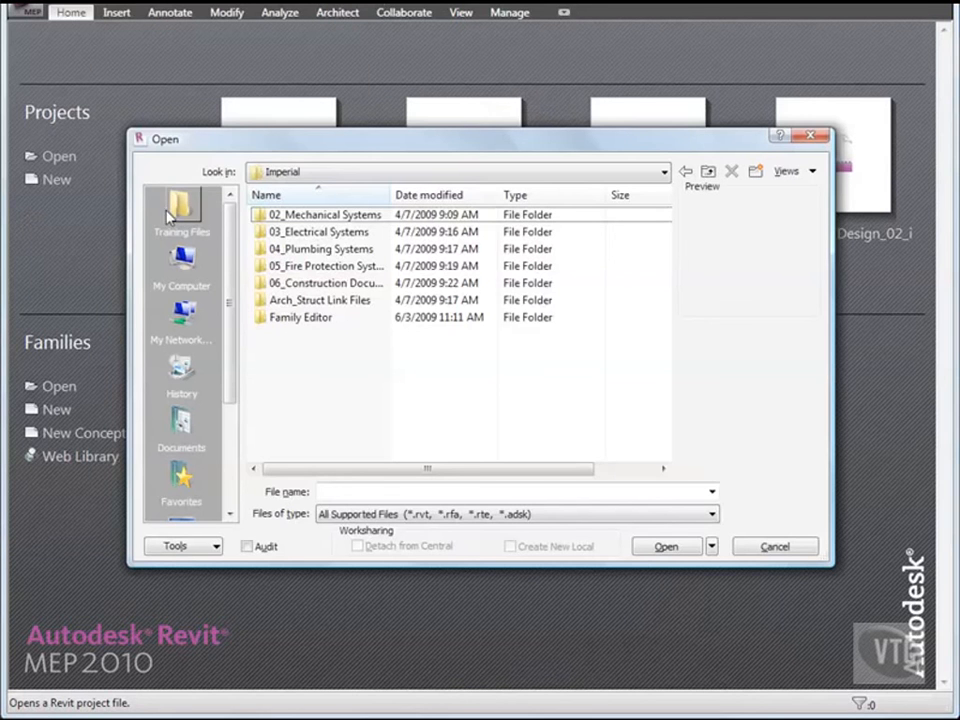
{"action": "left_click", "coordinate": [305, 249]}
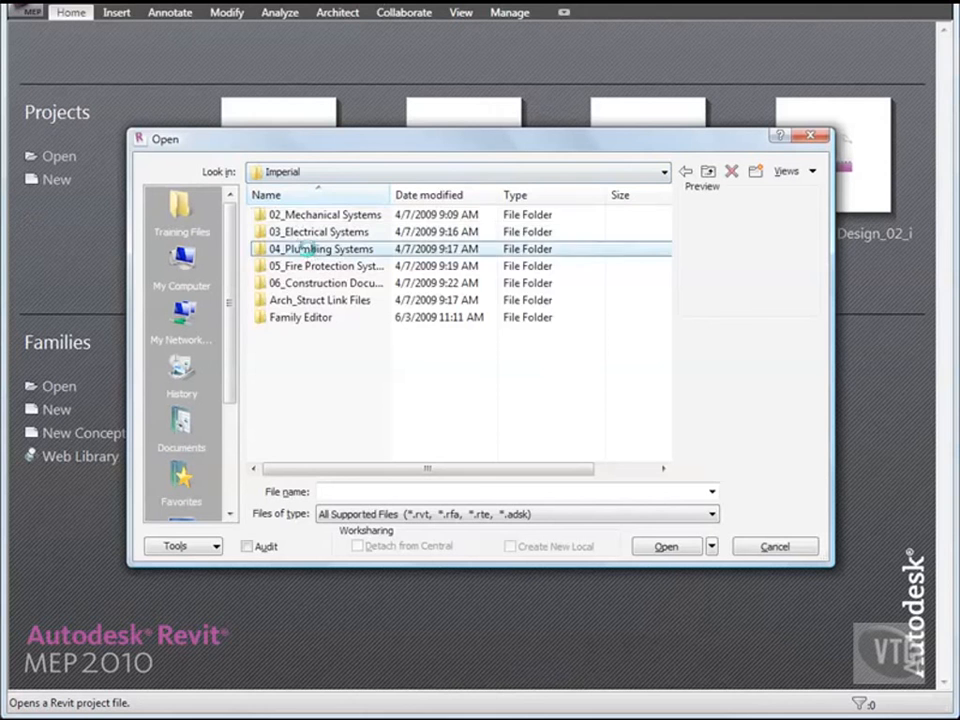
{"action": "double_click", "coordinate": [390, 195]}
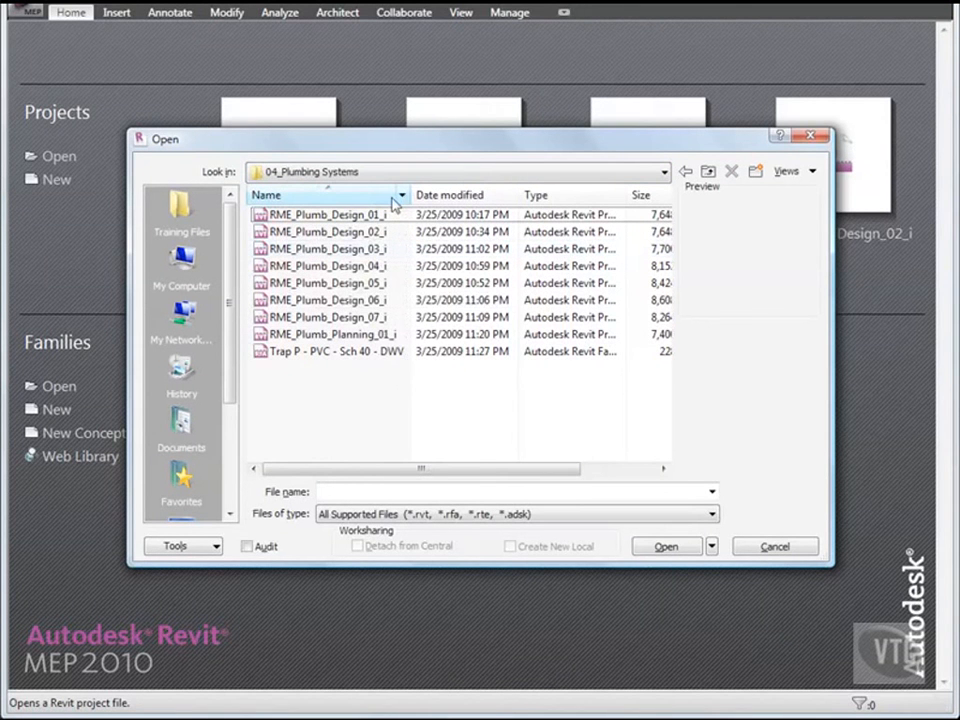
{"action": "double_click", "coordinate": [352, 300]}
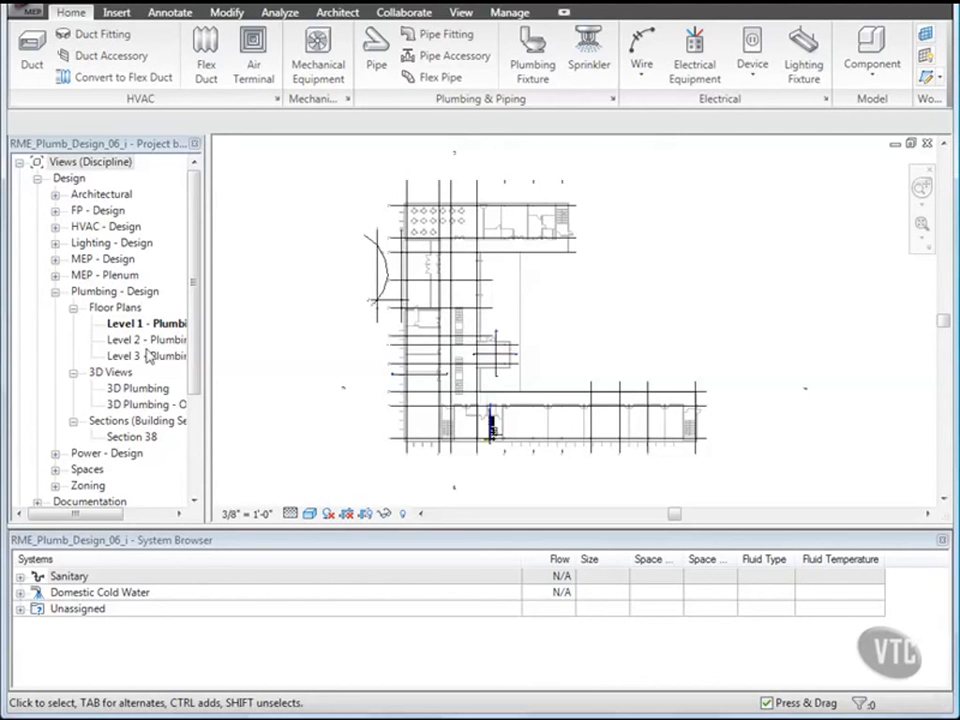
Step: Open the second 3D plumbing view and tile it beside the Level 1 plumbing floor plan
{"action": "double_click", "coordinate": [133, 405]}
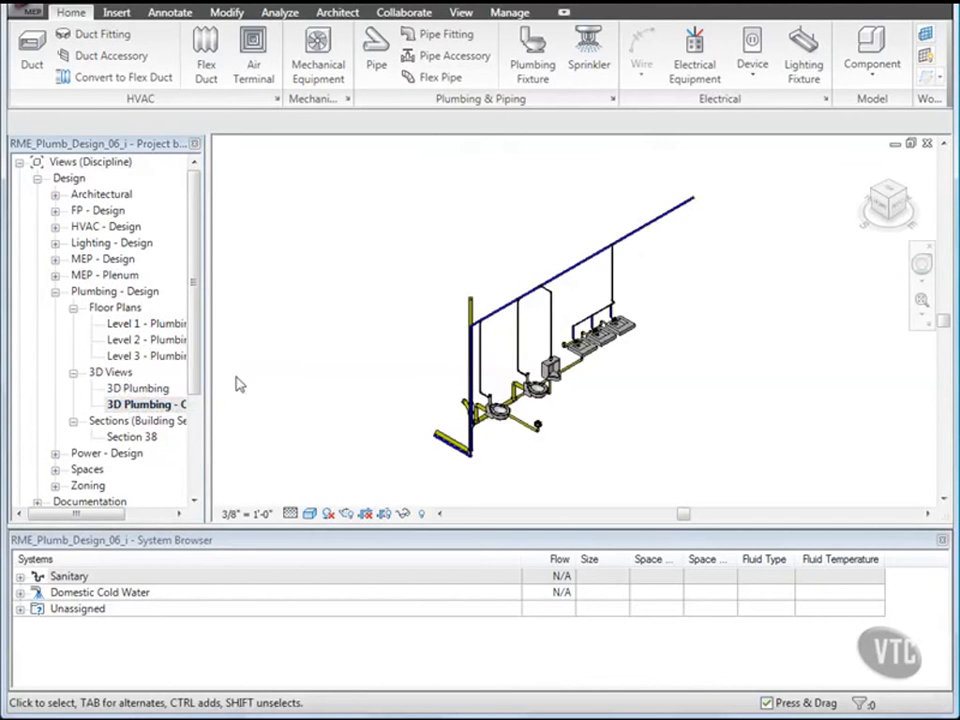
{"action": "left_click", "coordinate": [465, 14]}
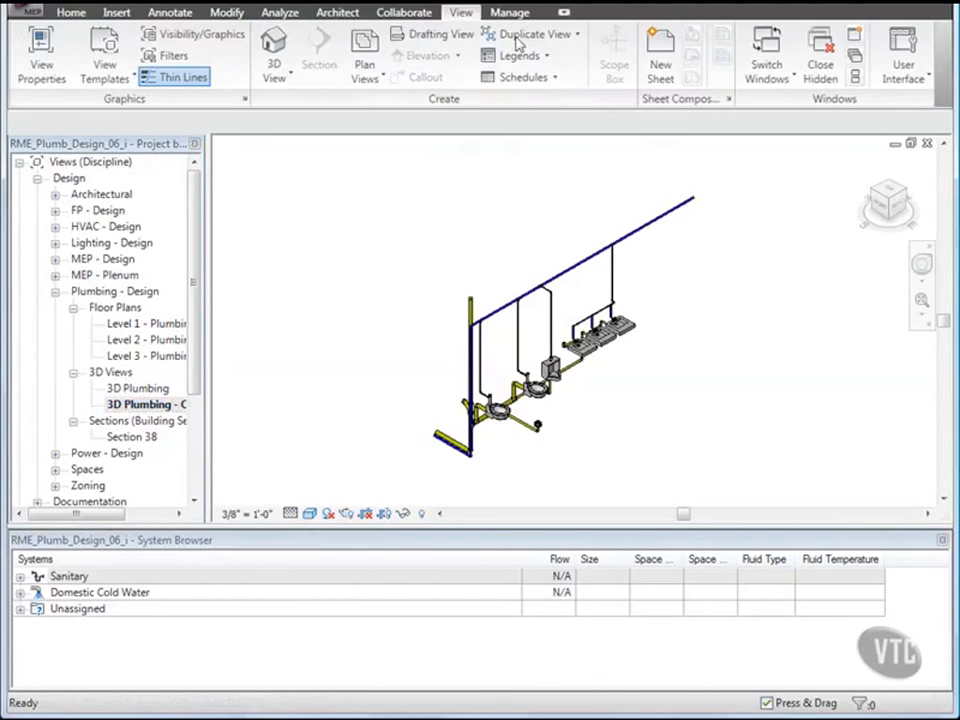
{"action": "left_click", "coordinate": [856, 79]}
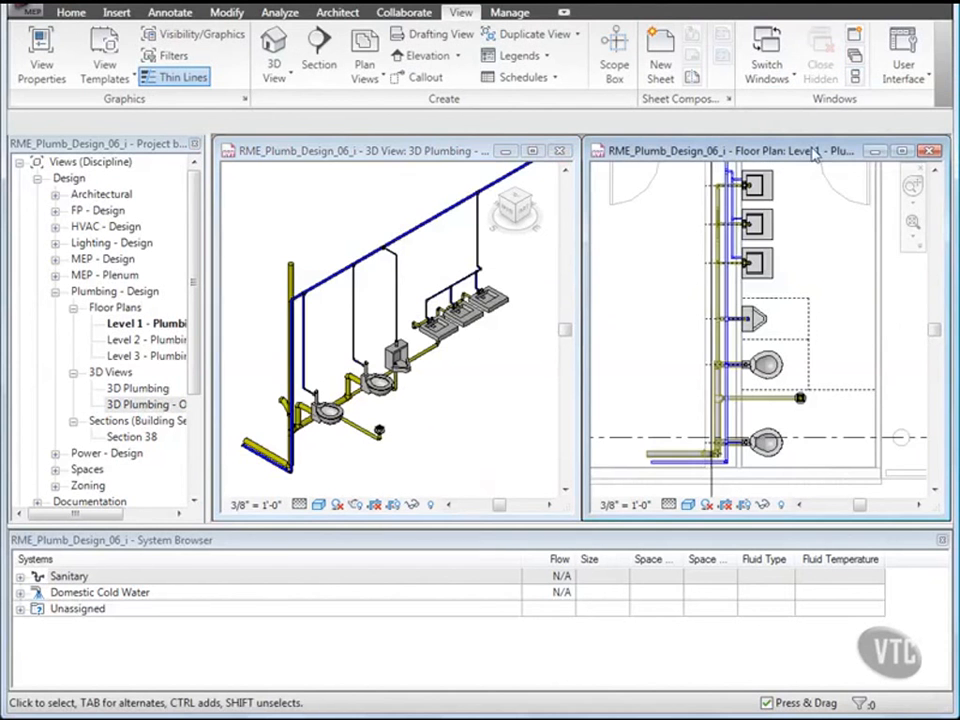
Step: Create a Domestic Hot Water system from the three lavatories in the Level 1 floor plan
{"action": "scroll", "coordinate": [787, 198], "scroll_direction": "up", "scroll_amount": 2}
{"action": "middle_click_drag", "start_coordinate": [794, 203], "coordinate": [789, 246]}
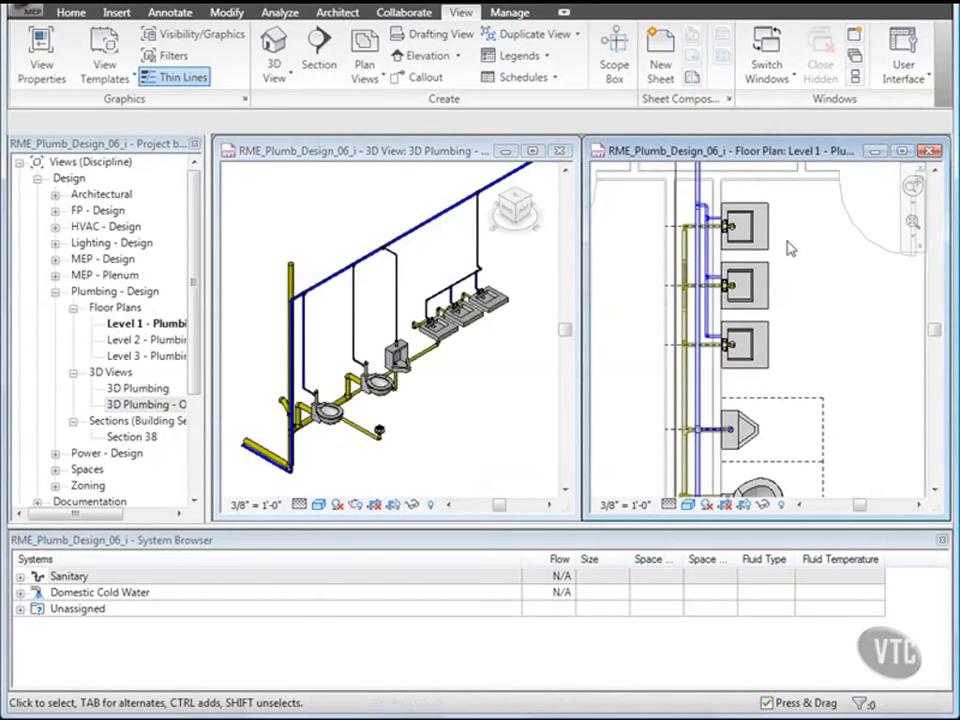
{"action": "left_click", "coordinate": [760, 222]}
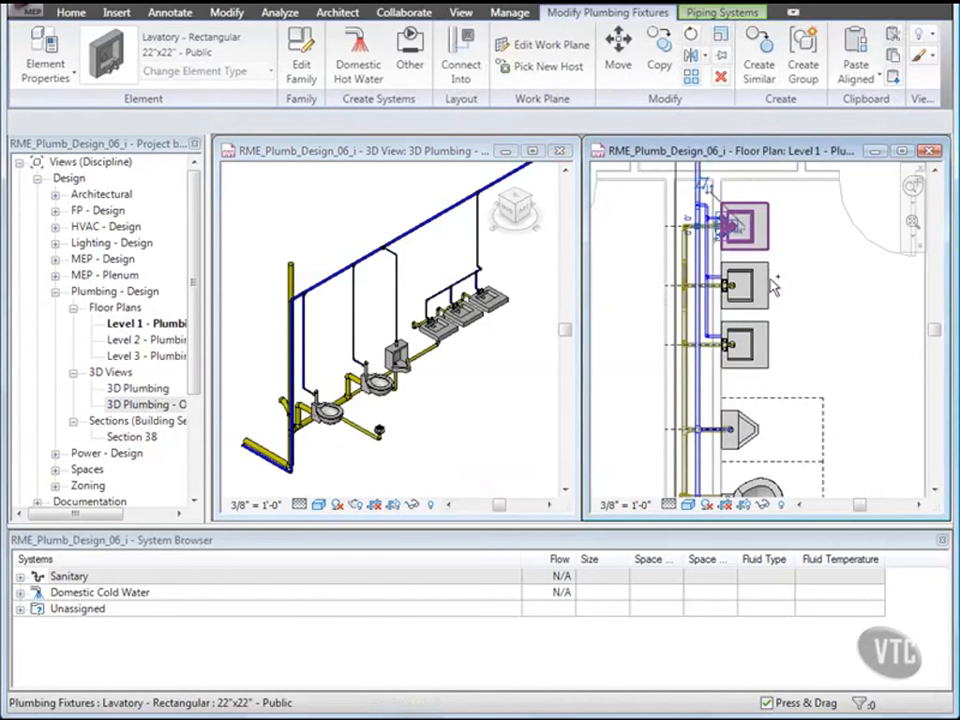
{"action": "left_click", "coordinate": [762, 288], "text": "ctrl"}
{"action": "left_click", "coordinate": [765, 344], "text": "ctrl"}
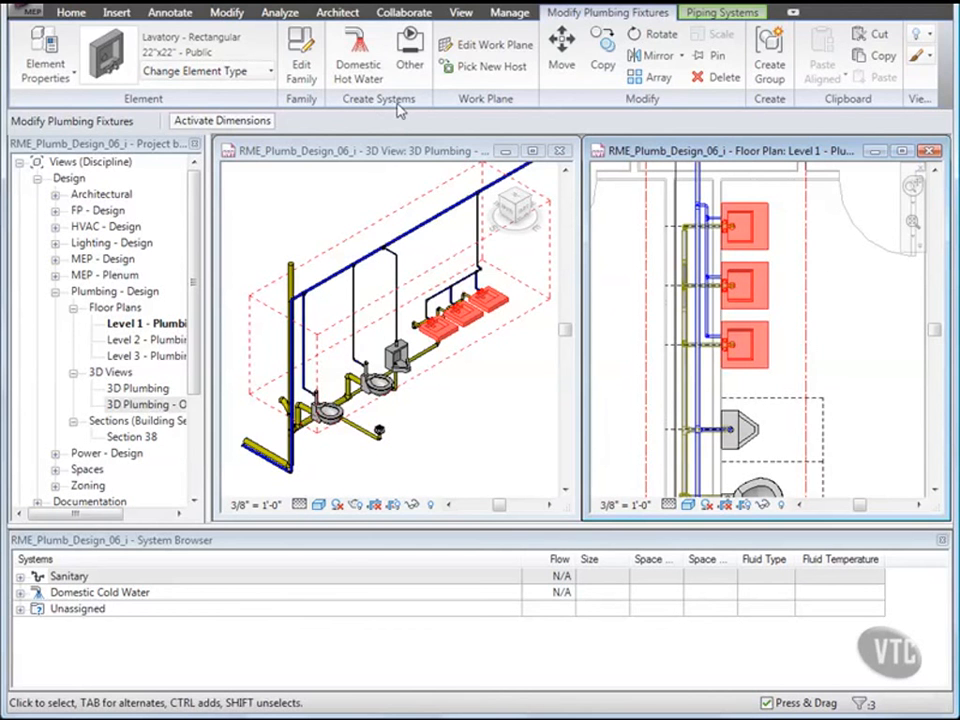
{"action": "left_click", "coordinate": [362, 64]}
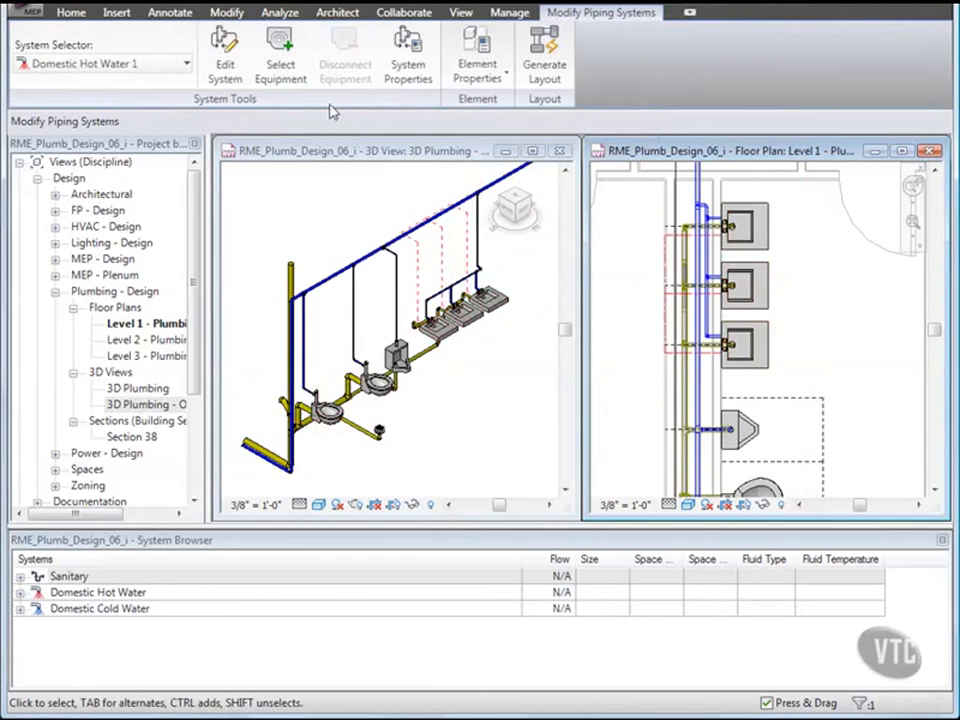
Step: Name the new lavatory hot water system Domestic Hot Water 107 in its system properties
{"action": "left_click", "coordinate": [408, 66]}
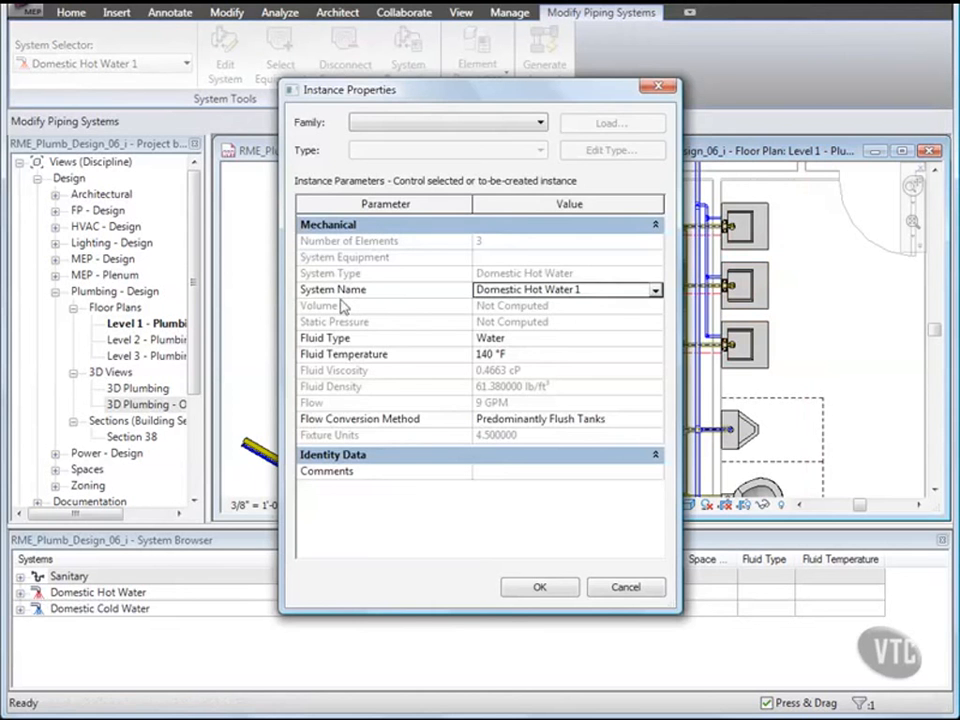
{"action": "left_click", "coordinate": [587, 292]}
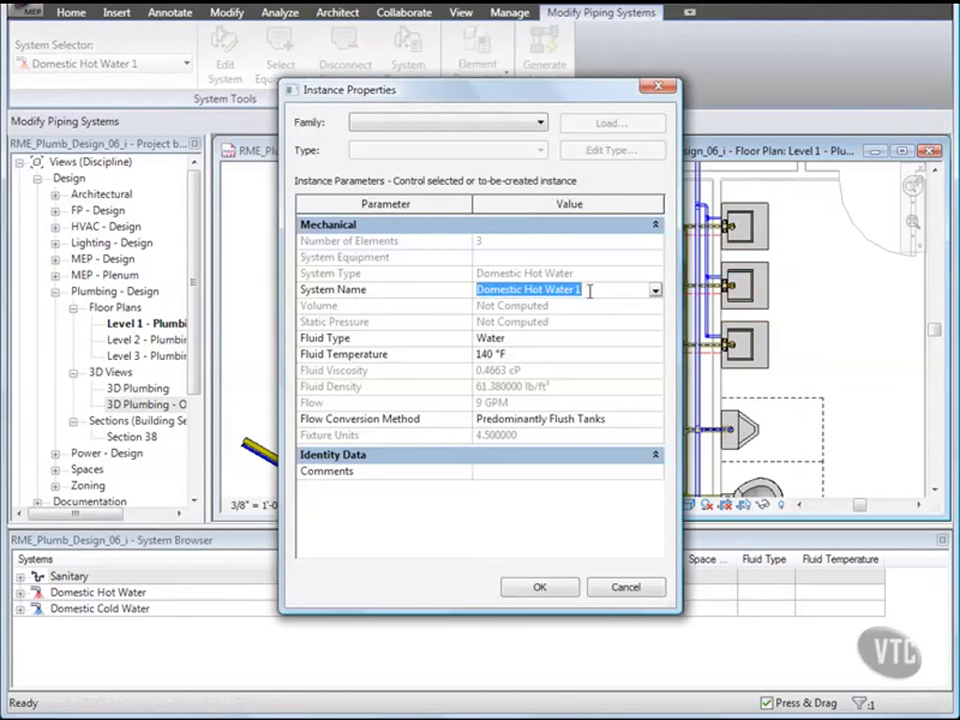
{"action": "left_click", "coordinate": [590, 291]}
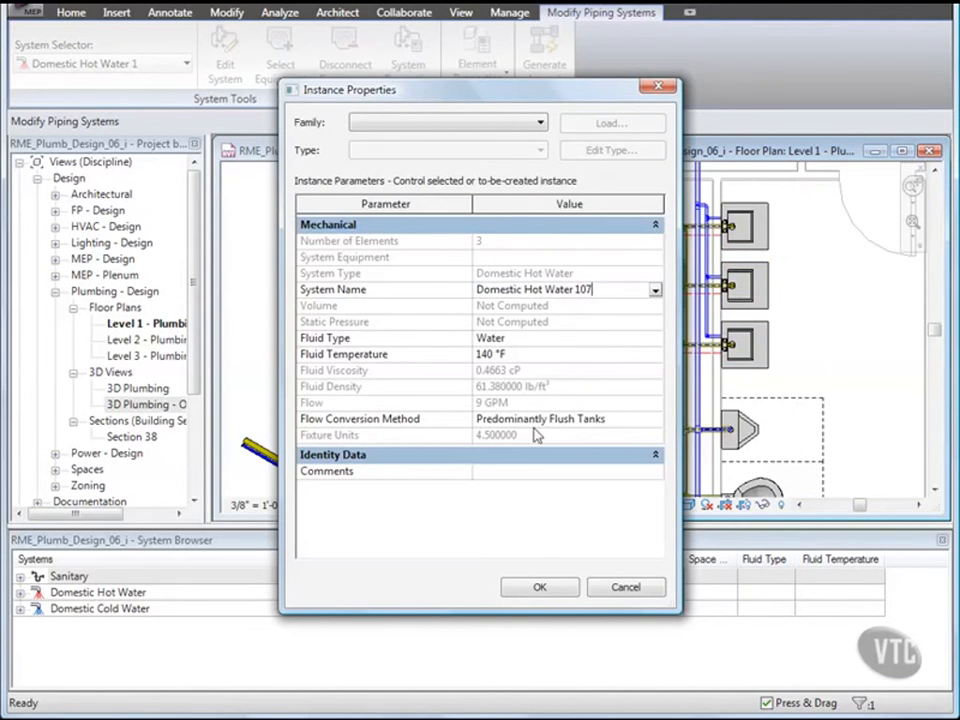
{"action": "left_click", "coordinate": [539, 588]}
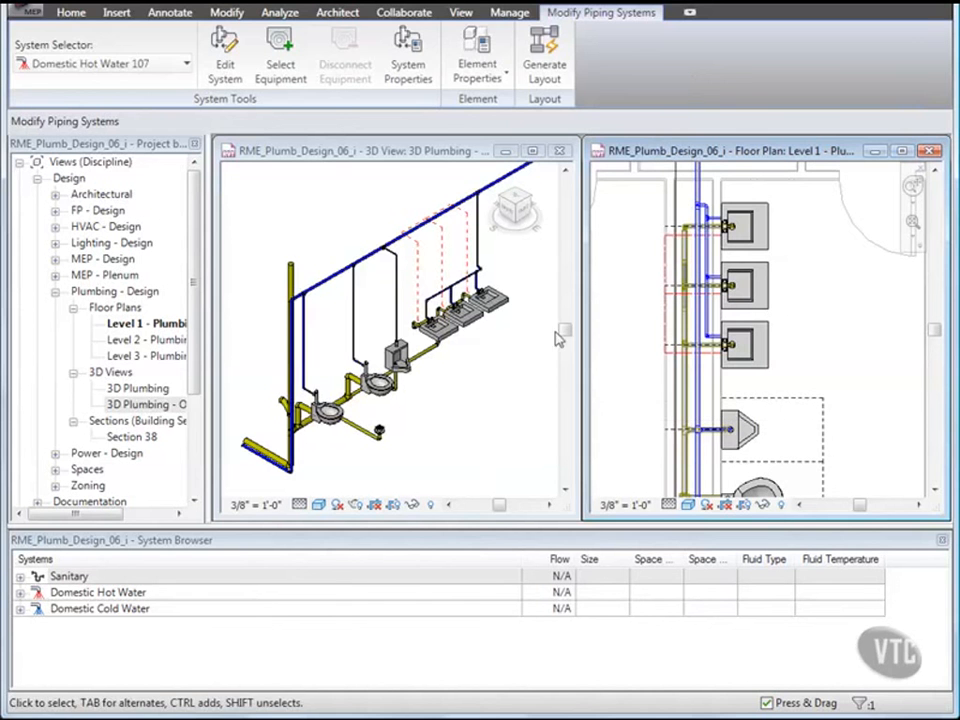
Step: Place a 0.6 Gallon tankless water heater on the vertical wall face about 3' 1" beyond the lavatory farthest from the urinal
{"action": "left_click", "coordinate": [72, 14]}
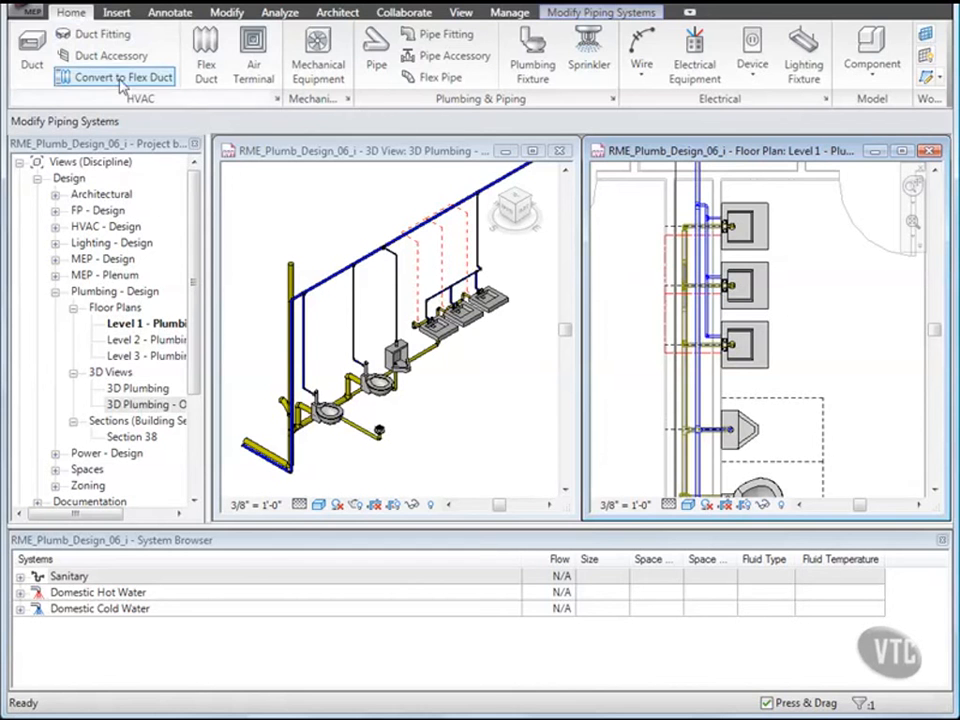
{"action": "left_click", "coordinate": [317, 55]}
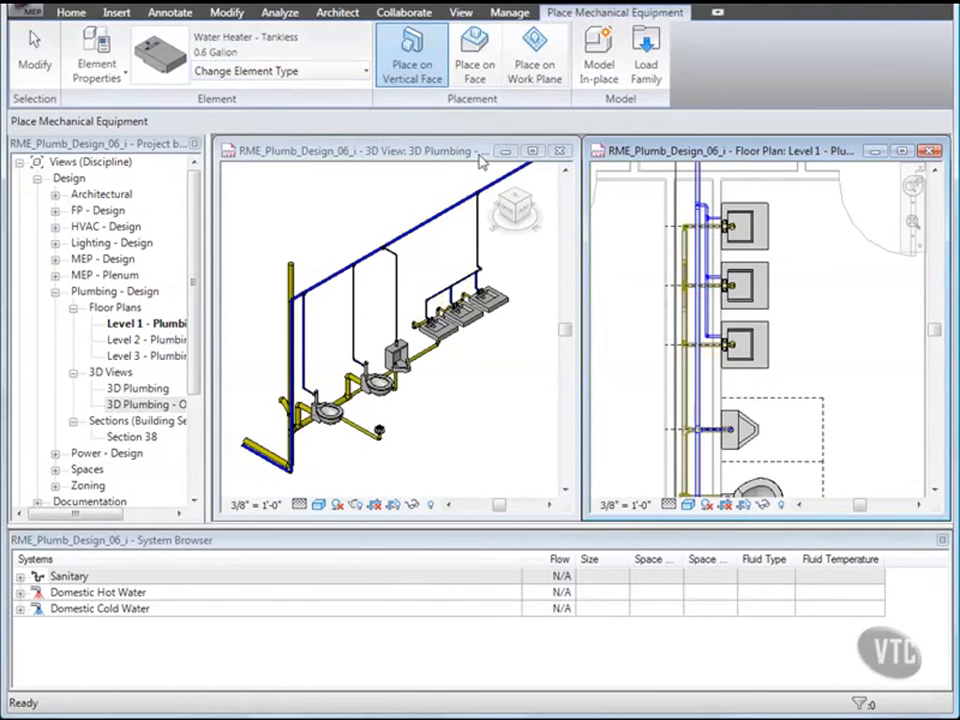
{"action": "middle_click_drag", "start_coordinate": [662, 225], "coordinate": [684, 346]}
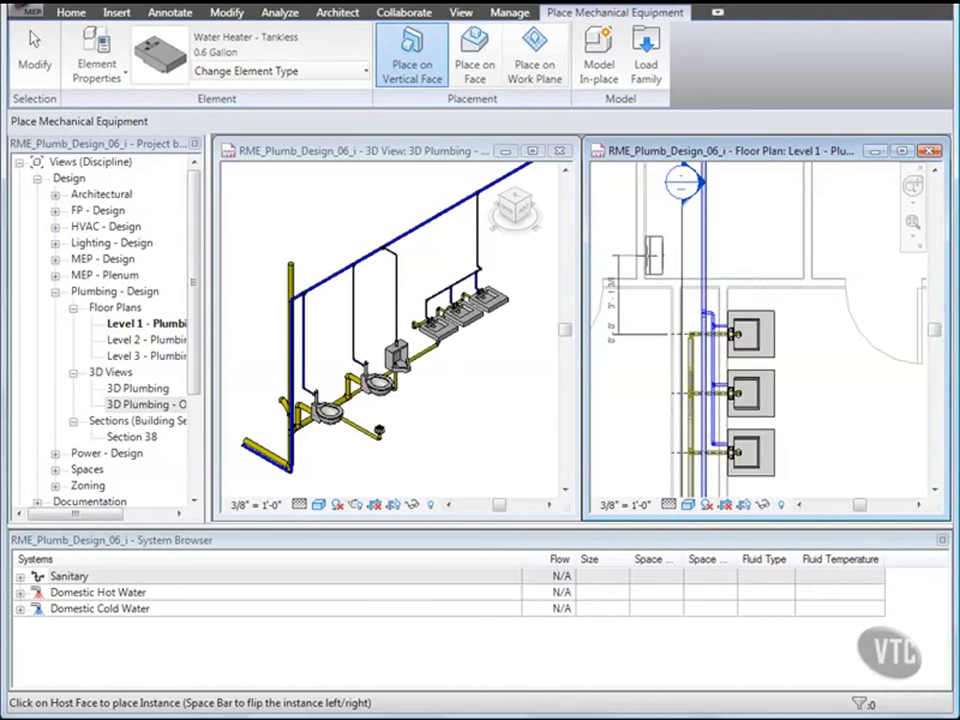
{"action": "left_click", "coordinate": [648, 250]}
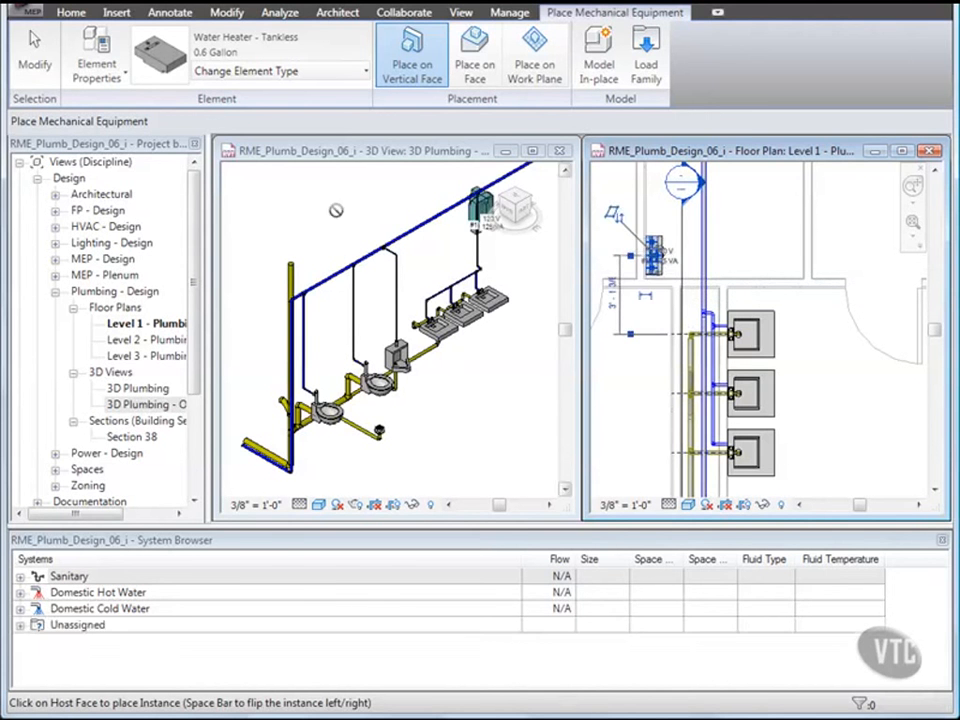
{"action": "left_click", "coordinate": [33, 62]}
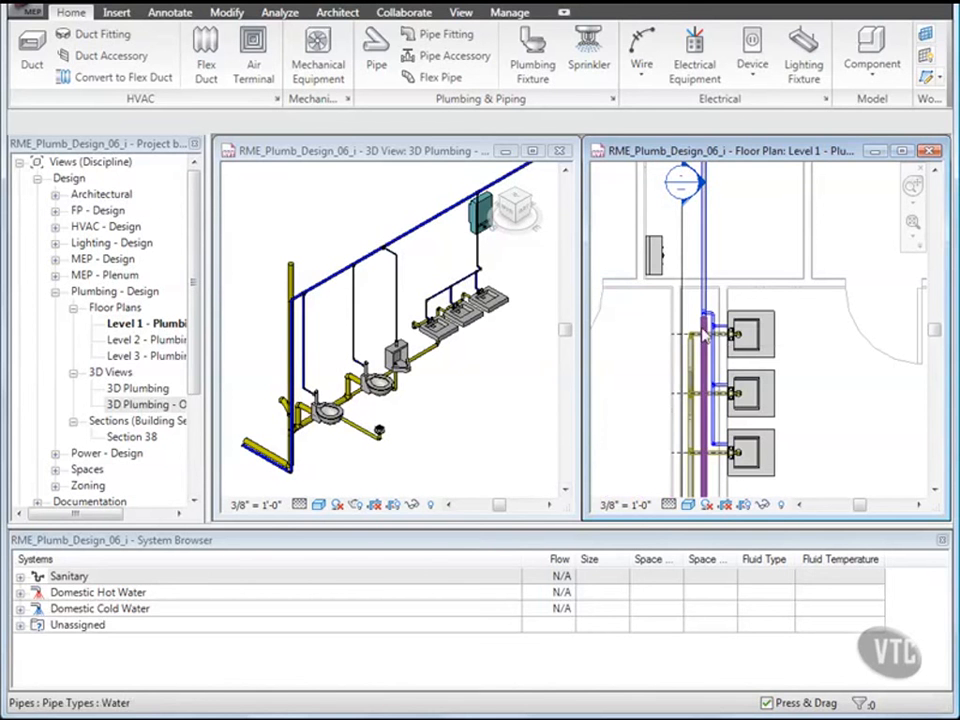
Step: Edit the DCW 107 piping system of the lavatories to add the tankless water heater to it
{"action": "left_click", "coordinate": [775, 347]}
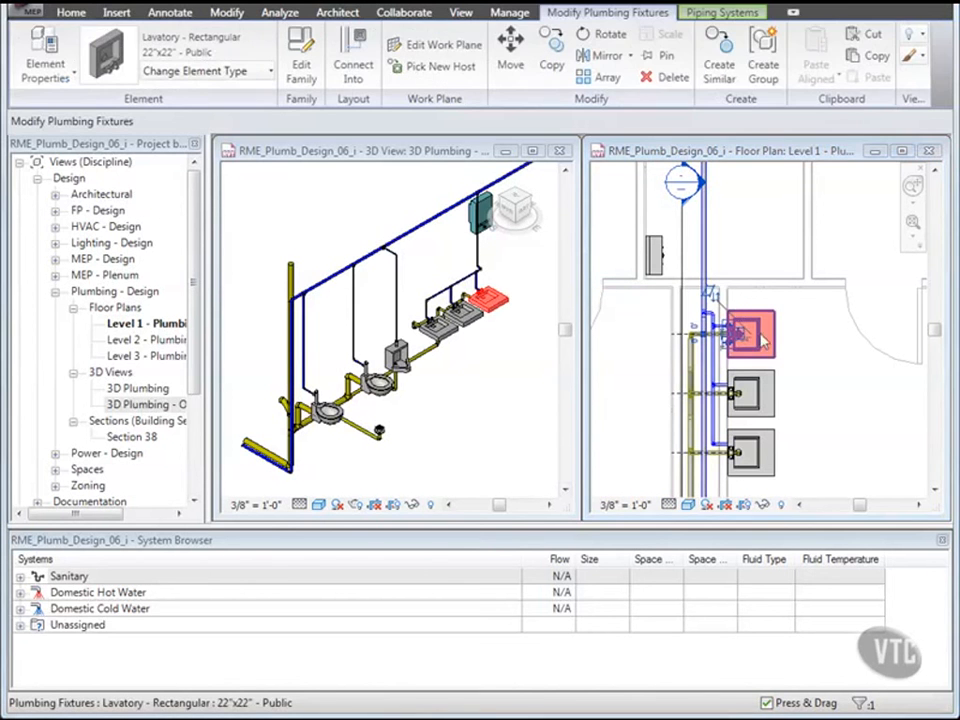
{"action": "left_click", "coordinate": [722, 12]}
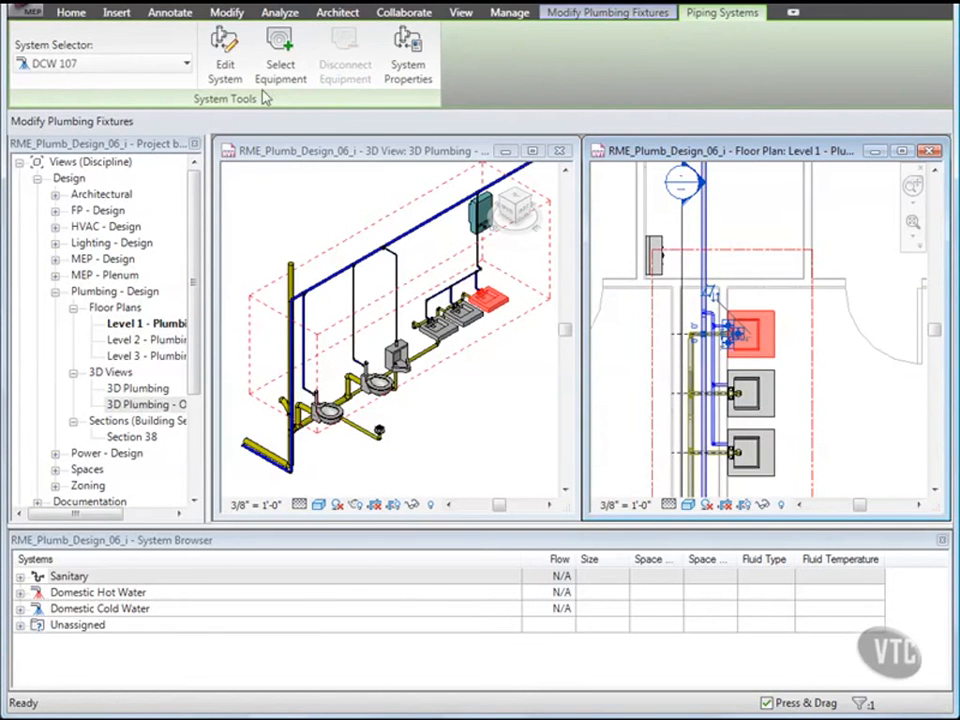
{"action": "left_click", "coordinate": [228, 60]}
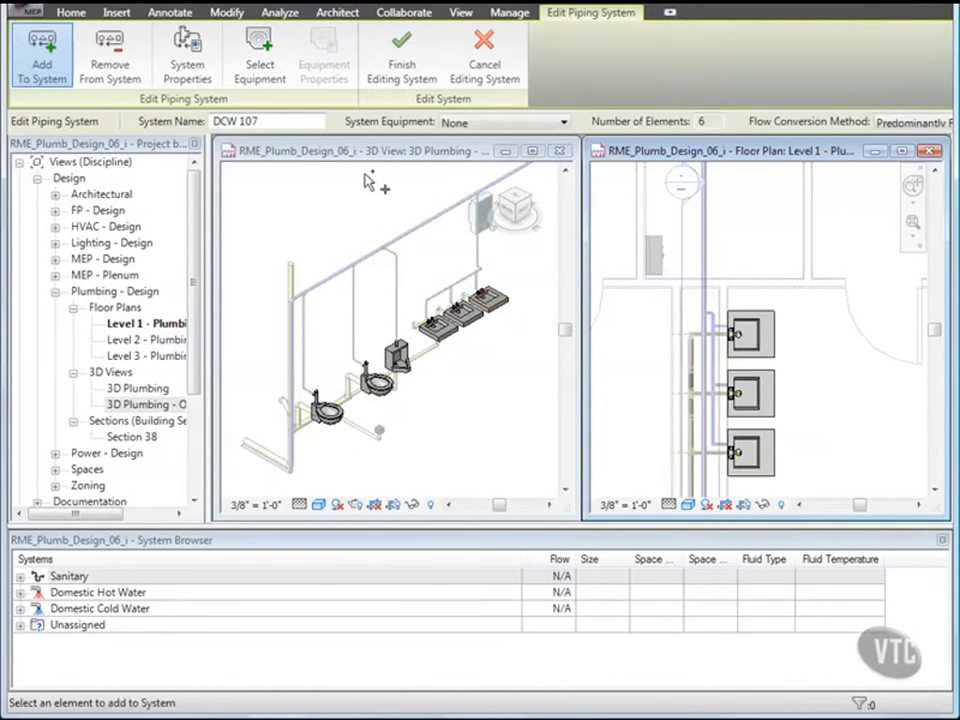
{"action": "left_click", "coordinate": [656, 262]}
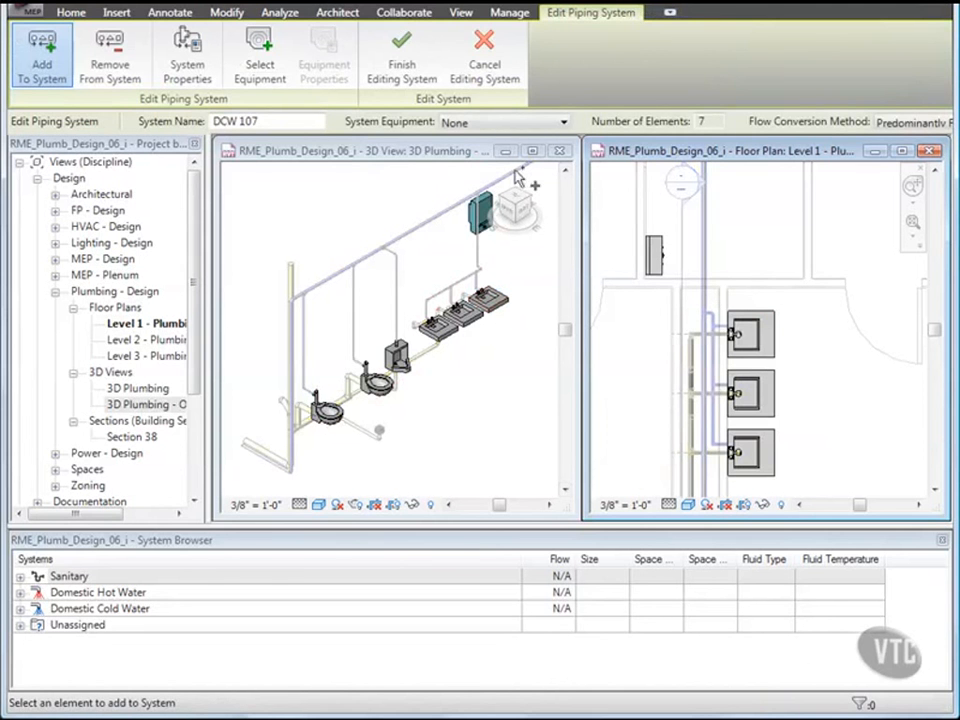
{"action": "left_click", "coordinate": [420, 68]}
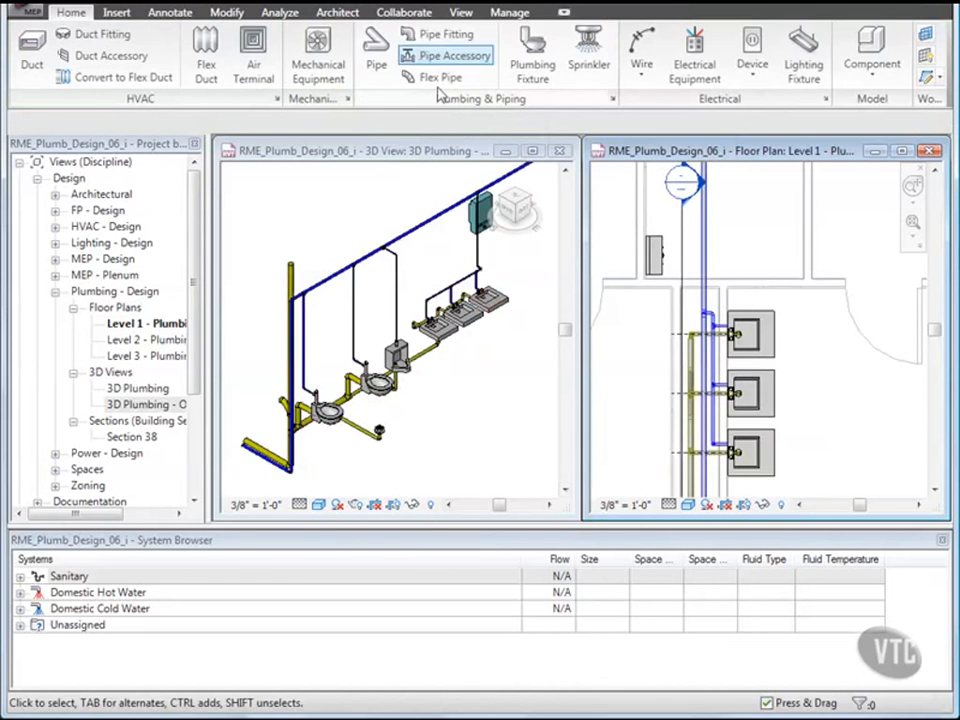
Step: Draw a 1" Water pipe at 4' 6" offset from the tankless heater's cold water connector, ending just past its side away from the lavatories
{"action": "left_click", "coordinate": [666, 268]}
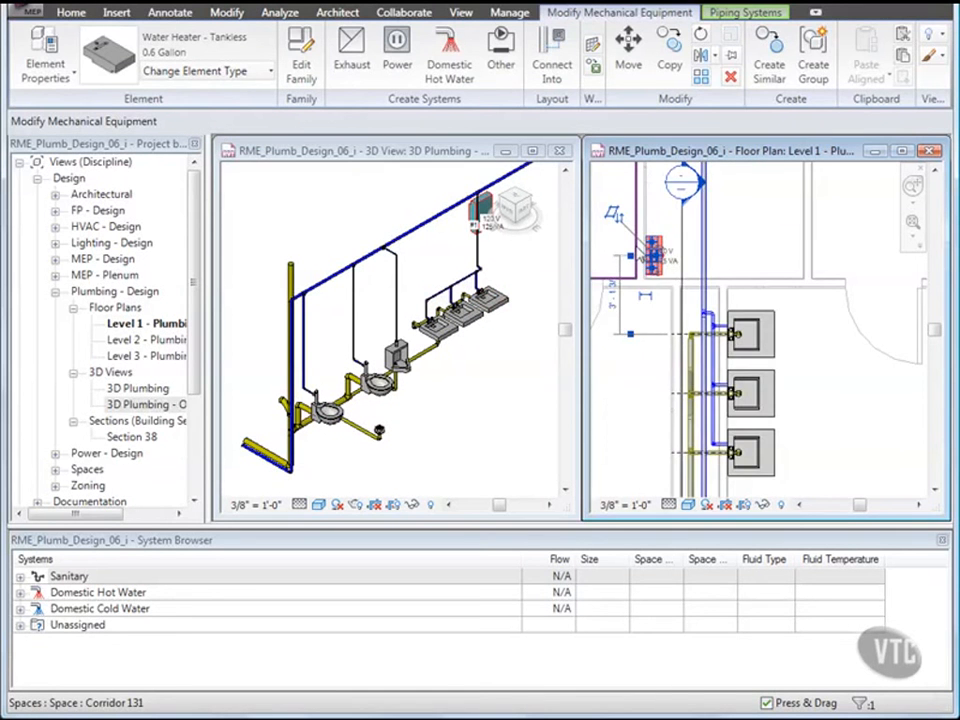
{"action": "scroll", "coordinate": [640, 255], "scroll_direction": "up", "scroll_amount": 4}
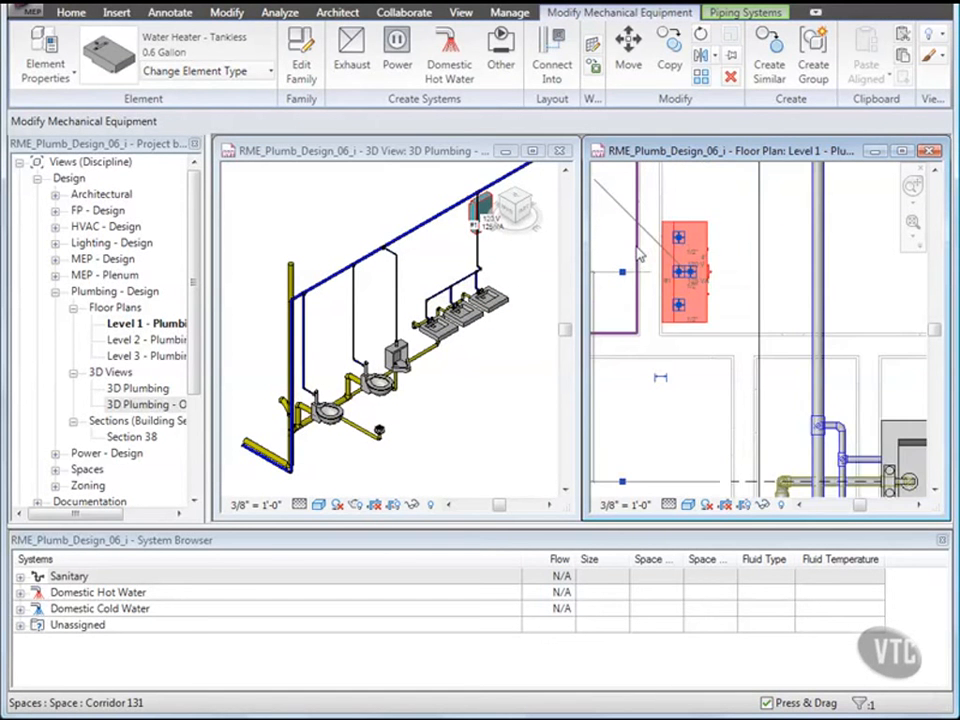
{"action": "scroll", "coordinate": [640, 255], "scroll_direction": "up", "scroll_amount": 1}
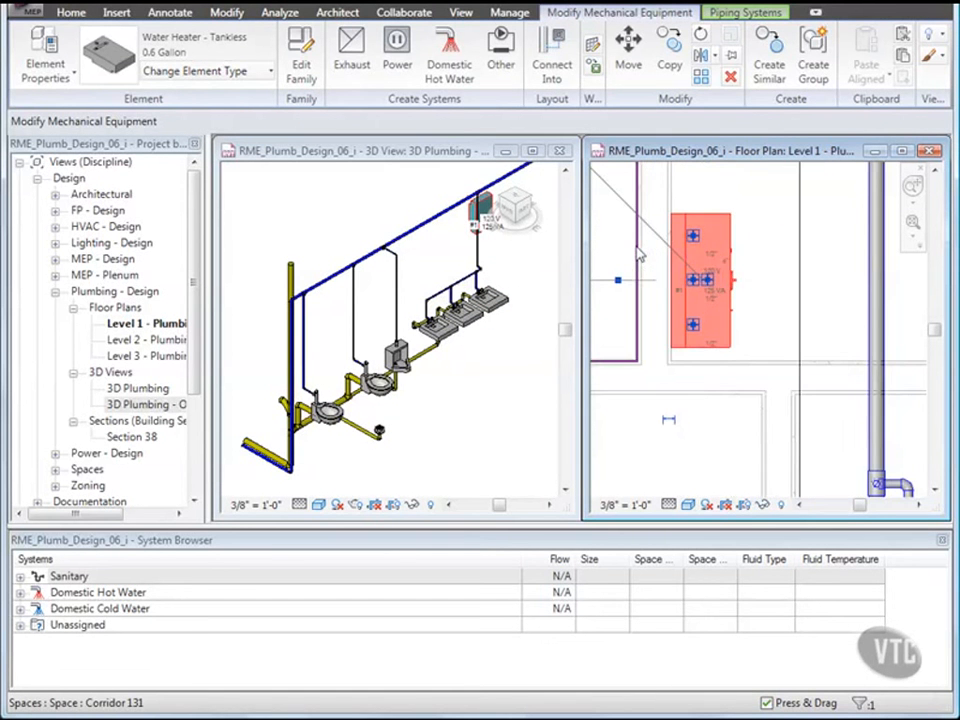
{"action": "right_click", "coordinate": [697, 287]}
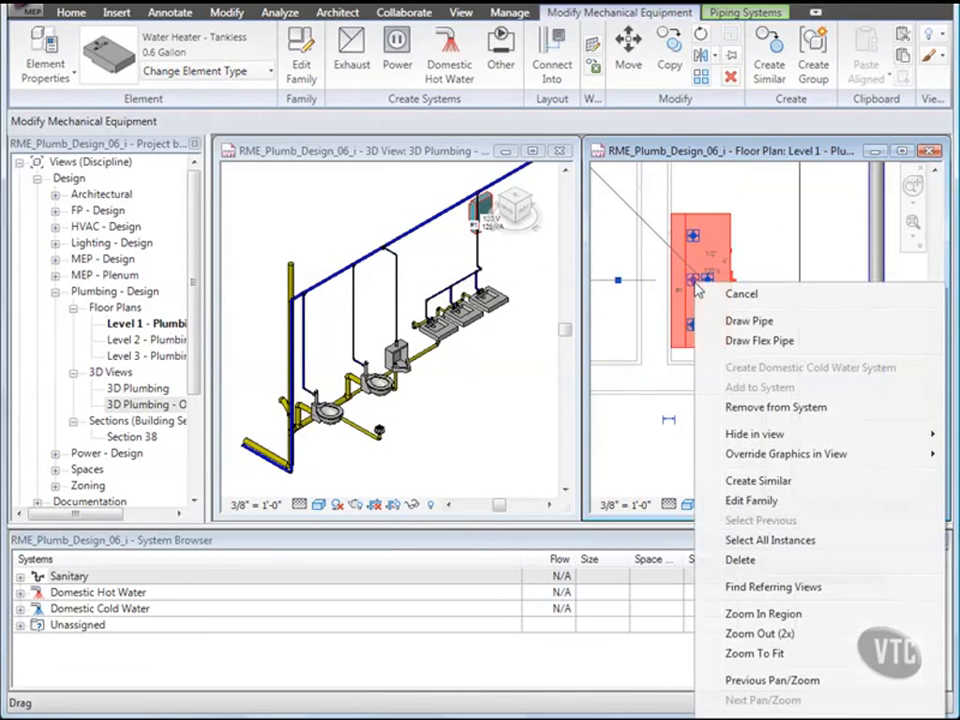
{"action": "left_click", "coordinate": [740, 321]}
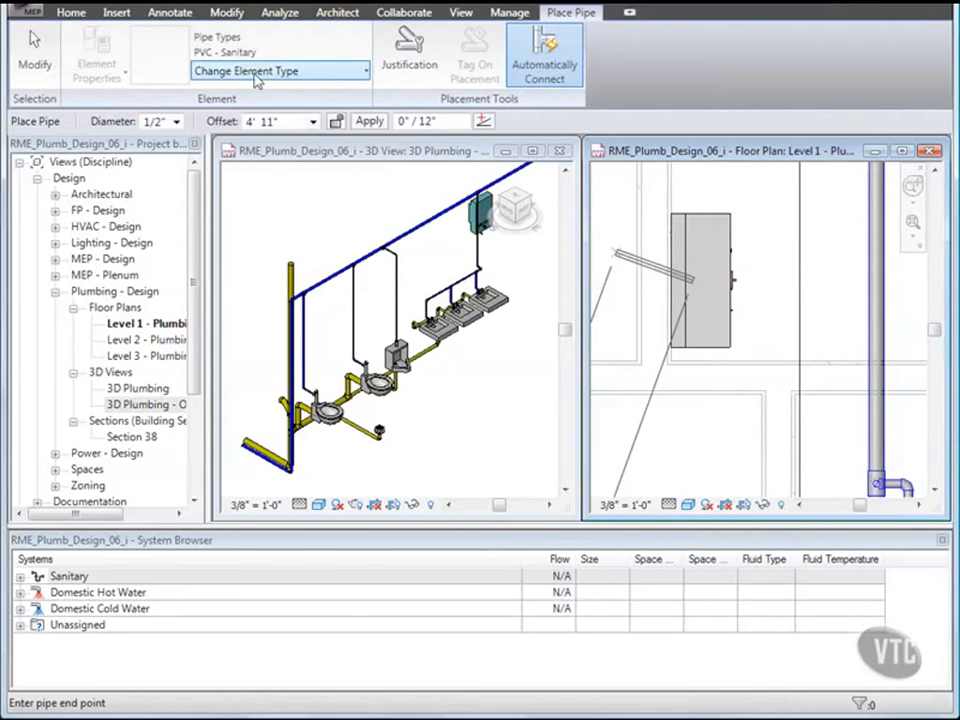
{"action": "left_click", "coordinate": [314, 76]}
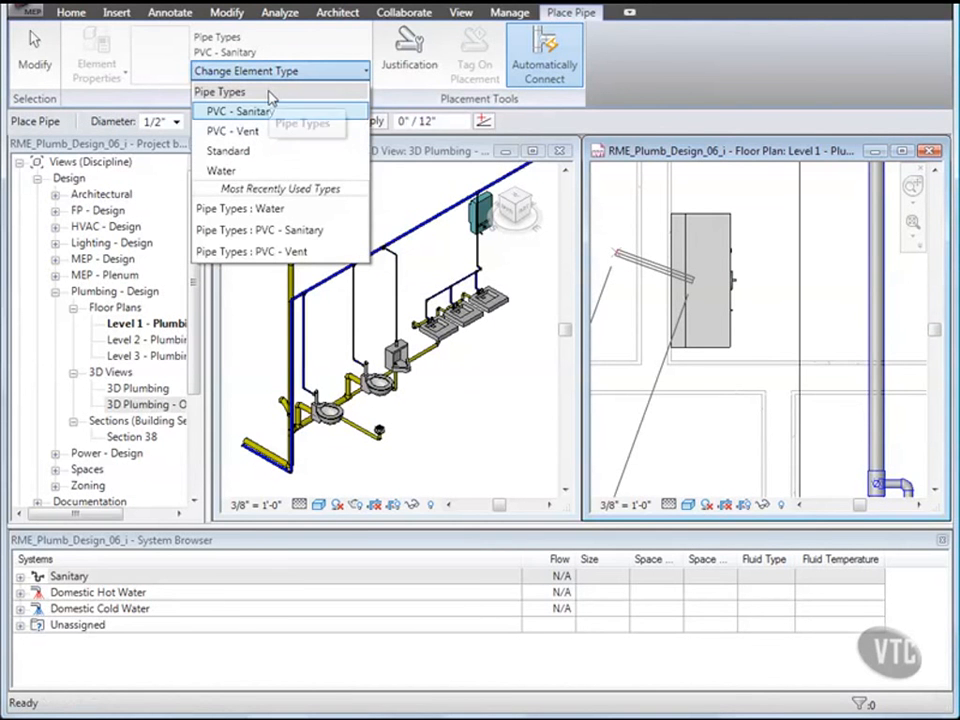
{"action": "left_click", "coordinate": [222, 171]}
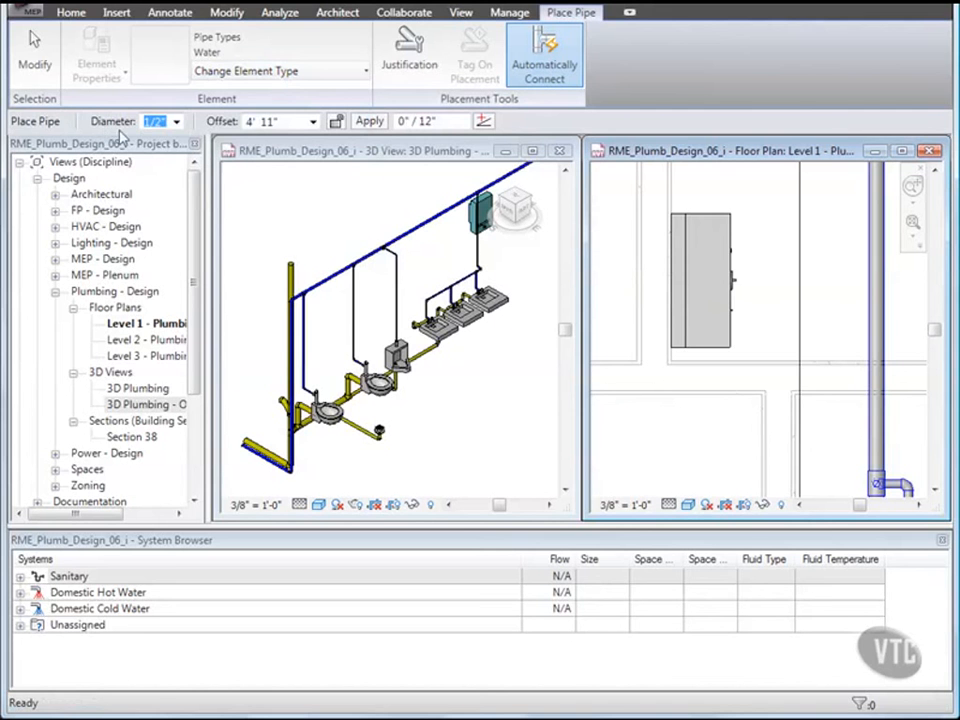
{"action": "left_click", "coordinate": [178, 126]}
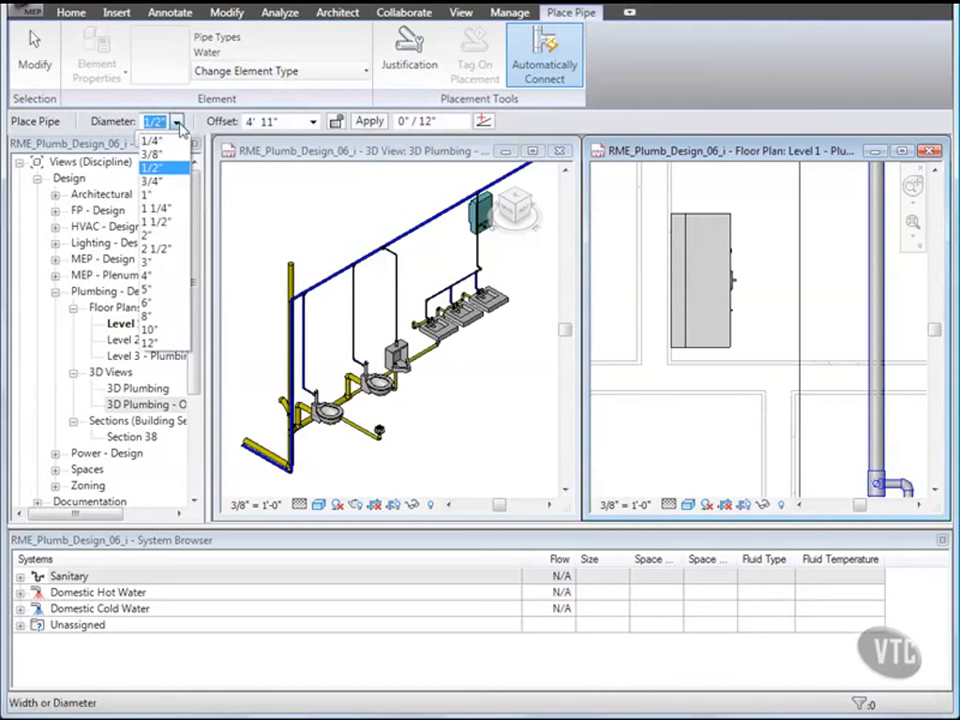
{"action": "left_click", "coordinate": [165, 196]}
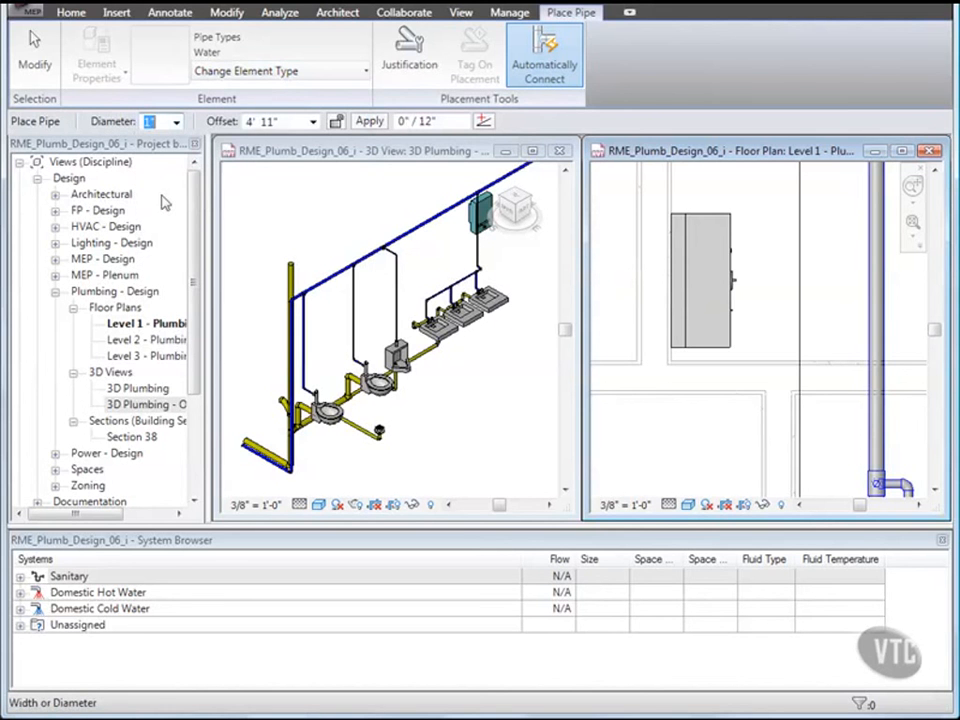
{"action": "left_click", "coordinate": [266, 121]}
{"action": "left_click", "coordinate": [273, 121]}
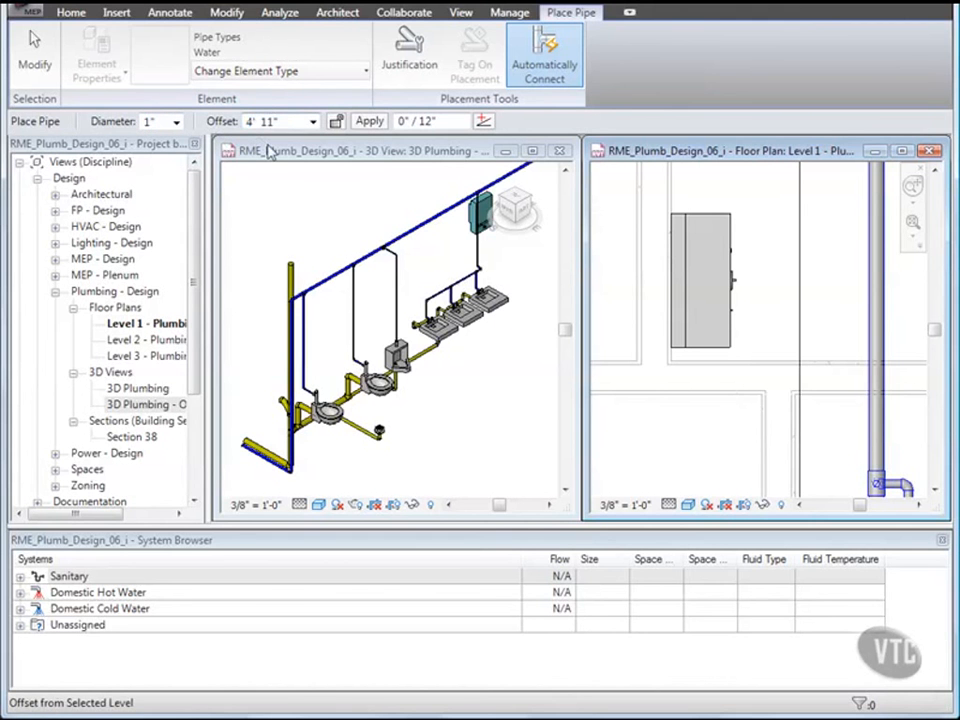
{"action": "type", "text": "6"}
{"action": "key", "text": "Return"}
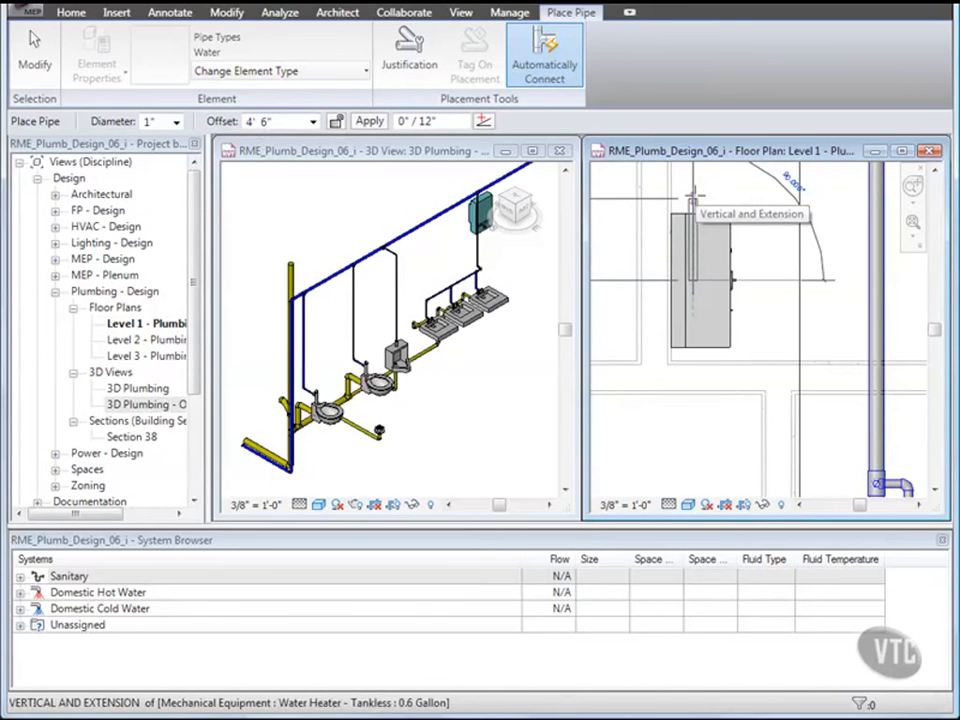
{"action": "left_click", "coordinate": [693, 196]}
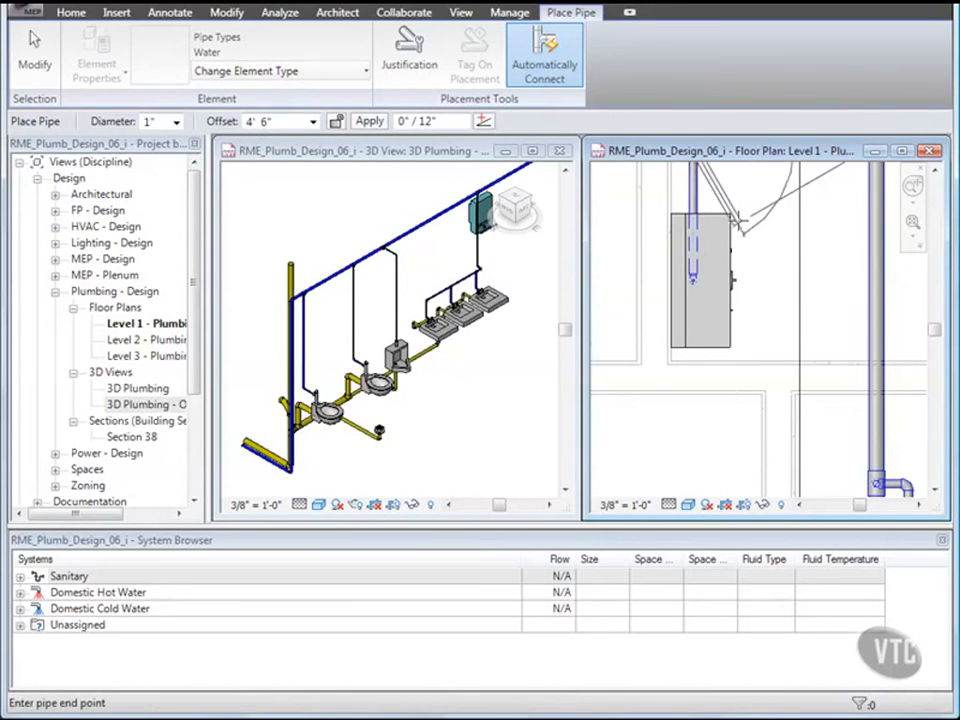
Step: Continue the heater's cold water pipe at 10' 0" offset, perpendicular to the 2" cold water main, and connect it there
{"action": "scroll", "coordinate": [735, 215], "scroll_direction": "down", "scroll_amount": 2}
{"action": "middle_click_drag", "start_coordinate": [748, 241], "coordinate": [707, 343]}
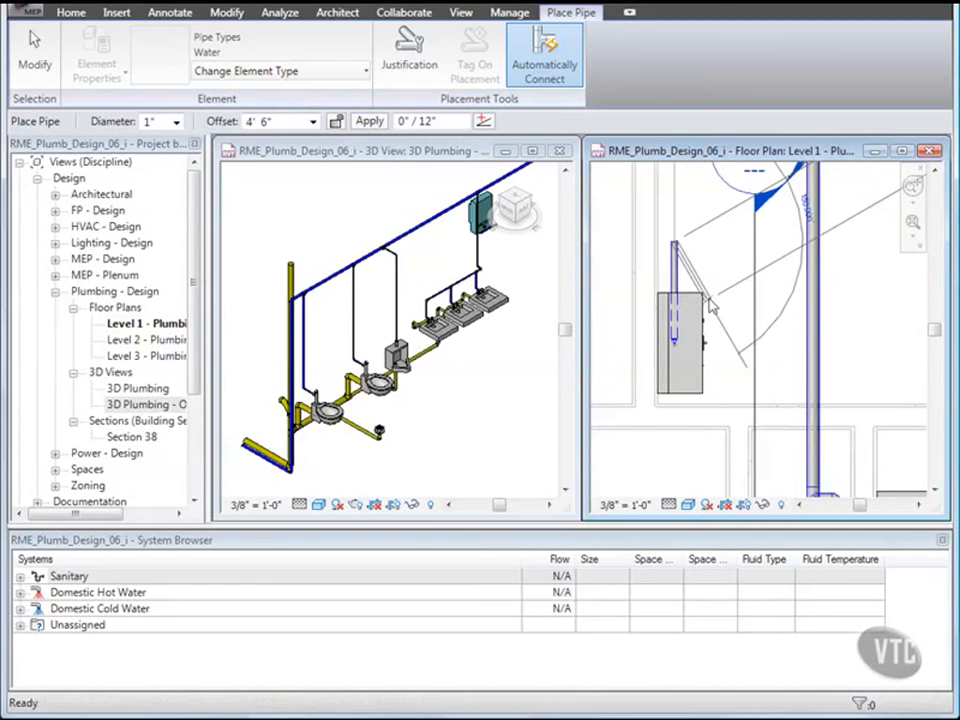
{"action": "left_click", "coordinate": [266, 123]}
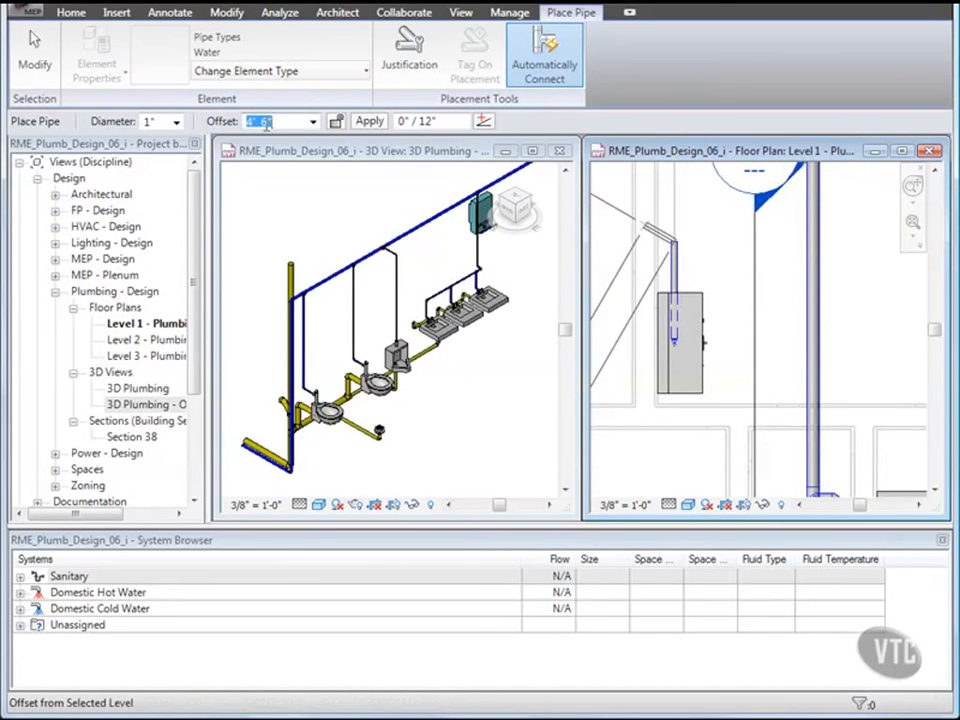
{"action": "type", "text": "10"}
{"action": "key", "text": "Return"}
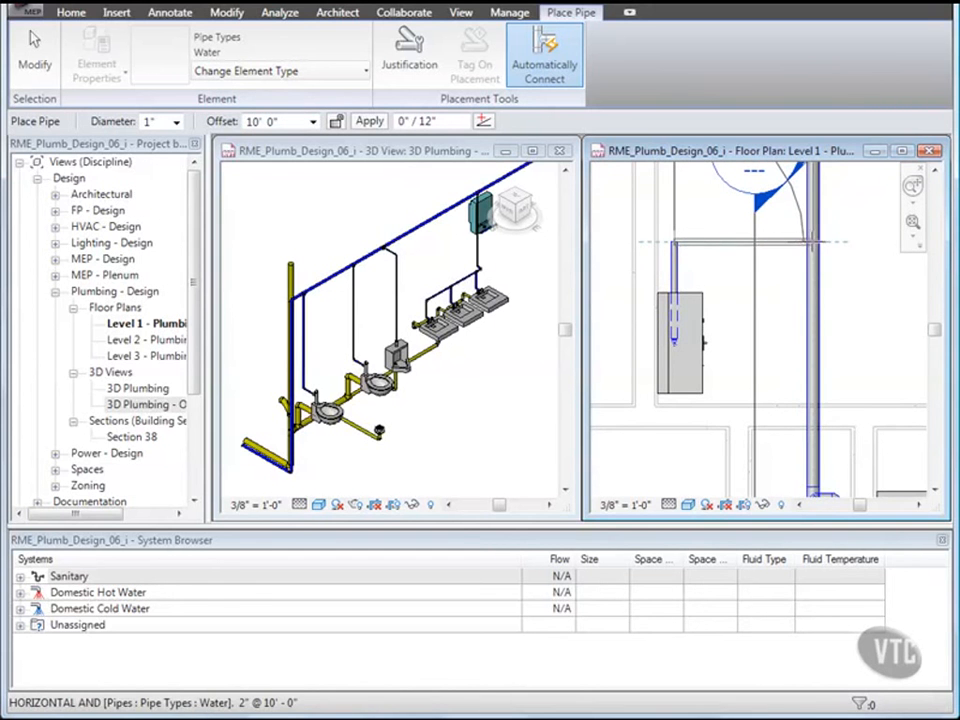
{"action": "left_click", "coordinate": [810, 241]}
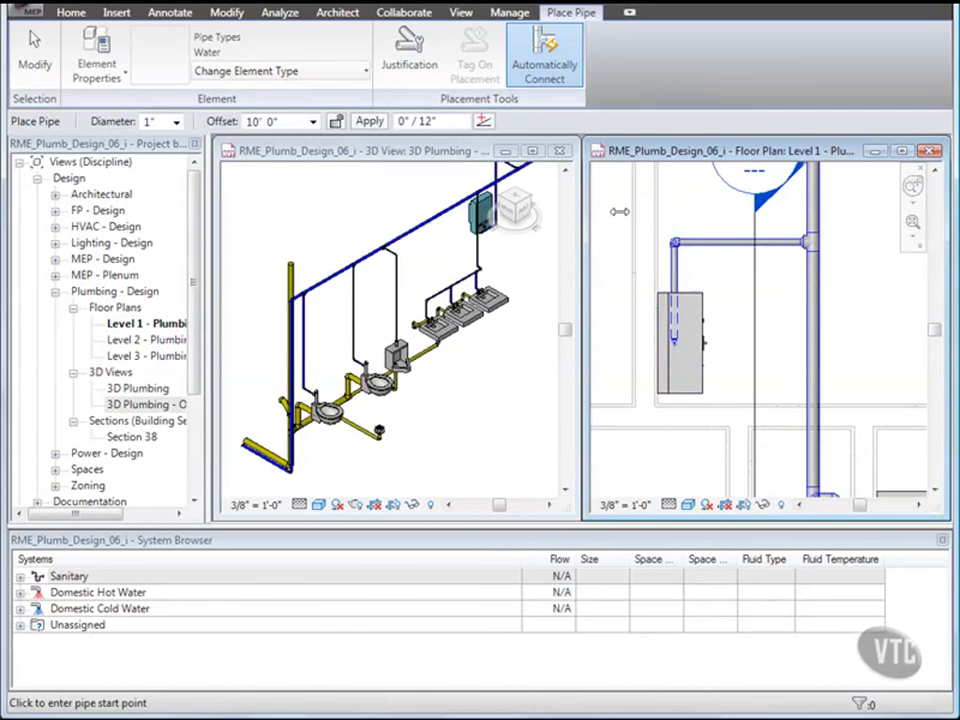
{"action": "left_click", "coordinate": [32, 50]}
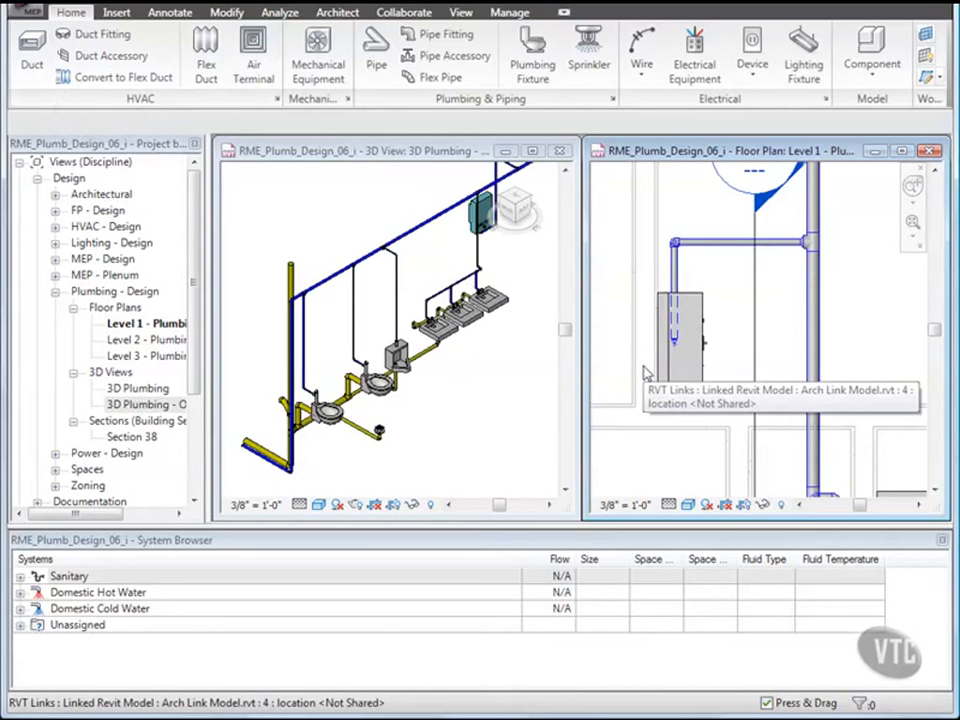
Step: Edit the lavatories' Domestic Hot Water 107 system and assign the tankless water heater as its system equipment
{"action": "scroll", "coordinate": [718, 368], "scroll_direction": "down", "scroll_amount": 3}
{"action": "middle_click_drag", "start_coordinate": [729, 361], "coordinate": [703, 302]}
{"action": "scroll", "coordinate": [733, 347], "scroll_direction": "up", "scroll_amount": 1}
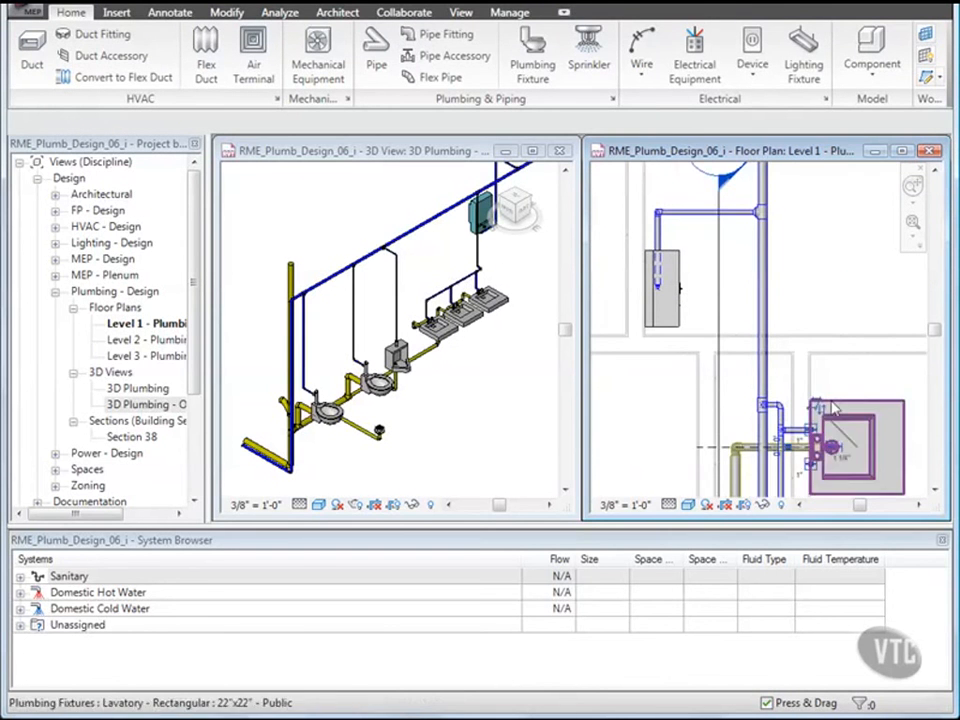
{"action": "left_click", "coordinate": [840, 440]}
{"action": "left_click", "coordinate": [721, 14]}
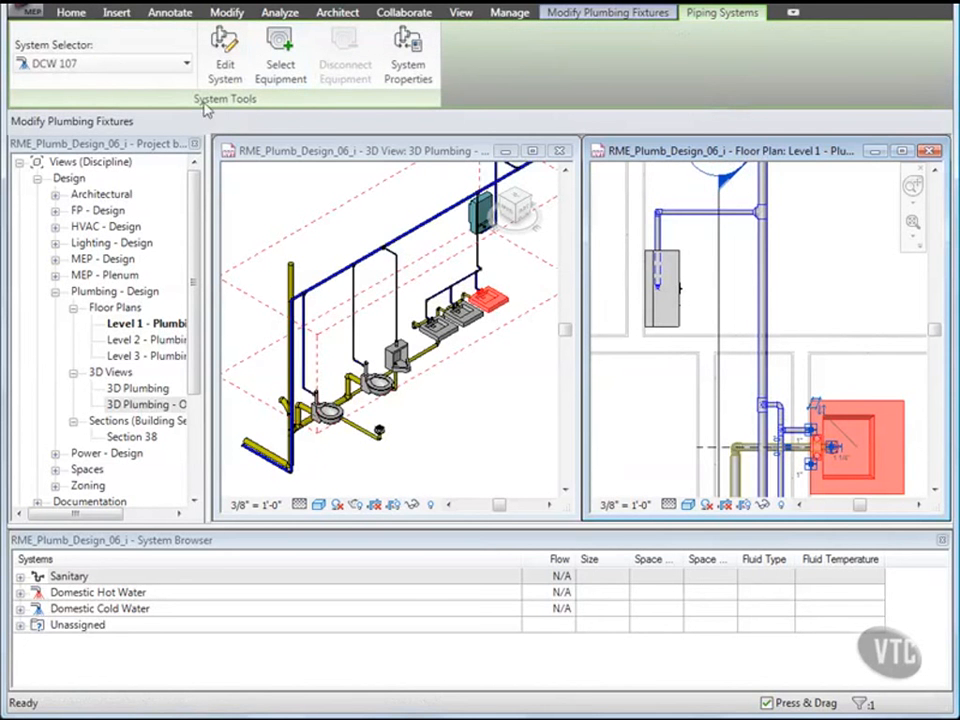
{"action": "left_click", "coordinate": [137, 70]}
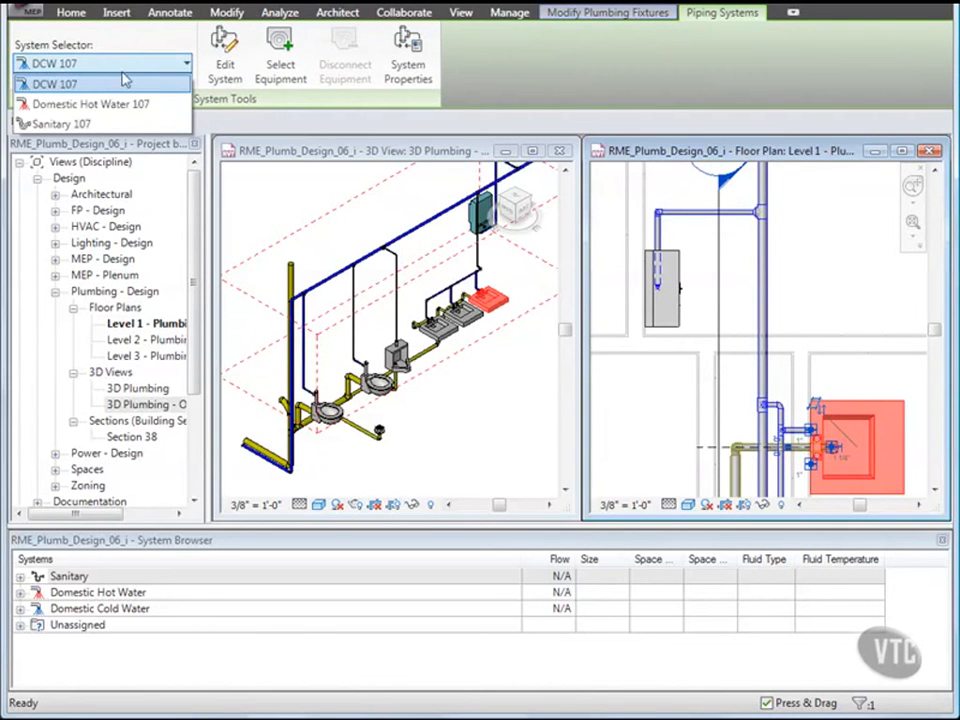
{"action": "left_click", "coordinate": [111, 104]}
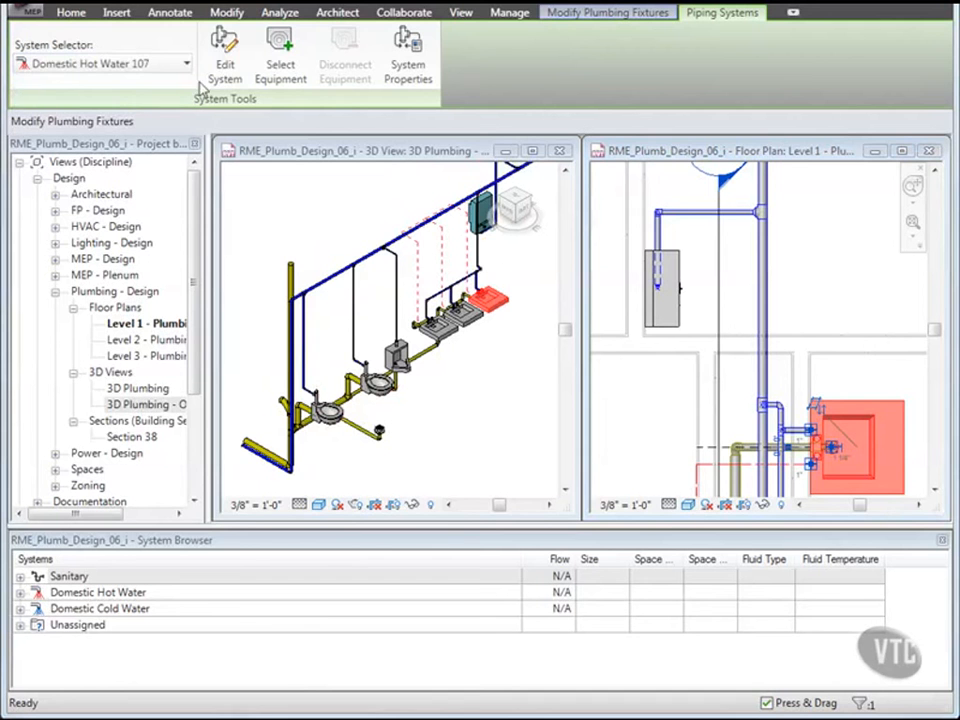
{"action": "left_click", "coordinate": [224, 66]}
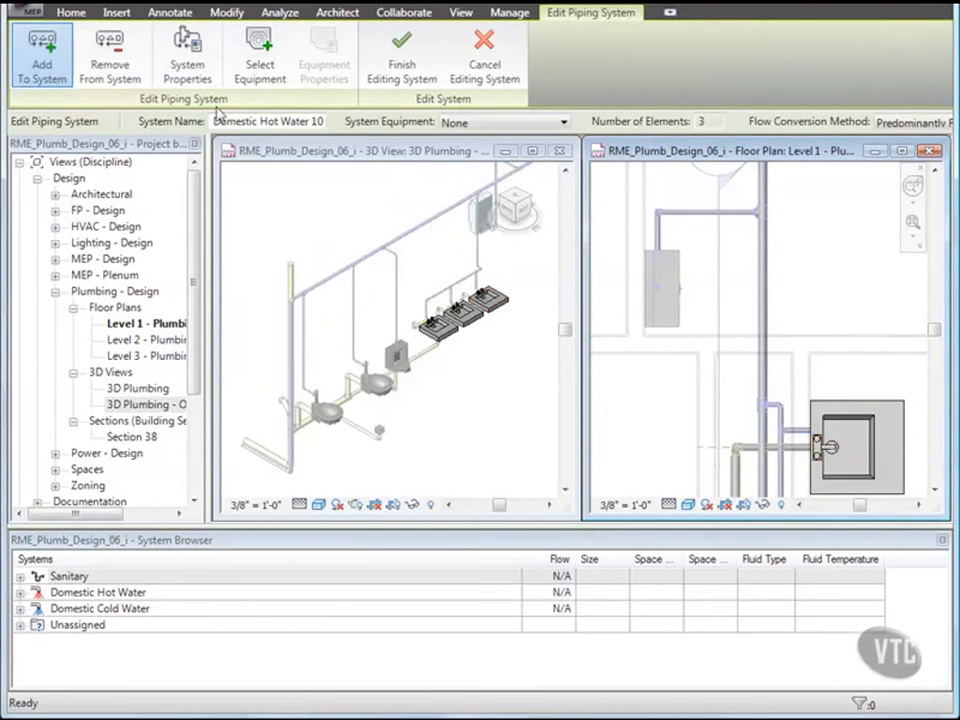
{"action": "left_click", "coordinate": [254, 68]}
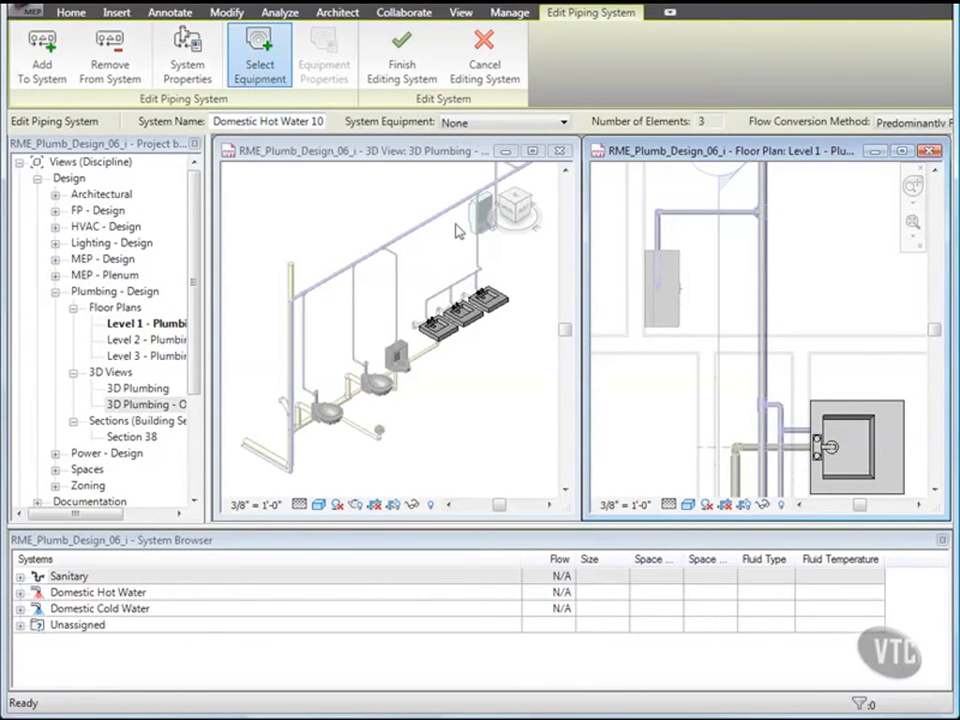
{"action": "left_click", "coordinate": [680, 315]}
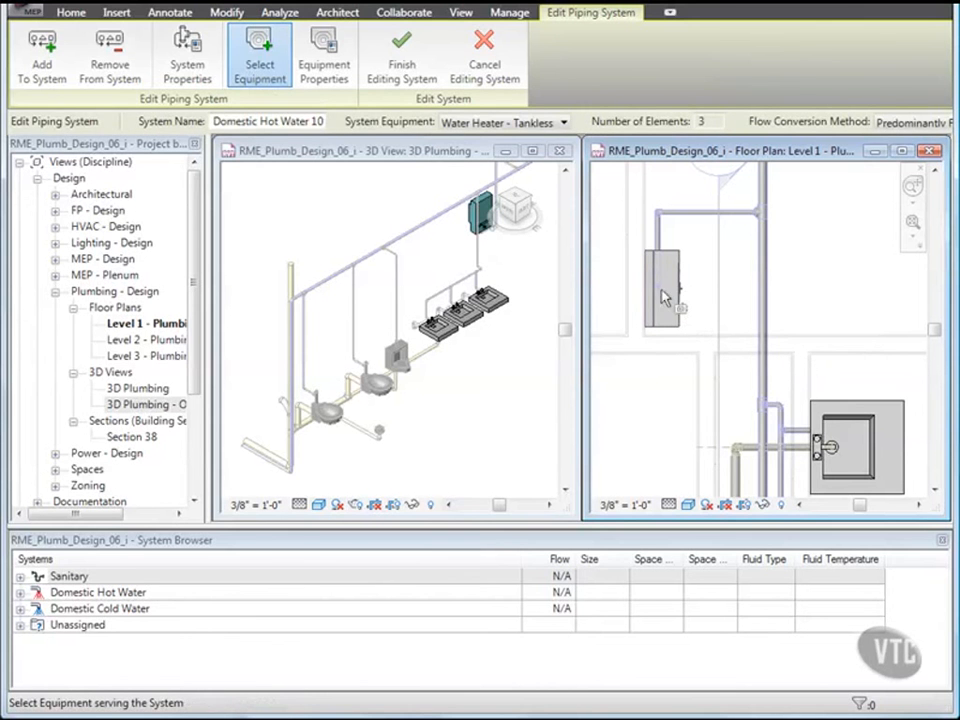
{"action": "left_click", "coordinate": [403, 72]}
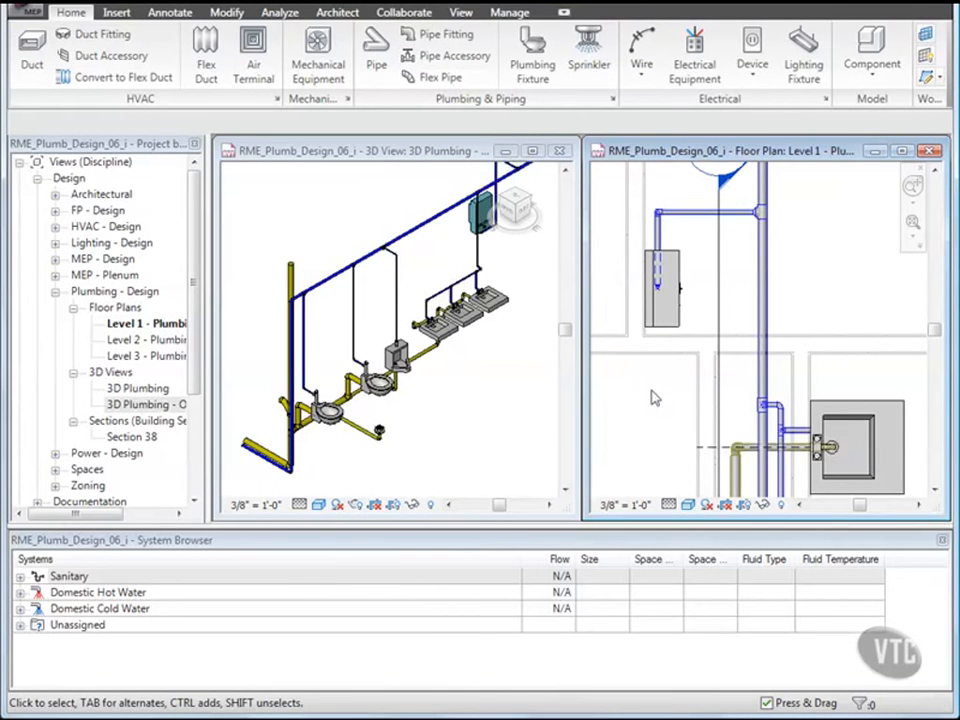
Step: Draw a 1" PVC - Sanitary pipe at 4' 6" offset from the heater's hot water connector, straight past the wall on the lavatory side
{"action": "left_click", "coordinate": [676, 330]}
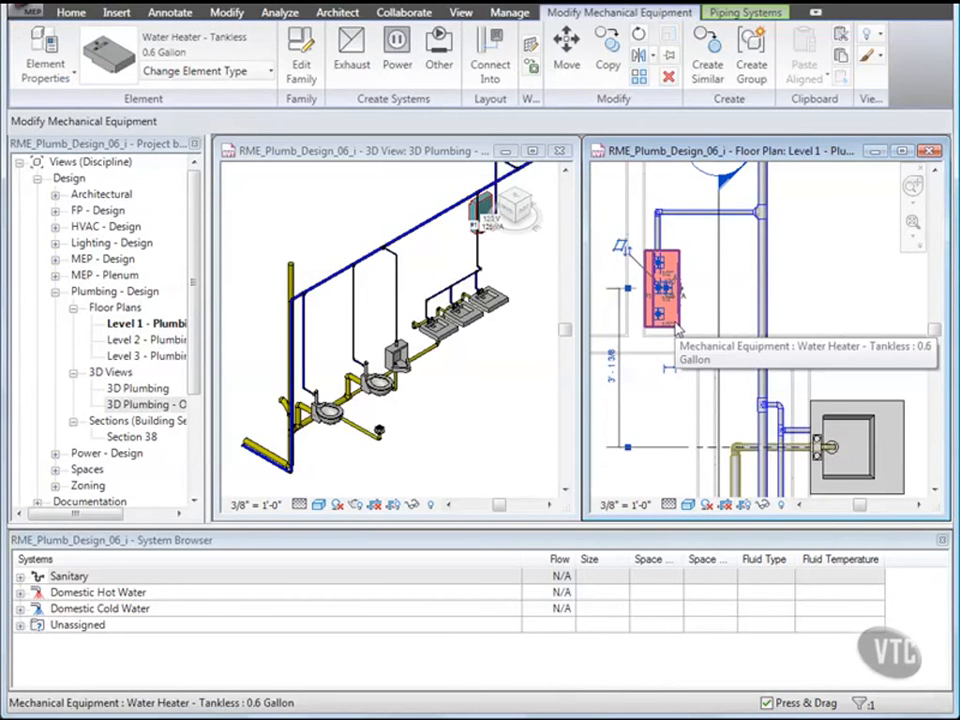
{"action": "scroll", "coordinate": [676, 330], "scroll_direction": "up", "scroll_amount": 2}
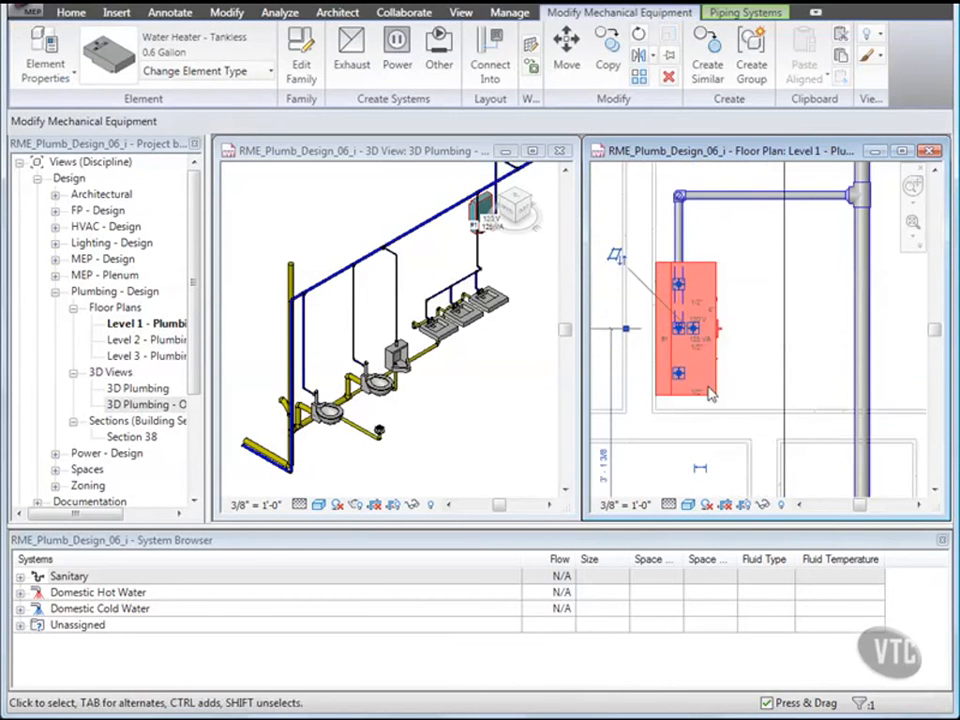
{"action": "right_click", "coordinate": [683, 382]}
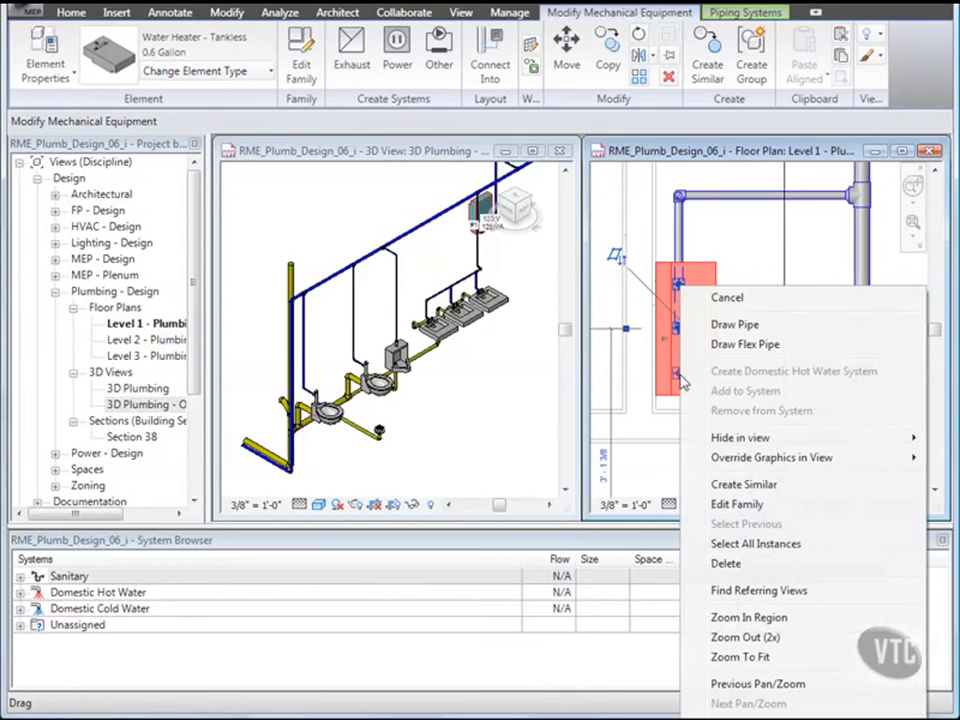
{"action": "left_click", "coordinate": [736, 325]}
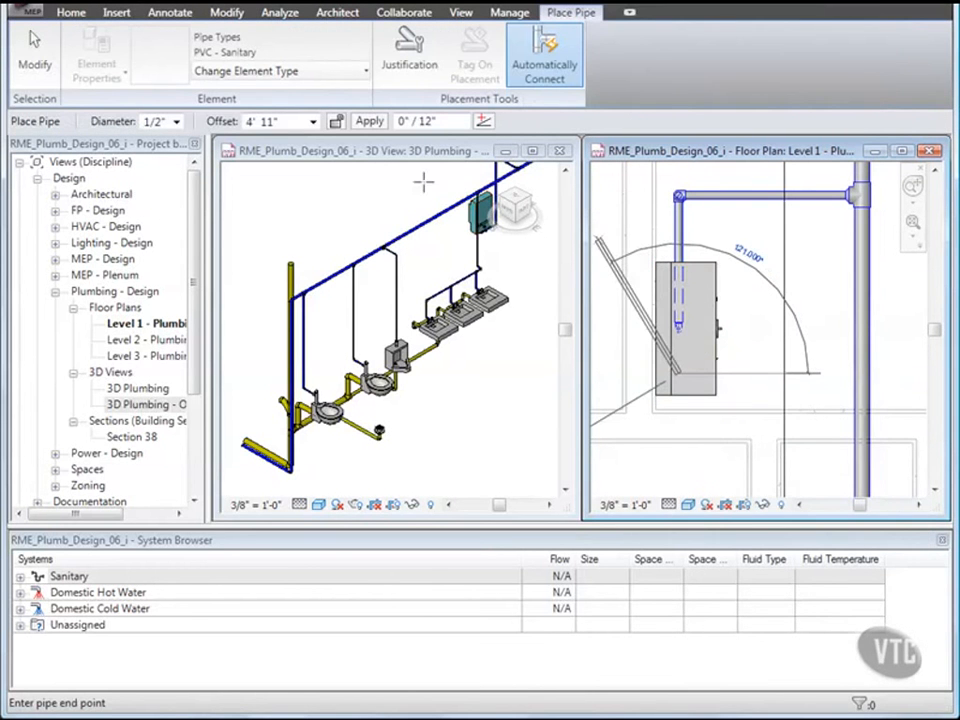
{"action": "left_click", "coordinate": [177, 121]}
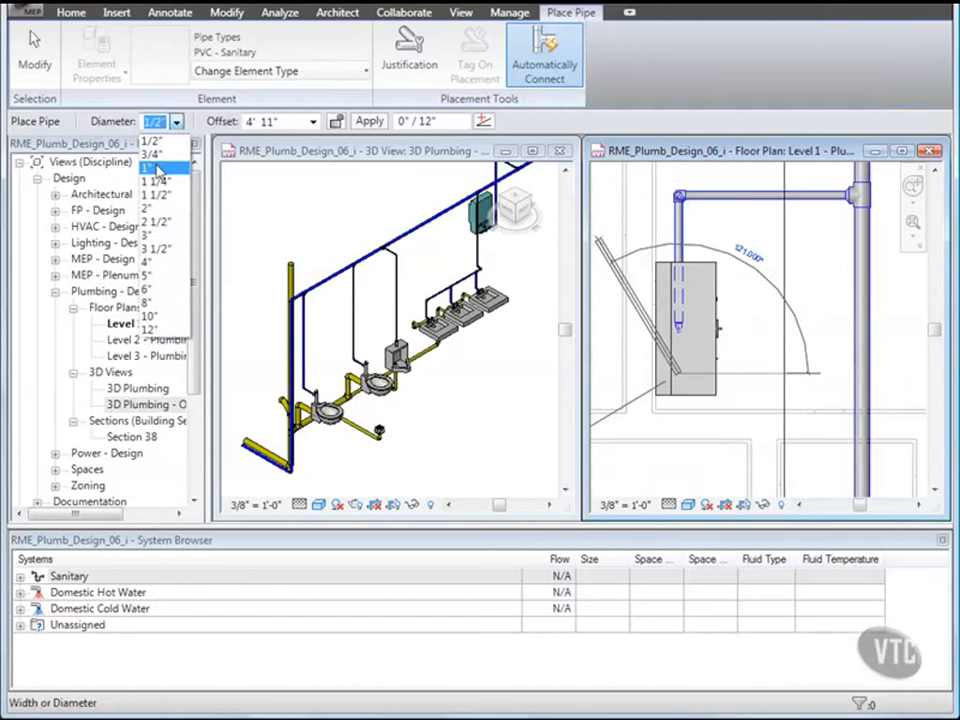
{"action": "left_click", "coordinate": [156, 168]}
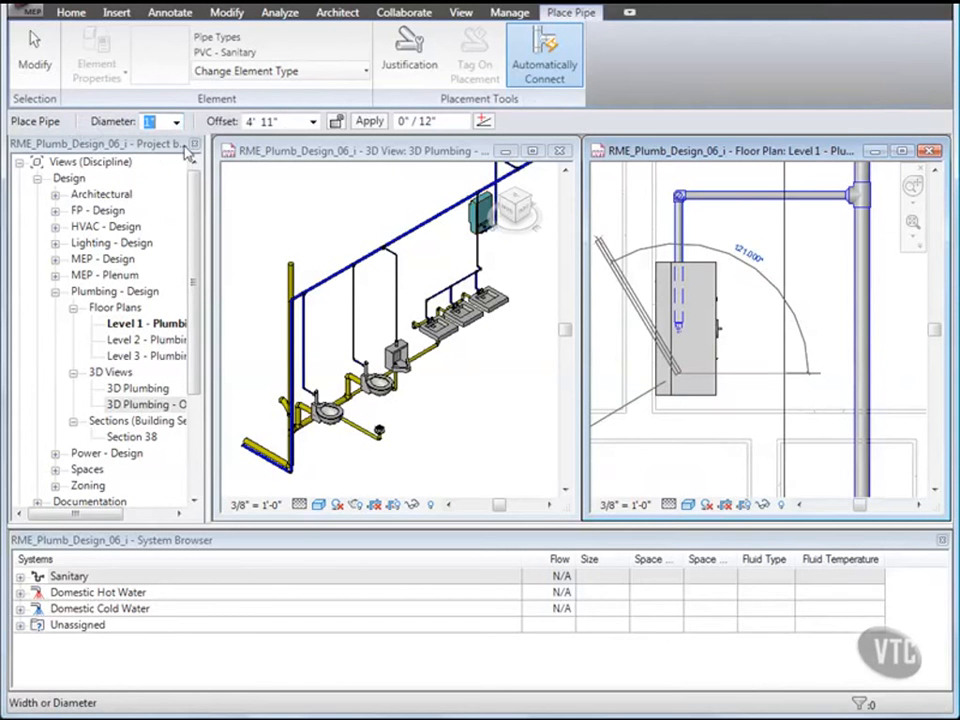
{"action": "left_click", "coordinate": [313, 121]}
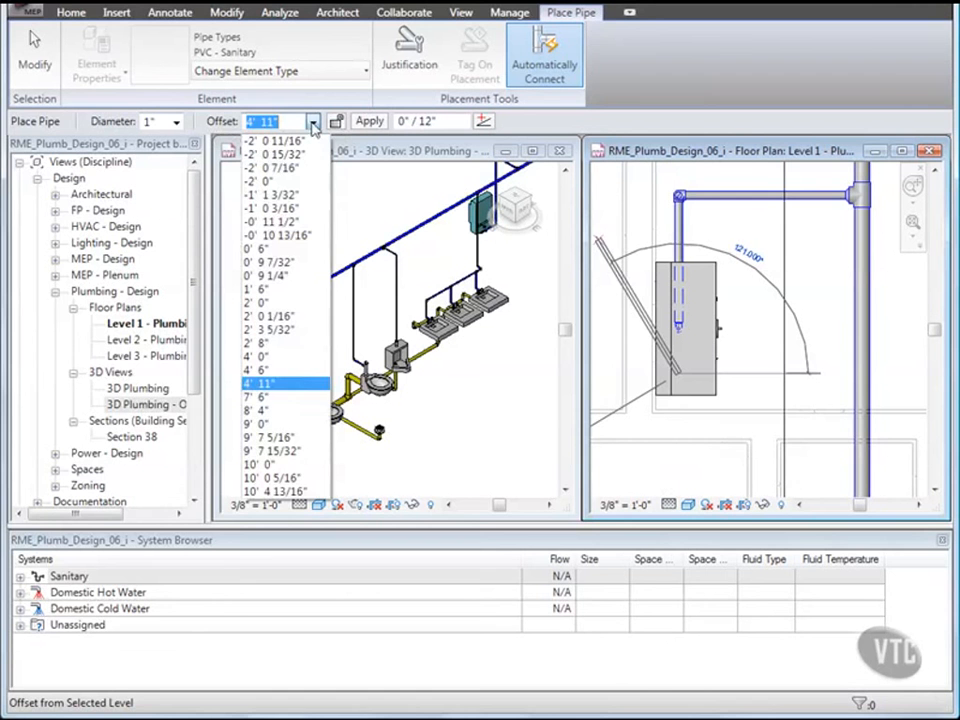
{"action": "left_click", "coordinate": [272, 370]}
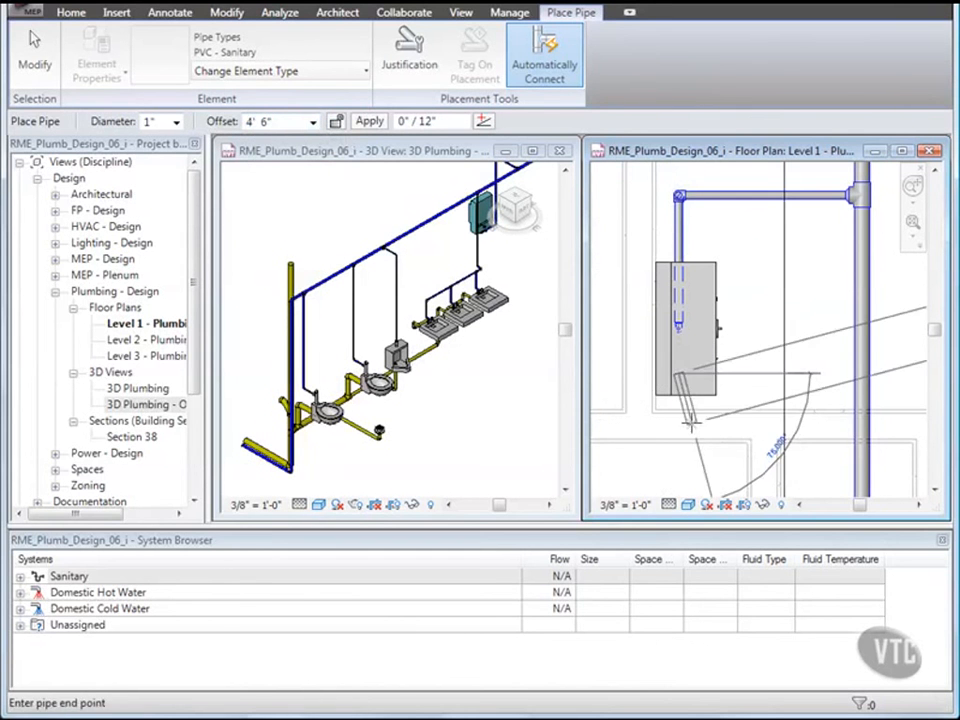
{"action": "middle_click_drag", "start_coordinate": [701, 439], "coordinate": [690, 358]}
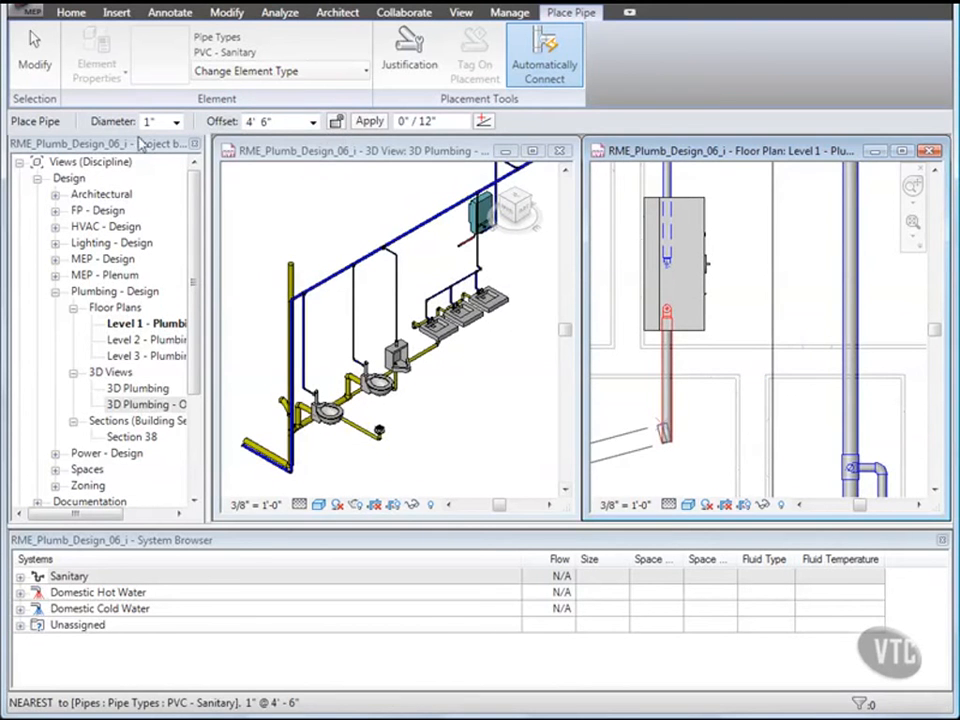
Step: Continue the heater's 1" hot water pipe at 9' 0" offset across into the lavatory wall, turning toward the lavatories just before the first one
{"action": "left_click", "coordinate": [268, 121]}
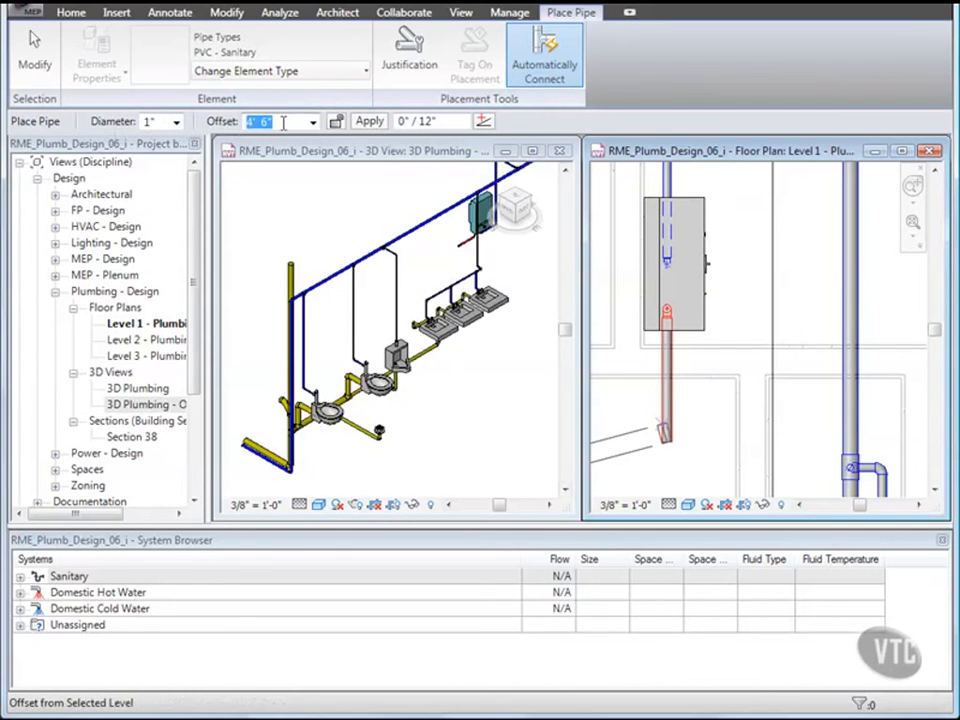
{"action": "type", "text": "9"}
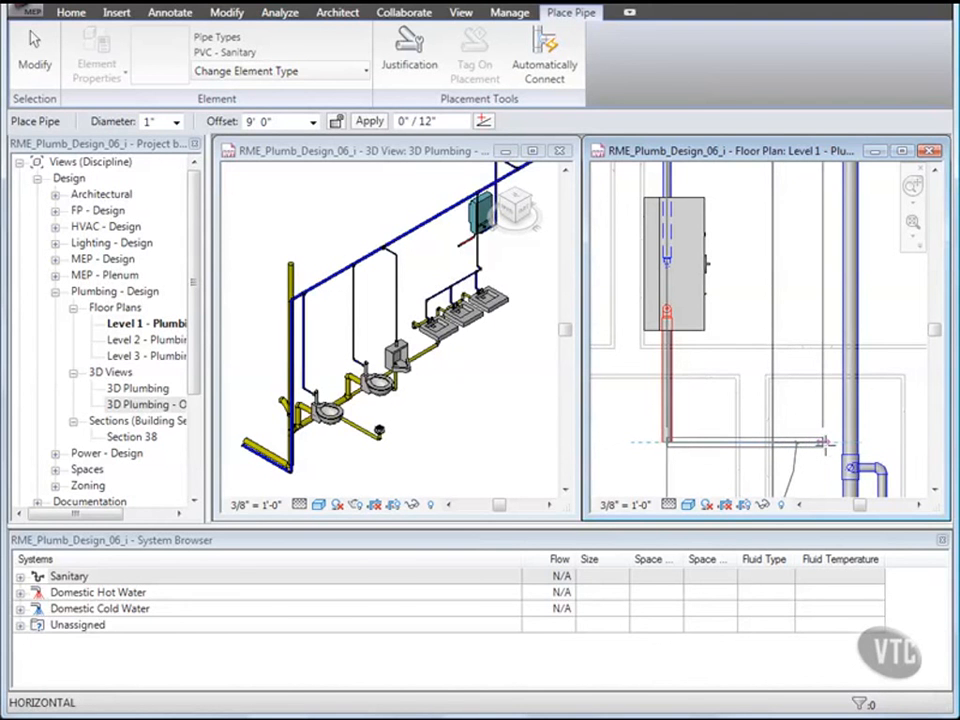
{"action": "left_click", "coordinate": [822, 441]}
{"action": "middle_click_drag", "start_coordinate": [835, 458], "coordinate": [810, 328]}
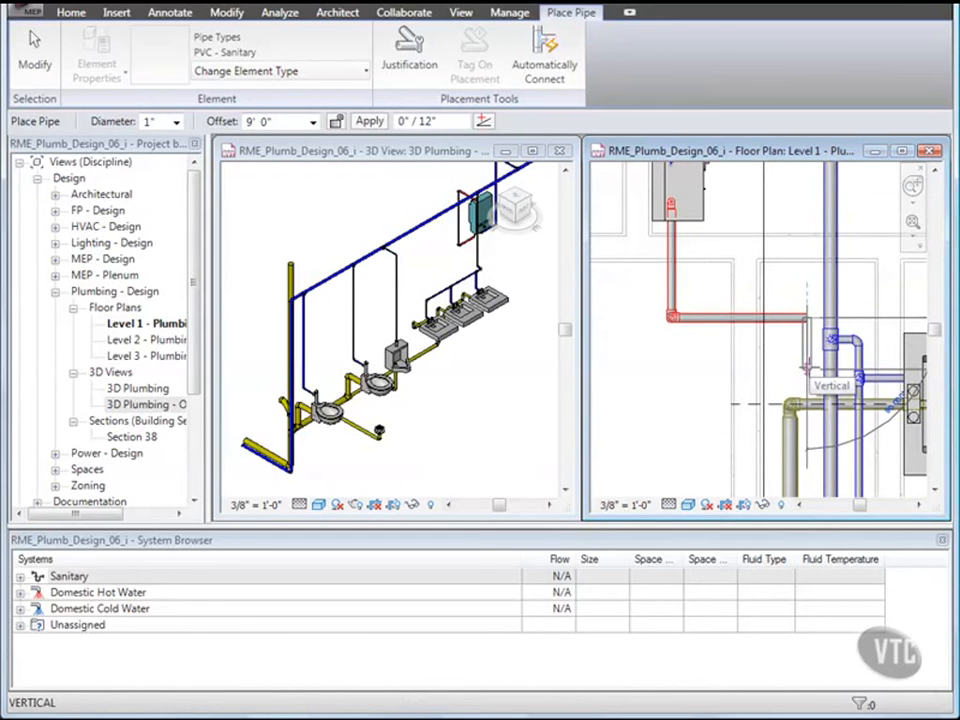
{"action": "left_click", "coordinate": [807, 369]}
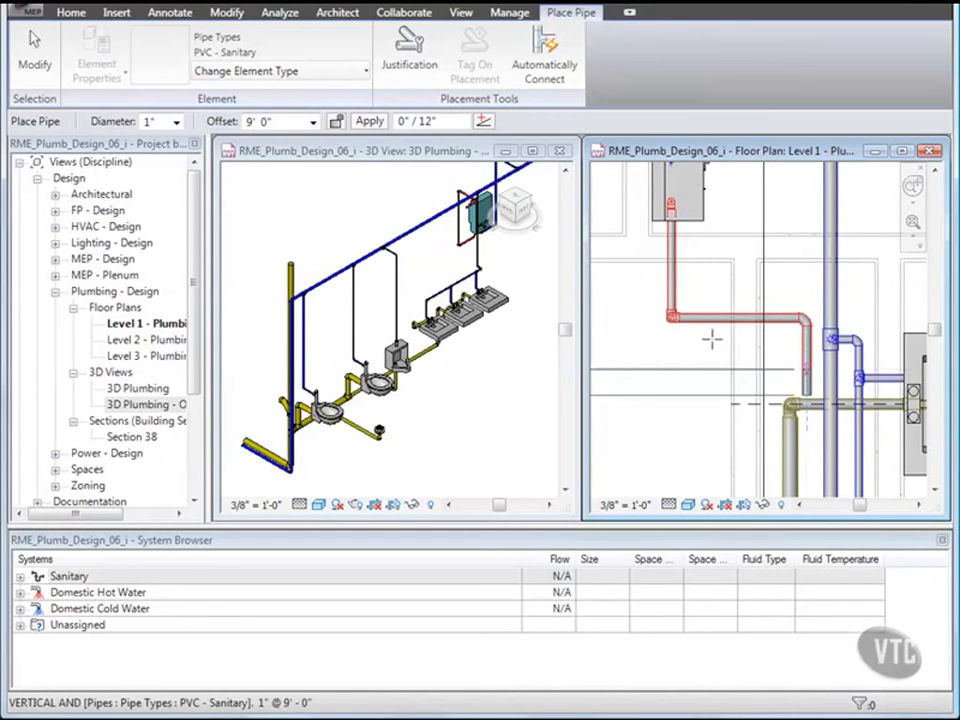
Step: Drop the hot water pipe to 2' 8" offset and run it straight behind the three lavatories, ending just past the farthest one
{"action": "left_click", "coordinate": [282, 121]}
{"action": "type", "text": "2"}
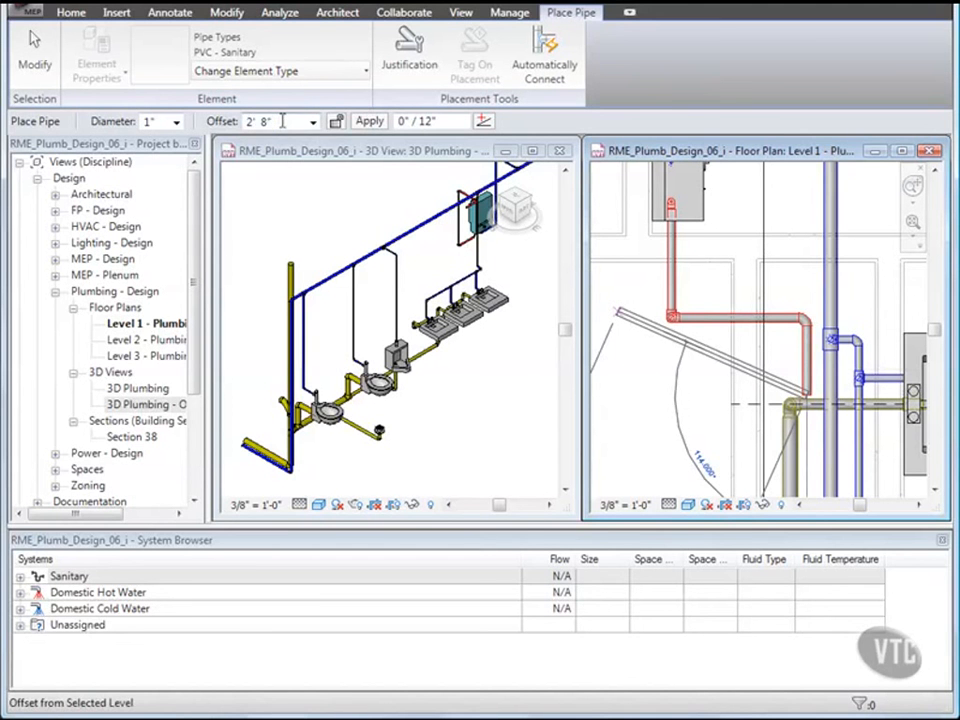
{"action": "scroll", "coordinate": [820, 426], "scroll_direction": "down", "scroll_amount": 2}
{"action": "middle_click_drag", "start_coordinate": [821, 425], "coordinate": [768, 295]}
{"action": "scroll", "coordinate": [771, 292], "scroll_direction": "down", "scroll_amount": 1}
{"action": "scroll", "coordinate": [768, 300], "scroll_direction": "down", "scroll_amount": 2}
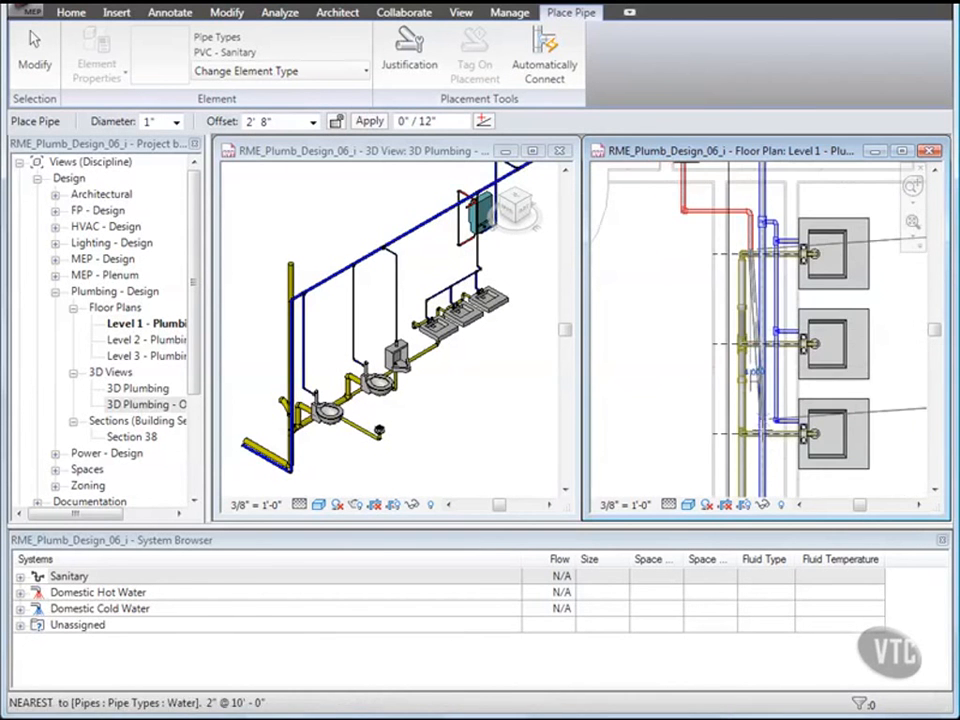
{"action": "left_click", "coordinate": [775, 460]}
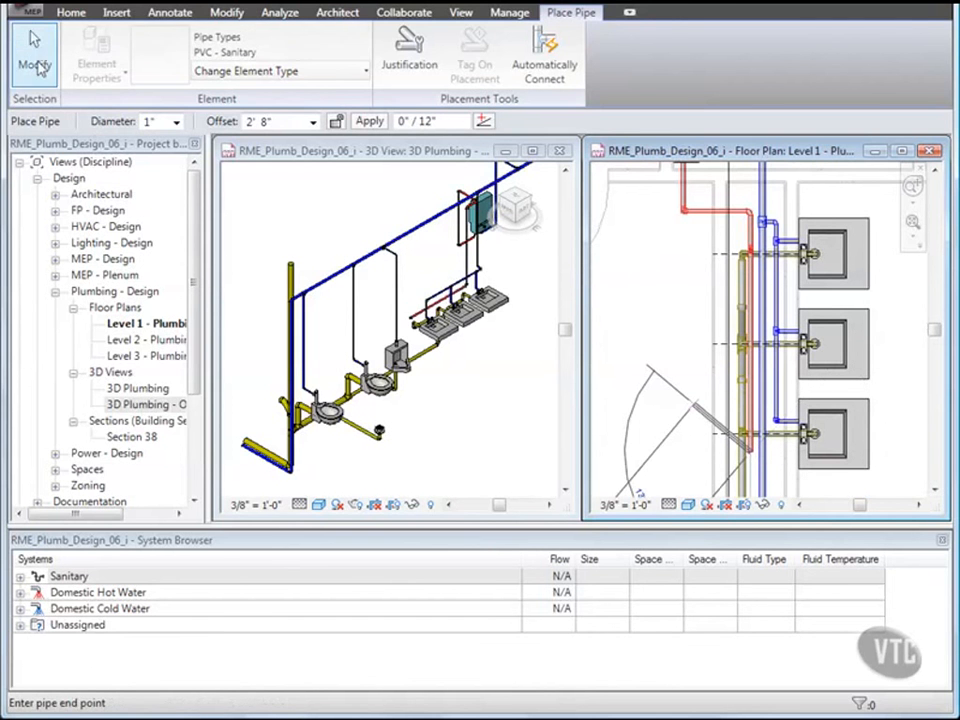
{"action": "left_click", "coordinate": [36, 58]}
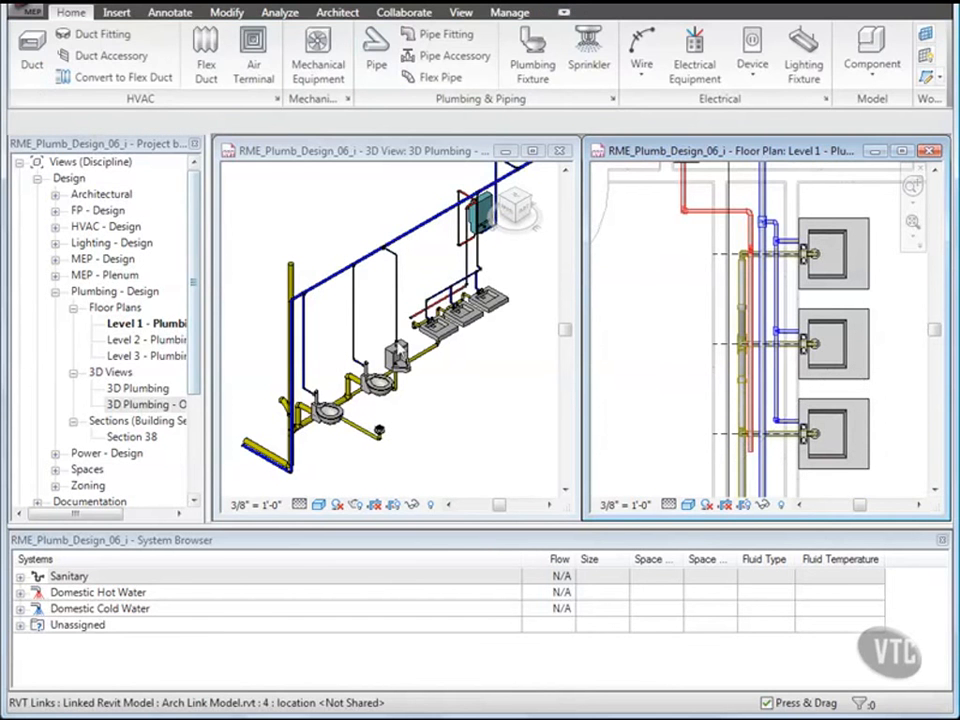
Step: Connect the lavatory farthest from the water heater into the horizontal hot water pipe with Connect Into
{"action": "left_click", "coordinate": [442, 372]}
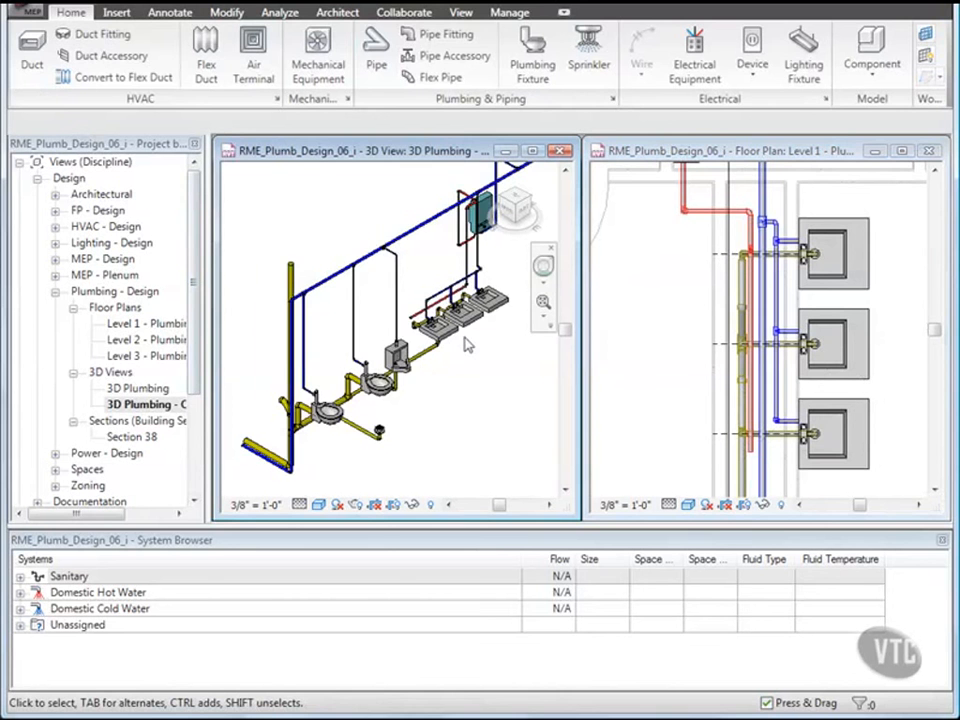
{"action": "scroll", "coordinate": [465, 345], "scroll_direction": "up", "scroll_amount": 4}
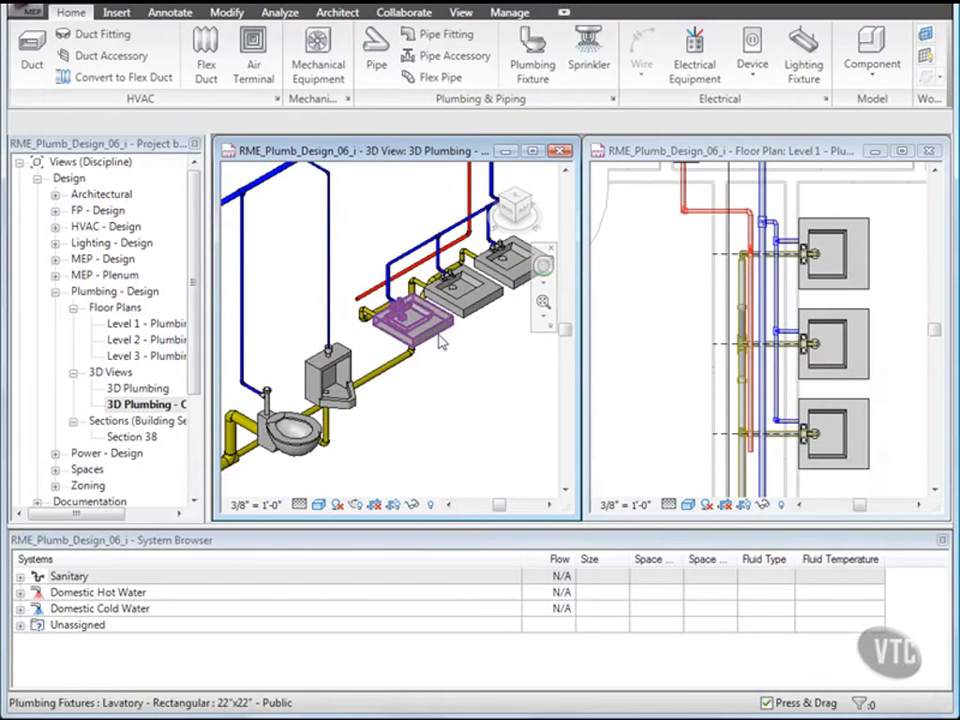
{"action": "left_click", "coordinate": [441, 341]}
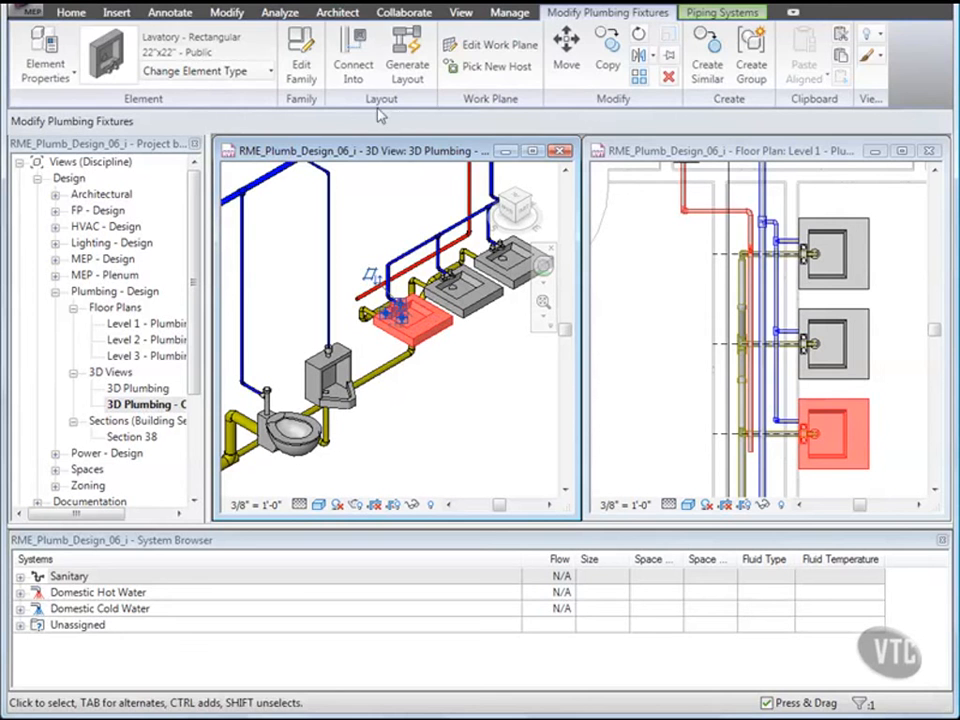
{"action": "left_click", "coordinate": [347, 64]}
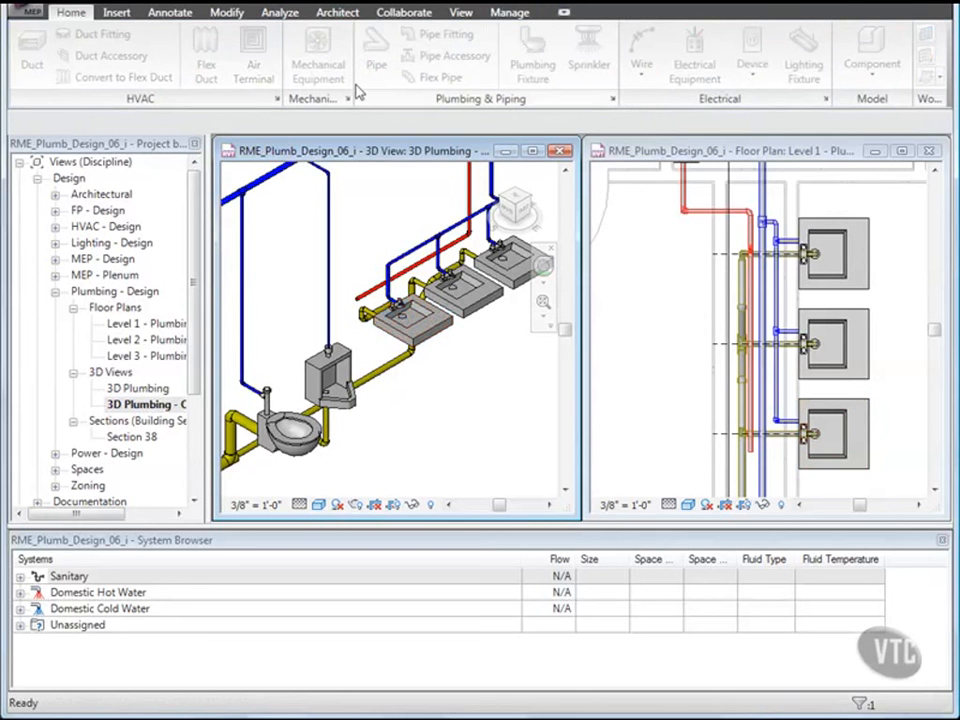
{"action": "left_click", "coordinate": [403, 279]}
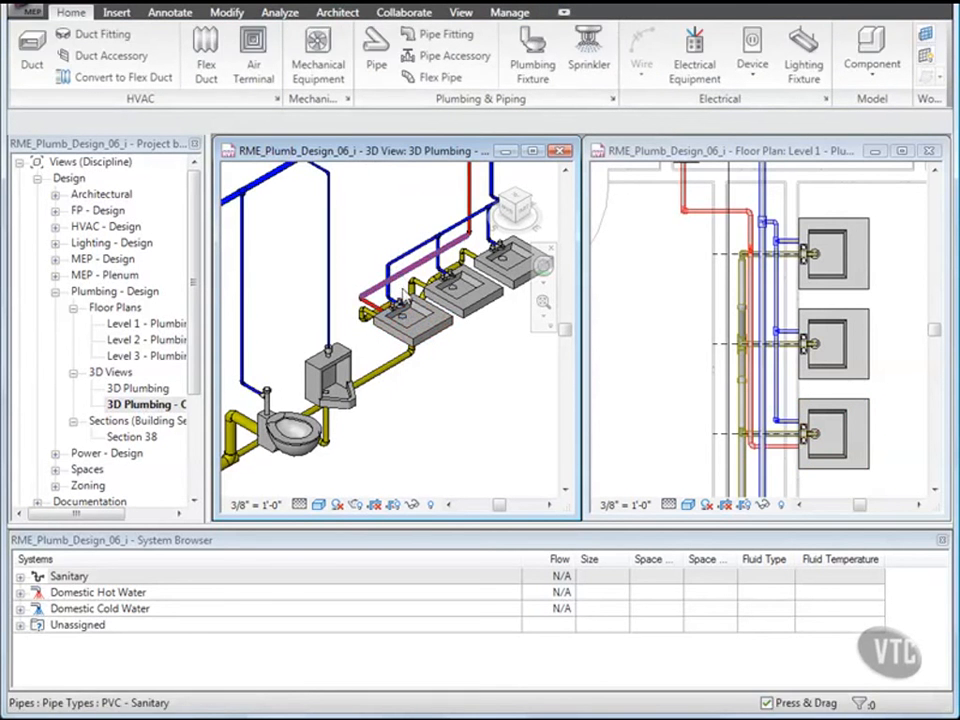
Step: Connect the middle lavatory into the horizontal hot water pipe with Connect Into
{"action": "middle_click_drag", "start_coordinate": [411, 360], "coordinate": [360, 422]}
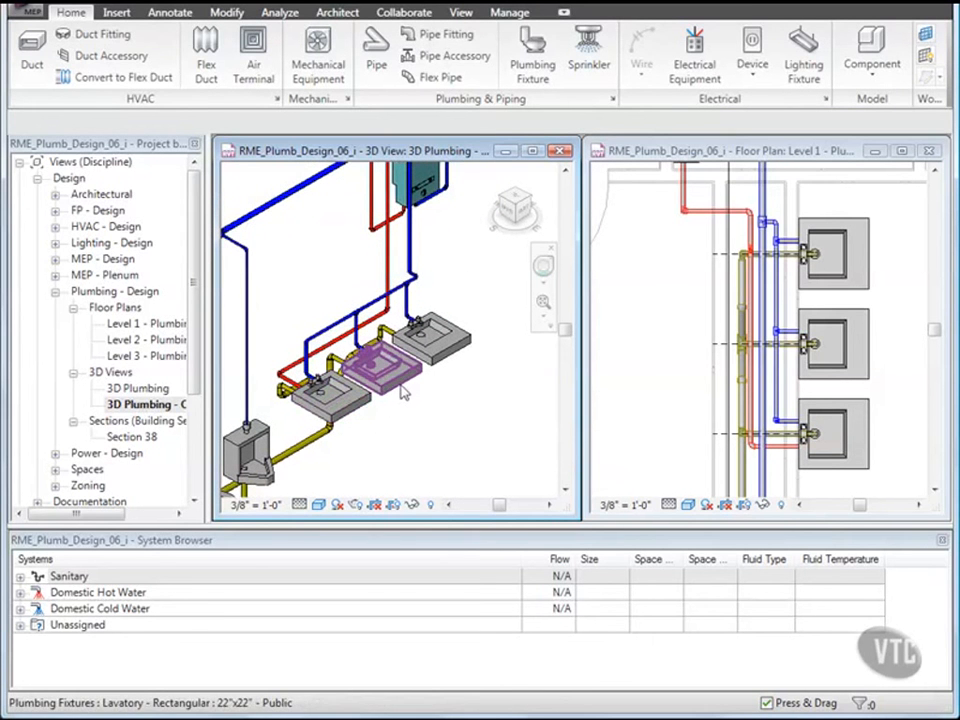
{"action": "left_click", "coordinate": [403, 393]}
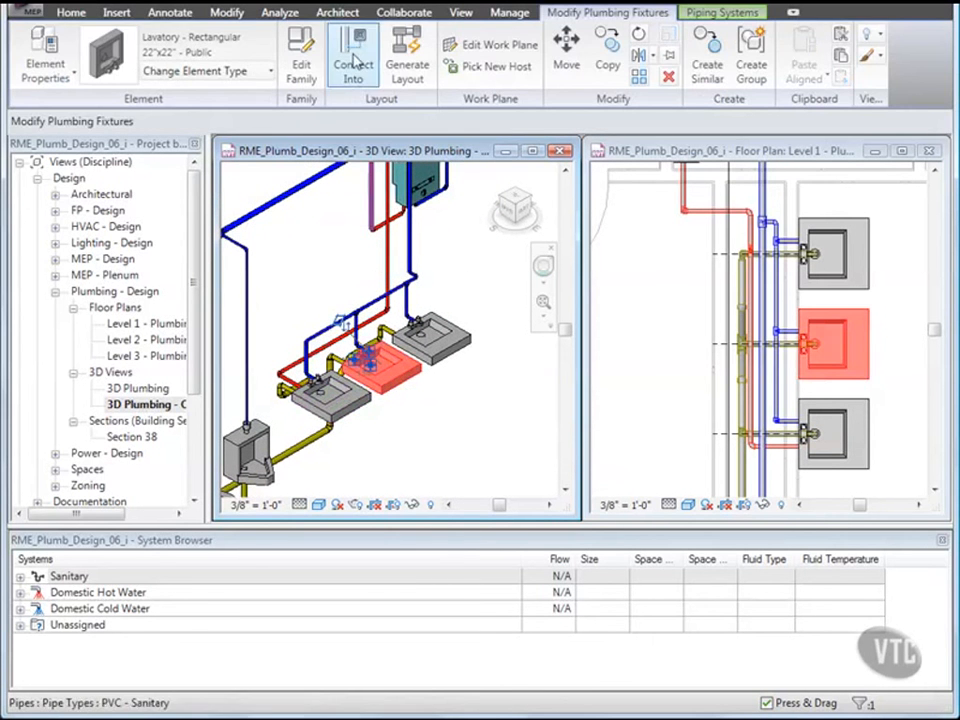
{"action": "left_click", "coordinate": [355, 62]}
{"action": "left_click", "coordinate": [348, 338]}
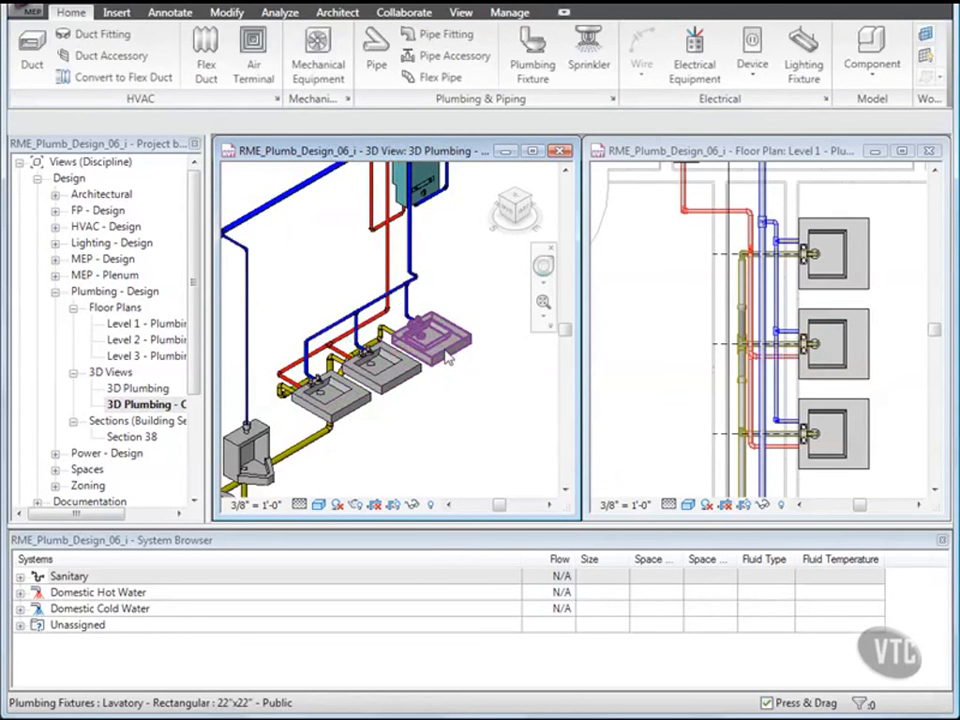
Step: Connect the lavatory closest to the water heater into the horizontal hot water pipe with Connect Into
{"action": "left_click", "coordinate": [447, 358]}
{"action": "left_click", "coordinate": [363, 62]}
{"action": "left_click", "coordinate": [383, 318]}
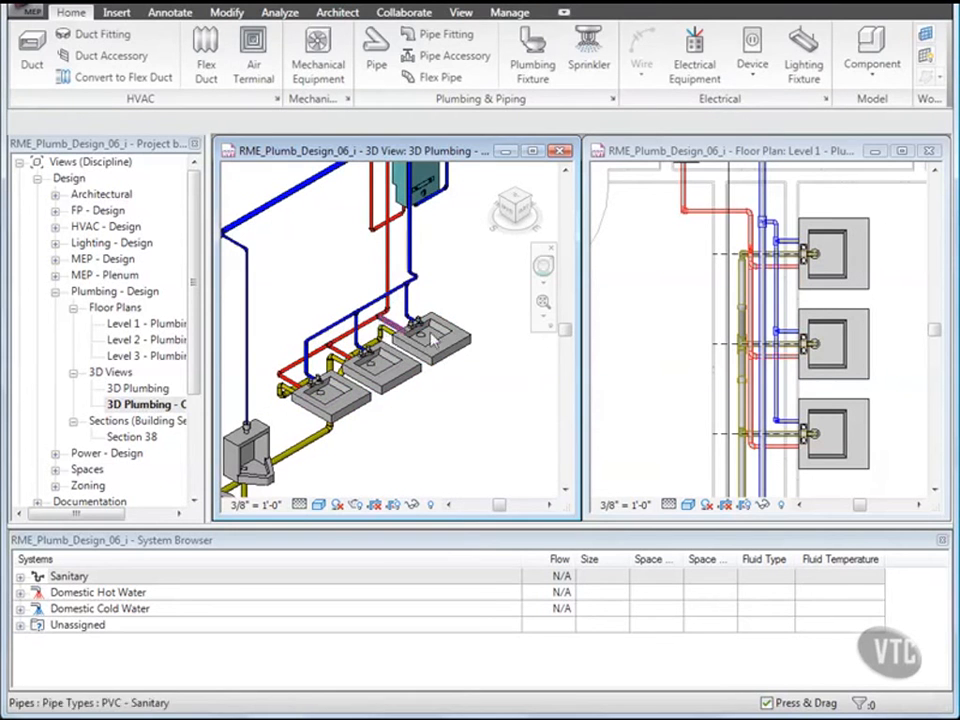
{"action": "left_click", "coordinate": [659, 360]}
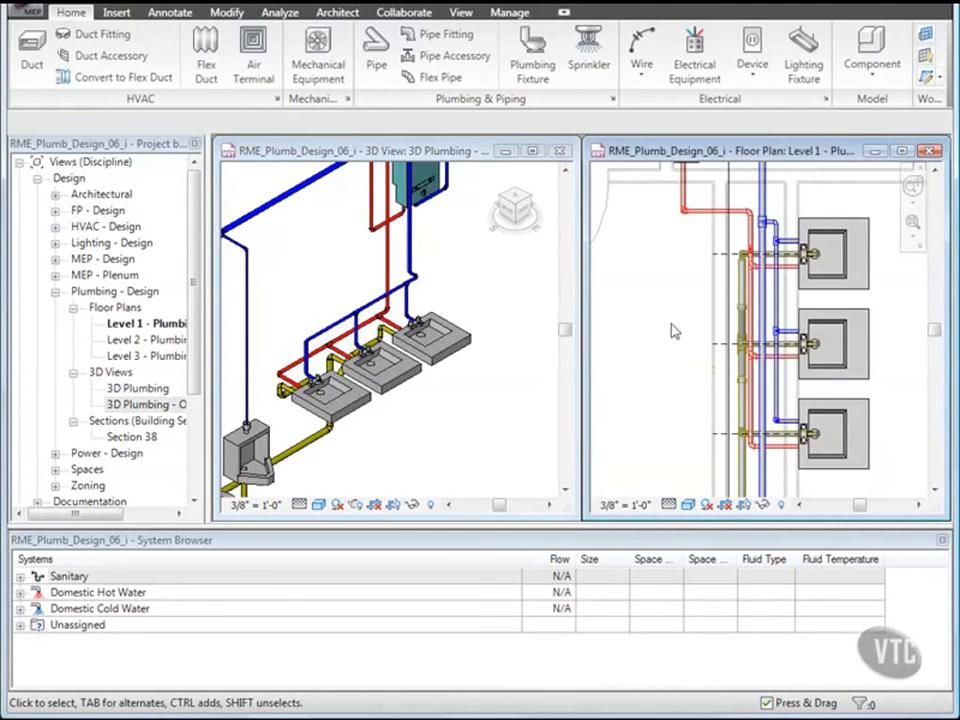
{"action": "scroll", "coordinate": [671, 330], "scroll_direction": "down", "scroll_amount": 2}
{"action": "middle_click_drag", "start_coordinate": [677, 302], "coordinate": [615, 336]}
{"action": "left_click", "coordinate": [437, 287]}
{"action": "scroll", "coordinate": [437, 287], "scroll_direction": "down", "scroll_amount": 1}
{"action": "middle_click_drag", "start_coordinate": [450, 282], "coordinate": [455, 343]}
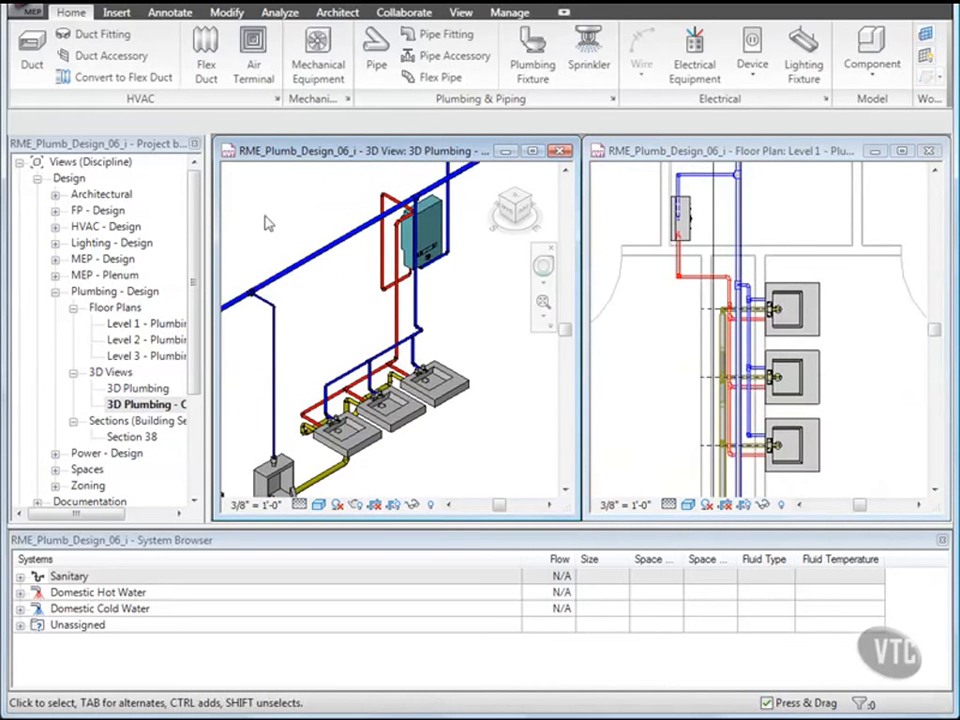